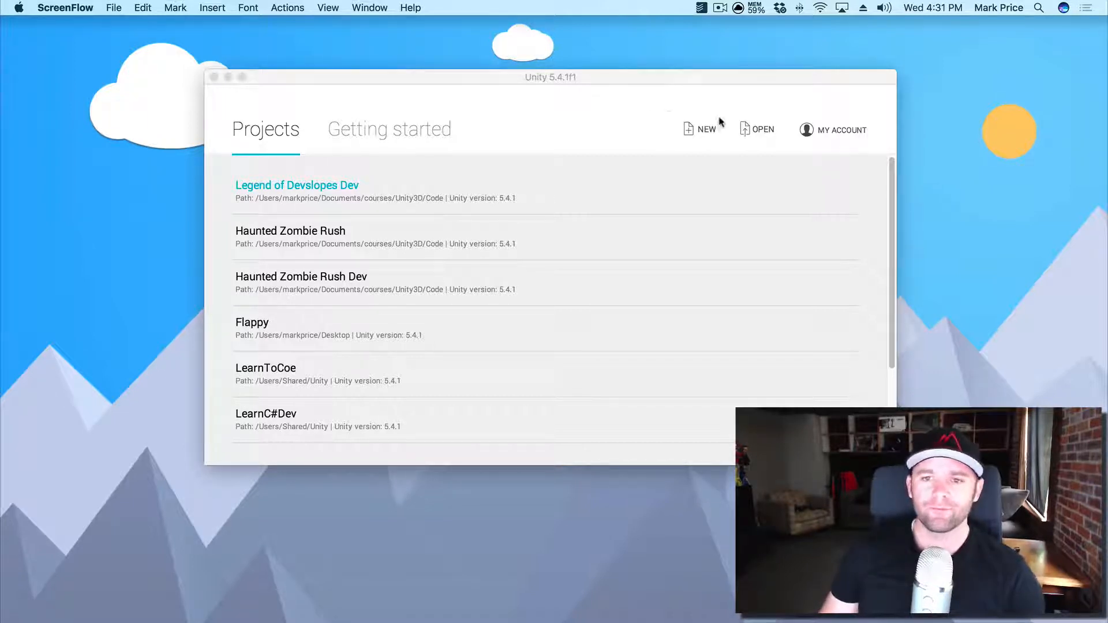
- Start a new 3D project named 'Legend of Devslopes' and create it
{"action": "left_click", "coordinate": [704, 129]}
{"action": "left_click", "coordinate": [704, 131]}
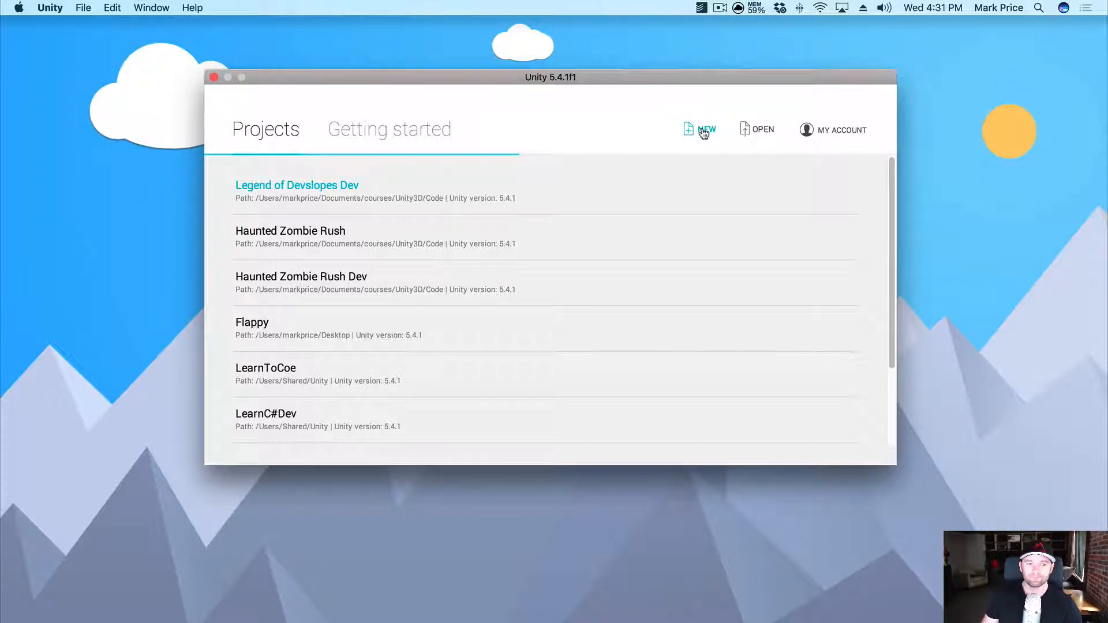
{"action": "left_click", "coordinate": [704, 130]}
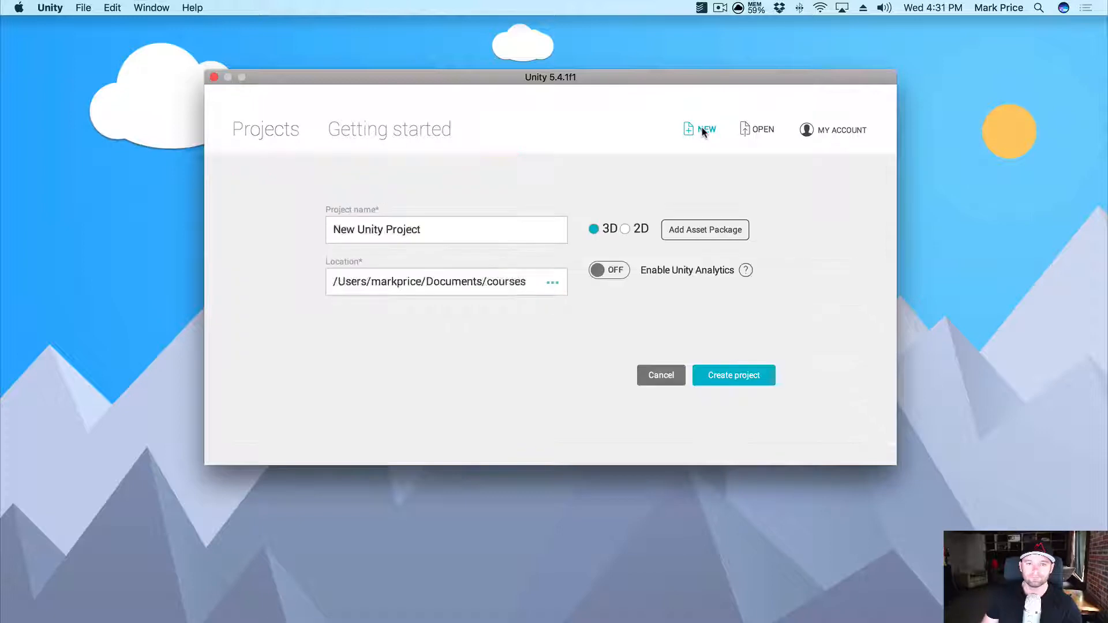
{"action": "triple_click", "coordinate": [471, 227]}
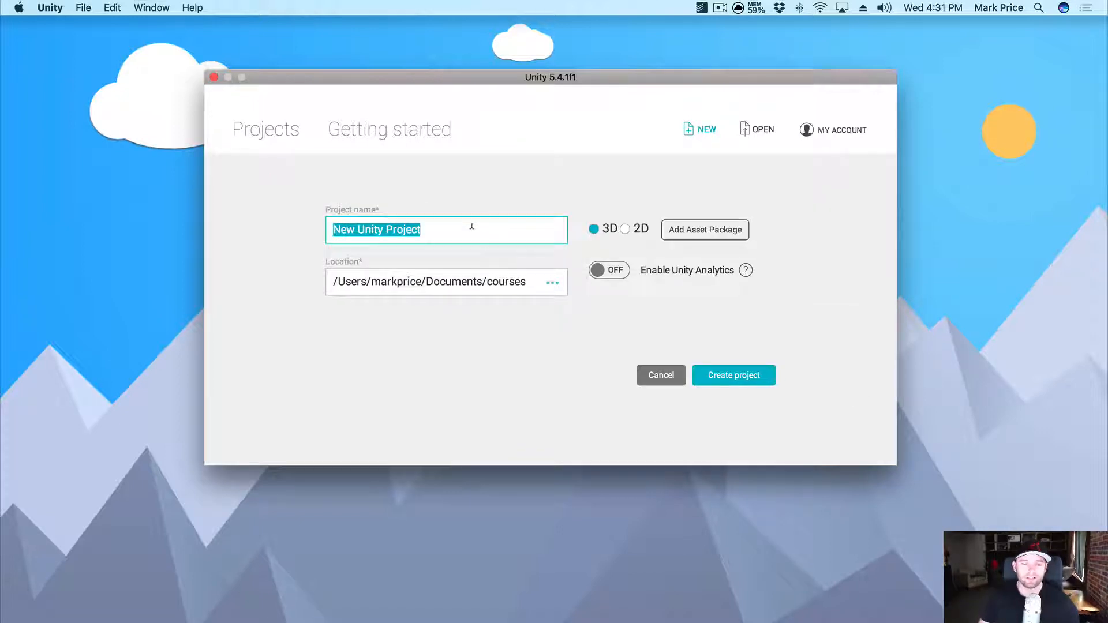
{"action": "type", "text": "Legend of De"}
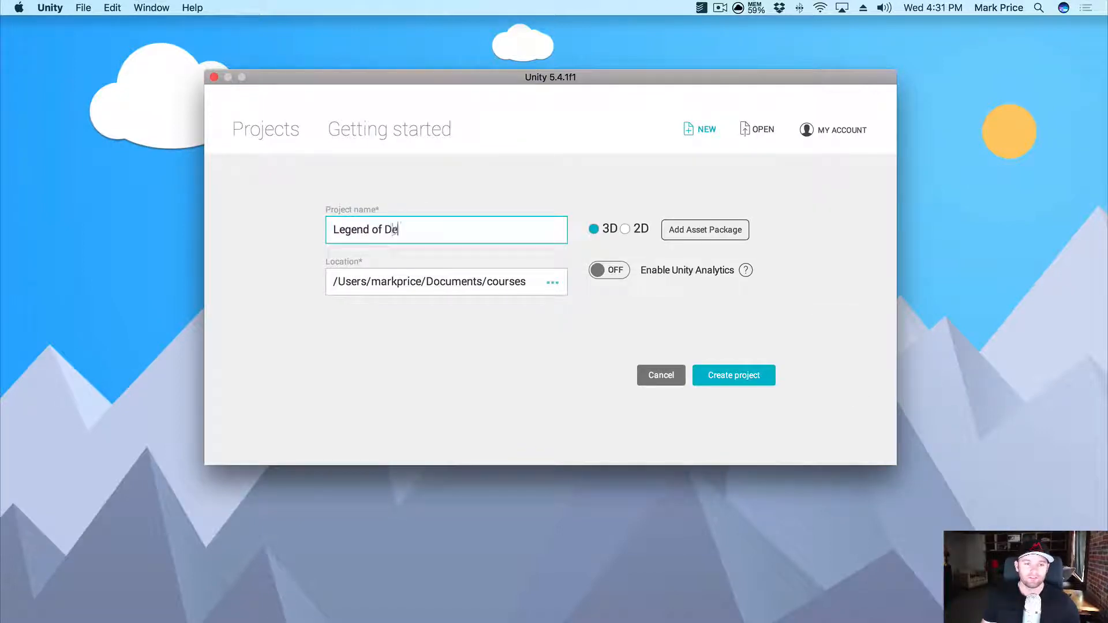
{"action": "type", "text": "vslopes"}
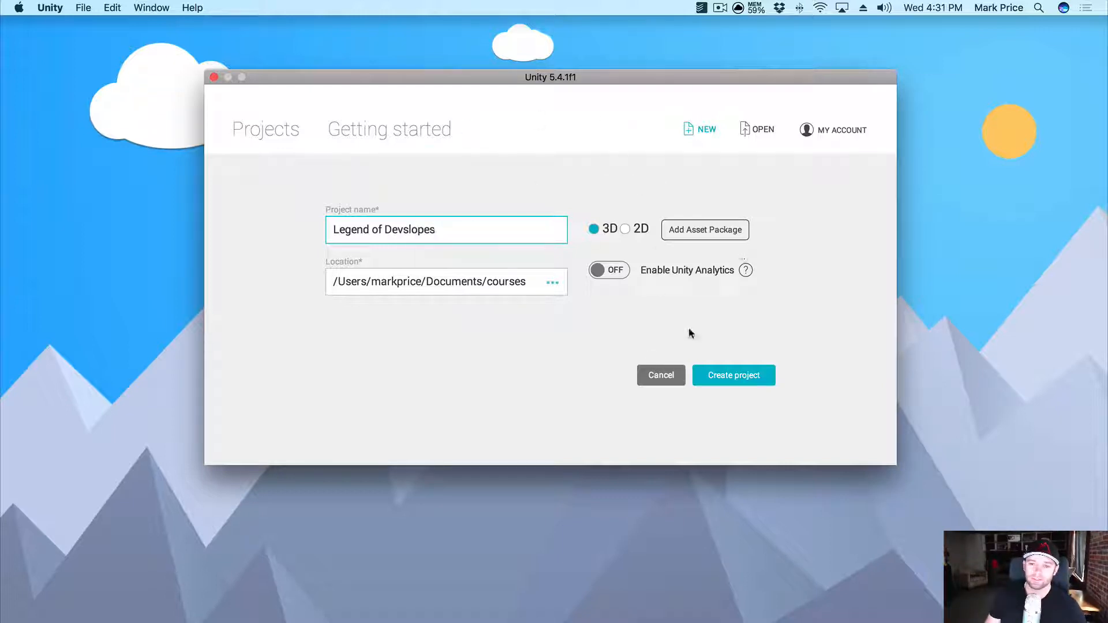
{"action": "left_click", "coordinate": [749, 376]}
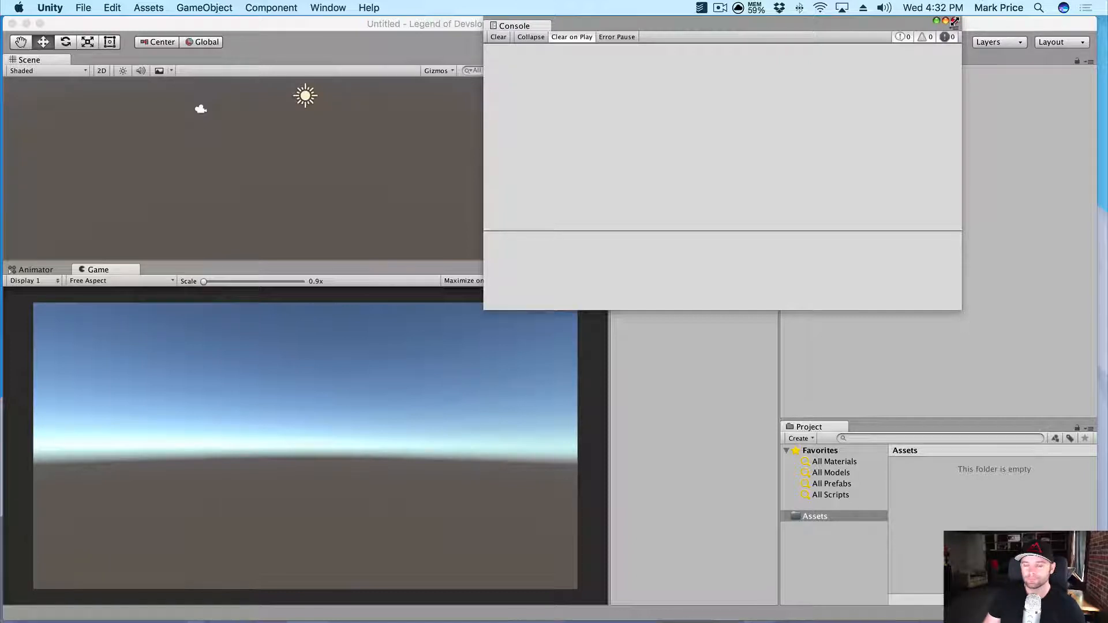
- Close the Console and drag the Fantasy Land package into the project's Assets
{"action": "left_click", "coordinate": [954, 22]}
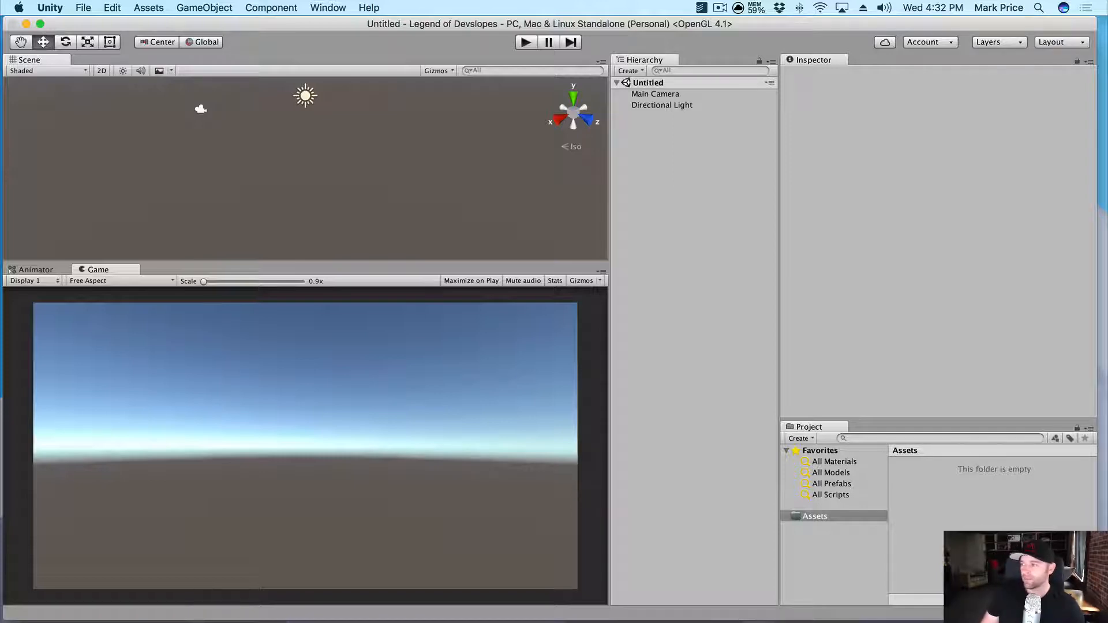
{"action": "left_click_drag", "start_coordinate": [1107, 153], "coordinate": [1107, 120]}
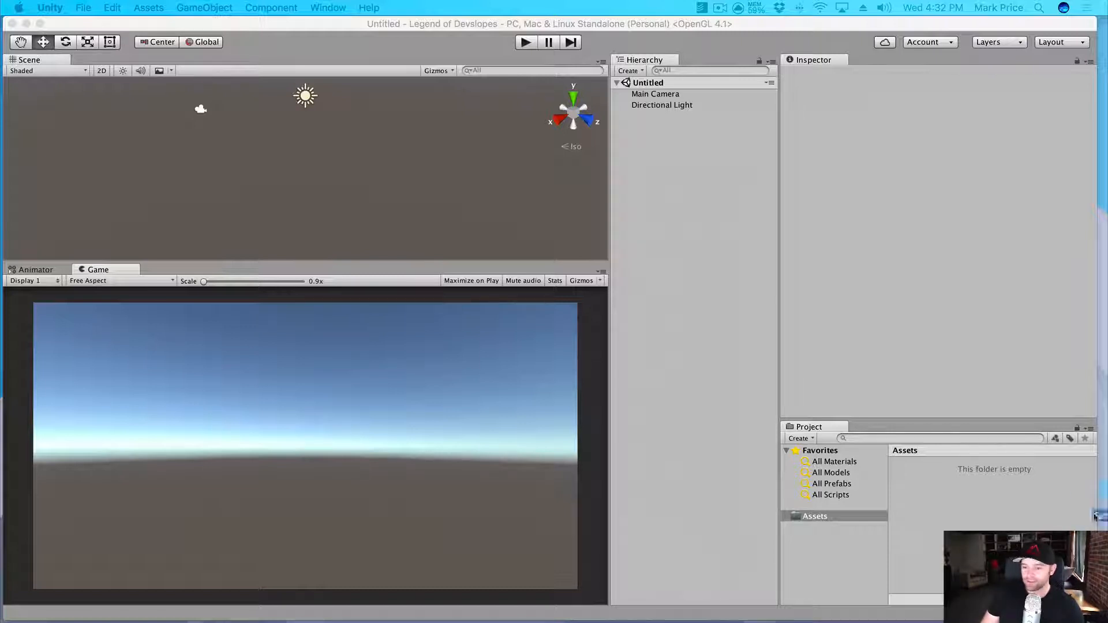
{"action": "left_click_drag", "start_coordinate": [1095, 515], "coordinate": [955, 500]}
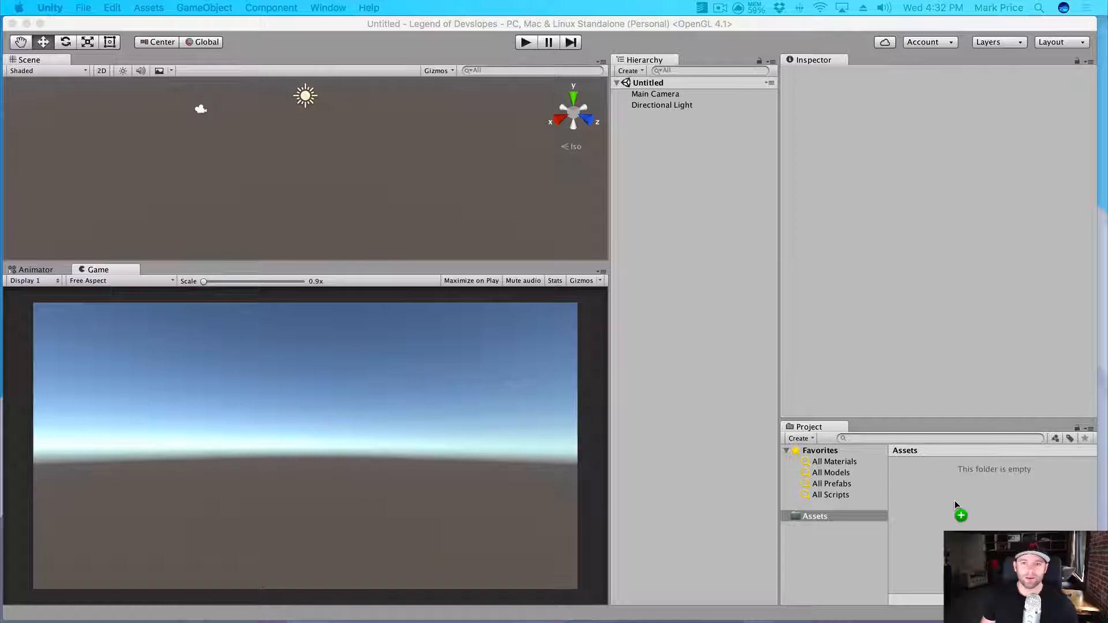
{"action": "left_click_drag", "start_coordinate": [718, 39], "coordinate": [917, 540]}
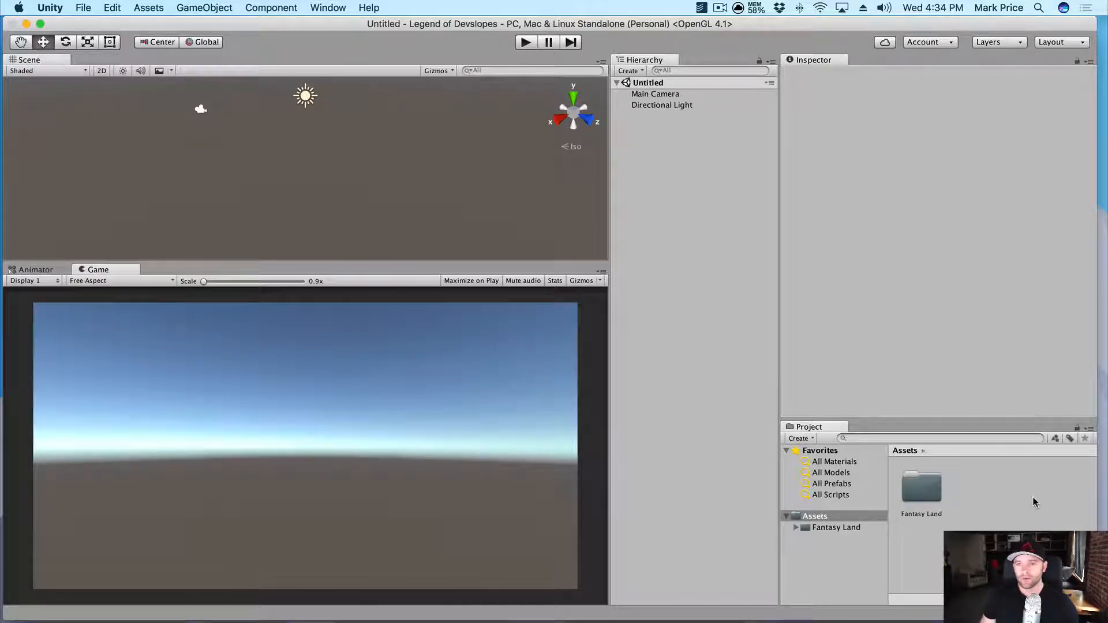
- Open Fantasy Land's Sample-Level sample_scene and rename the scene asset to Game
{"action": "left_click", "coordinate": [829, 528]}
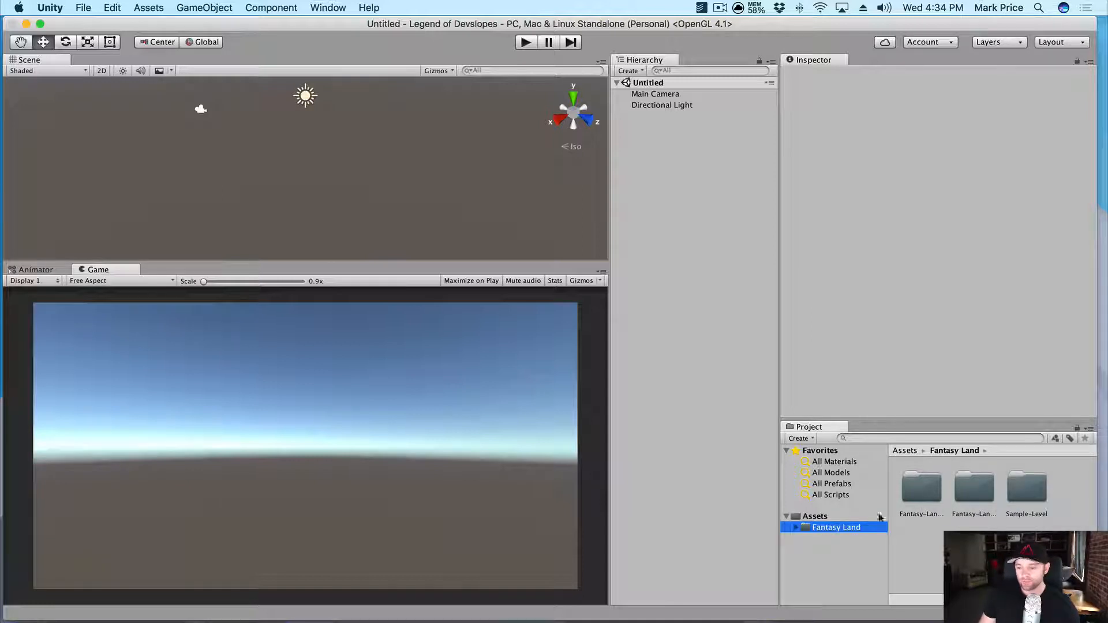
{"action": "left_click", "coordinate": [794, 529]}
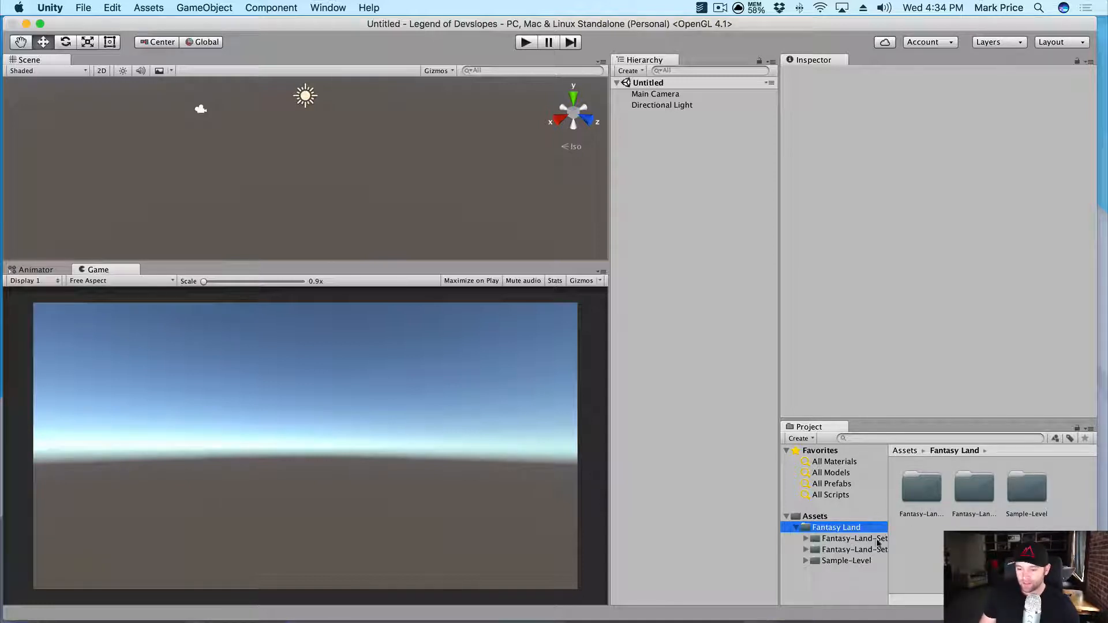
{"action": "left_click_drag", "start_coordinate": [888, 537], "coordinate": [921, 539]}
{"action": "left_click", "coordinate": [859, 561]}
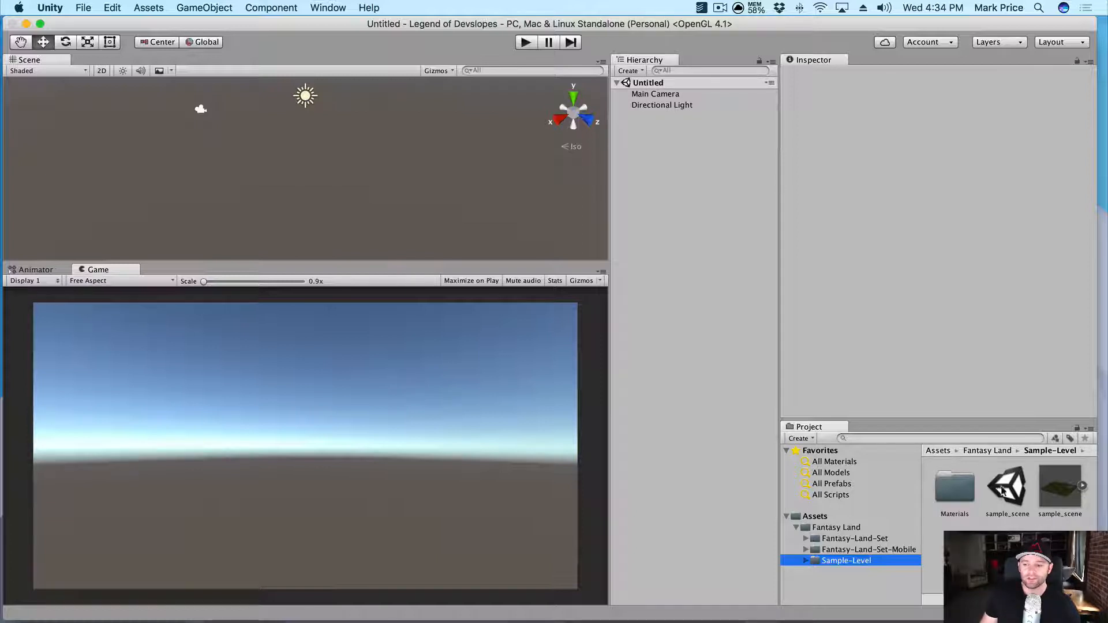
{"action": "double_click", "coordinate": [1007, 491]}
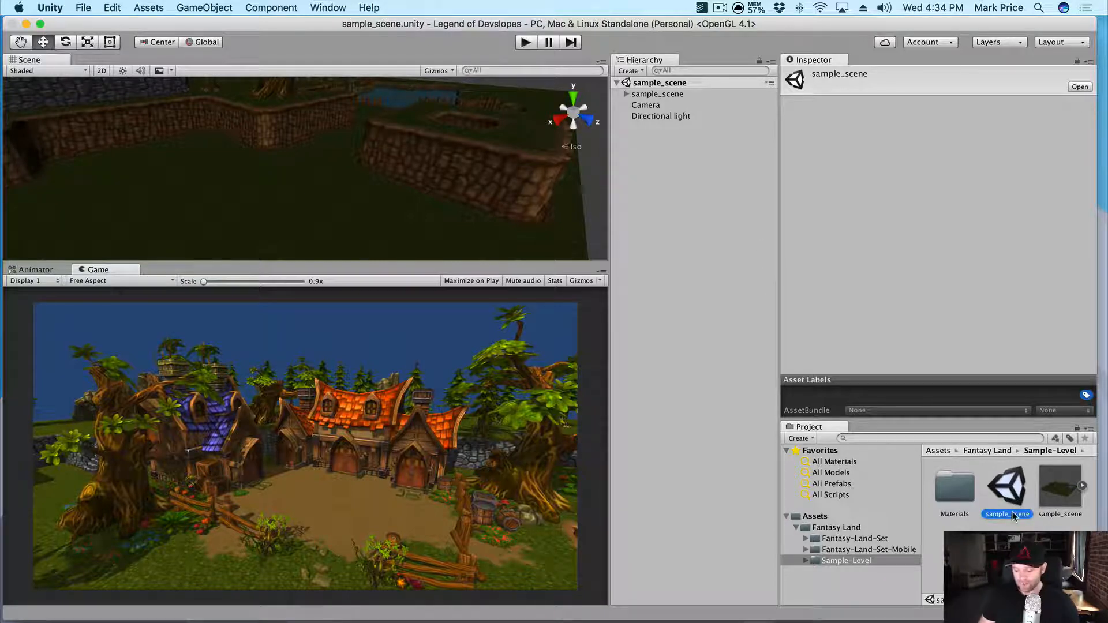
{"action": "type", "text": "Game"}
{"action": "key", "text": "Return"}
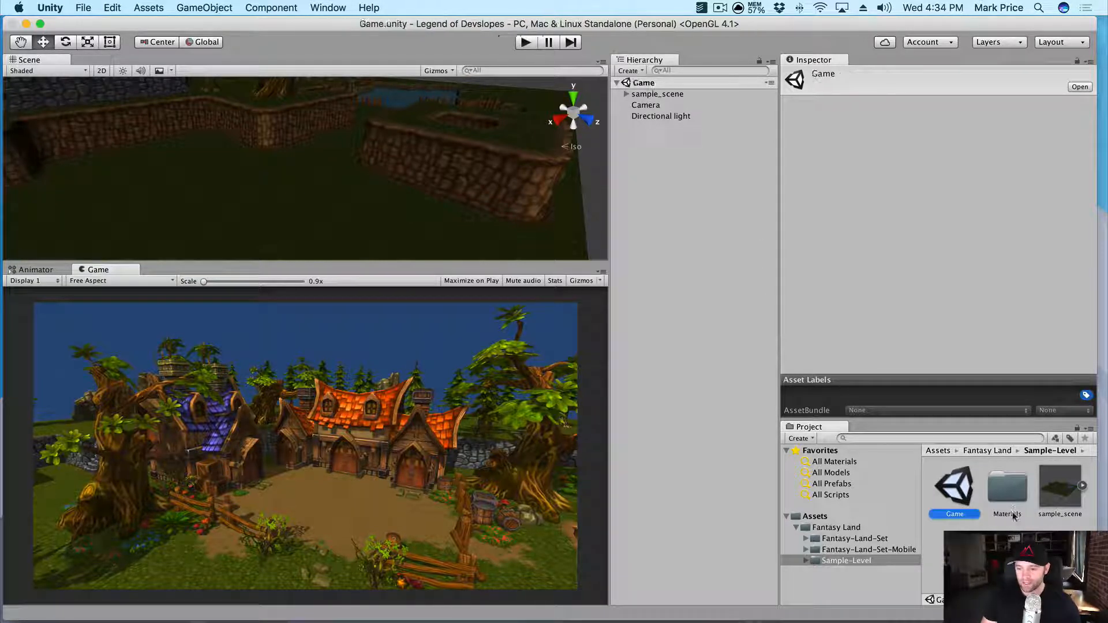
- Rename the sample_scene object in the Hierarchy to Environment
{"action": "left_click", "coordinate": [689, 184]}
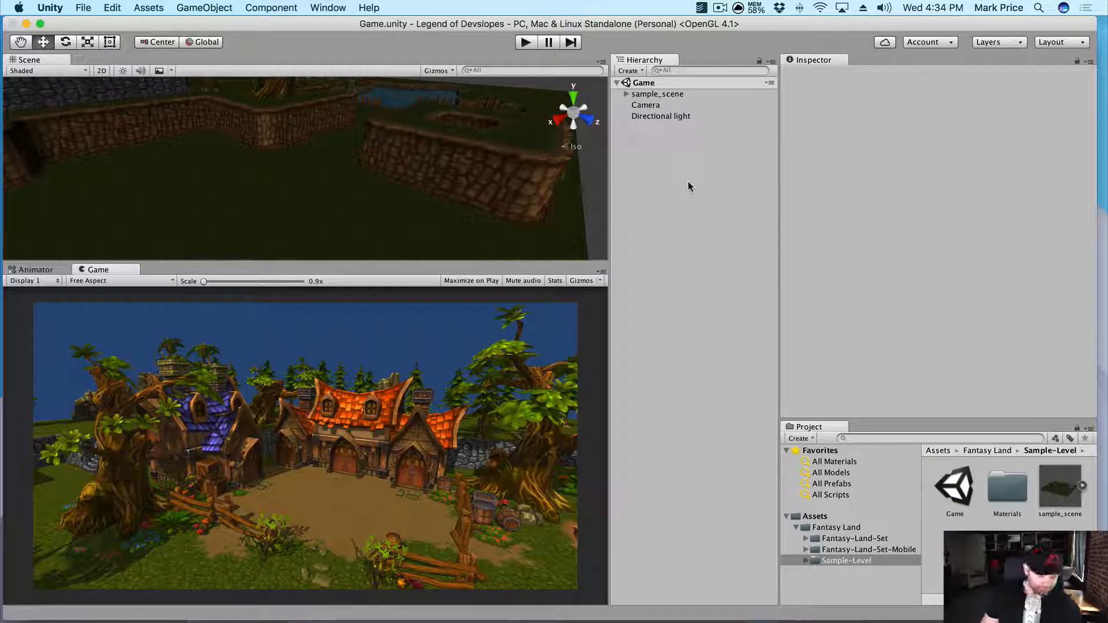
{"action": "left_click", "coordinate": [659, 94]}
{"action": "left_click", "coordinate": [659, 94]}
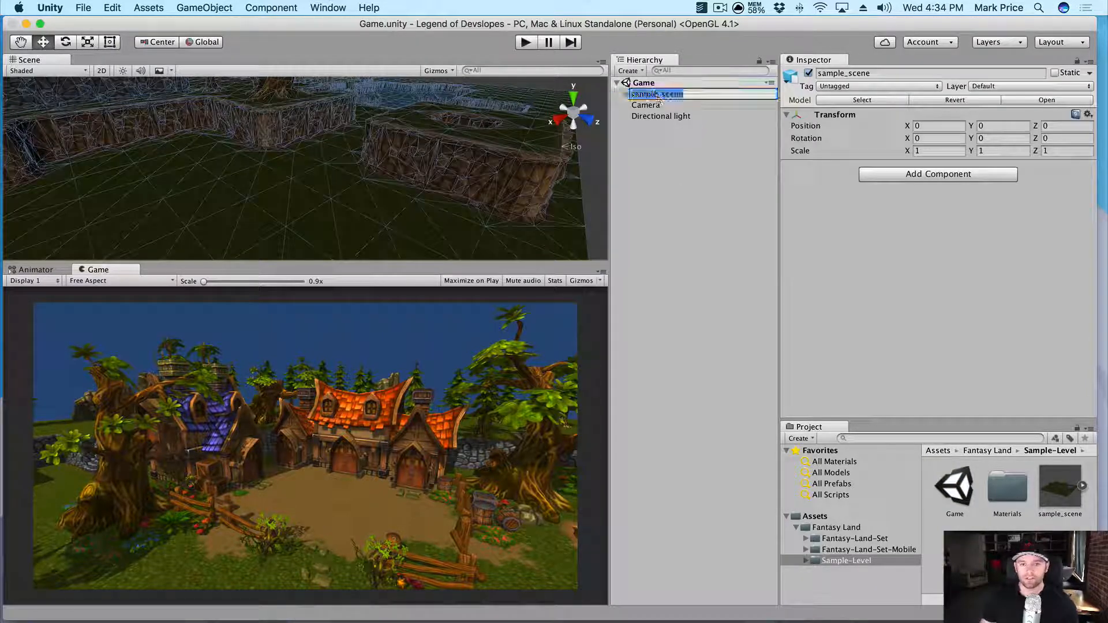
{"action": "type", "text": "Envi"}
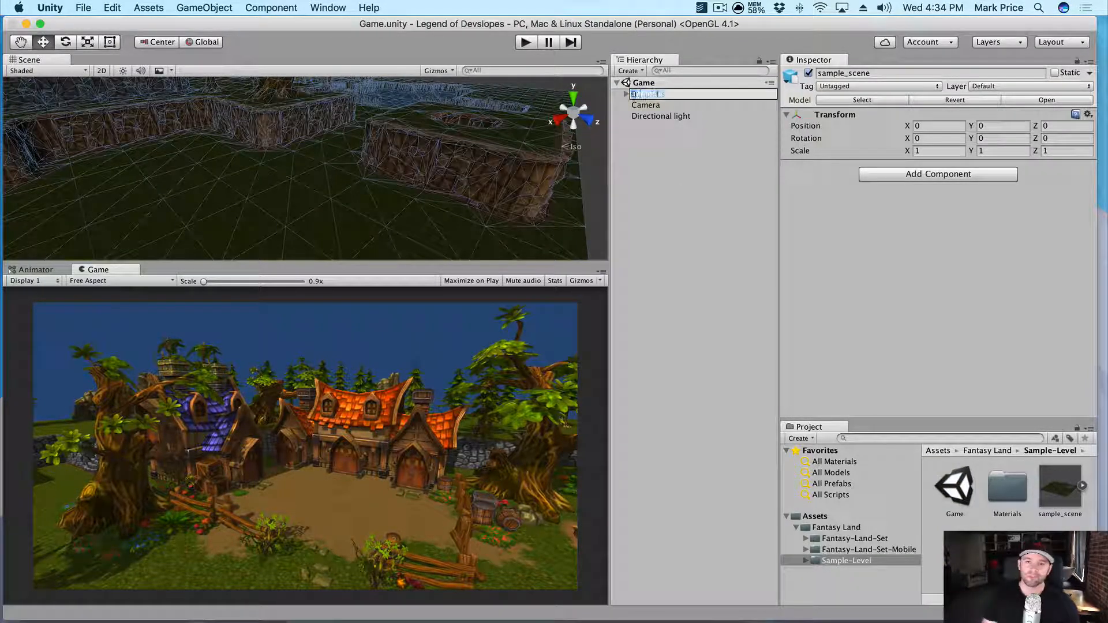
{"action": "type", "text": "ronment"}
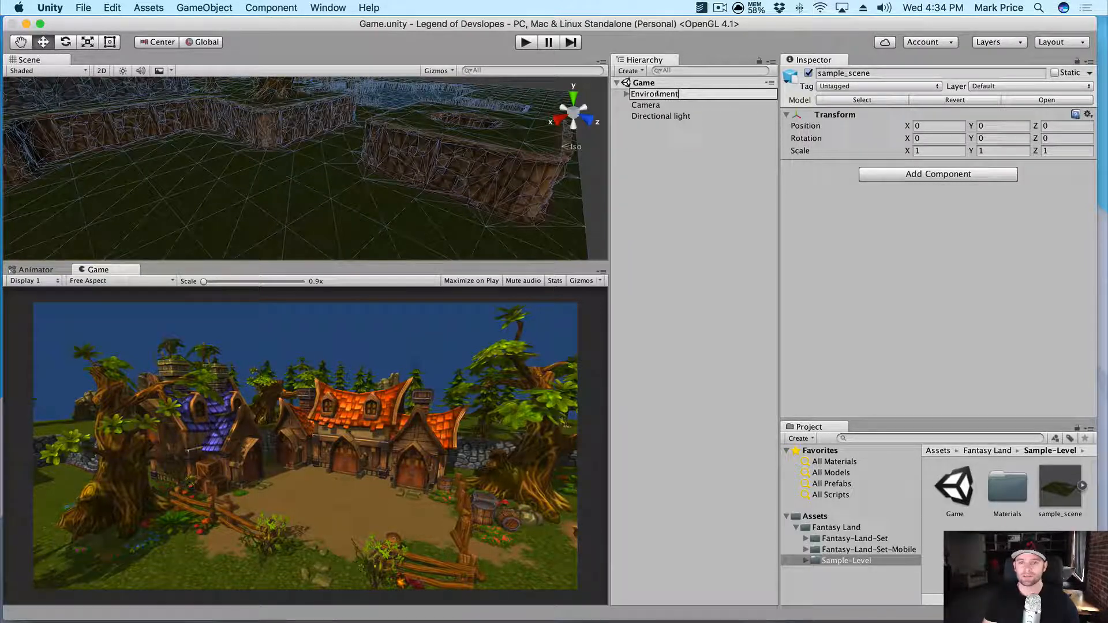
{"action": "key", "text": "Return"}
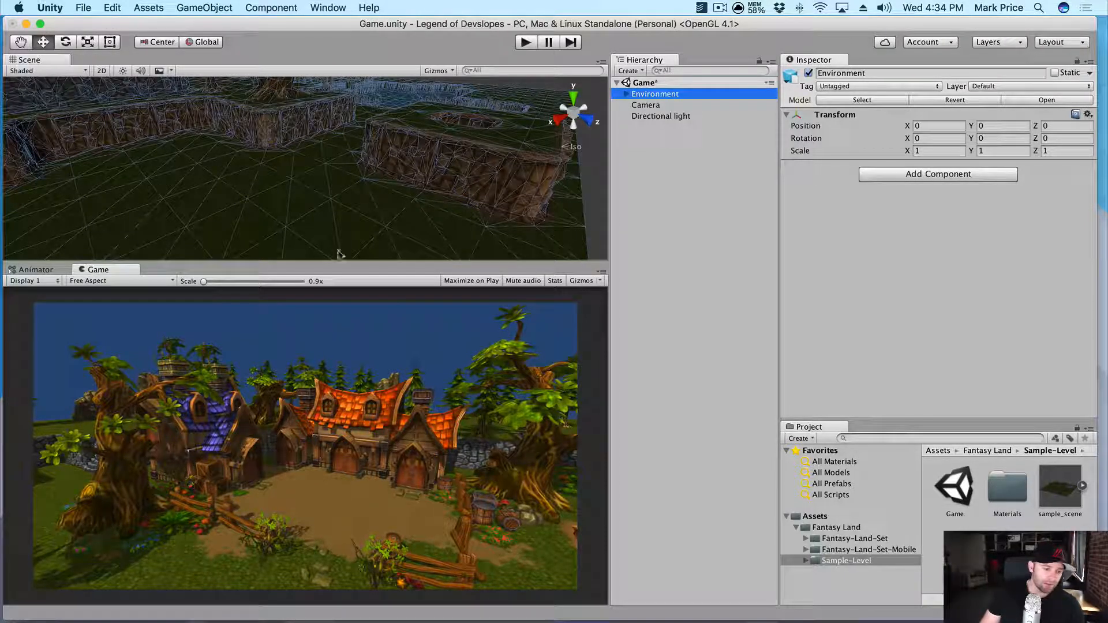
- Pan and orbit across the level and turn on Scene view lighting
{"action": "left_click", "coordinate": [593, 159]}
{"action": "scroll", "coordinate": [428, 192], "scroll_direction": "down", "scroll_amount": 3}
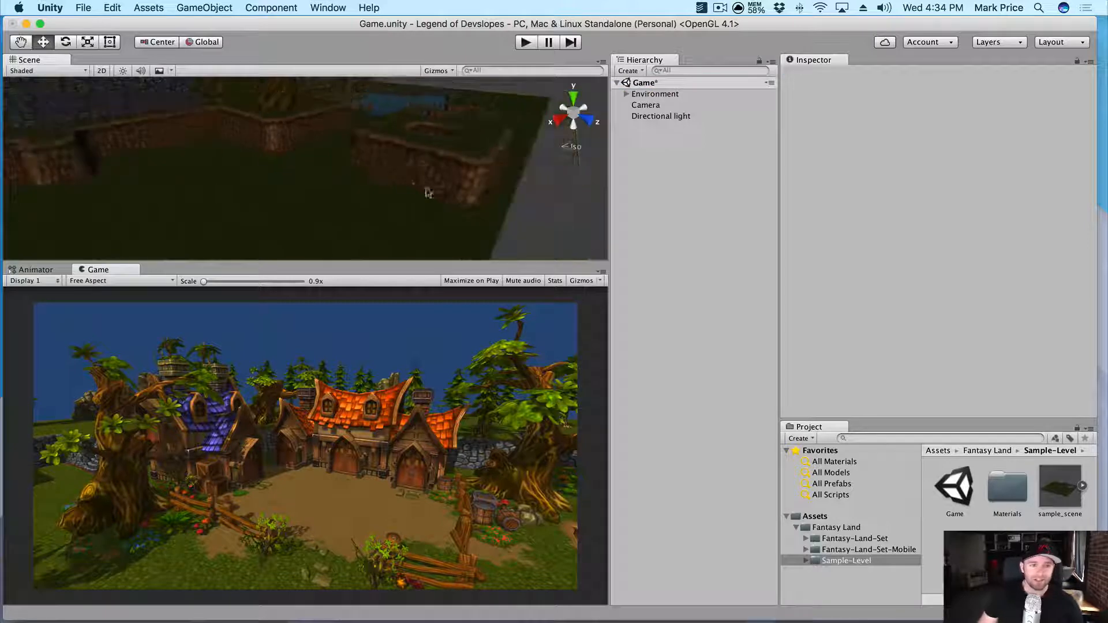
{"action": "middle_click_drag", "start_coordinate": [383, 136], "coordinate": [411, 272]}
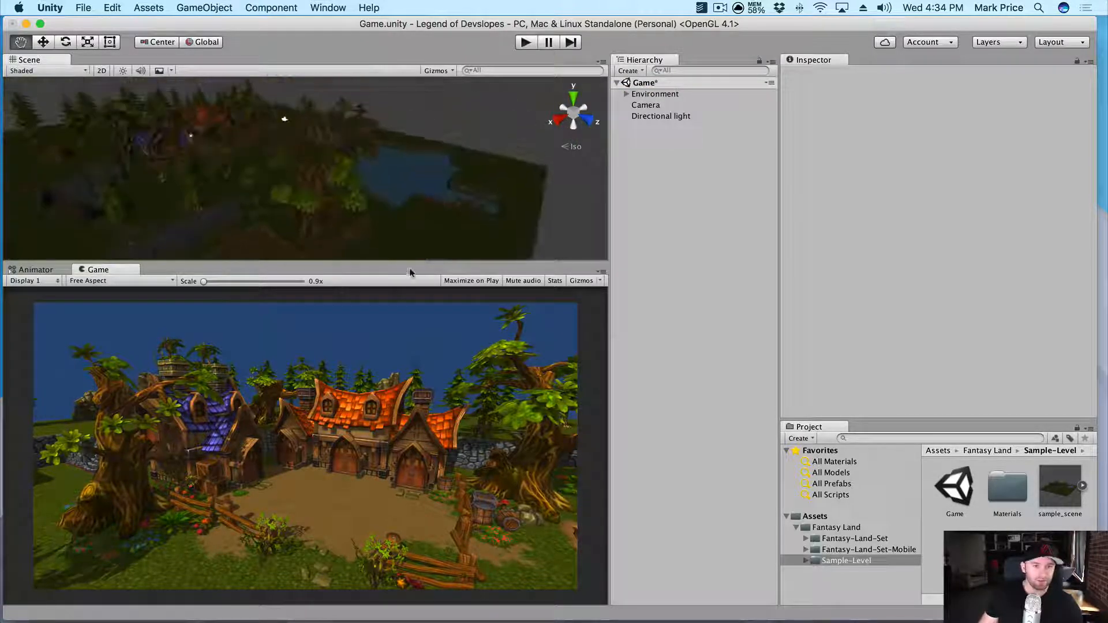
{"action": "left_click_drag", "start_coordinate": [399, 175], "coordinate": [222, 151]}
{"action": "left_click_drag", "start_coordinate": [504, 185], "coordinate": [196, 115]}
{"action": "left_click", "coordinate": [121, 73]}
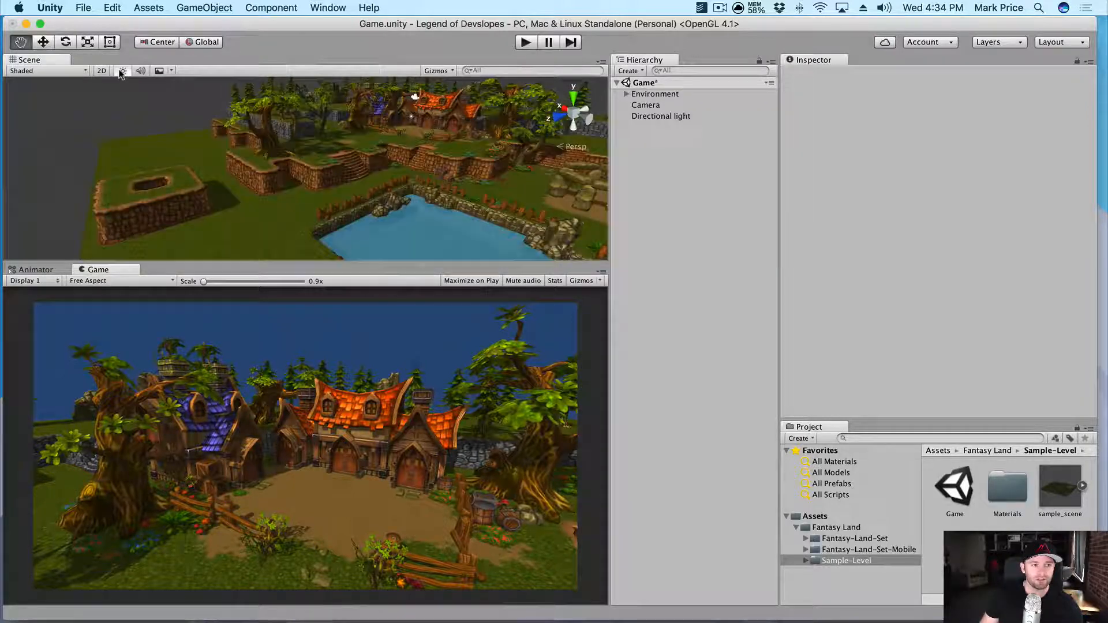
- Orbit, pan and zoom to frame the stone circle among the village houses
{"action": "left_click_drag", "start_coordinate": [351, 195], "coordinate": [396, 218], "text": "alt"}
{"action": "left_click_drag", "start_coordinate": [490, 219], "coordinate": [330, 183], "text": "alt"}
{"action": "left_click_drag", "start_coordinate": [413, 128], "coordinate": [348, 166]}
{"action": "scroll", "coordinate": [372, 202], "scroll_direction": "up", "scroll_amount": 5}
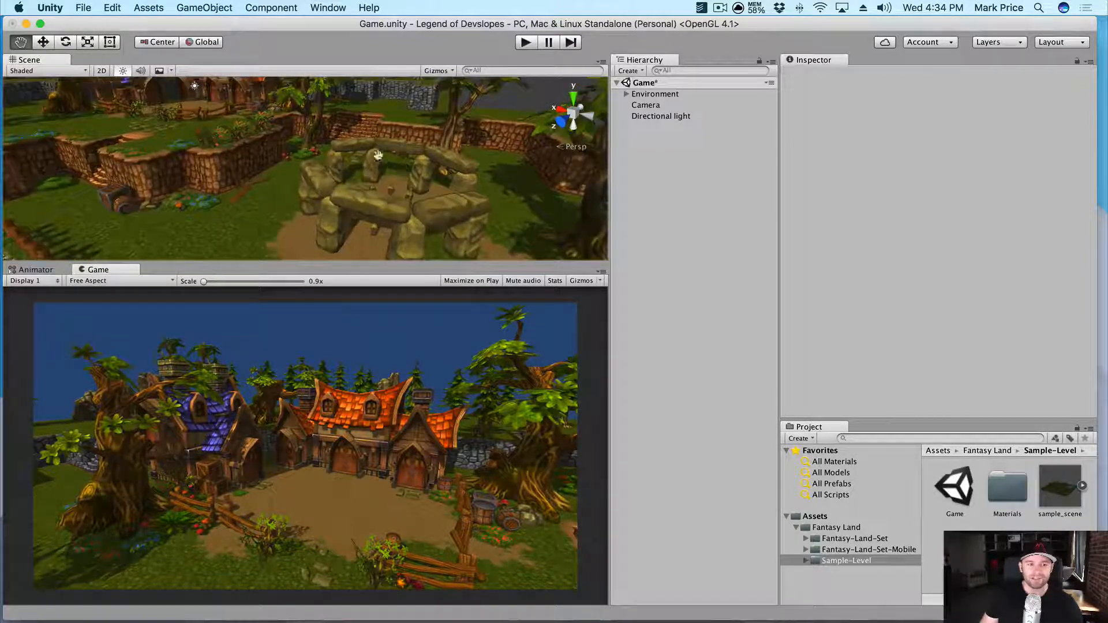
{"action": "left_click_drag", "start_coordinate": [231, 100], "coordinate": [210, 129]}
{"action": "left_click_drag", "start_coordinate": [340, 173], "coordinate": [370, 151], "text": "alt"}
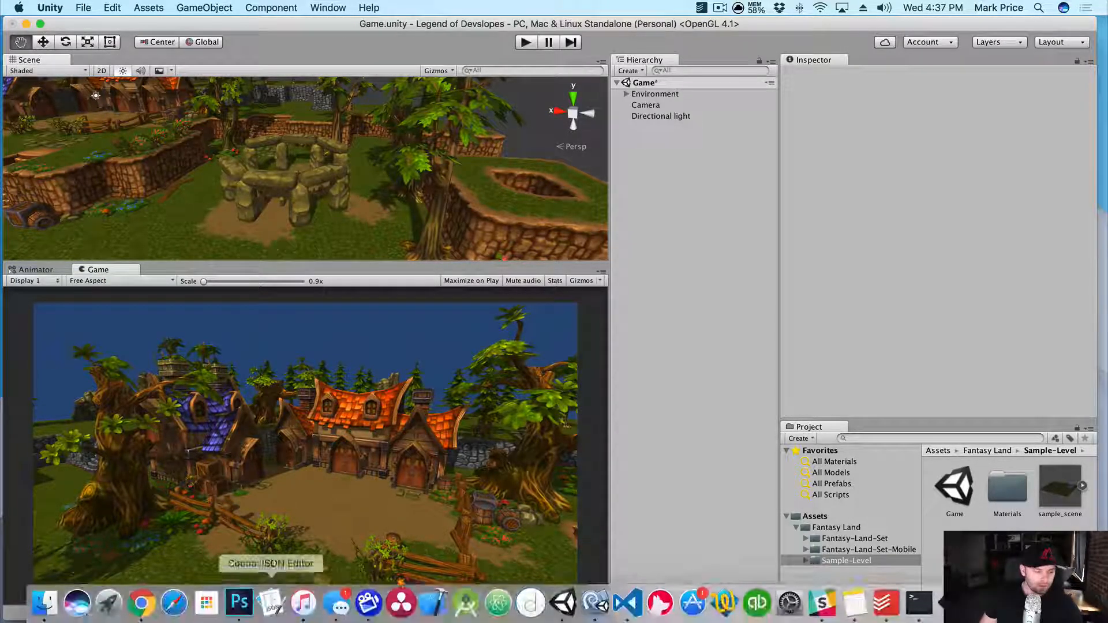
- Open the Finder Textures folder containing base.png and fire.png
{"action": "left_click", "coordinate": [44, 603]}
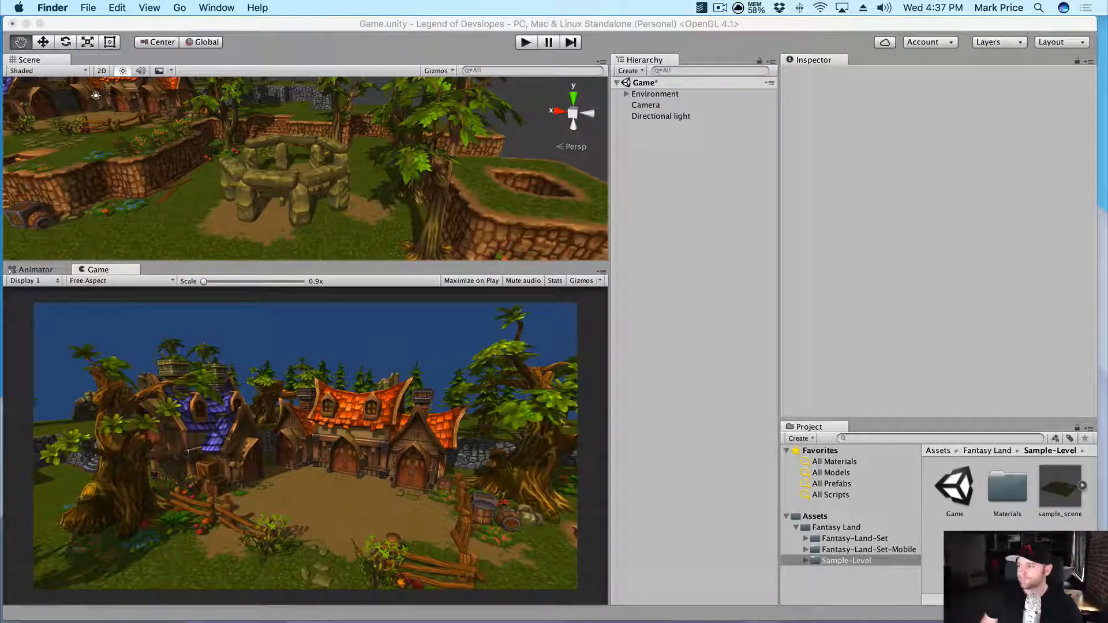
{"action": "mouse_move", "coordinate": [1107, 164]}
{"action": "left_mouse_down"}
{"action": "mouse_move", "coordinate": [753, 167]}
{"action": "mouse_move", "coordinate": [1097, 164]}
{"action": "left_mouse_up"}
{"action": "double_click", "coordinate": [769, 234]}
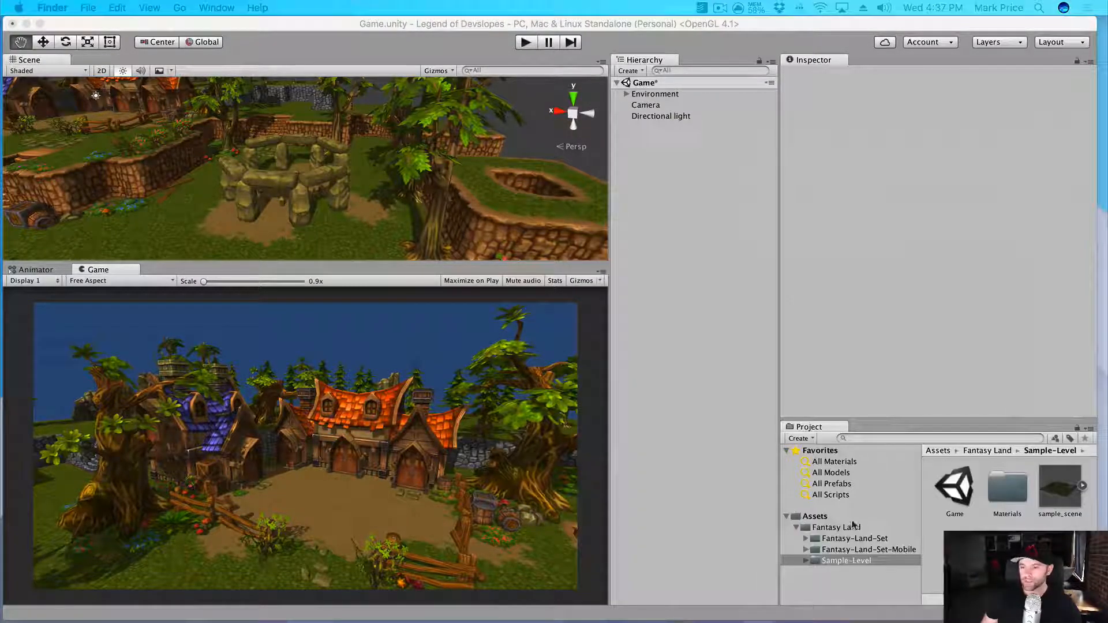
- Create a new Textures folder under Assets and save the Game scene
{"action": "left_click", "coordinate": [813, 527]}
{"action": "left_click", "coordinate": [796, 528]}
{"action": "left_click", "coordinate": [814, 517]}
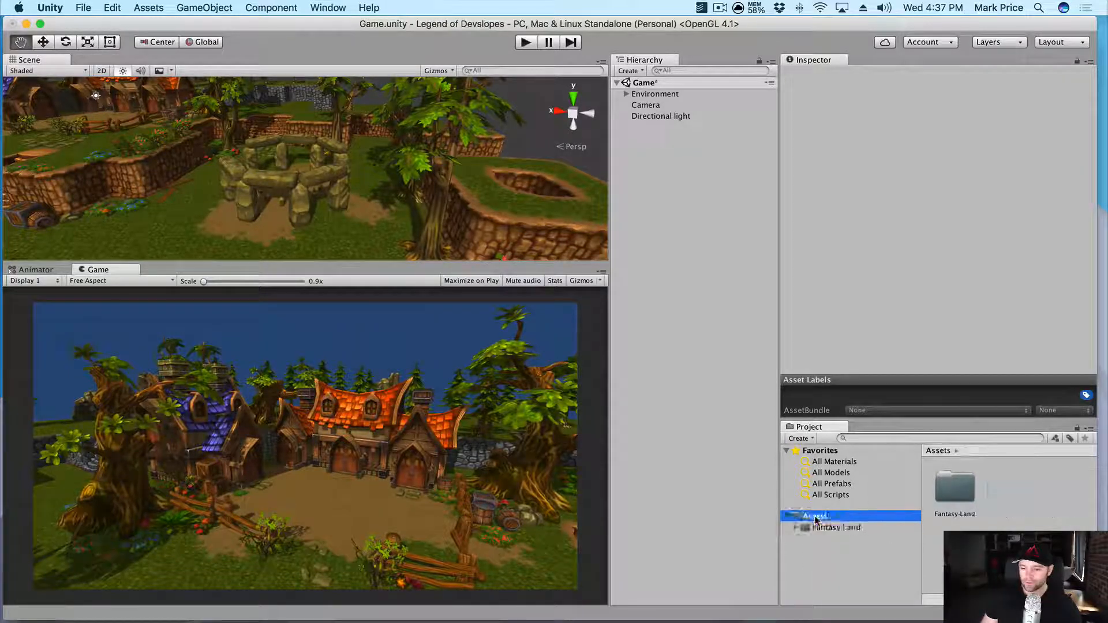
{"action": "right_click", "coordinate": [814, 518]}
{"action": "mouse_move", "coordinate": [848, 373]}
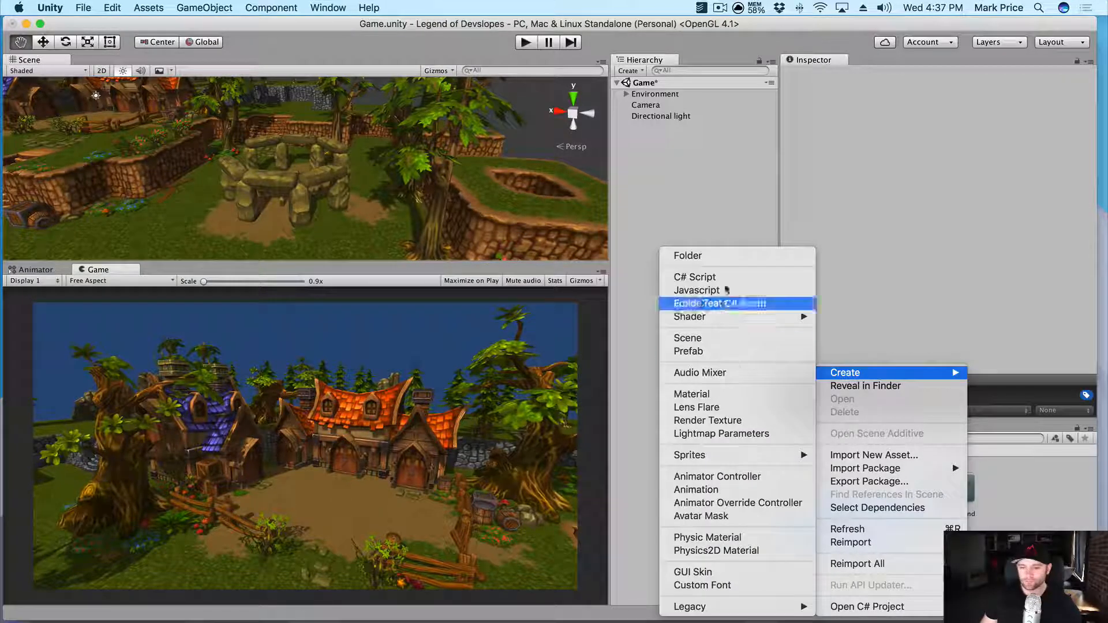
{"action": "left_click", "coordinate": [722, 258]}
{"action": "type", "text": "Tex"}
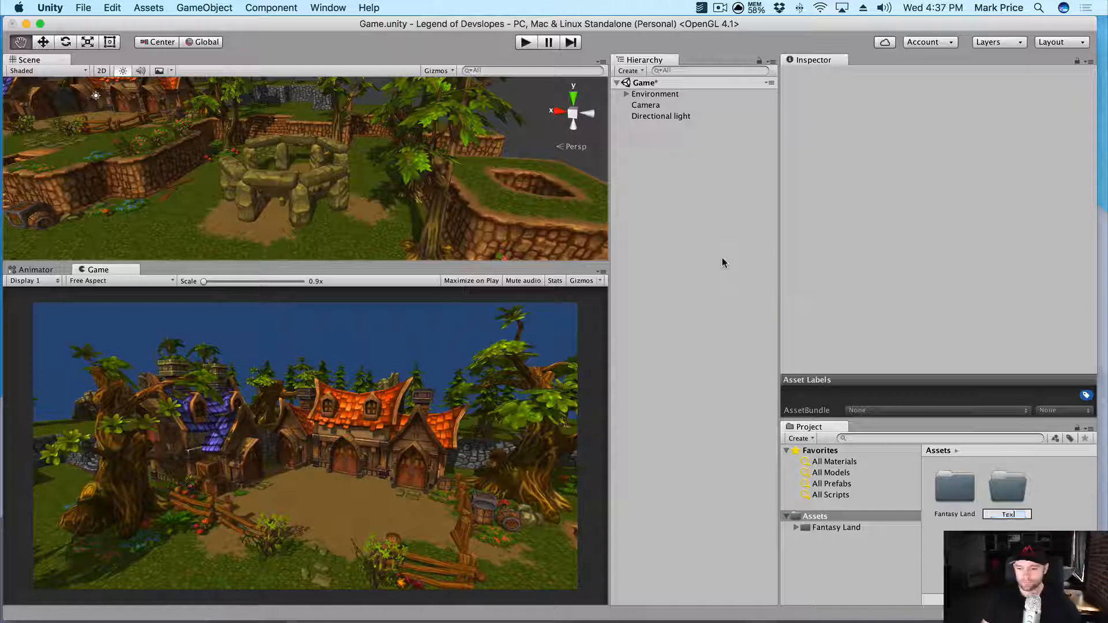
{"action": "type", "text": "tures"}
{"action": "key", "text": "Return"}
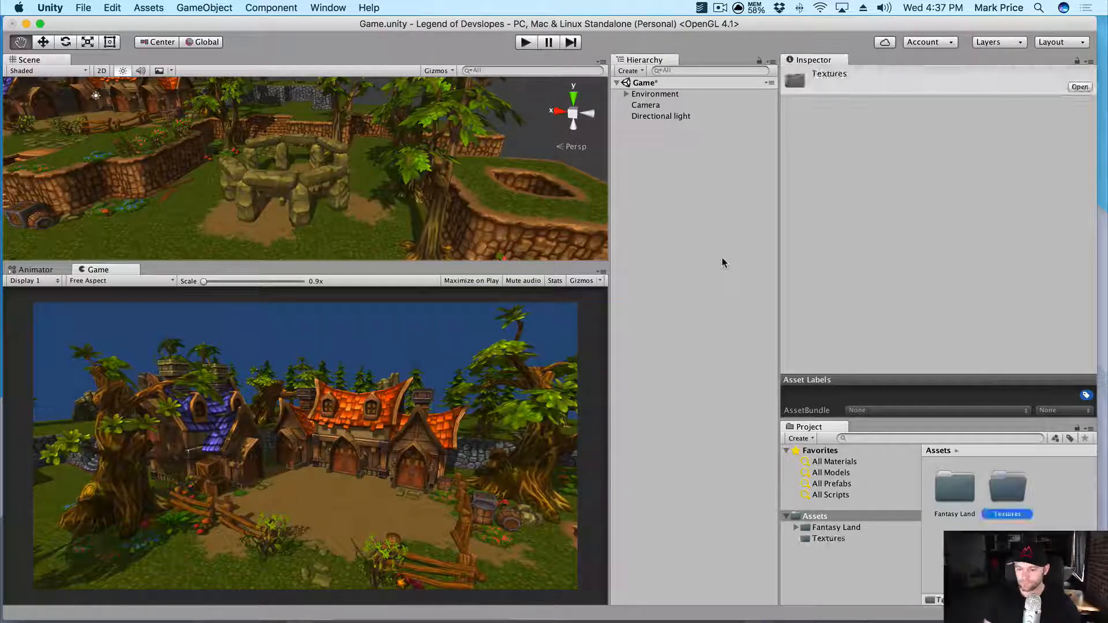
{"action": "key", "text": "super+s"}
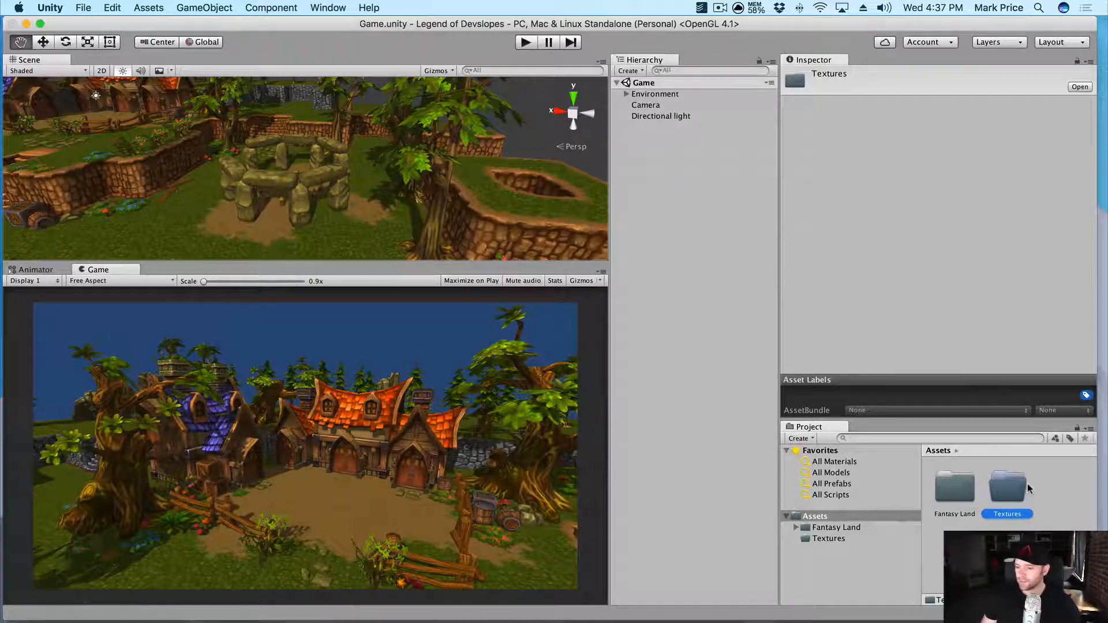
- Open the empty Textures folder and select it as the import destination
{"action": "double_click", "coordinate": [1010, 496]}
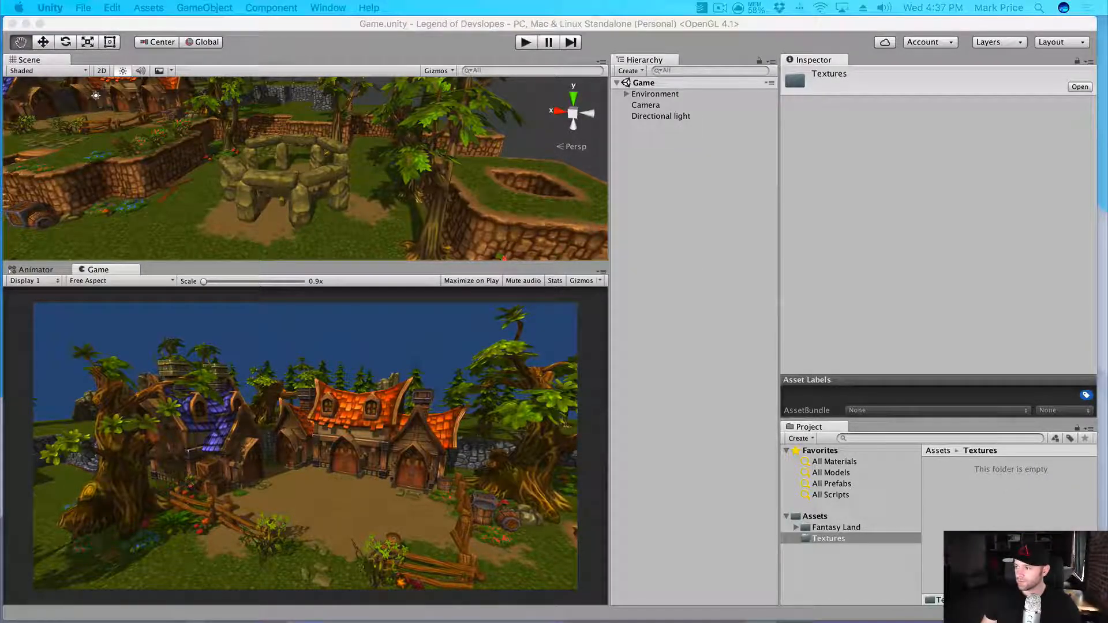
{"action": "left_click_drag", "start_coordinate": [860, 622], "coordinate": [981, 519]}
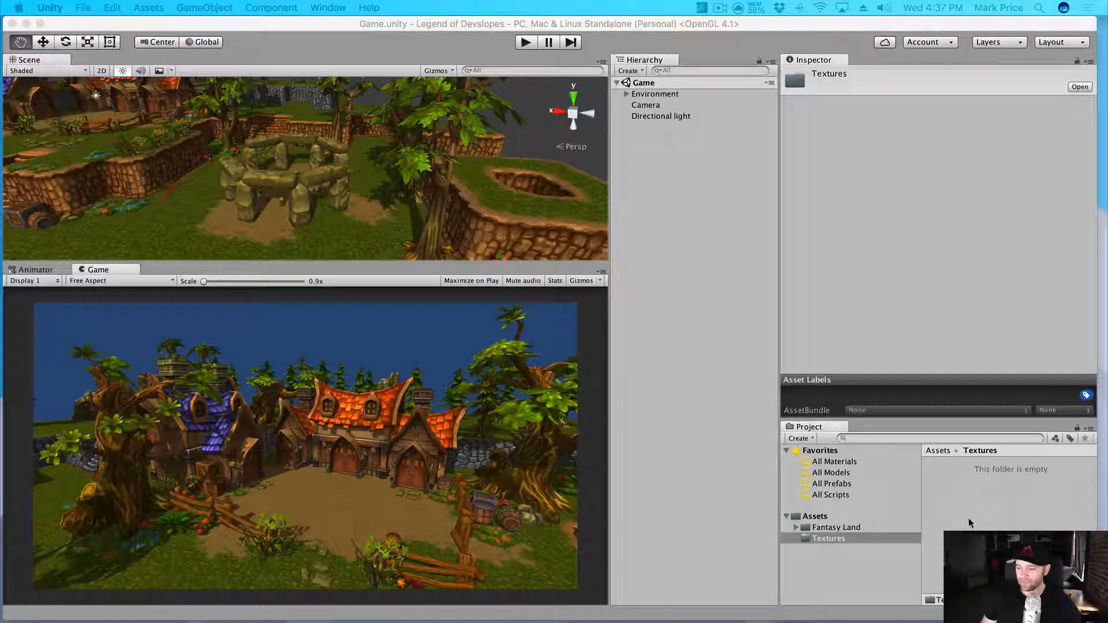
{"action": "left_click", "coordinate": [964, 517]}
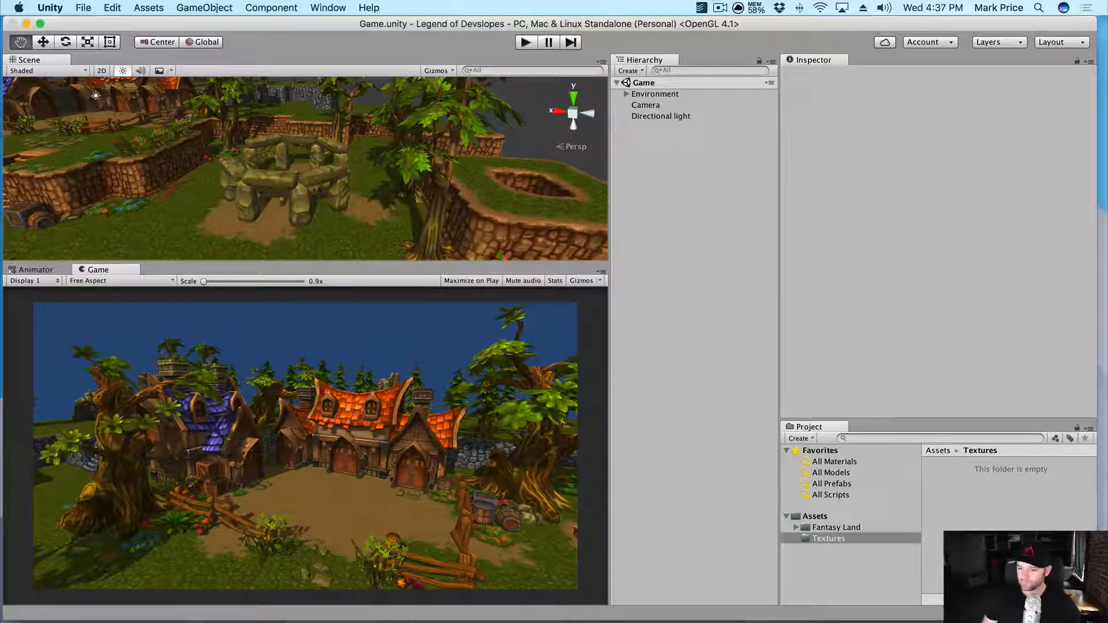
{"action": "left_click", "coordinate": [837, 527]}
{"action": "left_click", "coordinate": [829, 538]}
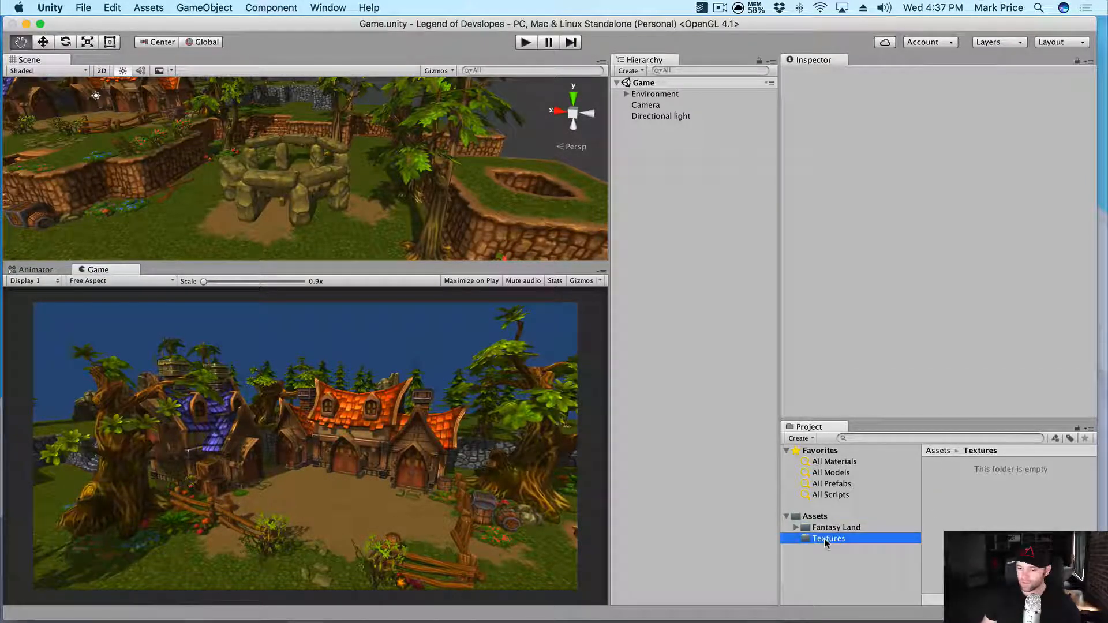
{"action": "key", "text": "super+Tab"}
- Copy base.png and fire.png into Textures, close Finder, and open base in Preview
{"action": "left_click_drag", "start_coordinate": [507, 190], "coordinate": [363, 61]}
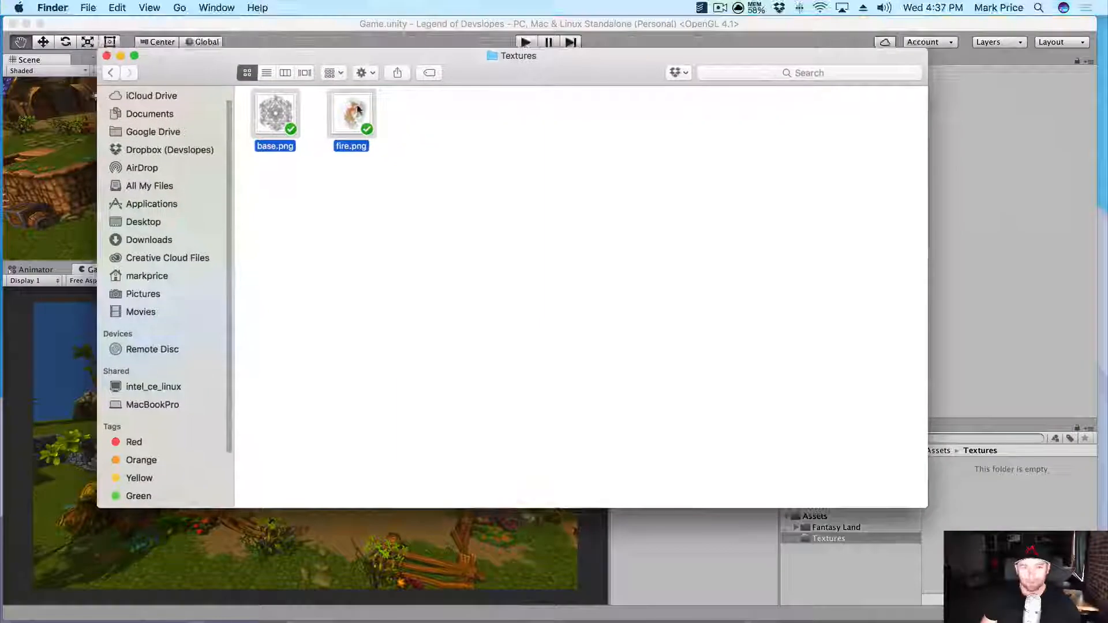
{"action": "left_click_drag", "start_coordinate": [356, 106], "coordinate": [1011, 517]}
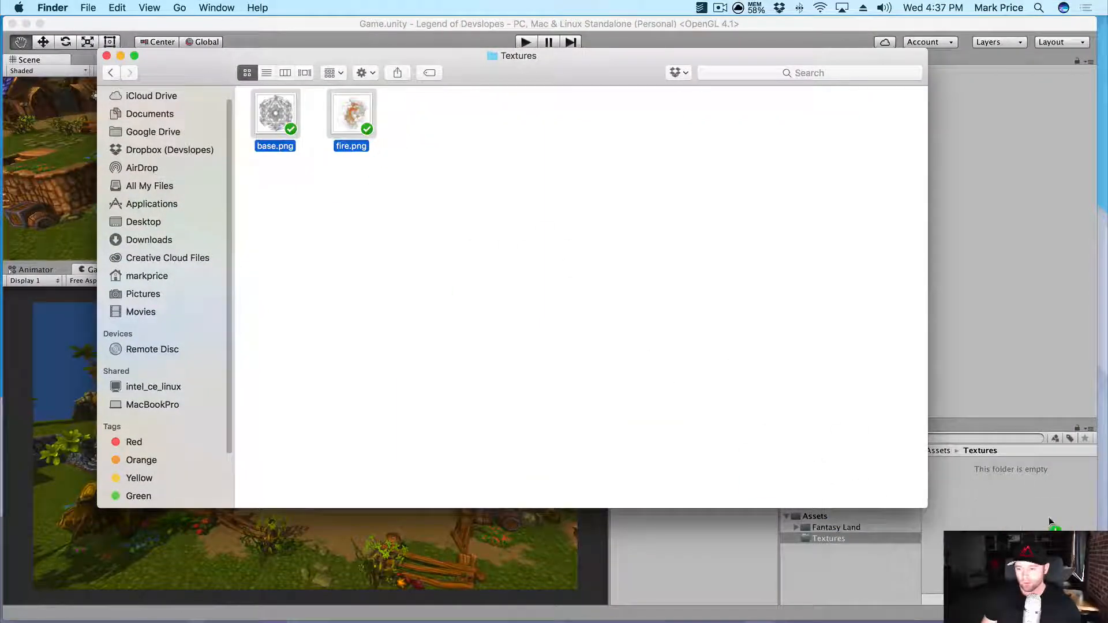
{"action": "left_click", "coordinate": [107, 56]}
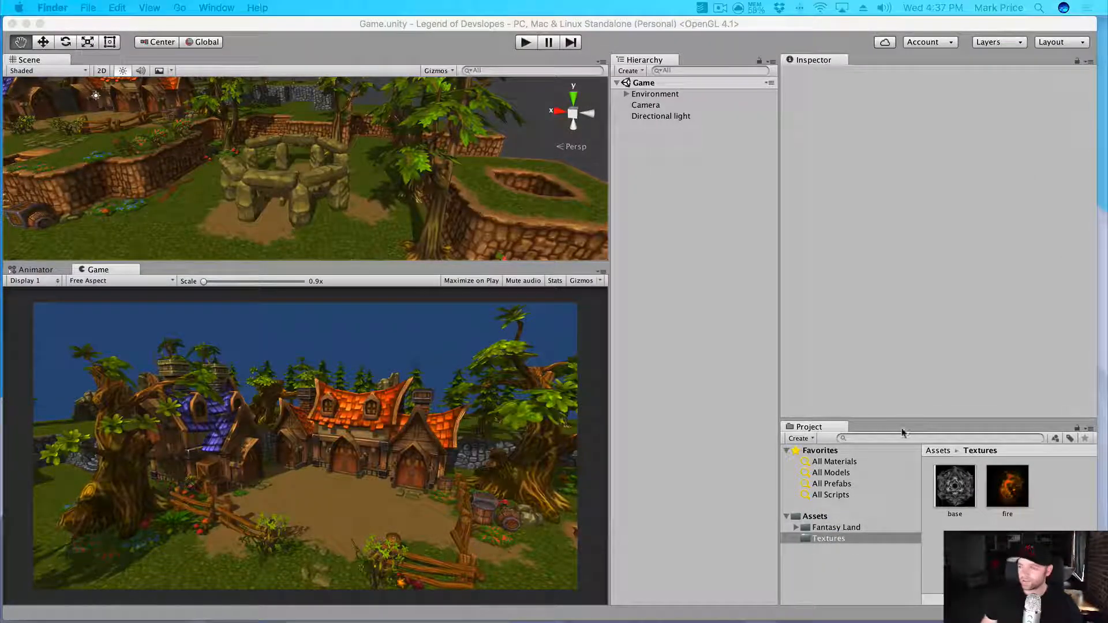
{"action": "double_click", "coordinate": [956, 512]}
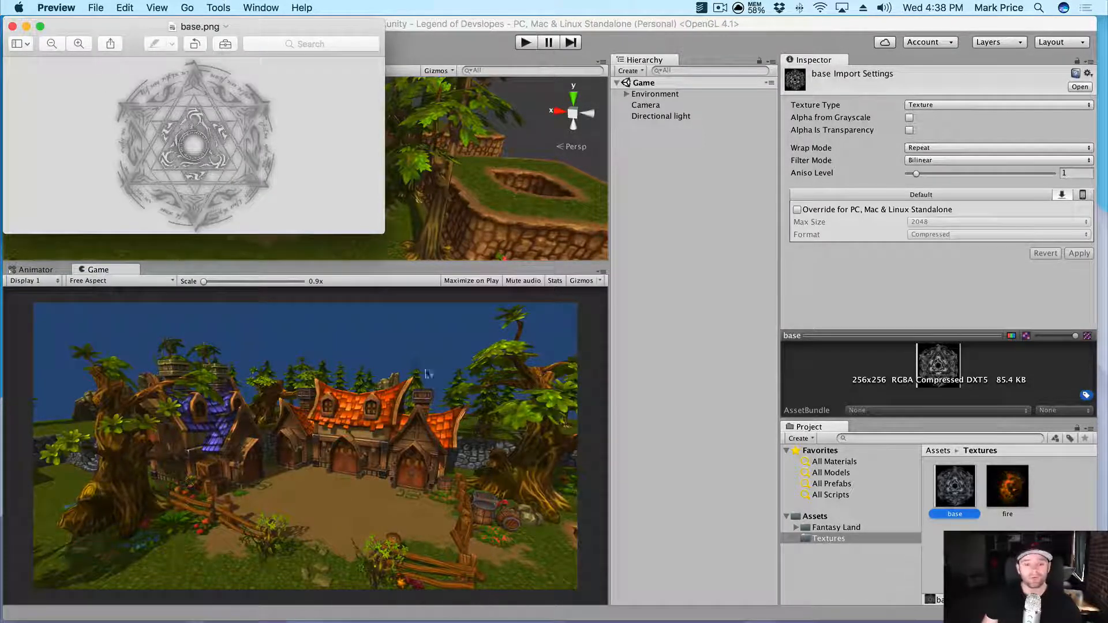
- Close the base.png preview, view fire.png in Preview, then close it
{"action": "left_click", "coordinate": [12, 27]}
{"action": "double_click", "coordinate": [1007, 489]}
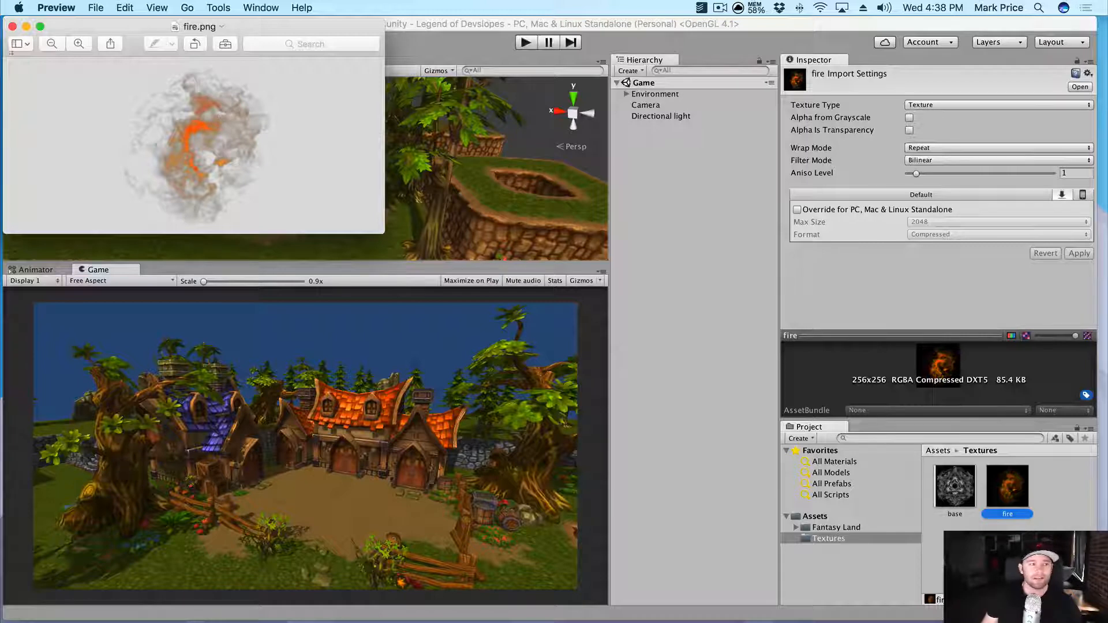
{"action": "left_click", "coordinate": [12, 26]}
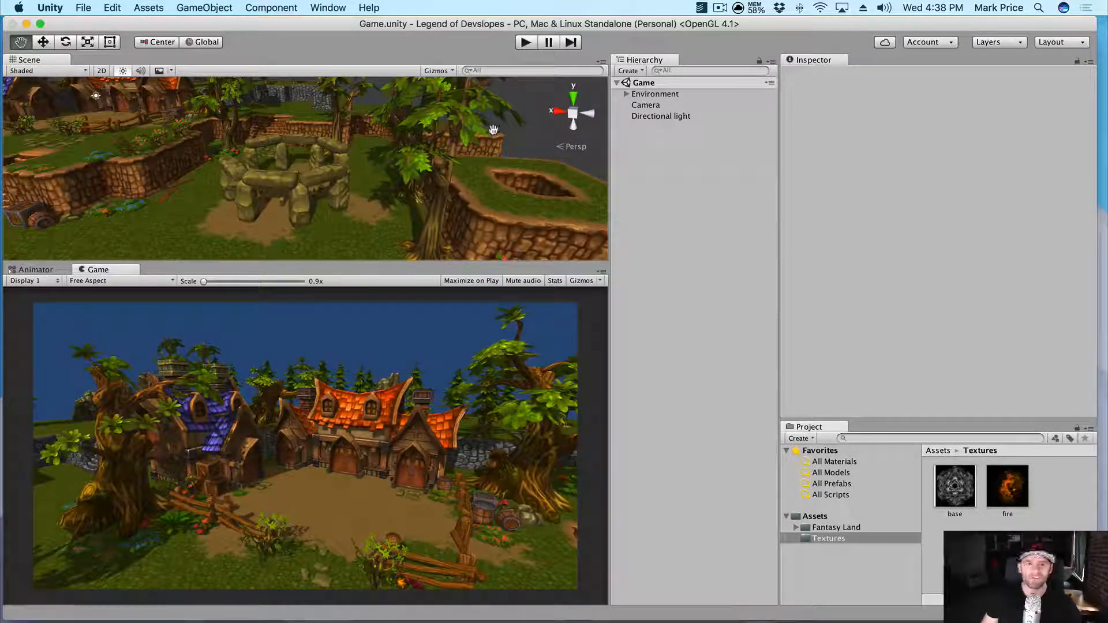
- Select the Camera and move it sideways and lower, toward the stone circle
{"action": "left_click", "coordinate": [662, 106]}
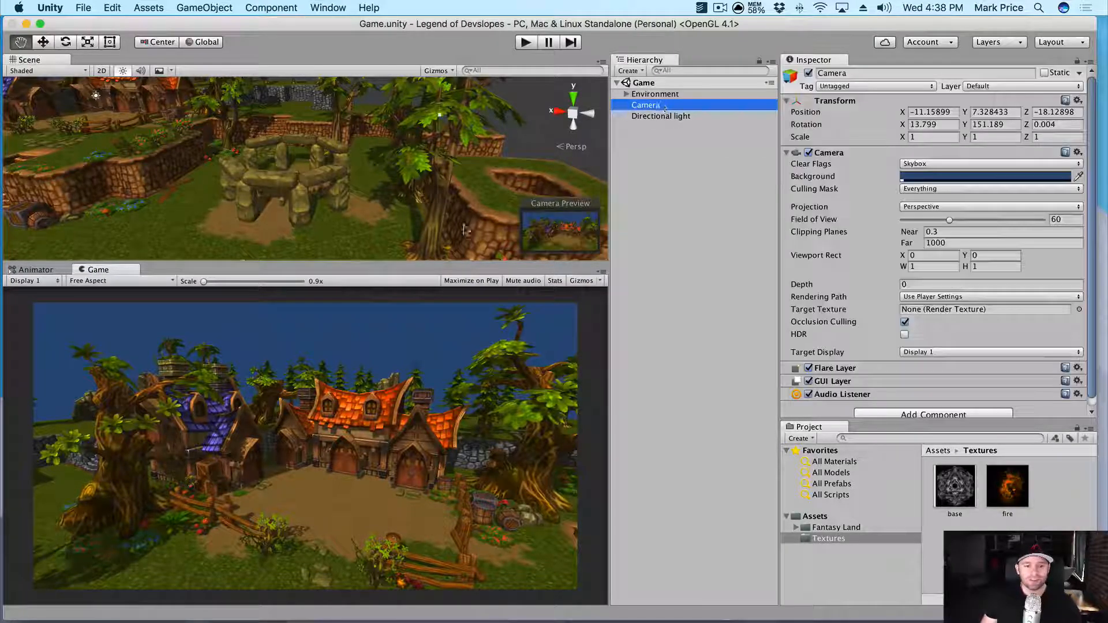
{"action": "scroll", "coordinate": [312, 172], "scroll_direction": "down", "scroll_amount": 8}
{"action": "scroll", "coordinate": [312, 173], "scroll_direction": "up", "scroll_amount": 5}
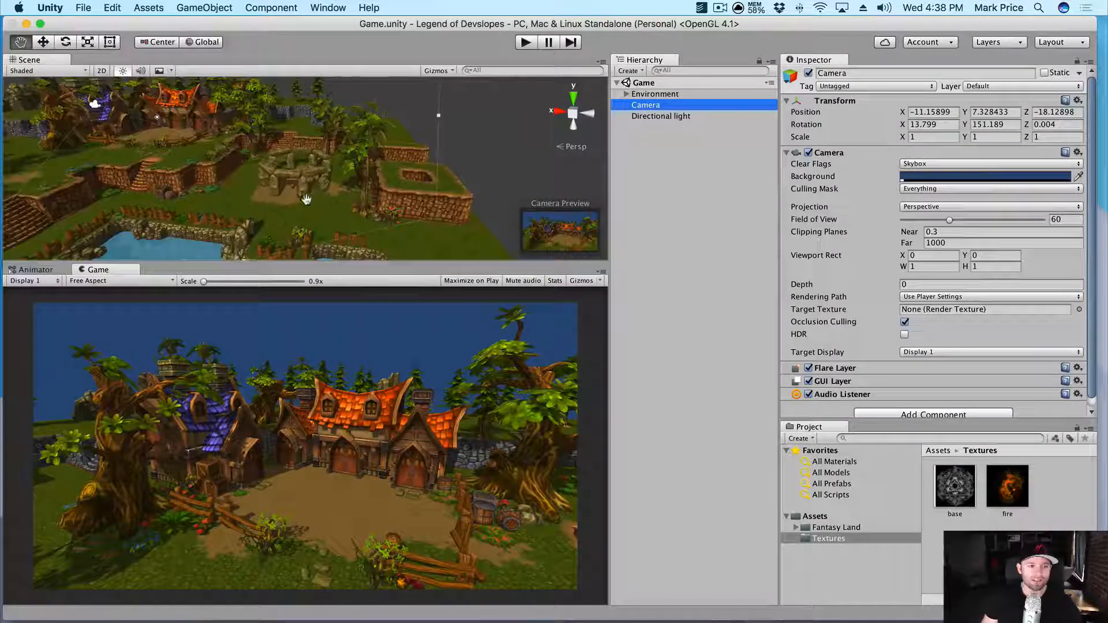
{"action": "left_click_drag", "start_coordinate": [215, 180], "coordinate": [341, 193], "text": "alt"}
{"action": "scroll", "coordinate": [263, 195], "scroll_direction": "down", "scroll_amount": 4}
{"action": "left_click_drag", "start_coordinate": [204, 186], "coordinate": [397, 161]}
{"action": "key", "text": "w"}
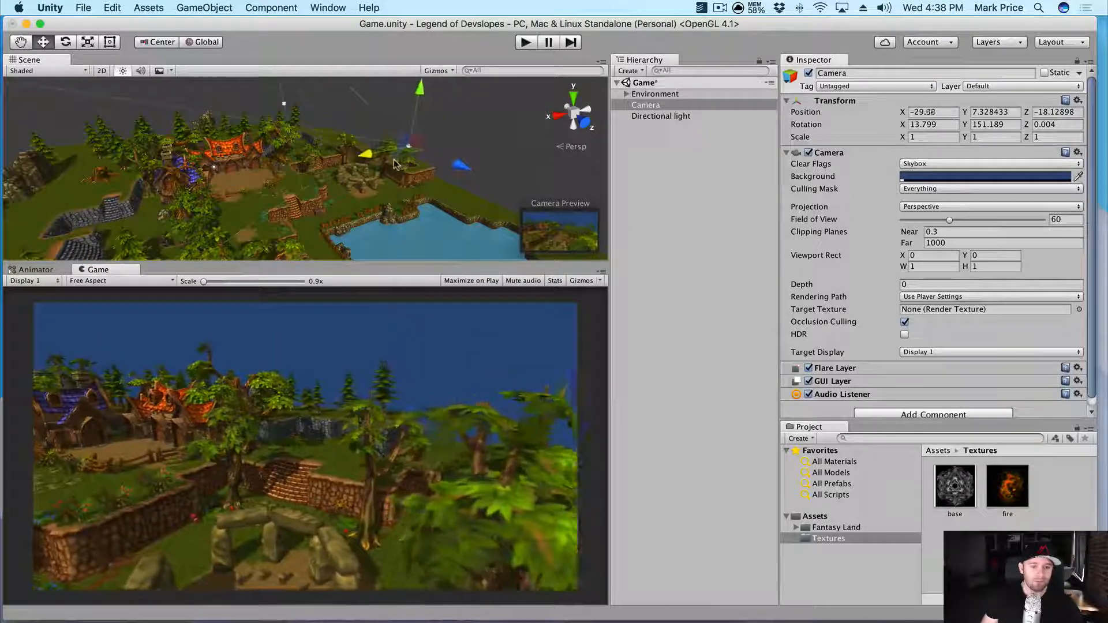
{"action": "left_click_drag", "start_coordinate": [422, 87], "coordinate": [418, 102]}
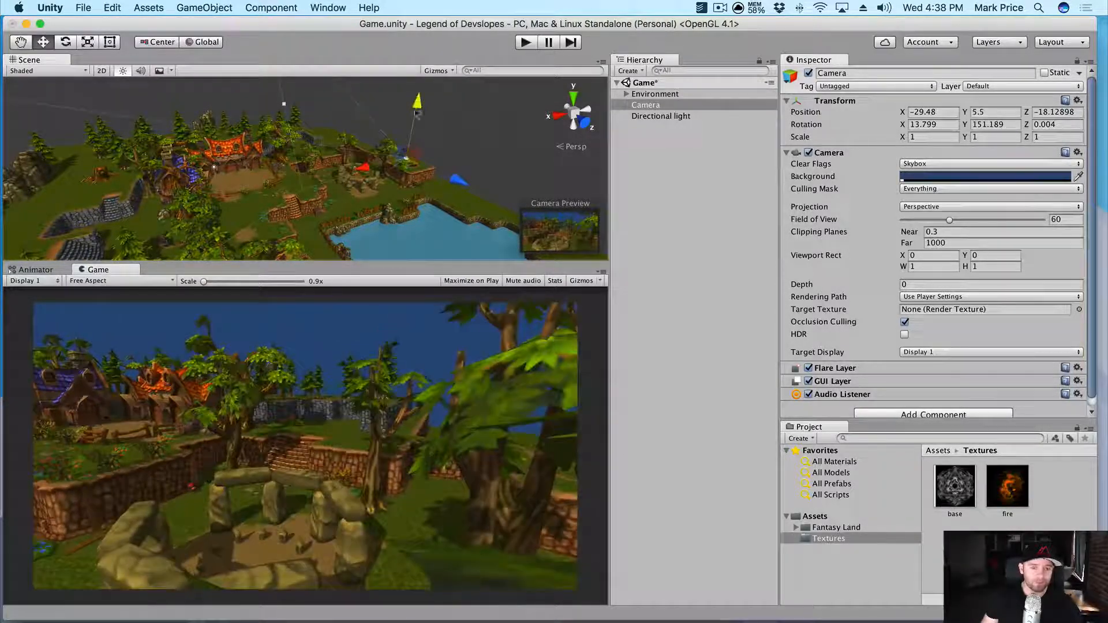
{"action": "scroll", "coordinate": [417, 208], "scroll_direction": "up", "scroll_amount": 5}
{"action": "key", "text": "q"}
{"action": "left_click_drag", "start_coordinate": [417, 208], "coordinate": [353, 224]}
{"action": "scroll", "coordinate": [353, 224], "scroll_direction": "up", "scroll_amount": 4}
{"action": "middle_click_drag", "start_coordinate": [353, 224], "coordinate": [254, 202]}
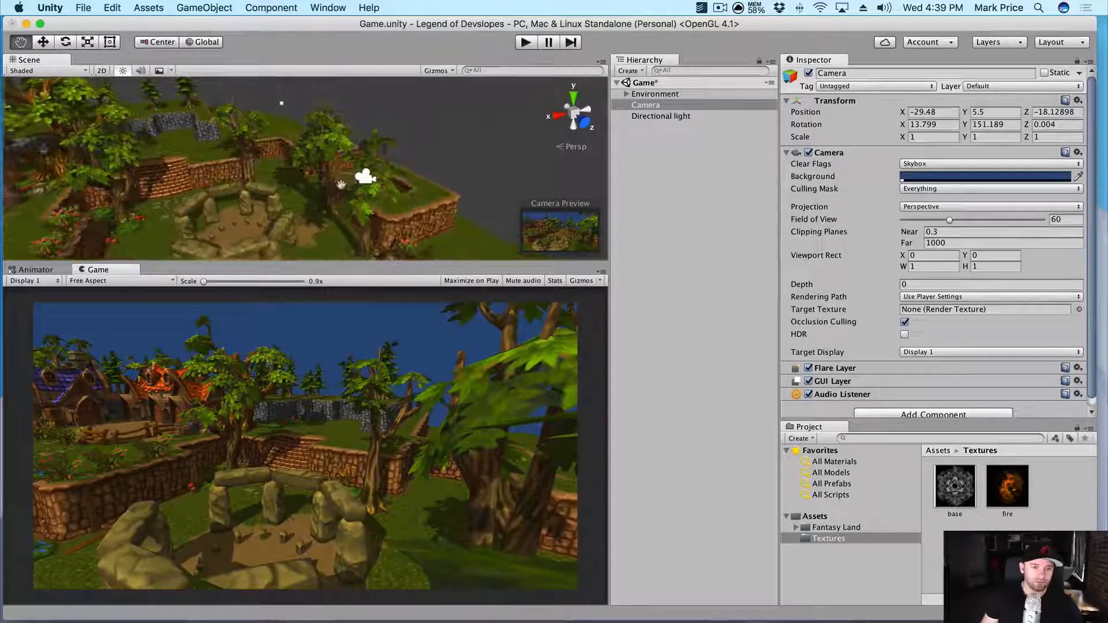
- Turn the camera to face the stone circle and slide it along X and Z
{"action": "key", "text": "e"}
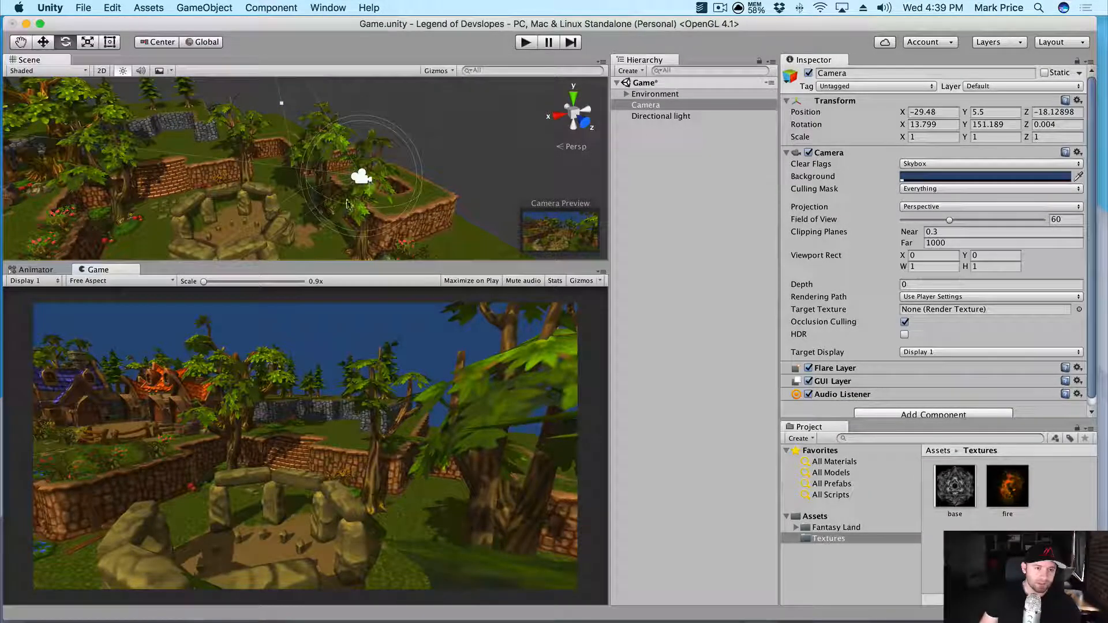
{"action": "left_click_drag", "start_coordinate": [401, 202], "coordinate": [415, 192]}
{"action": "key", "text": "w"}
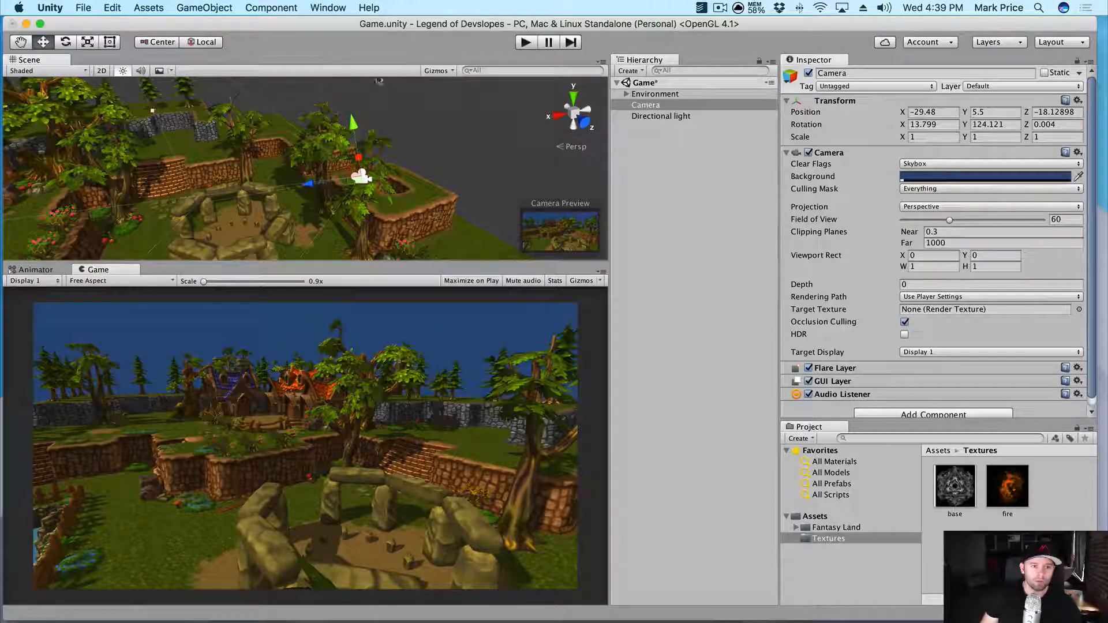
{"action": "left_click_drag", "start_coordinate": [436, 150], "coordinate": [335, 153], "text": "alt"}
{"action": "left_click_drag", "start_coordinate": [408, 169], "coordinate": [333, 159]}
{"action": "left_click_drag", "start_coordinate": [375, 108], "coordinate": [377, 104]}
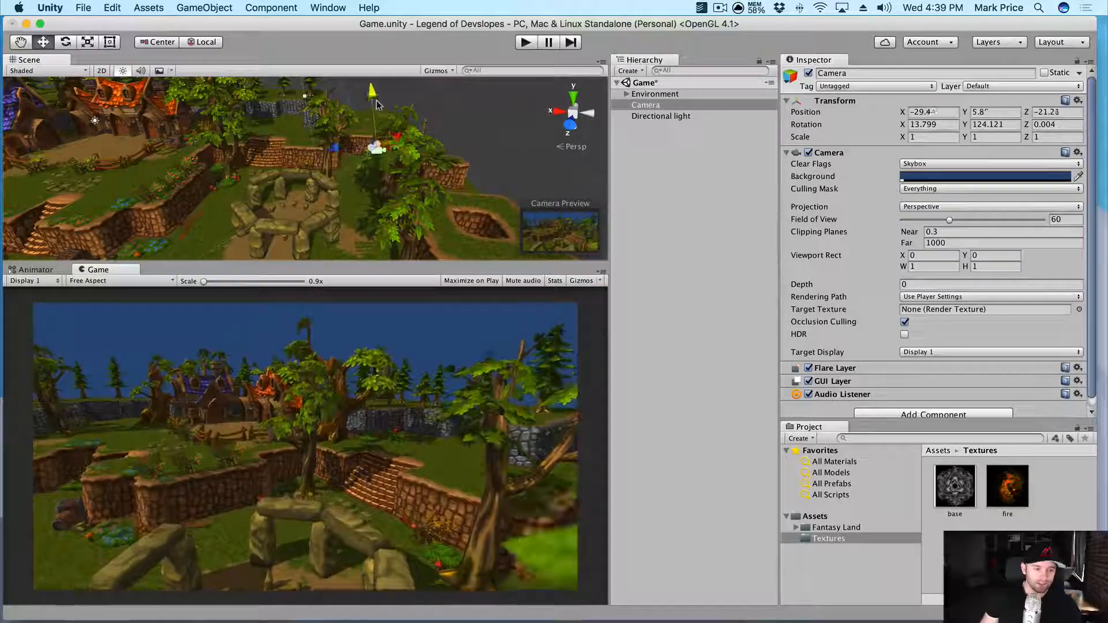
- Tilt the camera down onto the stones and pull it back to -29.77, 5.96, -20.02
{"action": "left_click", "coordinate": [192, 42]}
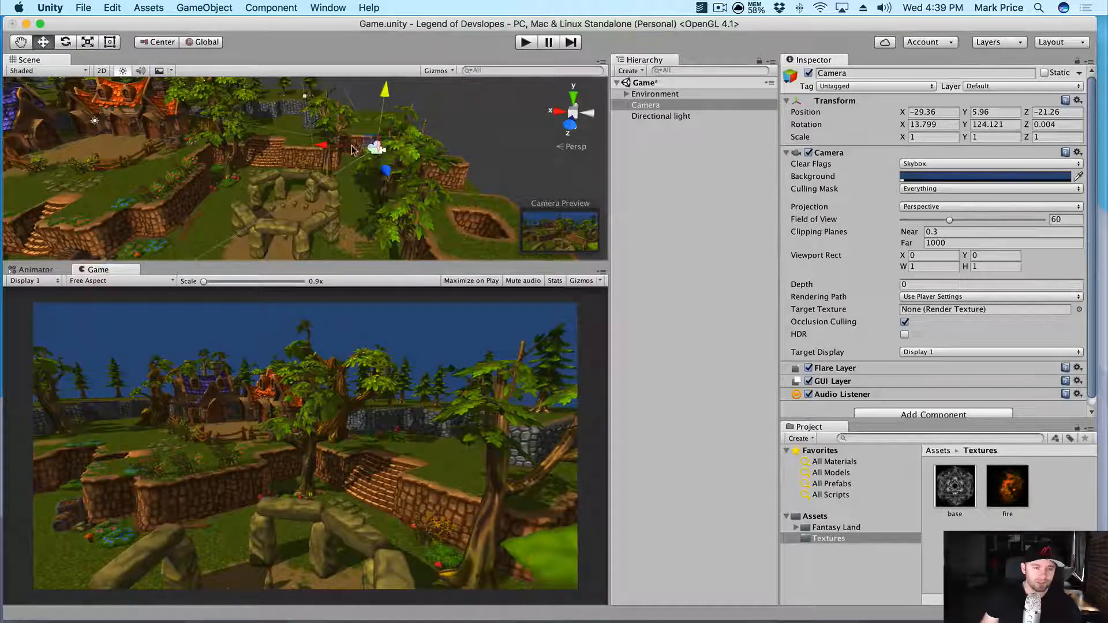
{"action": "left_click_drag", "start_coordinate": [472, 148], "coordinate": [347, 176], "text": "alt"}
{"action": "key", "text": "e"}
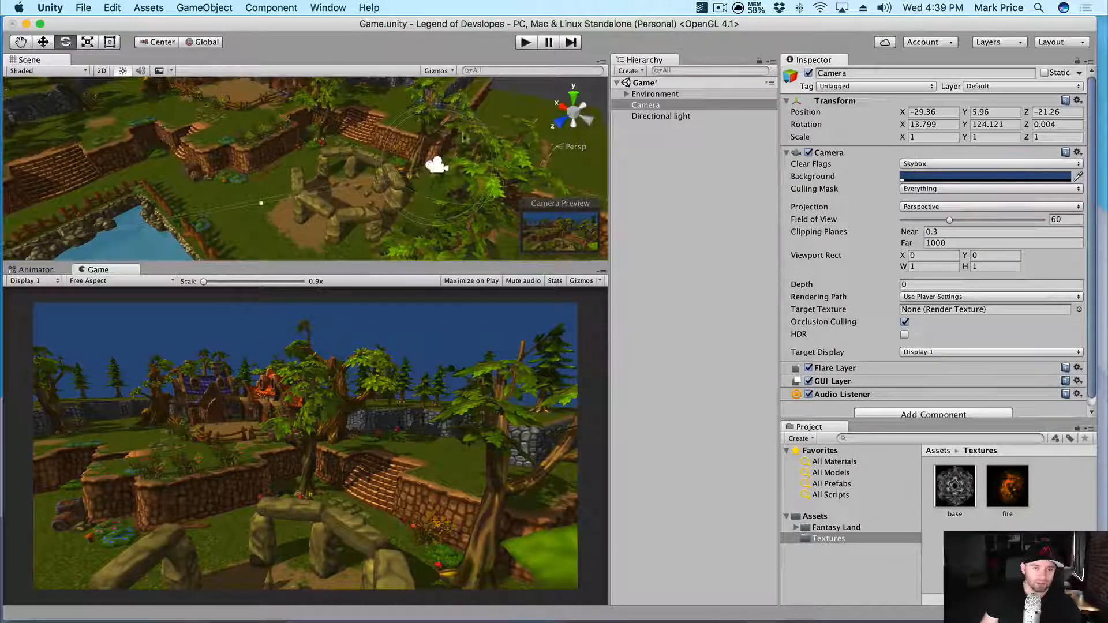
{"action": "left_click_drag", "start_coordinate": [483, 152], "coordinate": [454, 168], "text": "alt"}
{"action": "key", "text": "w"}
{"action": "left_click_drag", "start_coordinate": [401, 224], "coordinate": [385, 249]}
{"action": "scroll", "coordinate": [364, 227], "scroll_direction": "up", "scroll_amount": 1}
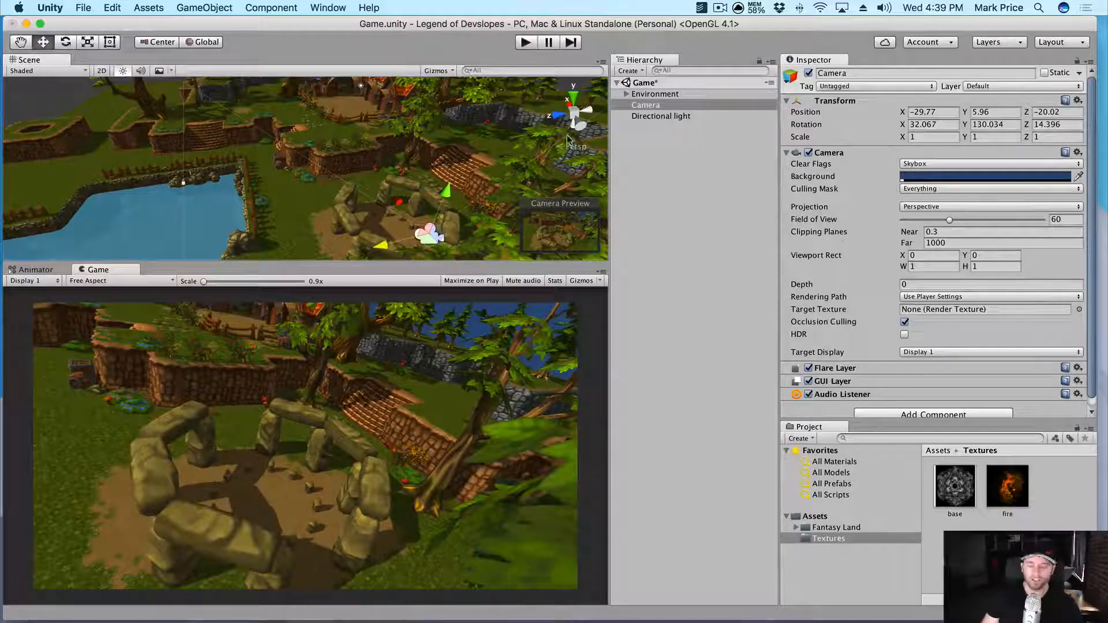
{"action": "left_click", "coordinate": [648, 141]}
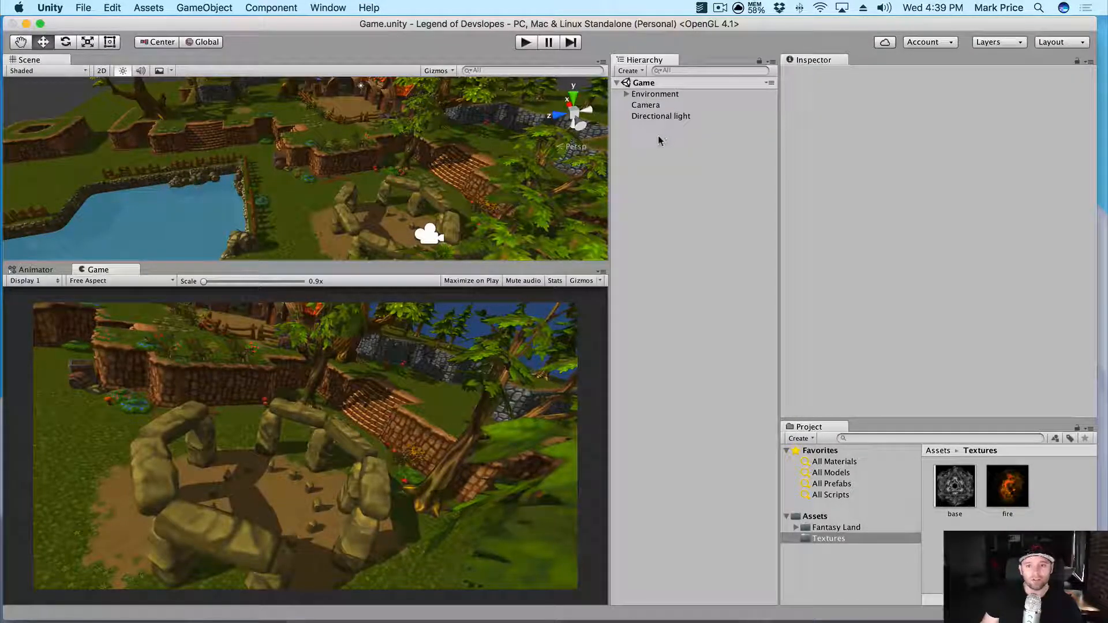
- Add a Particle System from the Hierarchy menu and name it base
{"action": "right_click", "coordinate": [660, 141]}
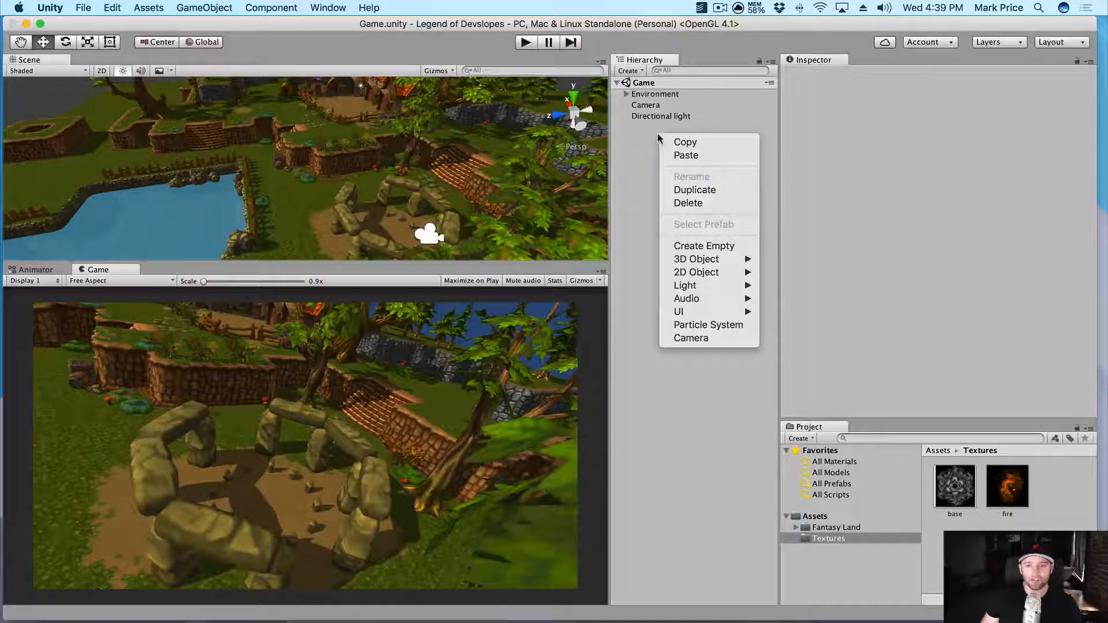
{"action": "left_click", "coordinate": [719, 326]}
{"action": "left_click", "coordinate": [678, 129]}
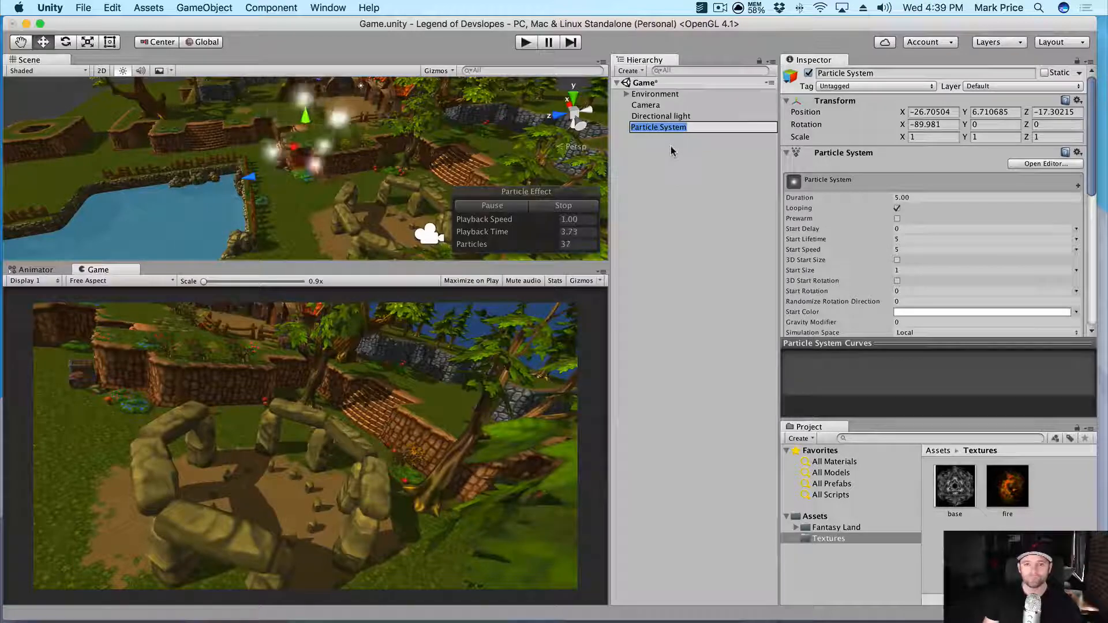
{"action": "type", "text": "f"}
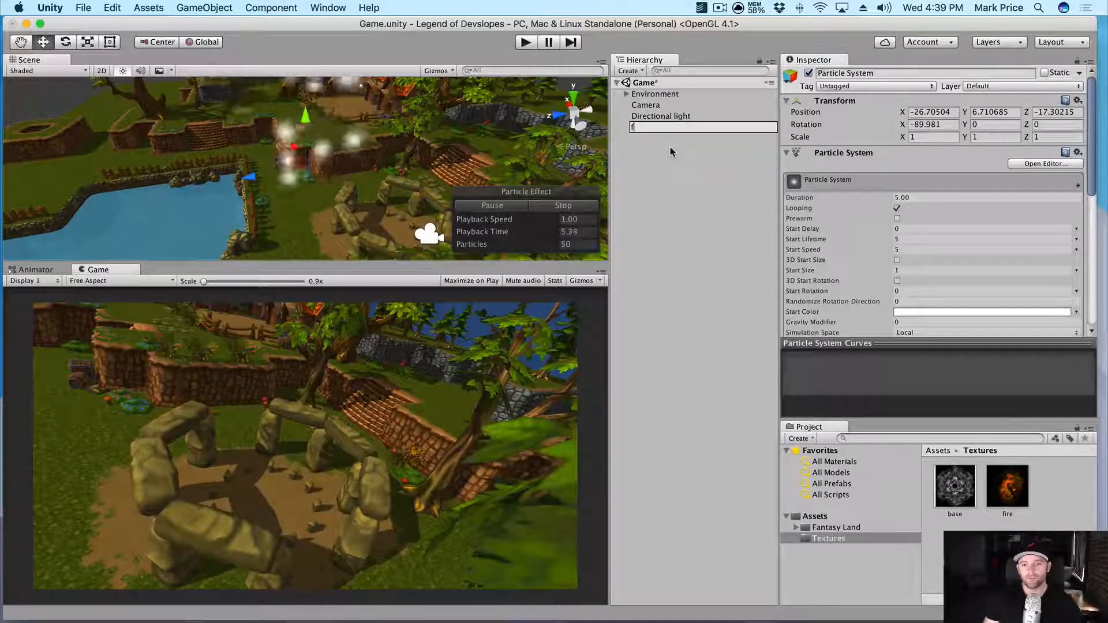
{"action": "type", "text": "ire"}
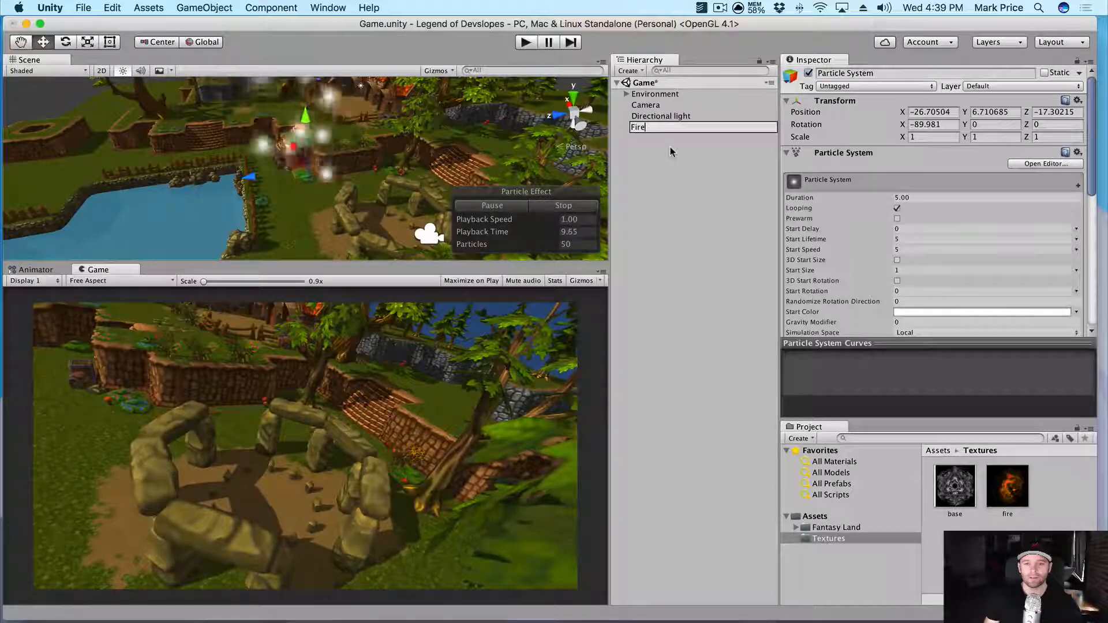
{"action": "key", "text": "BackSpace"}
{"action": "type", "text": "base"}
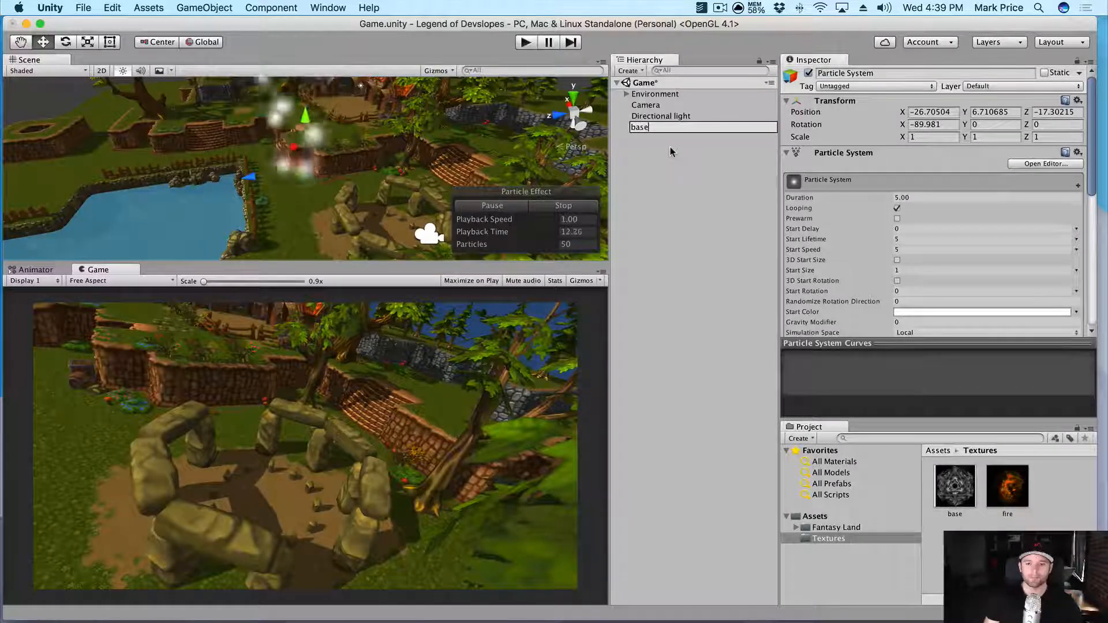
{"action": "key", "text": "Return"}
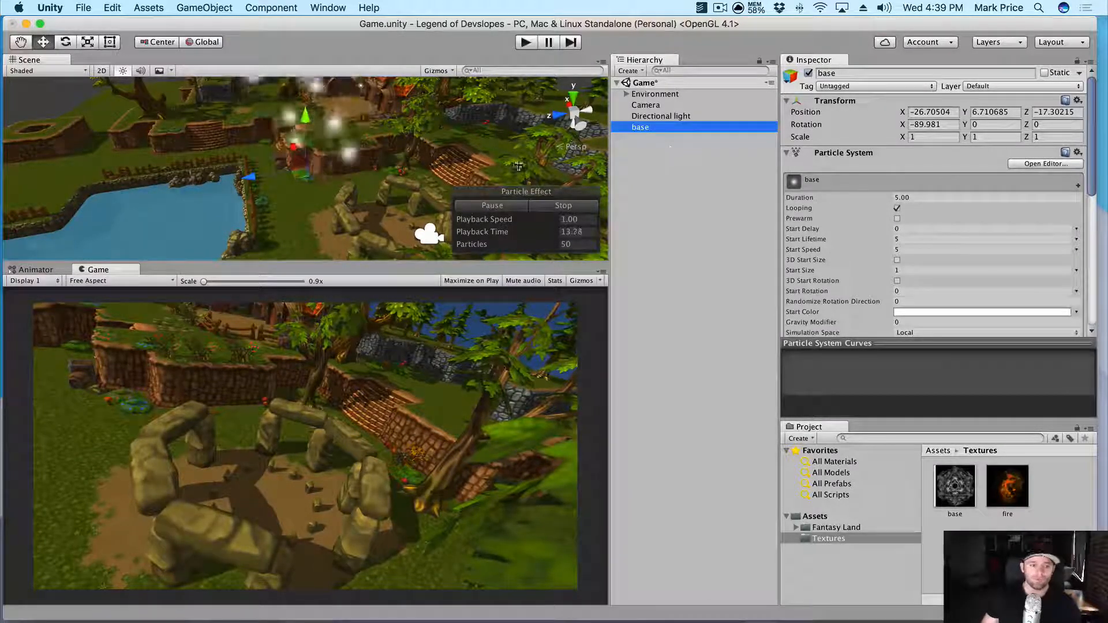
- Lower the base particle system and adjust its X position
{"action": "left_click_drag", "start_coordinate": [302, 189], "coordinate": [333, 154], "text": "alt"}
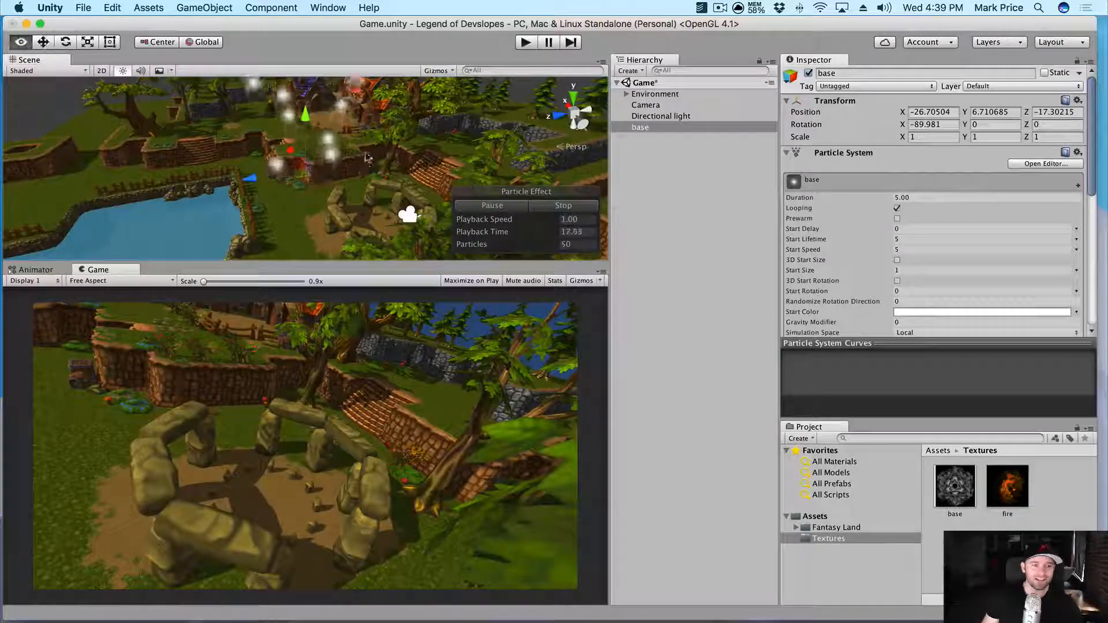
{"action": "scroll", "coordinate": [308, 143], "scroll_direction": "down", "scroll_amount": 10}
{"action": "left_click_drag", "start_coordinate": [302, 117], "coordinate": [330, 216]}
{"action": "scroll", "coordinate": [291, 240], "scroll_direction": "down", "scroll_amount": 4}
{"action": "scroll", "coordinate": [367, 213], "scroll_direction": "up", "scroll_amount": 6}
{"action": "scroll", "coordinate": [367, 213], "scroll_direction": "up", "scroll_amount": 2}
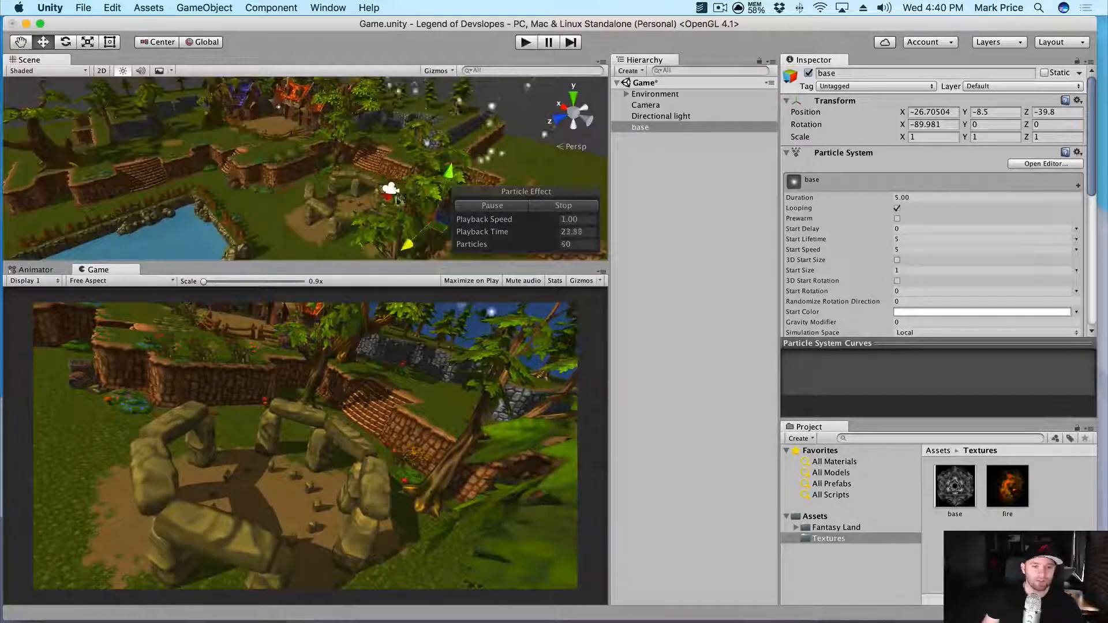
{"action": "left_click_drag", "start_coordinate": [397, 201], "coordinate": [236, 205]}
{"action": "left_click_drag", "start_coordinate": [155, 209], "coordinate": [326, 205]}
- From a top-down view, move base along Z and X into the stone circle's centre
{"action": "left_click", "coordinate": [572, 129]}
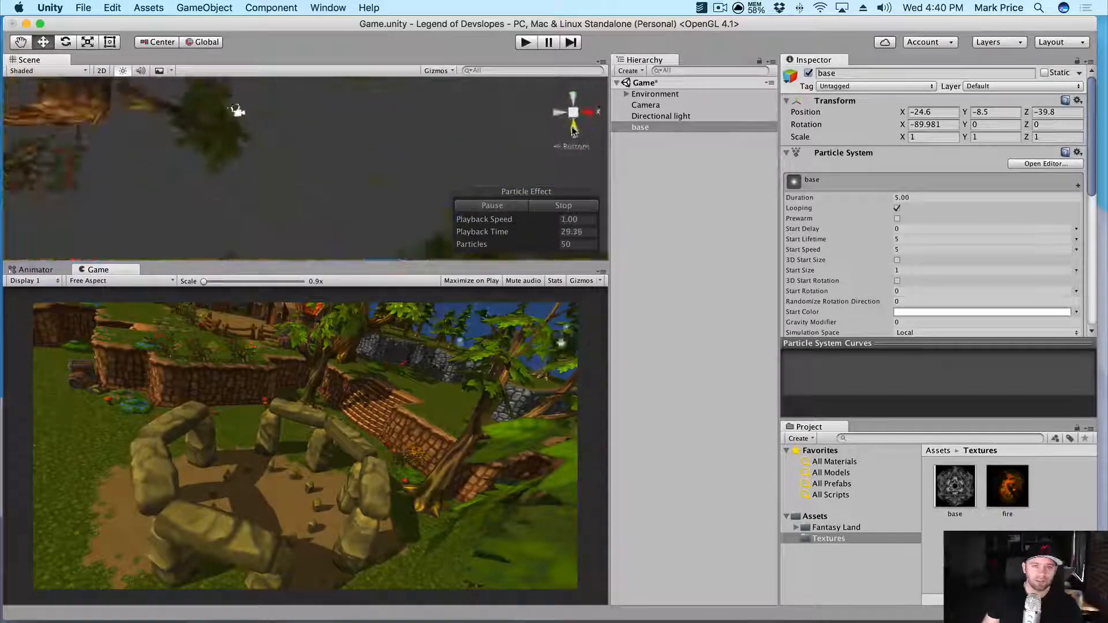
{"action": "left_click", "coordinate": [573, 99]}
{"action": "left_click", "coordinate": [573, 102]}
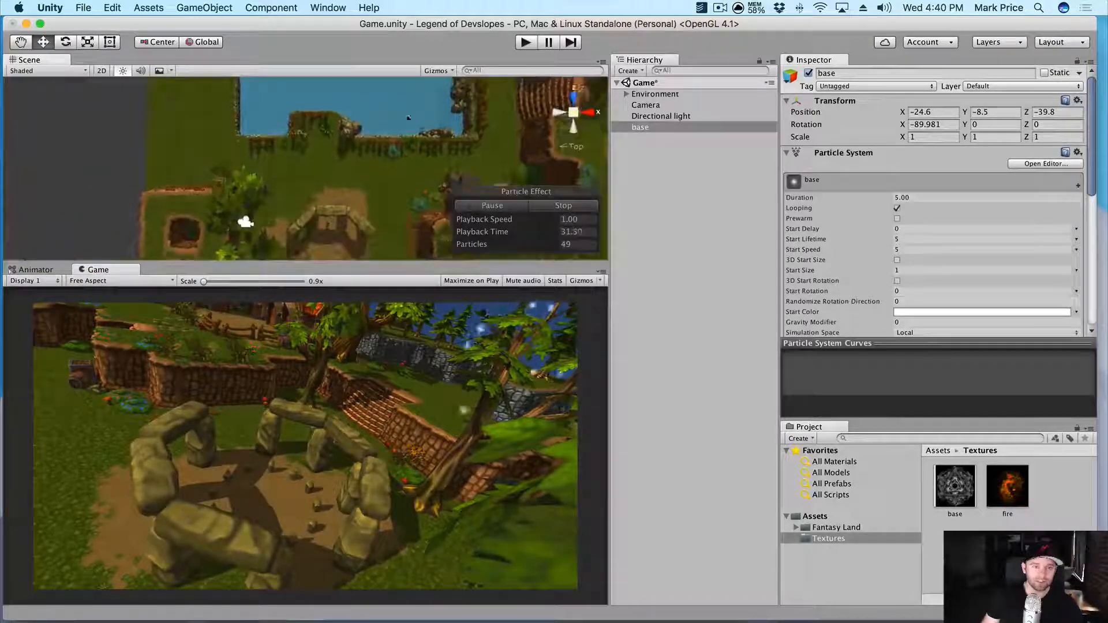
{"action": "scroll", "coordinate": [358, 173], "scroll_direction": "down", "scroll_amount": 5}
{"action": "middle_click_drag", "start_coordinate": [362, 167], "coordinate": [371, 152]}
{"action": "left_click_drag", "start_coordinate": [371, 152], "coordinate": [388, 53]}
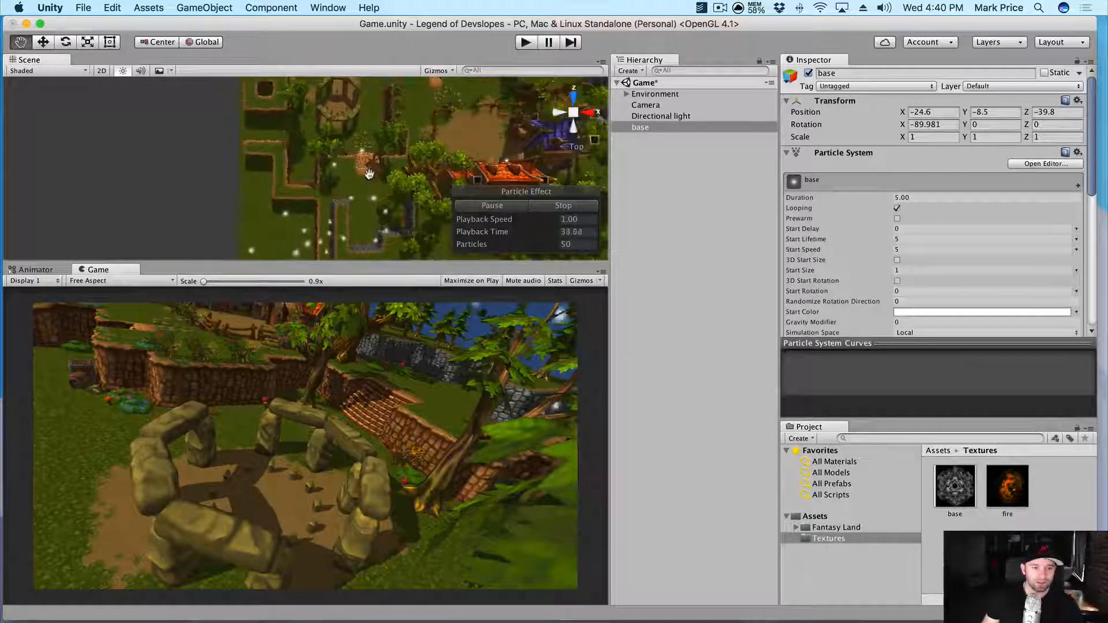
{"action": "key", "text": "w"}
{"action": "left_click_drag", "start_coordinate": [336, 142], "coordinate": [338, 47]}
{"action": "scroll", "coordinate": [369, 203], "scroll_direction": "down", "scroll_amount": 2}
{"action": "key", "text": "q"}
{"action": "middle_click_drag", "start_coordinate": [375, 148], "coordinate": [349, 215]}
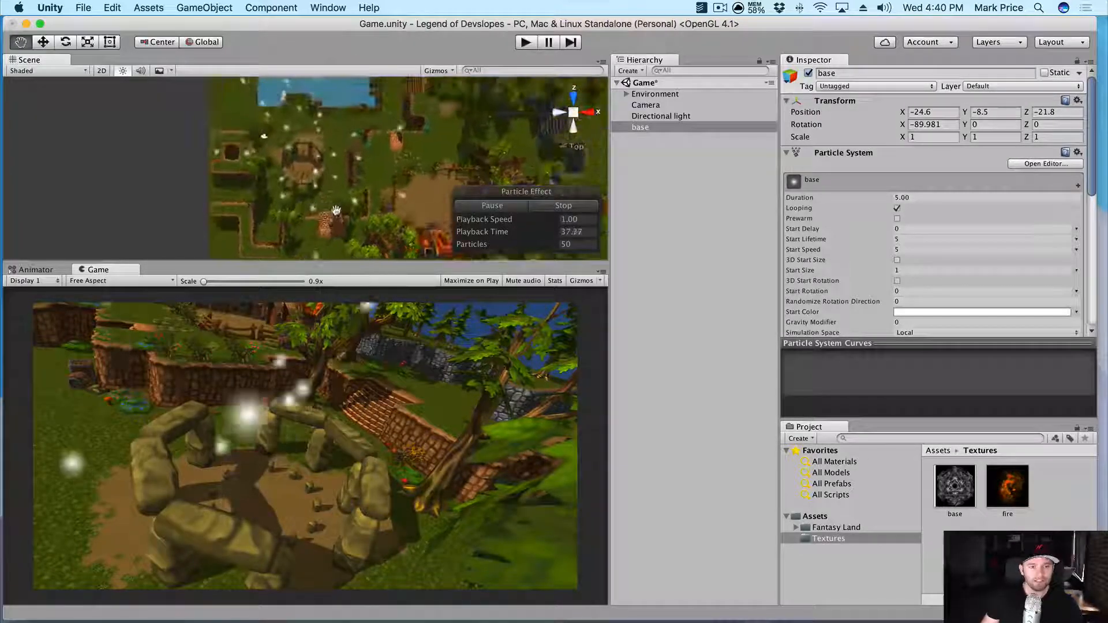
{"action": "scroll", "coordinate": [348, 214], "scroll_direction": "up", "scroll_amount": 3}
{"action": "left_click_drag", "start_coordinate": [306, 113], "coordinate": [305, 116]}
{"action": "left_click_drag", "start_coordinate": [360, 154], "coordinate": [350, 155]}
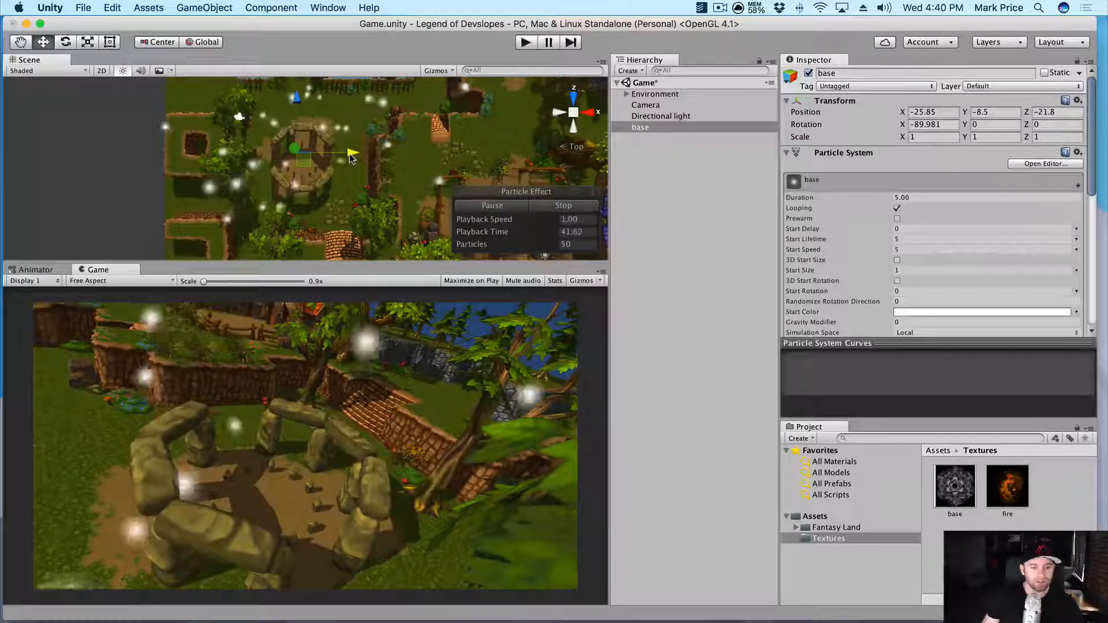
- Raise base to ground level inside the circle, at -25.85, 0.61, -21.8
{"action": "left_click", "coordinate": [574, 95]}
{"action": "left_click_drag", "start_coordinate": [531, 116], "coordinate": [557, 126], "text": "alt"}
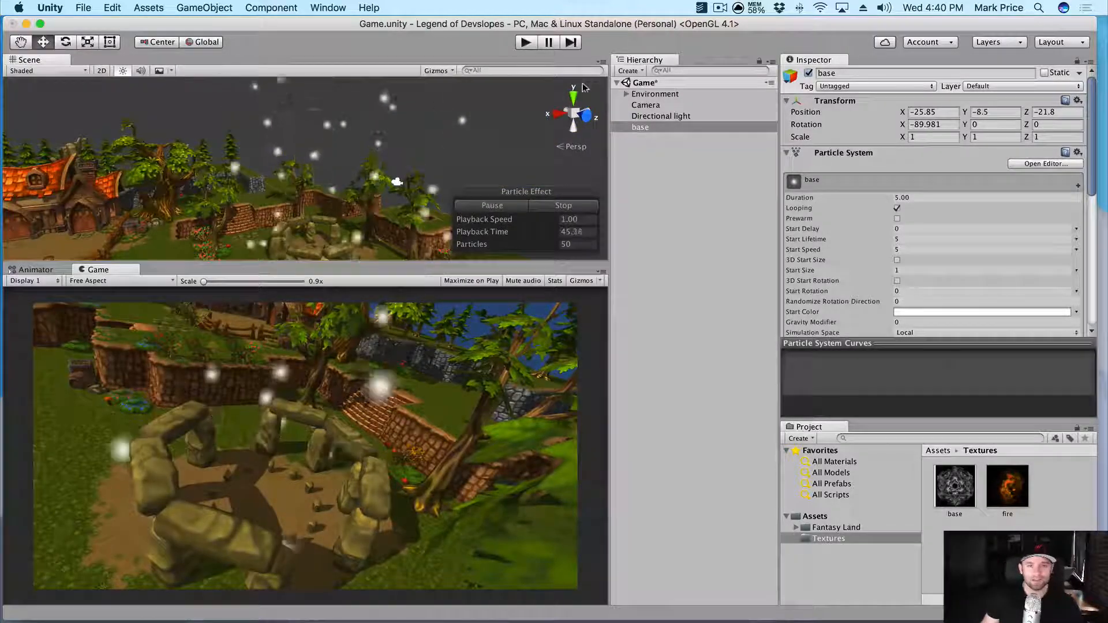
{"action": "scroll", "coordinate": [356, 171], "scroll_direction": "down", "scroll_amount": 2}
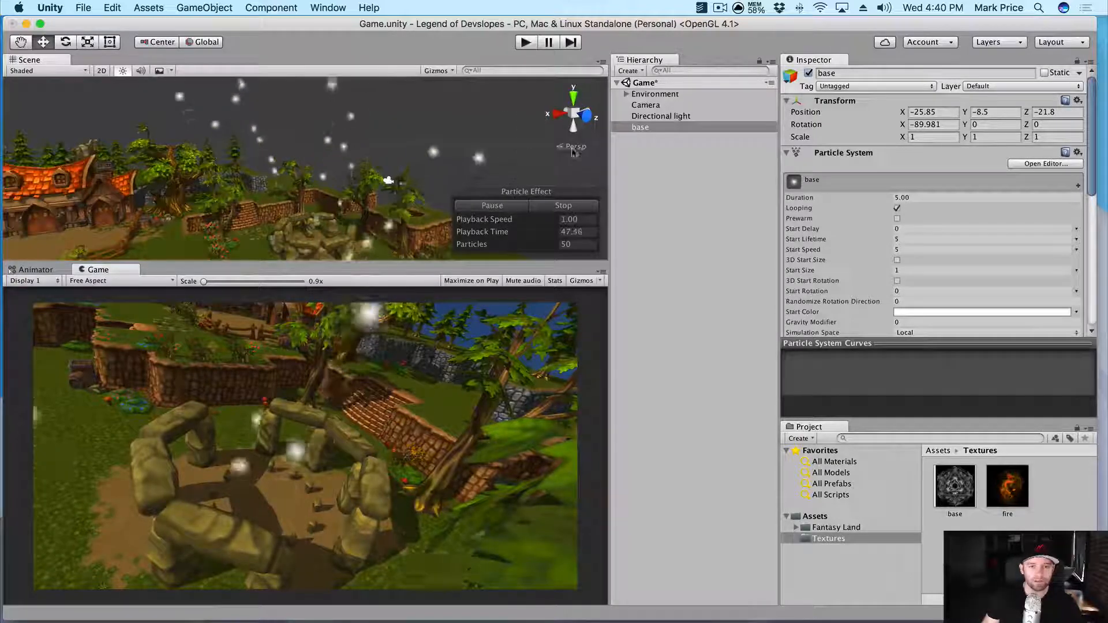
{"action": "left_click_drag", "start_coordinate": [540, 119], "coordinate": [589, 167], "text": "alt"}
{"action": "left_click_drag", "start_coordinate": [328, 230], "coordinate": [81, 170]}
{"action": "left_click_drag", "start_coordinate": [322, 249], "coordinate": [342, 204], "text": "alt"}
{"action": "scroll", "coordinate": [316, 215], "scroll_direction": "down", "scroll_amount": 5}
{"action": "scroll", "coordinate": [326, 157], "scroll_direction": "up", "scroll_amount": 10}
{"action": "scroll", "coordinate": [342, 204], "scroll_direction": "down", "scroll_amount": 3}
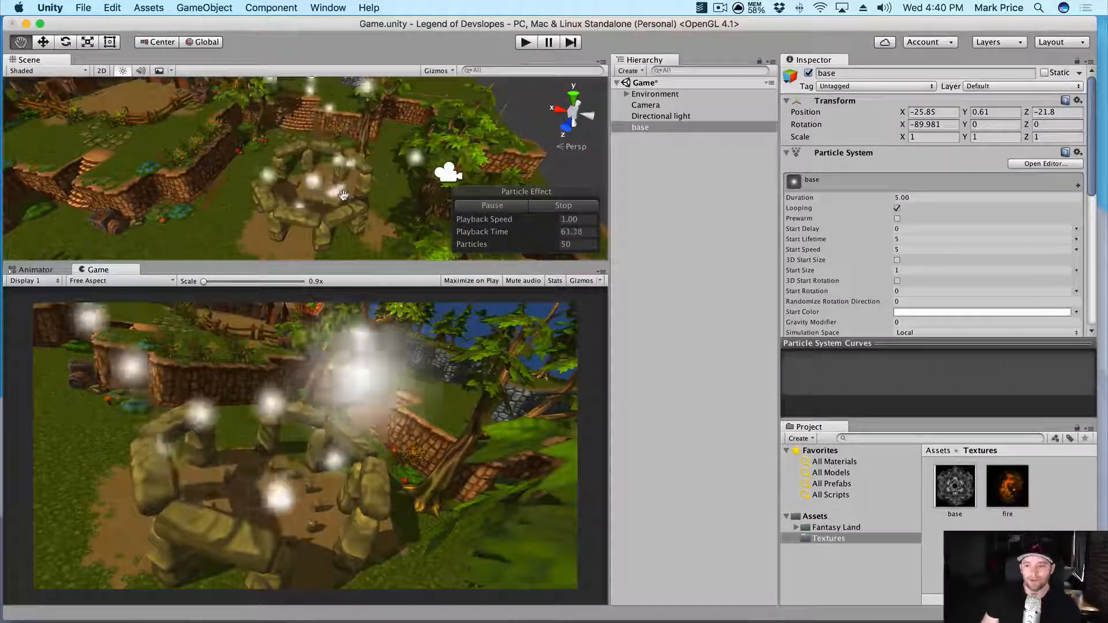
{"action": "left_click", "coordinate": [635, 127]}
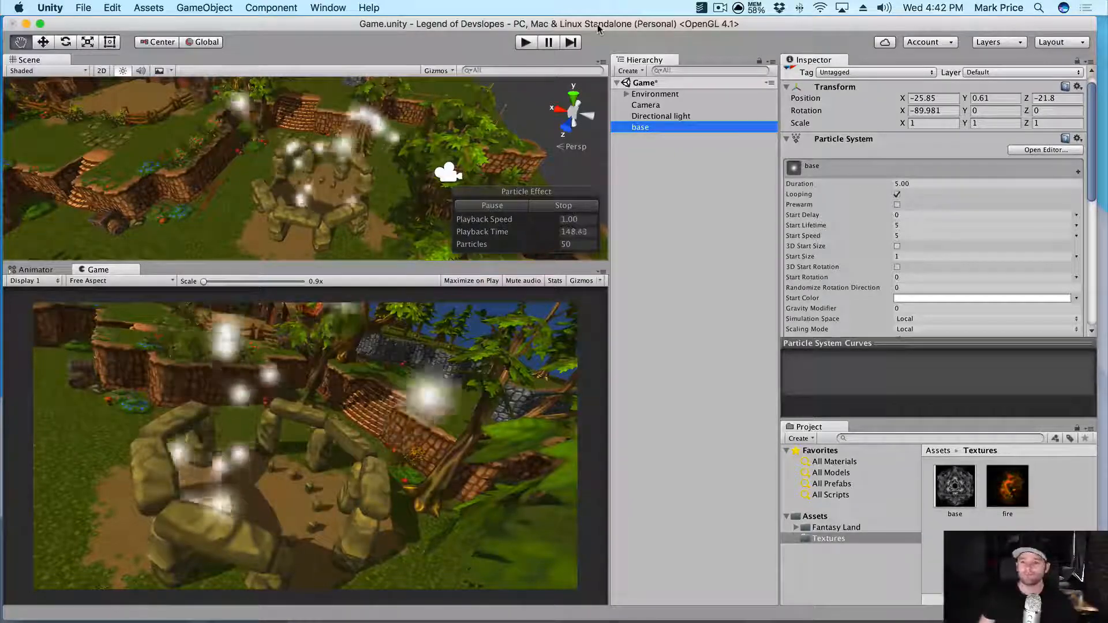
- Select the base particle system's Start Speed field, currently 5, for editing
{"action": "left_click", "coordinate": [823, 236]}
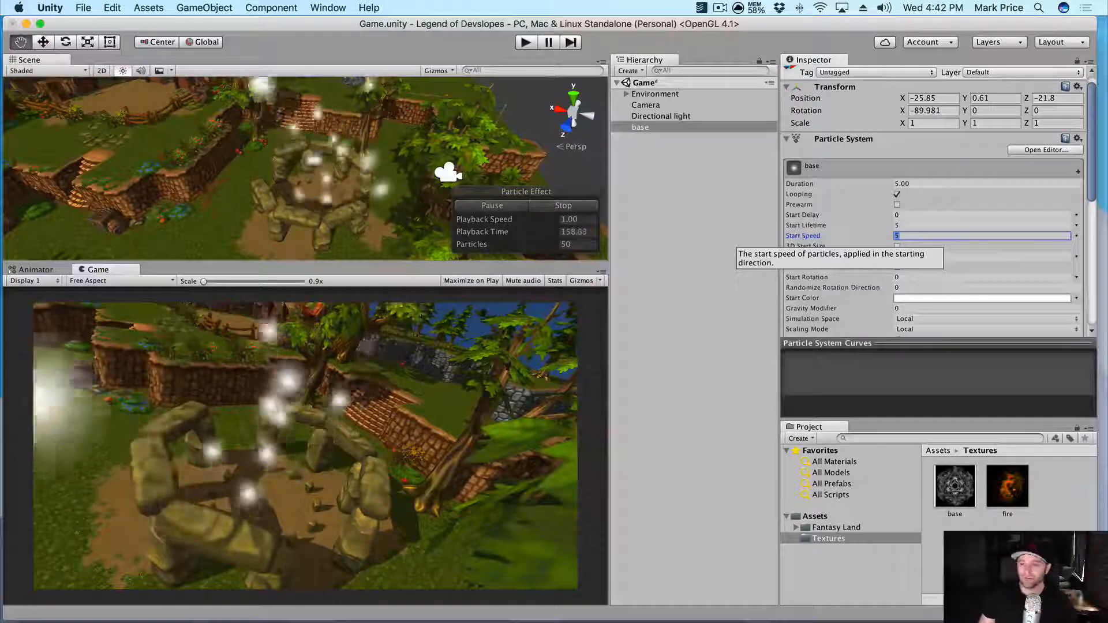
- Set the base particles' Start Speed to 0 and orbit around the stone circle
{"action": "type", "text": "0"}
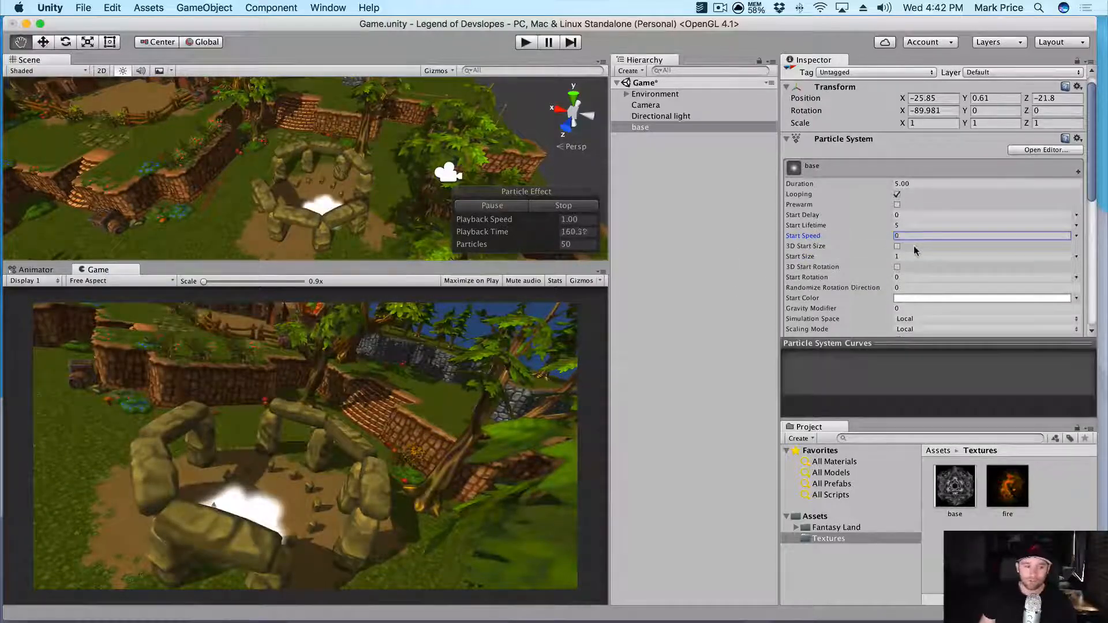
{"action": "scroll", "coordinate": [344, 196], "scroll_direction": "up", "scroll_amount": 5}
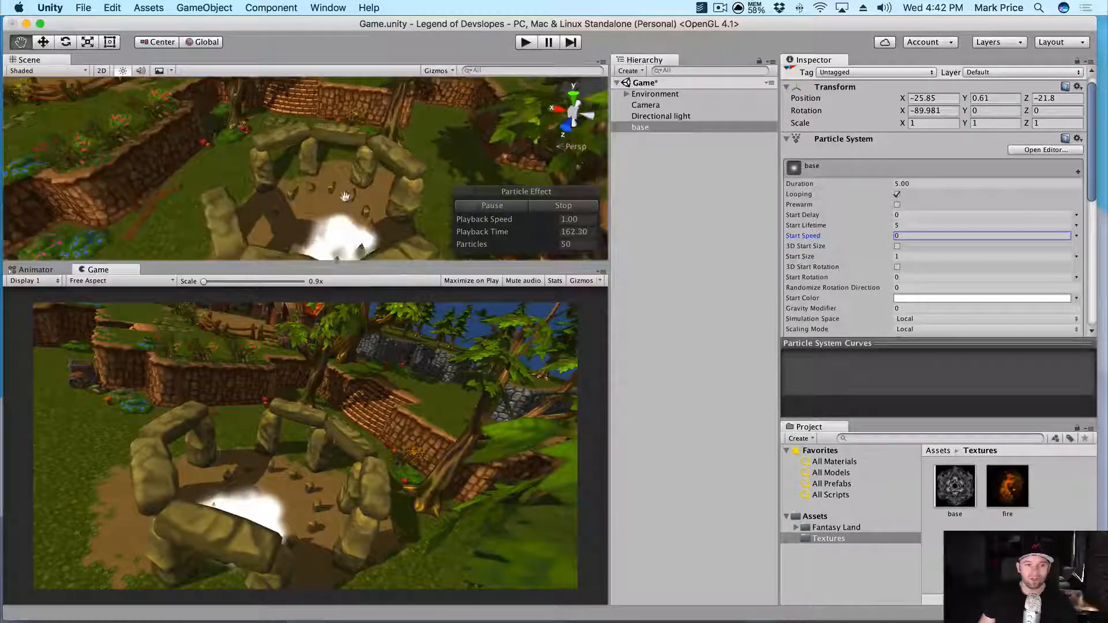
{"action": "left_click_drag", "start_coordinate": [344, 196], "coordinate": [681, 205], "text": "alt"}
{"action": "scroll", "coordinate": [360, 204], "scroll_direction": "up", "scroll_amount": 3}
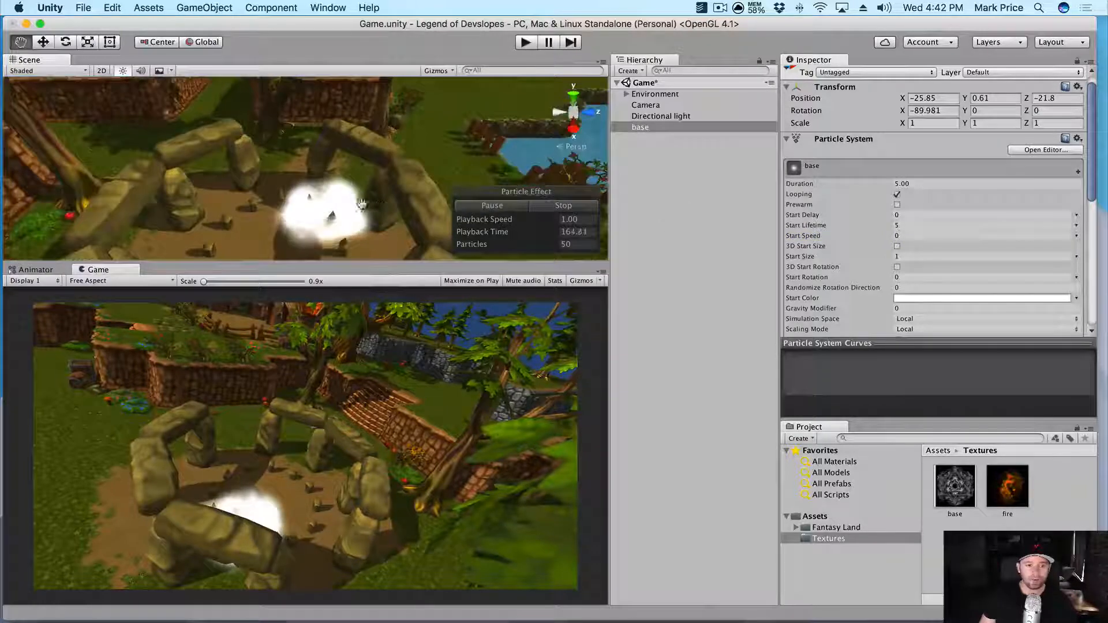
{"action": "scroll", "coordinate": [362, 205], "scroll_direction": "down", "scroll_amount": 4}
- Move base along X and Z to centre it inside the stone circle
{"action": "key", "text": "w"}
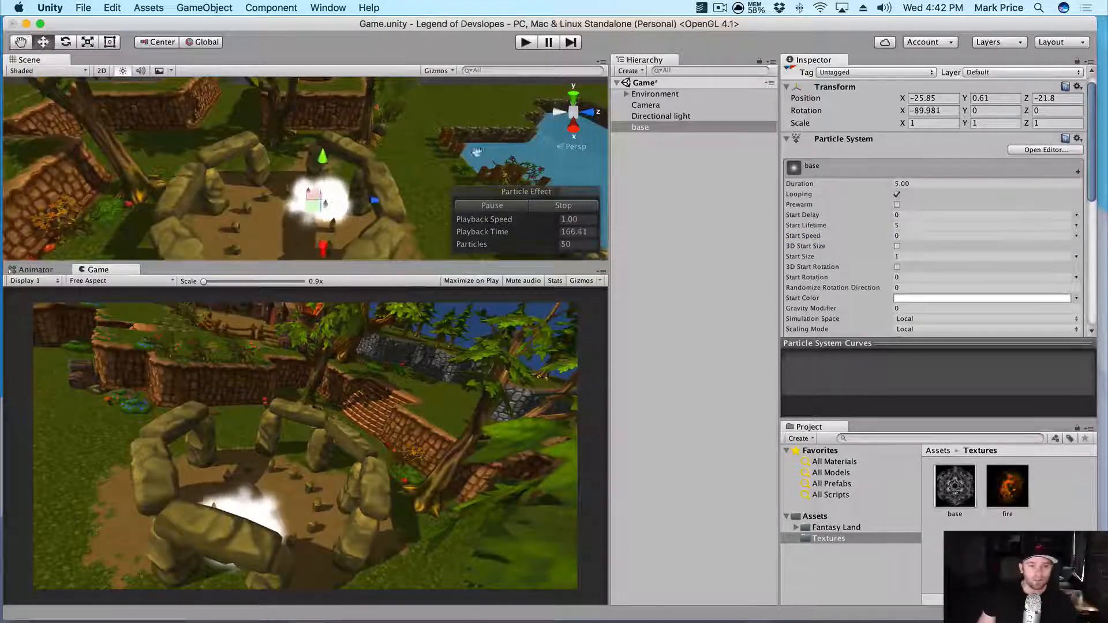
{"action": "left_click_drag", "start_coordinate": [323, 248], "coordinate": [276, 363]}
{"action": "left_click_drag", "start_coordinate": [280, 230], "coordinate": [282, 243]}
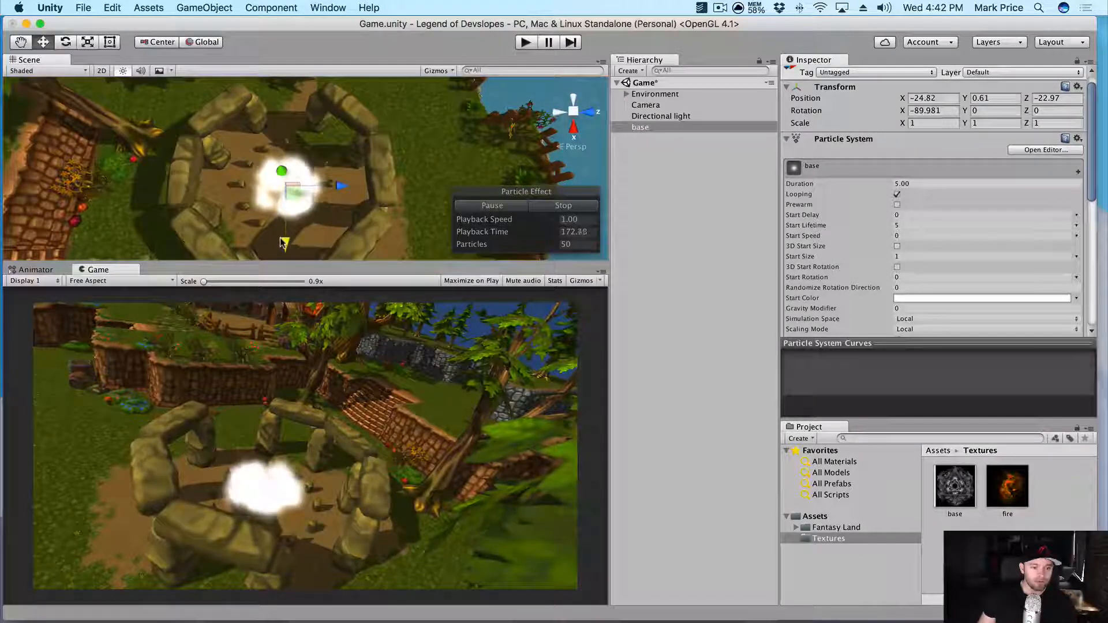
{"action": "left_click_drag", "start_coordinate": [341, 185], "coordinate": [337, 158]}
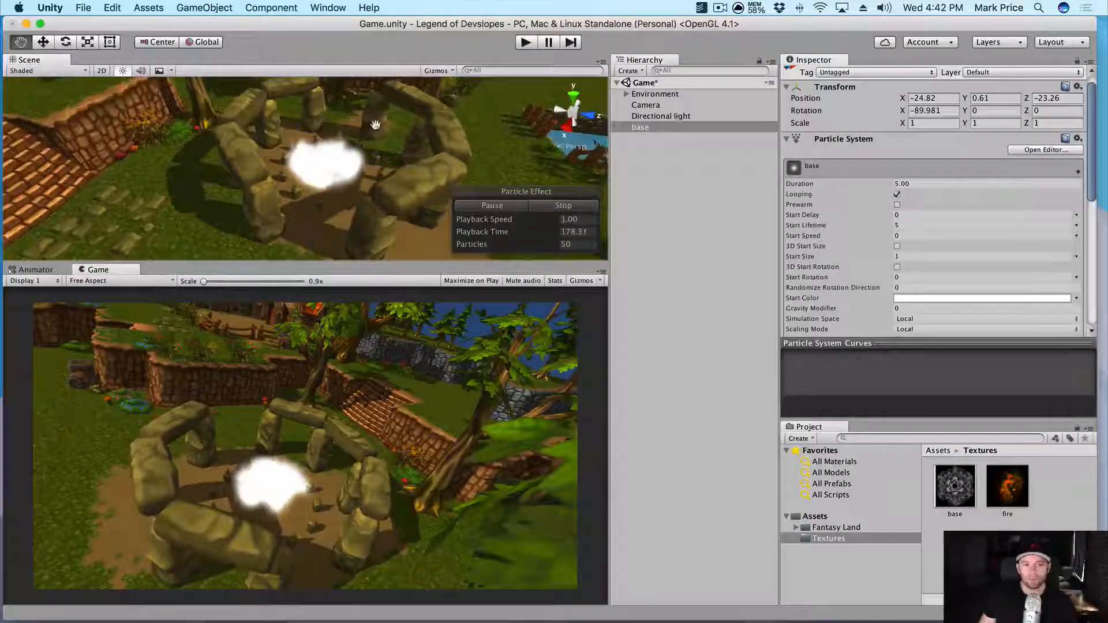
{"action": "left_click_drag", "start_coordinate": [375, 123], "coordinate": [366, 152]}
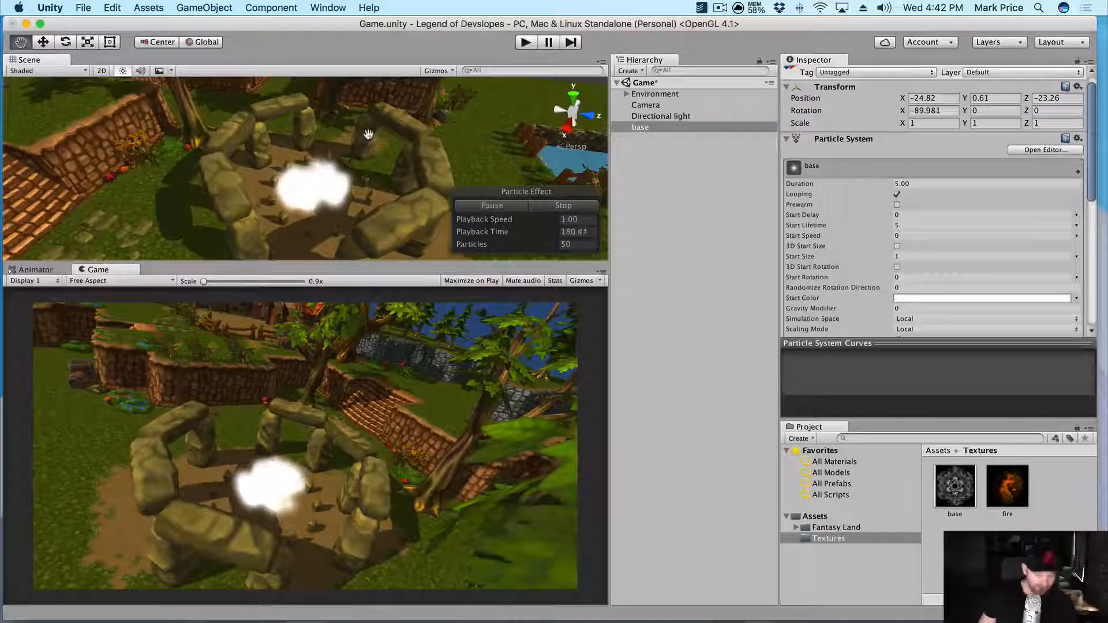
{"action": "scroll", "coordinate": [843, 141], "scroll_direction": "down", "scroll_amount": 3}
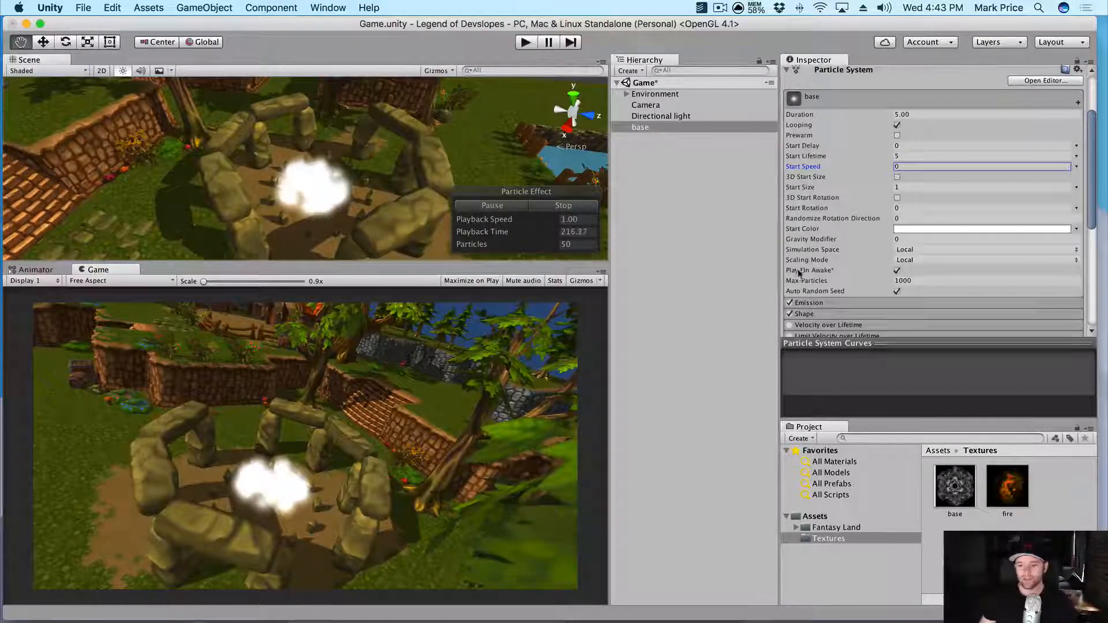
- Lower the base particles' Emission Rate from 10 to 1
{"action": "scroll", "coordinate": [820, 266], "scroll_direction": "down", "scroll_amount": 2}
{"action": "left_click", "coordinate": [815, 275]}
{"action": "scroll", "coordinate": [808, 271], "scroll_direction": "down", "scroll_amount": 2}
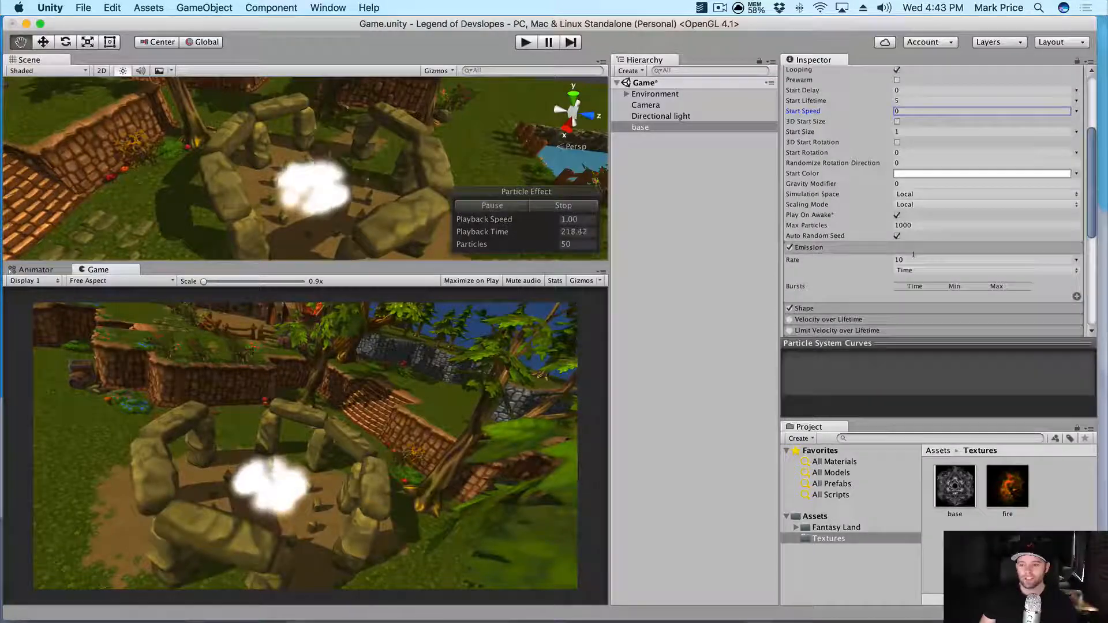
{"action": "left_click", "coordinate": [805, 248]}
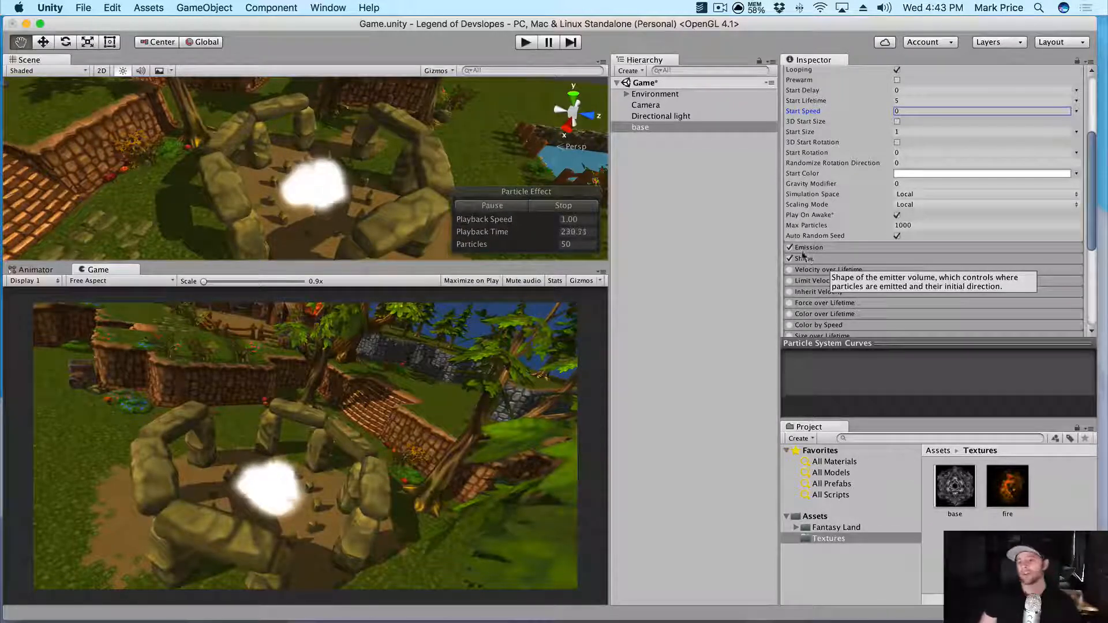
{"action": "left_click", "coordinate": [817, 247]}
{"action": "left_click", "coordinate": [909, 260]}
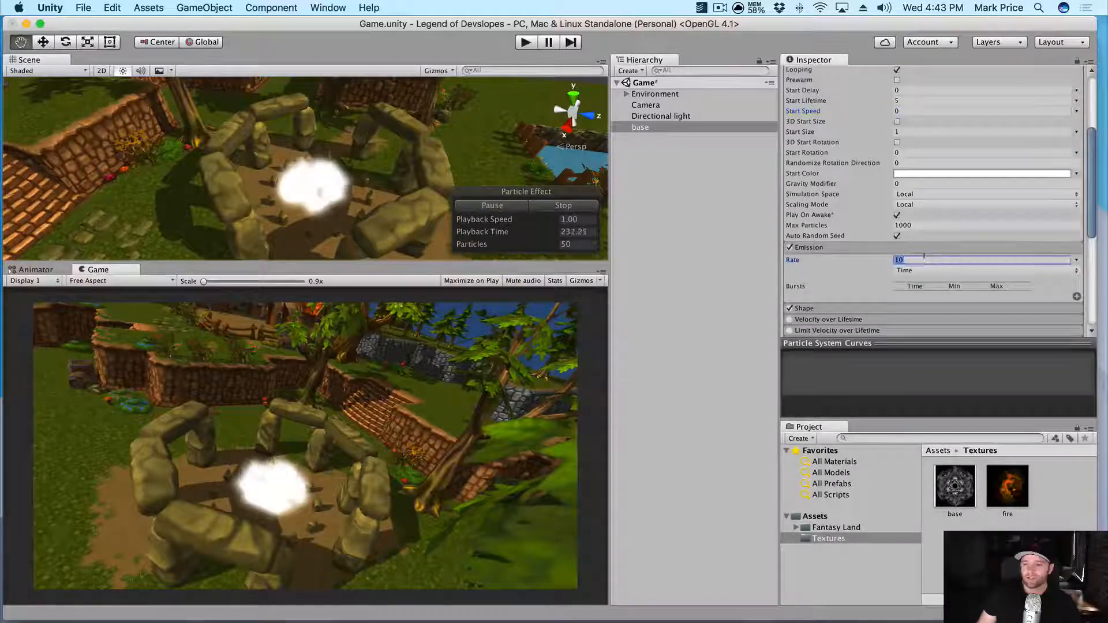
{"action": "type", "text": "1"}
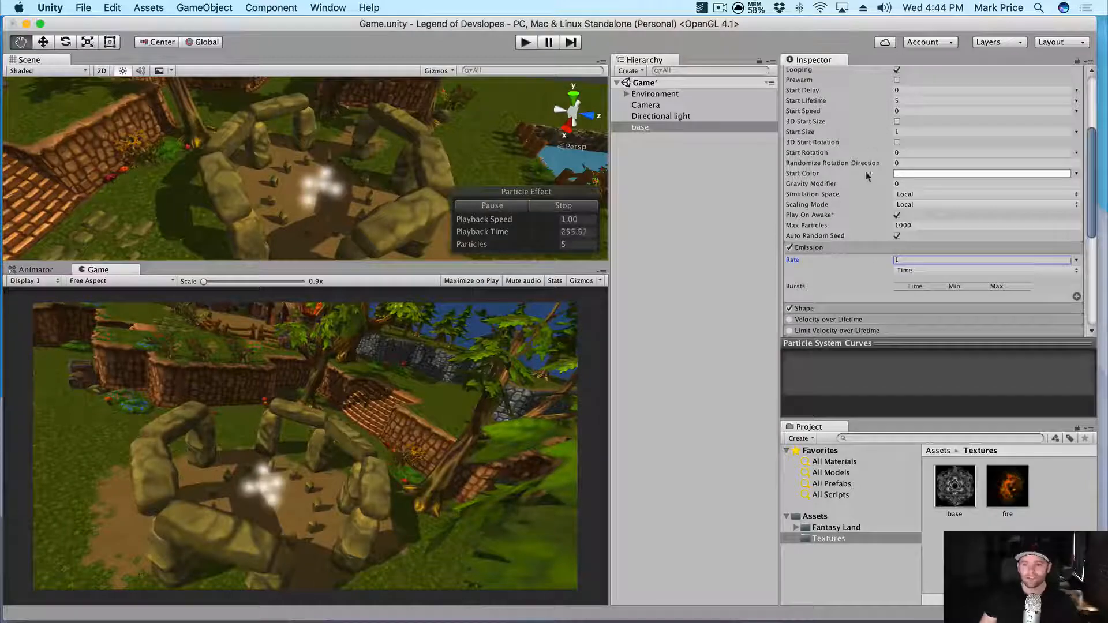
{"action": "scroll", "coordinate": [864, 190], "scroll_direction": "down", "scroll_amount": 10}
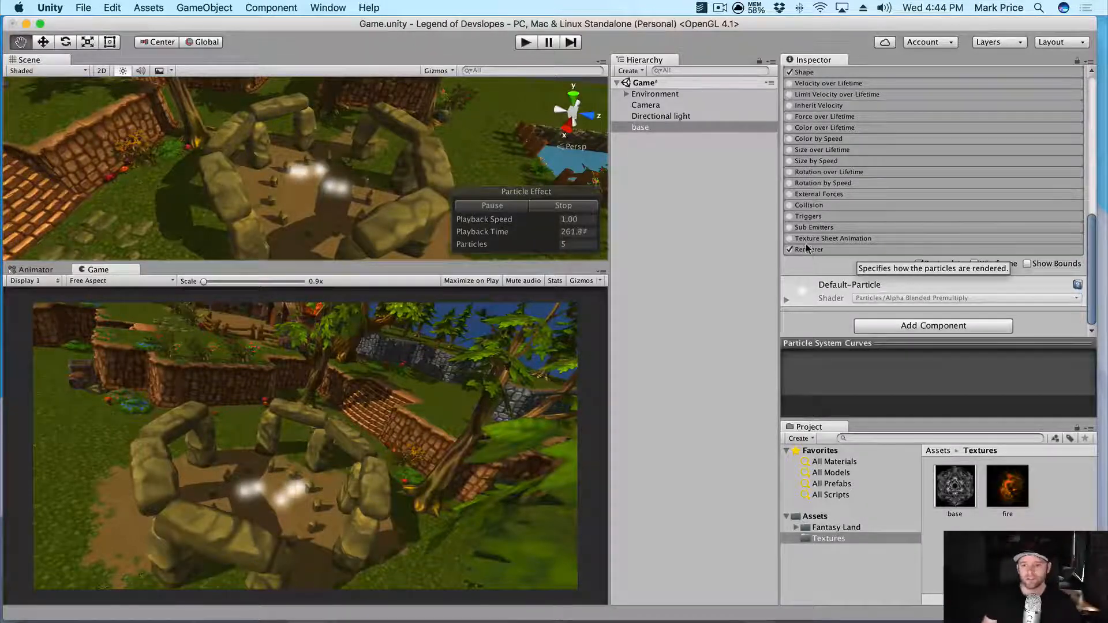
- Set the base Renderer's Render Mode to Horizontal Billboard, then deselect base
{"action": "left_click", "coordinate": [807, 249]}
{"action": "scroll", "coordinate": [824, 224], "scroll_direction": "down", "scroll_amount": 2}
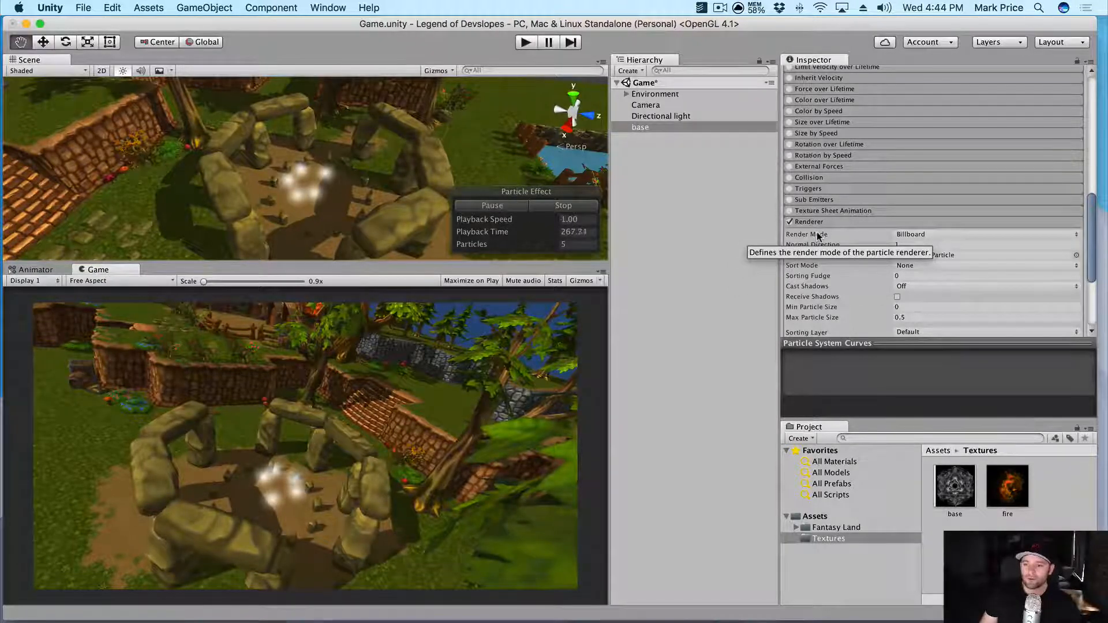
{"action": "left_click", "coordinate": [922, 234]}
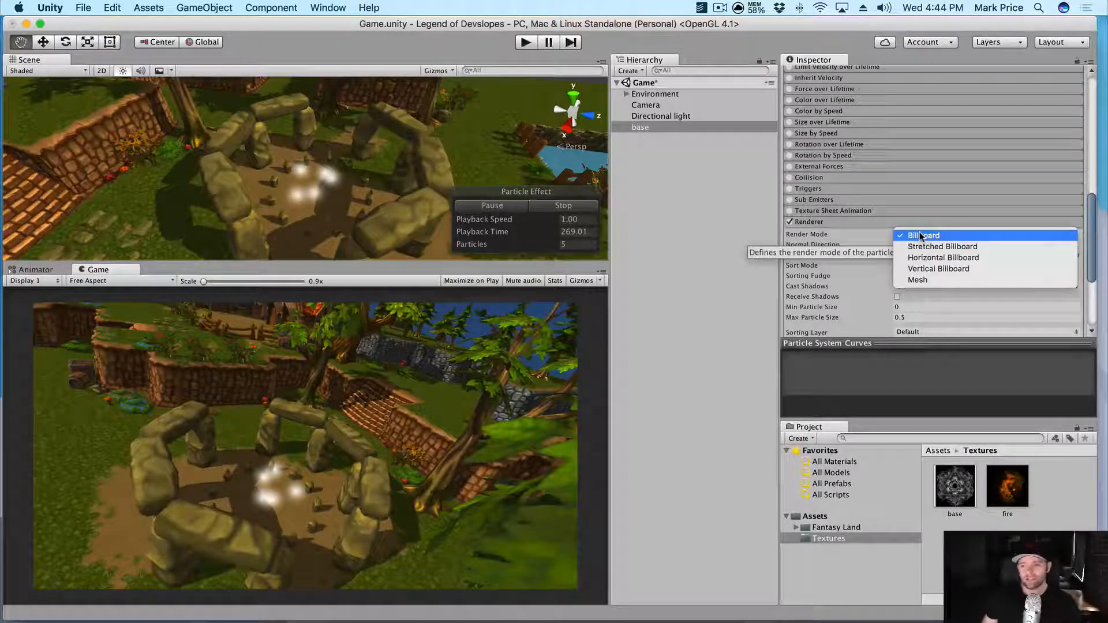
{"action": "left_click", "coordinate": [930, 258]}
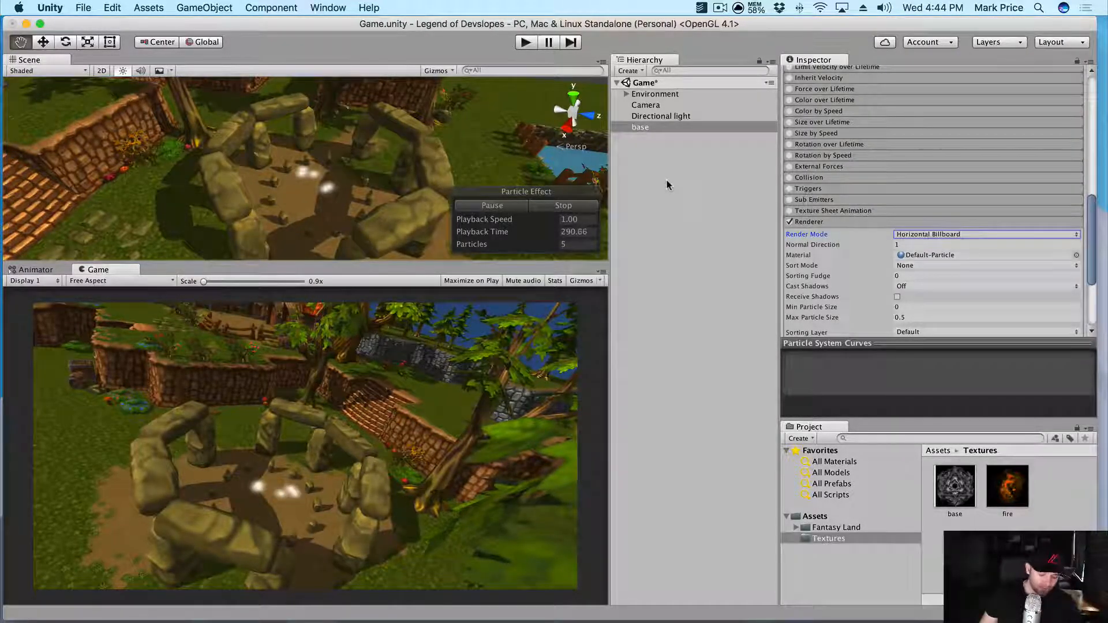
{"action": "left_click", "coordinate": [682, 207]}
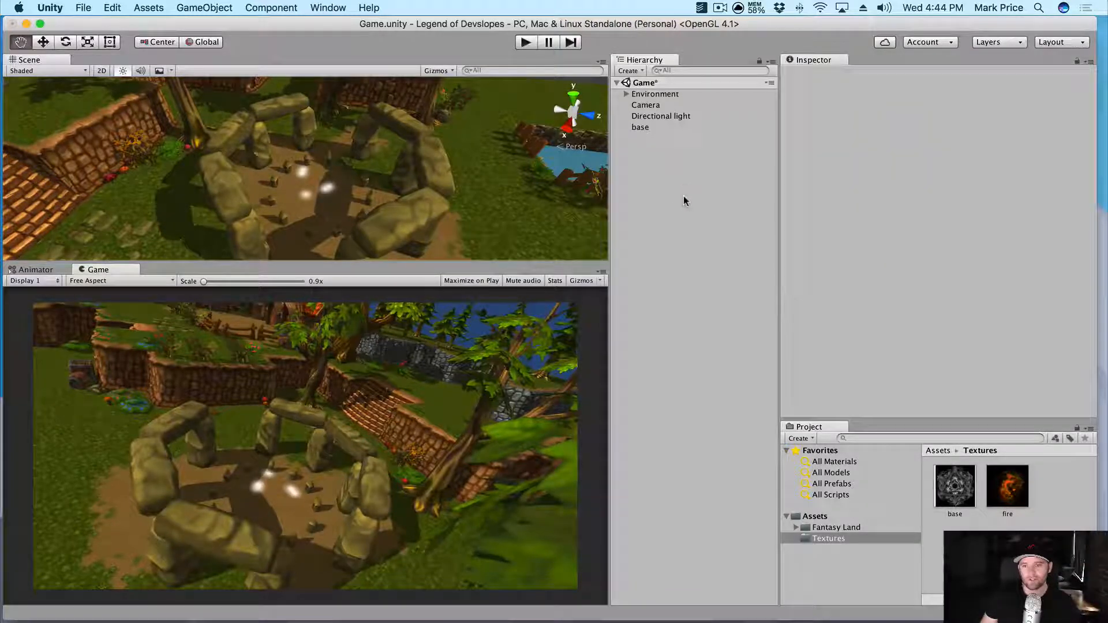
- Save the scene and create a Materials folder inside Assets
{"action": "key", "text": "super+s"}
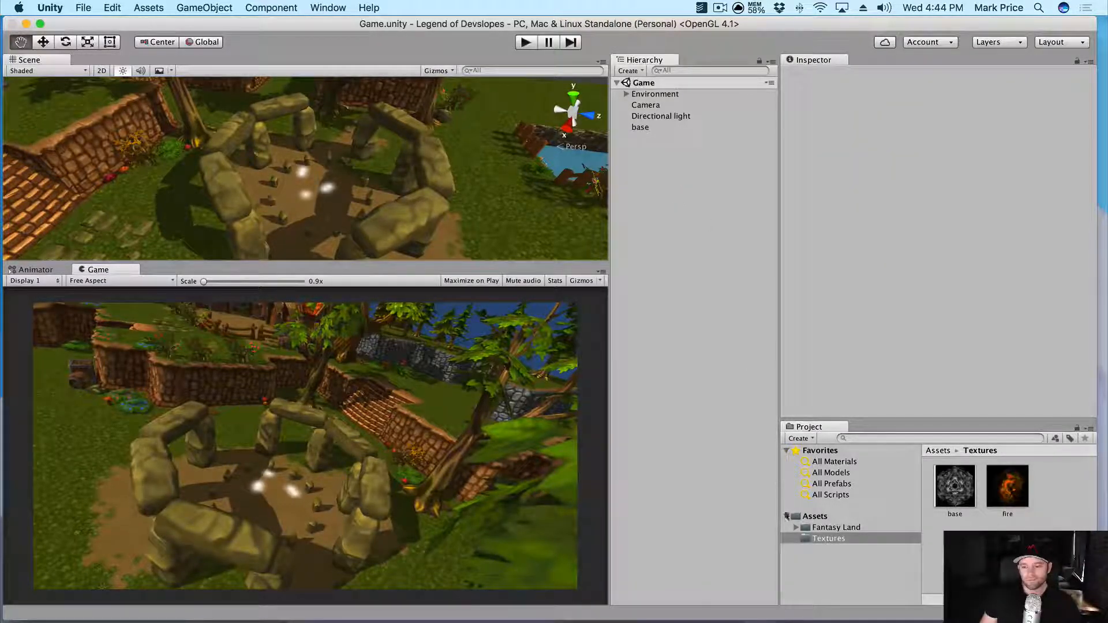
{"action": "left_click", "coordinate": [811, 517]}
{"action": "right_click", "coordinate": [811, 516]}
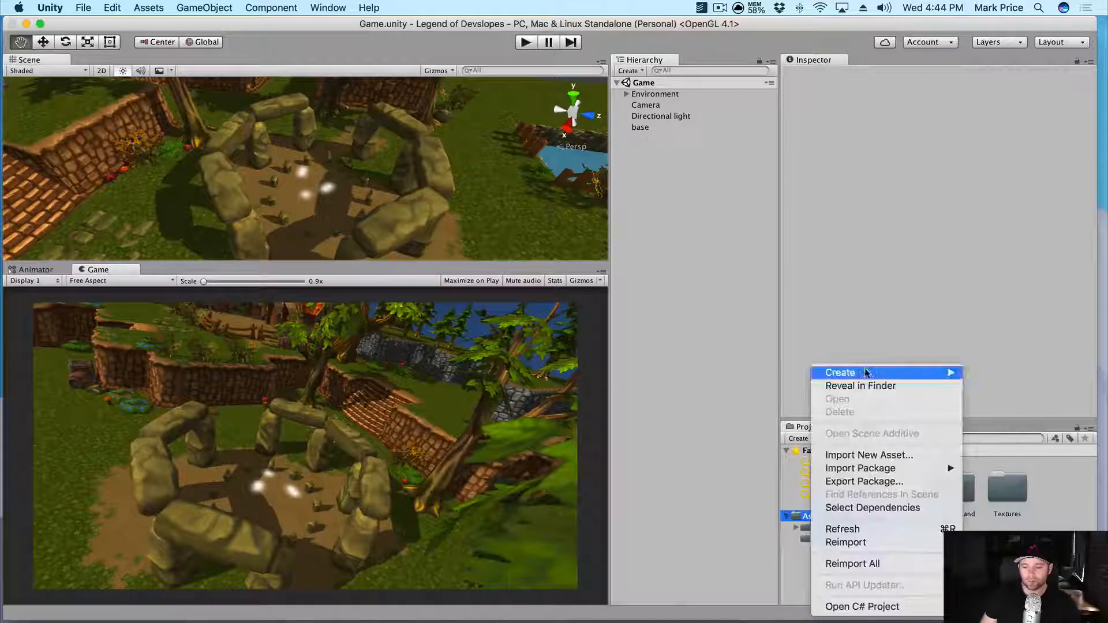
{"action": "mouse_move", "coordinate": [837, 372]}
{"action": "left_click", "coordinate": [725, 257]}
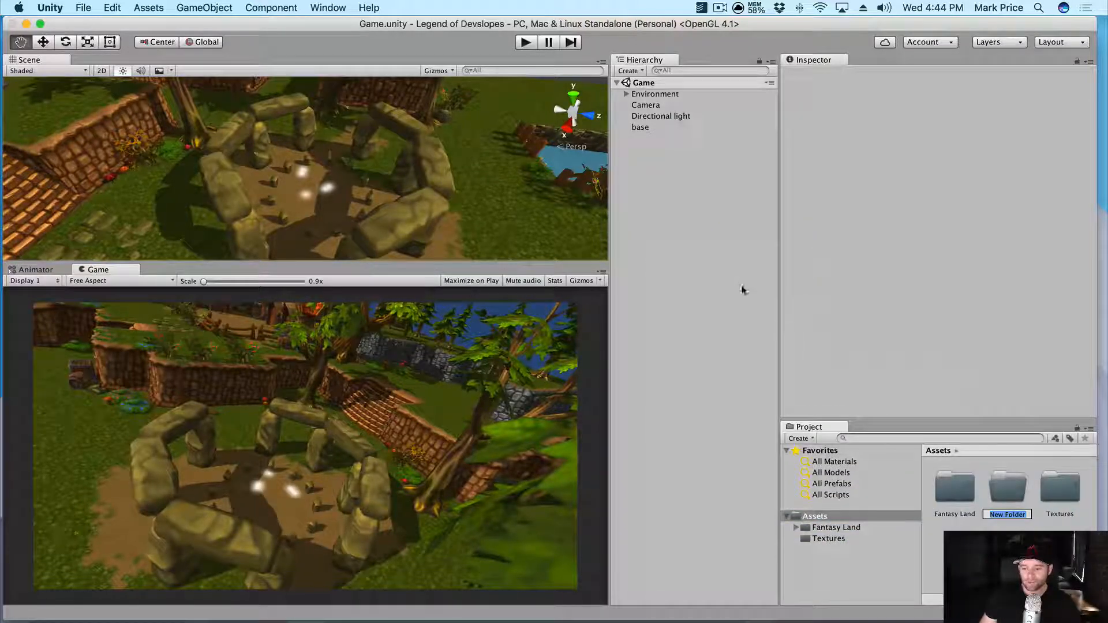
{"action": "type", "text": "Materials"}
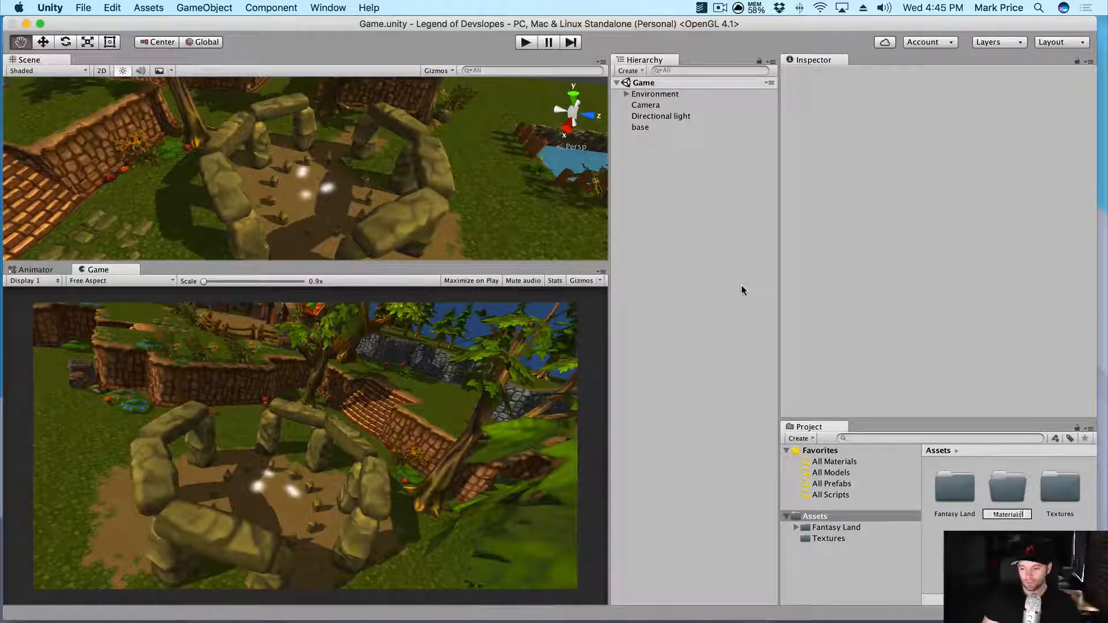
{"action": "key", "text": "Return"}
- Create a new material named fire-base inside the Materials folder
{"action": "double_click", "coordinate": [1009, 491]}
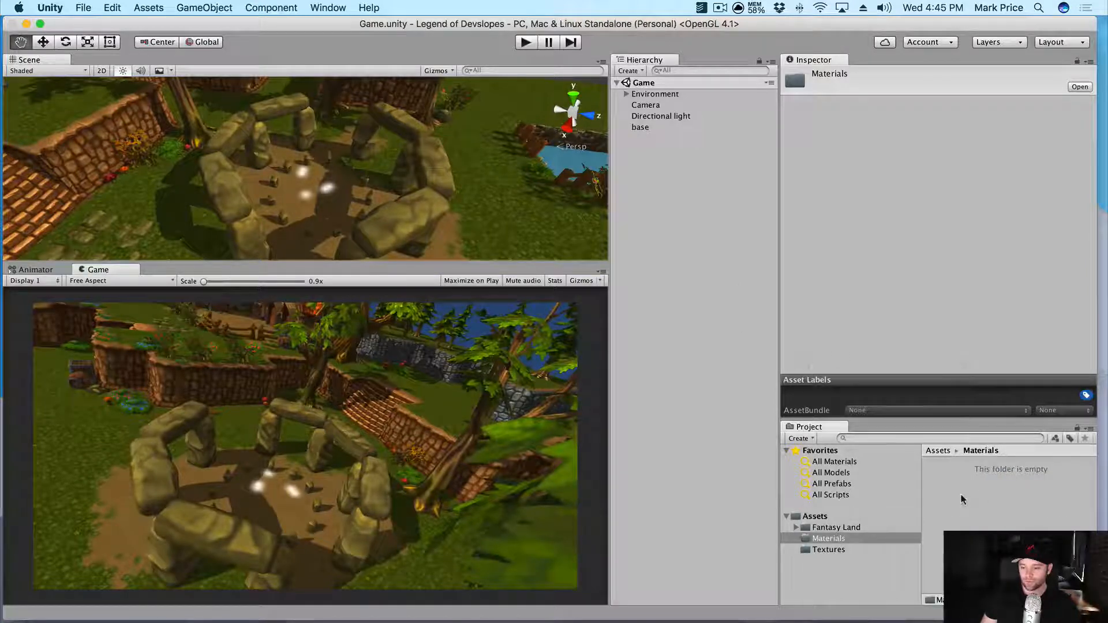
{"action": "right_click", "coordinate": [808, 538]}
{"action": "mouse_move", "coordinate": [915, 374]}
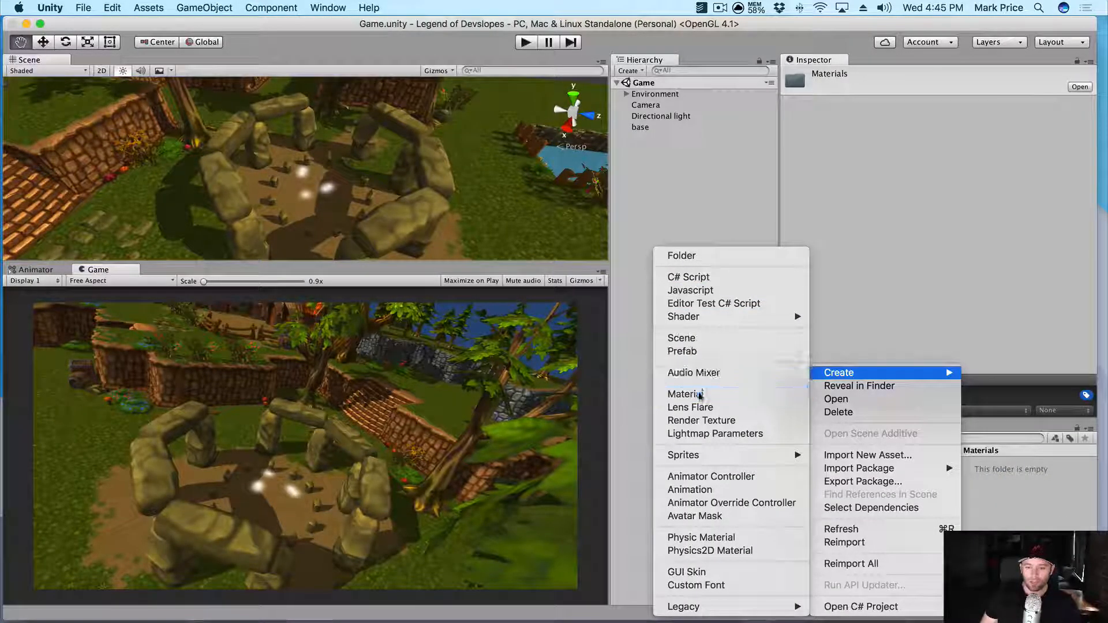
{"action": "left_click", "coordinate": [705, 395]}
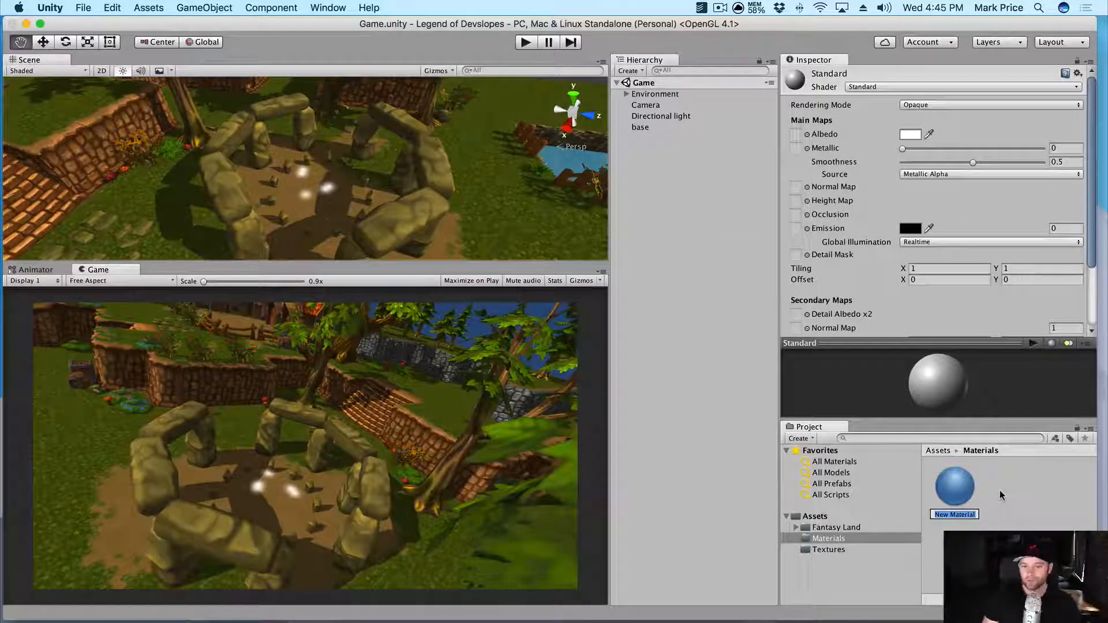
{"action": "type", "text": "fi"}
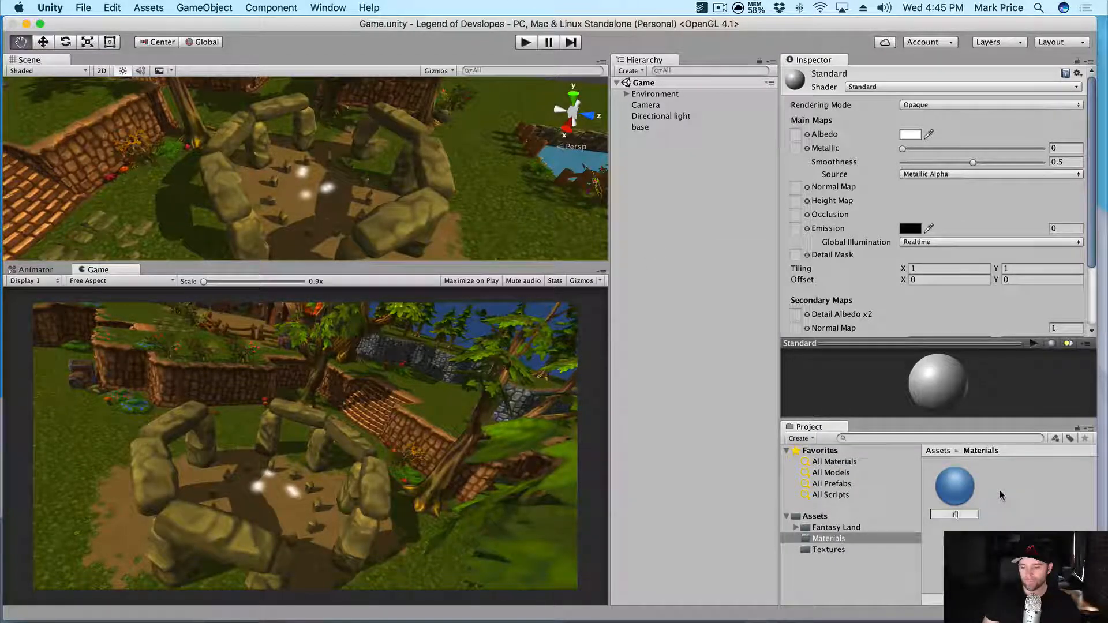
{"action": "type", "text": "re-base"}
{"action": "key", "text": "Return"}
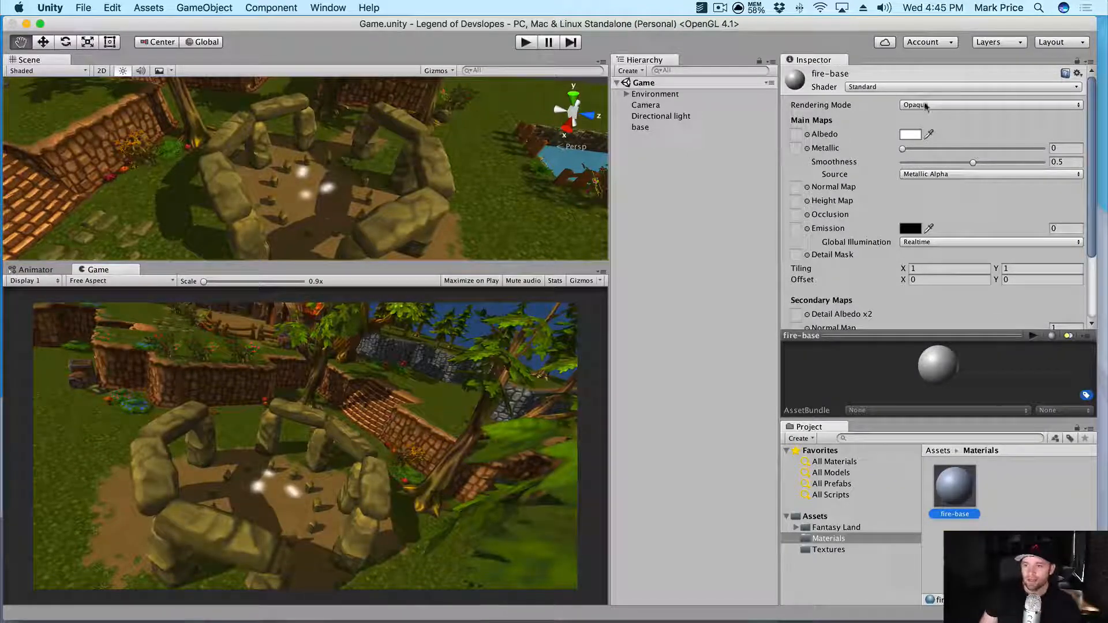
- Switch fire-base's shader from Standard to Particles/Additive
{"action": "left_click", "coordinate": [867, 88]}
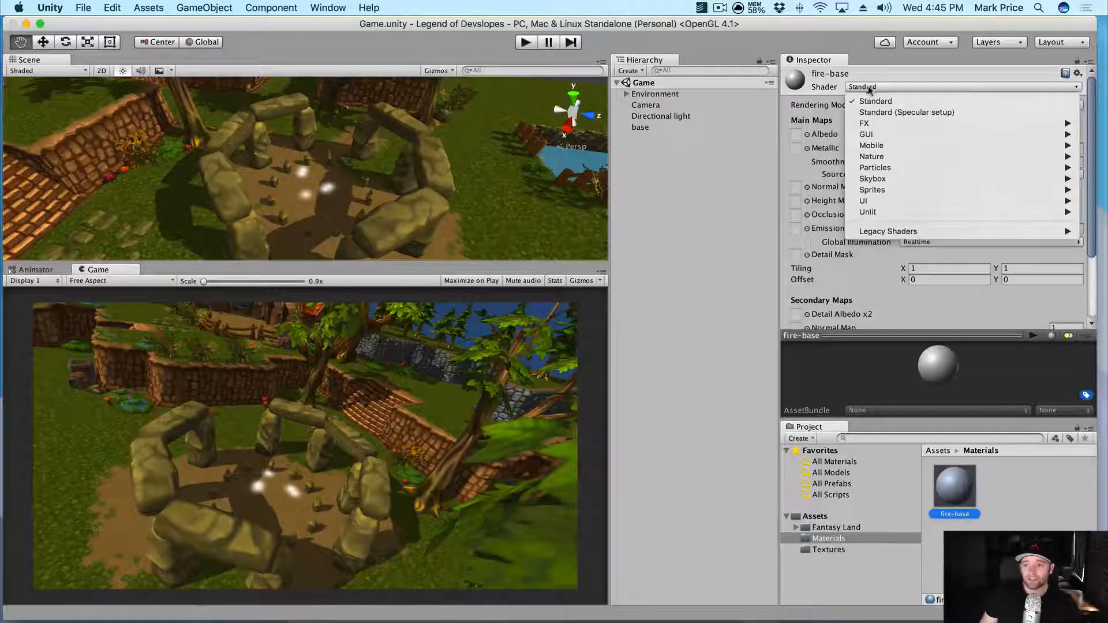
{"action": "mouse_move", "coordinate": [877, 168]}
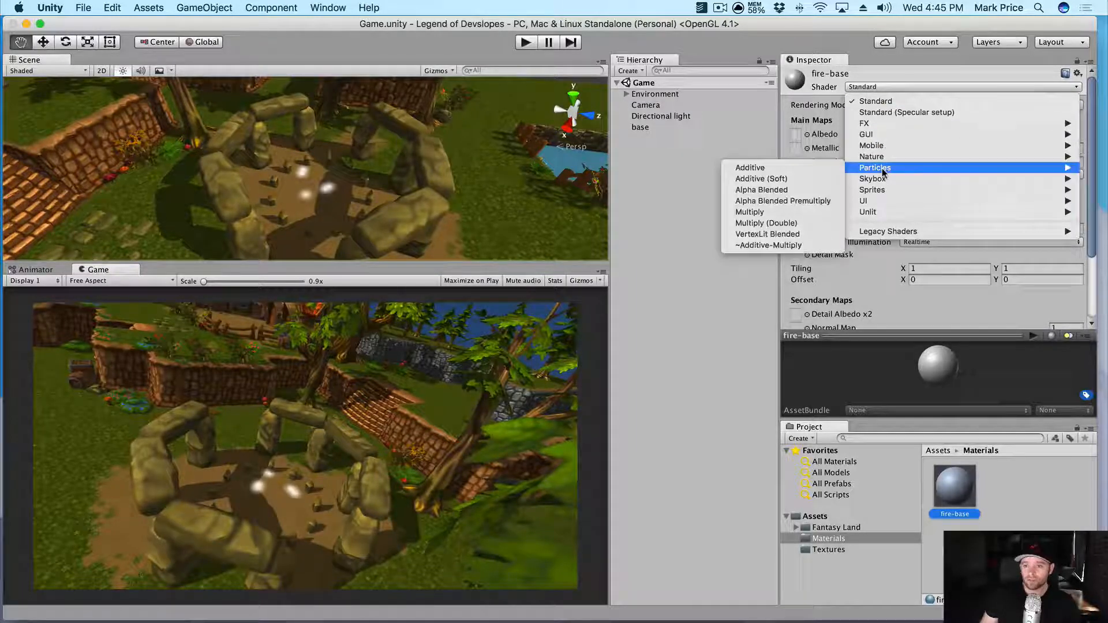
{"action": "left_click", "coordinate": [772, 167]}
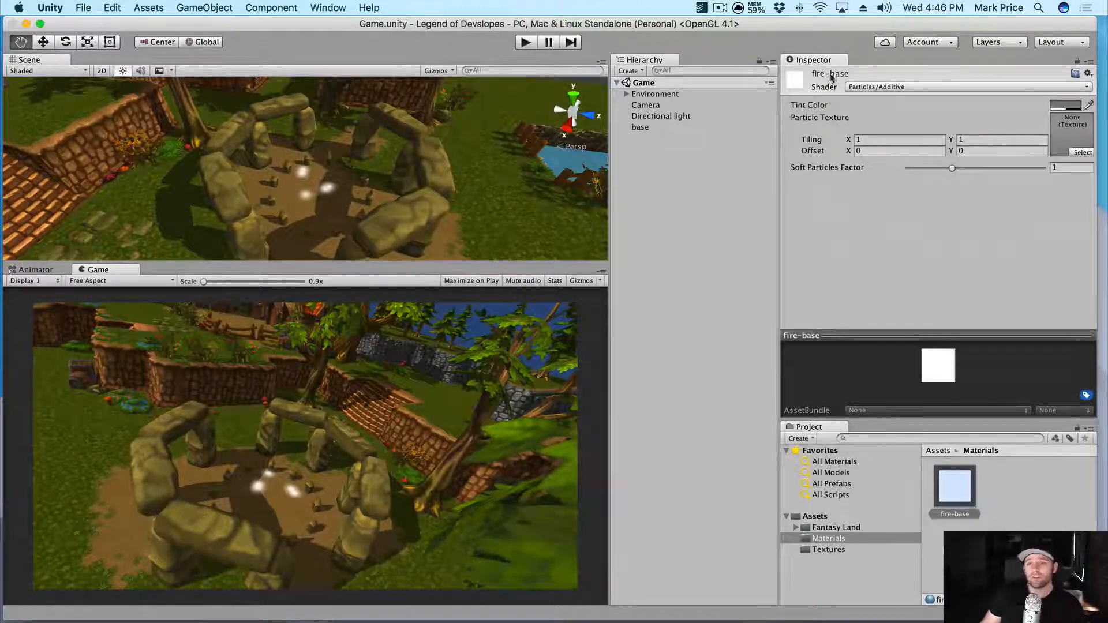
{"action": "left_click", "coordinate": [895, 87]}
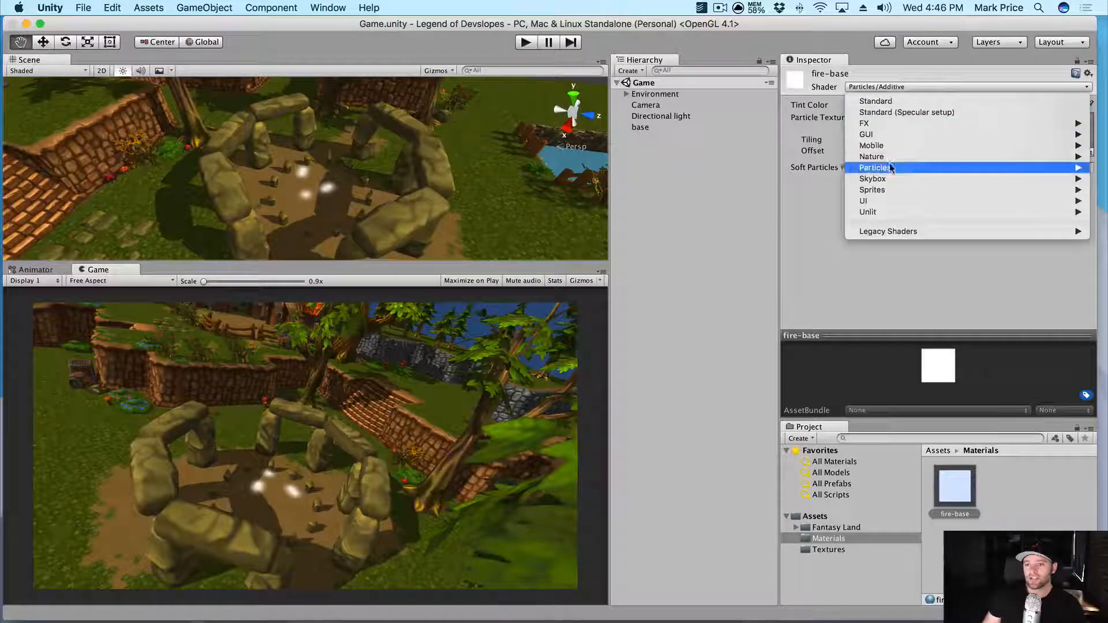
{"action": "mouse_move", "coordinate": [894, 169]}
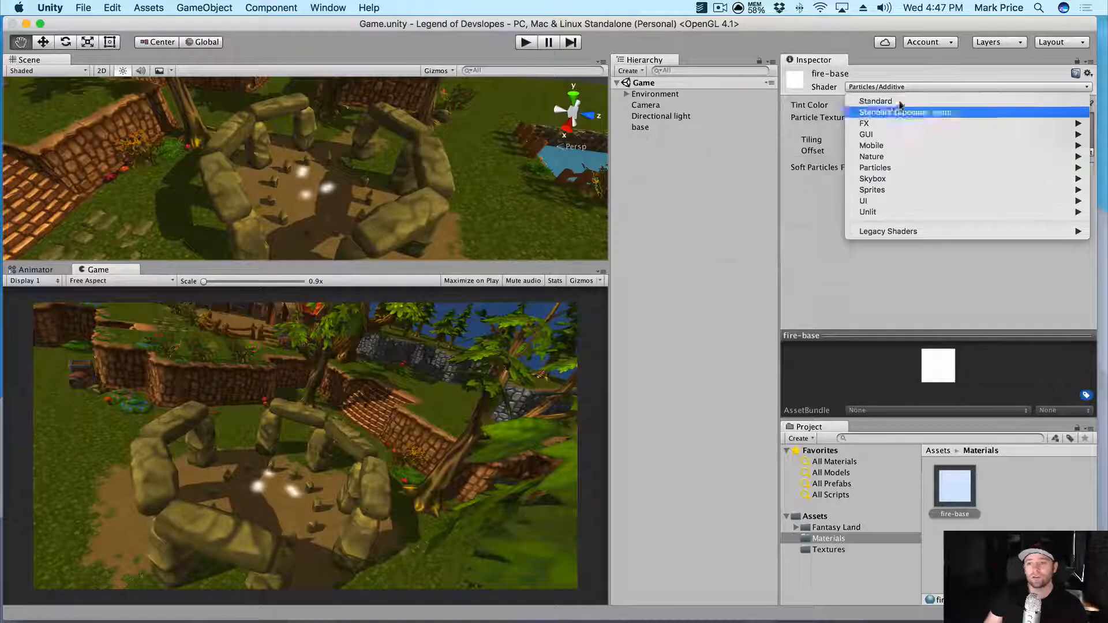
{"action": "left_click", "coordinate": [720, 191]}
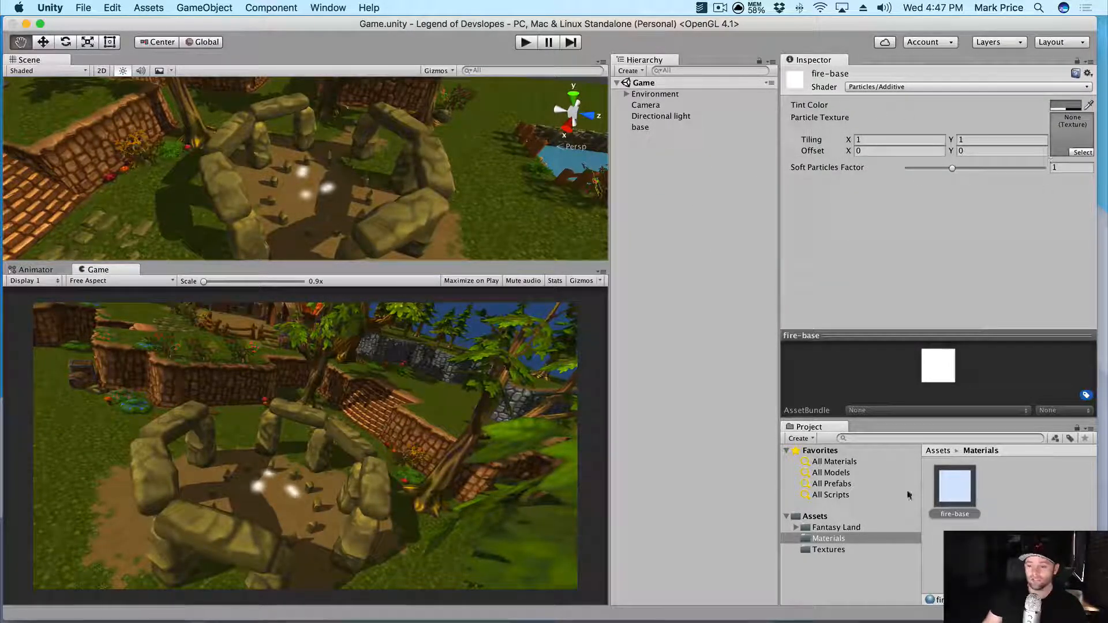
- Use the base texture as fire-base's Particle Texture and apply fire-base to base
{"action": "left_click", "coordinate": [831, 550]}
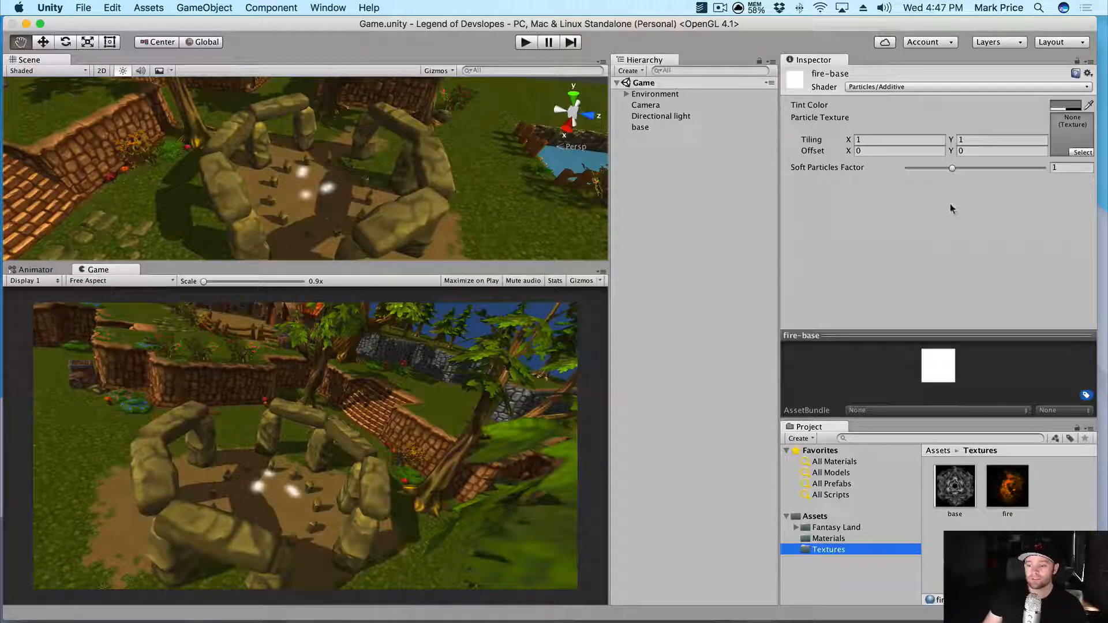
{"action": "left_click_drag", "start_coordinate": [953, 498], "coordinate": [1057, 151]}
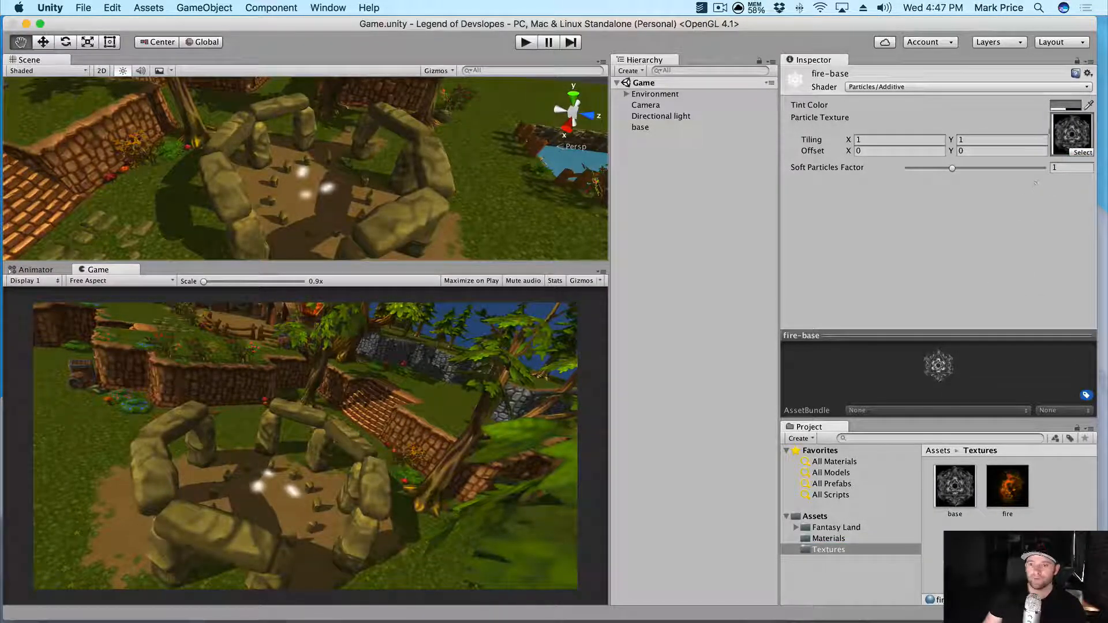
{"action": "left_click", "coordinate": [828, 538]}
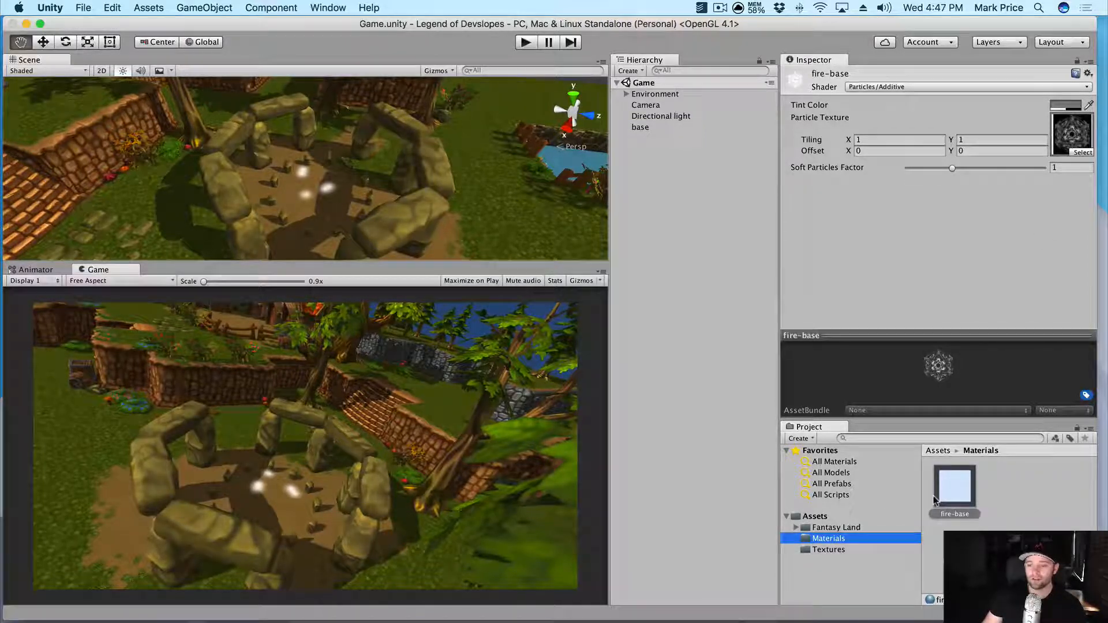
{"action": "left_click_drag", "start_coordinate": [953, 487], "coordinate": [641, 127]}
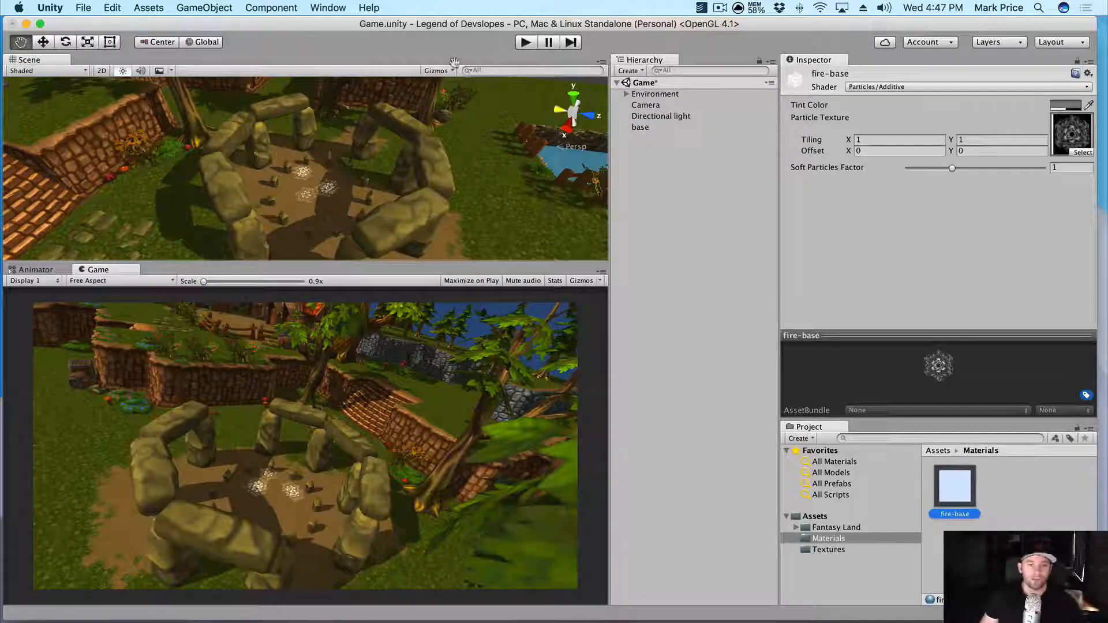
- Select base and set its particle system's Max Particles to 2
{"action": "left_click", "coordinate": [660, 126]}
{"action": "scroll", "coordinate": [306, 192], "scroll_direction": "up", "scroll_amount": 5}
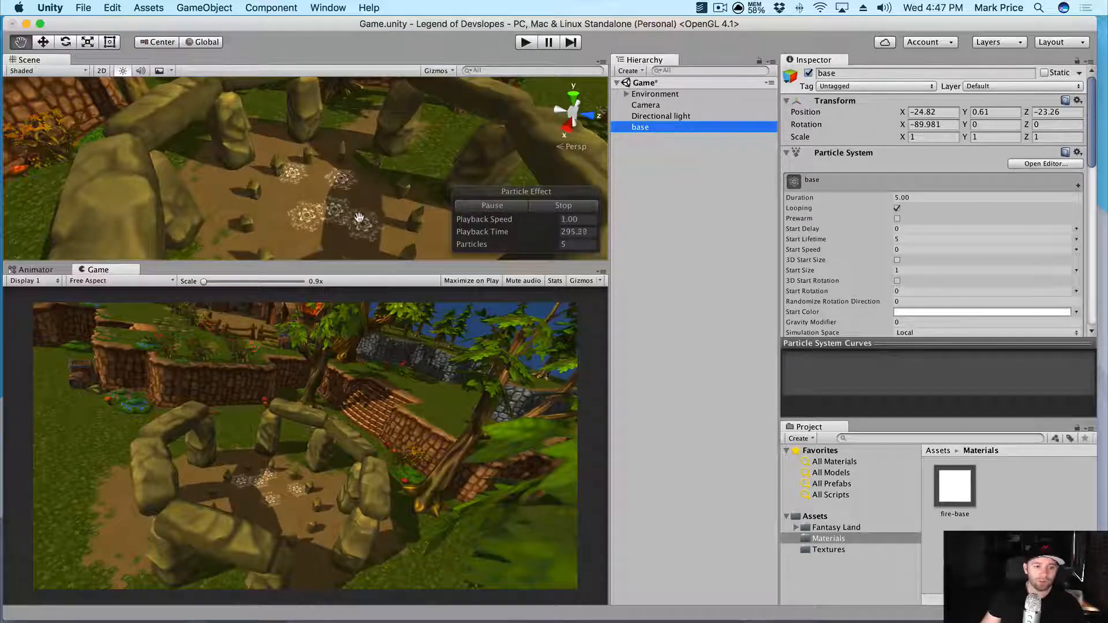
{"action": "scroll", "coordinate": [347, 218], "scroll_direction": "down", "scroll_amount": 2}
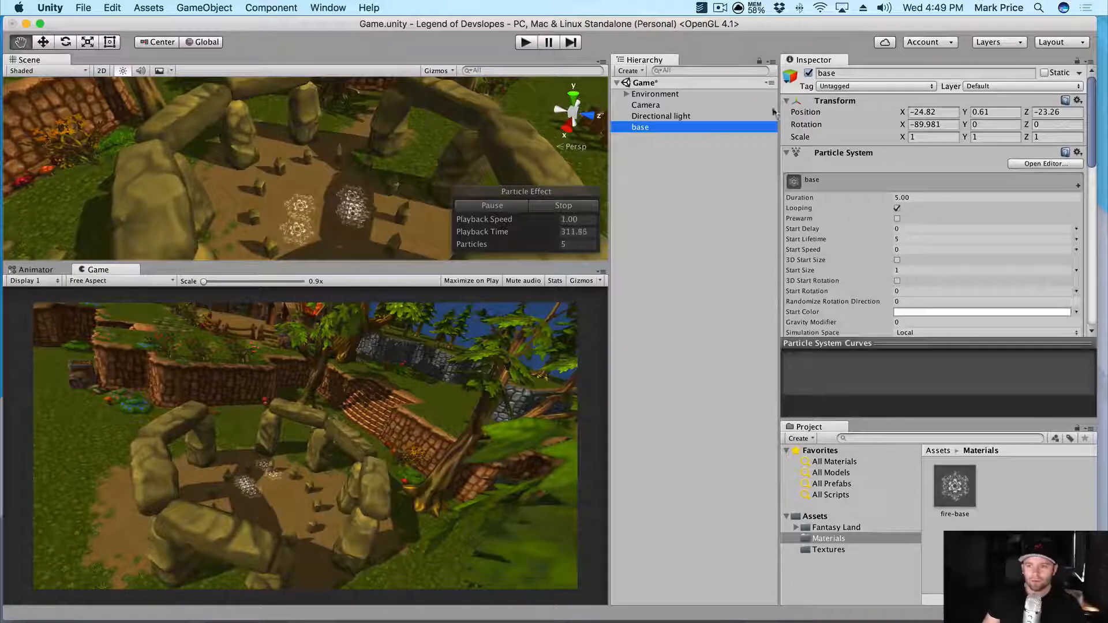
{"action": "scroll", "coordinate": [797, 169], "scroll_direction": "down", "scroll_amount": 8}
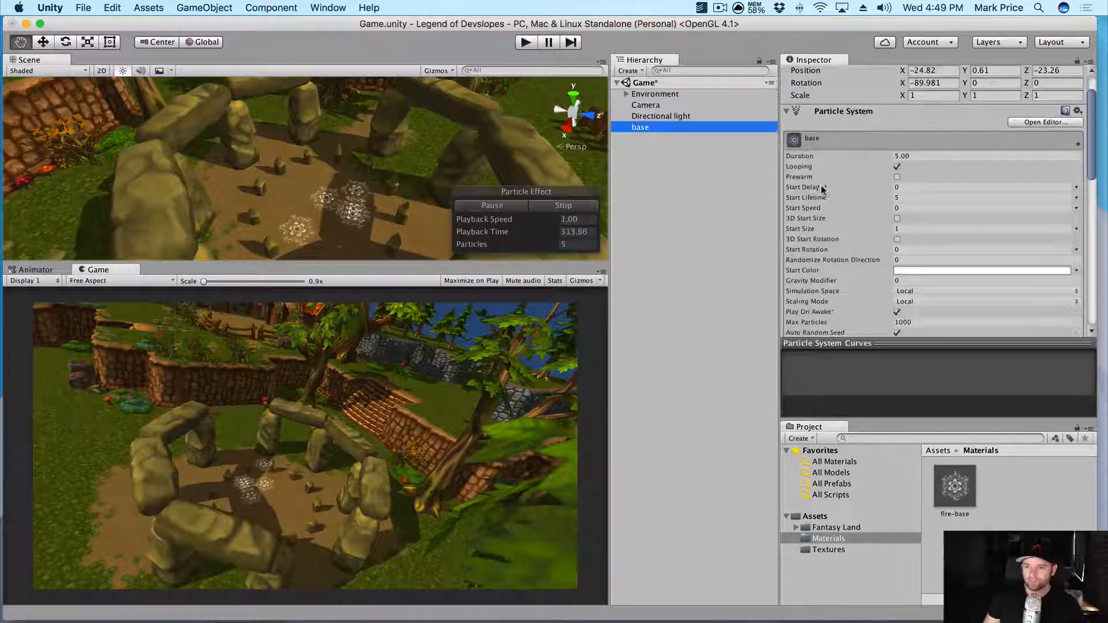
{"action": "left_click", "coordinate": [911, 168]}
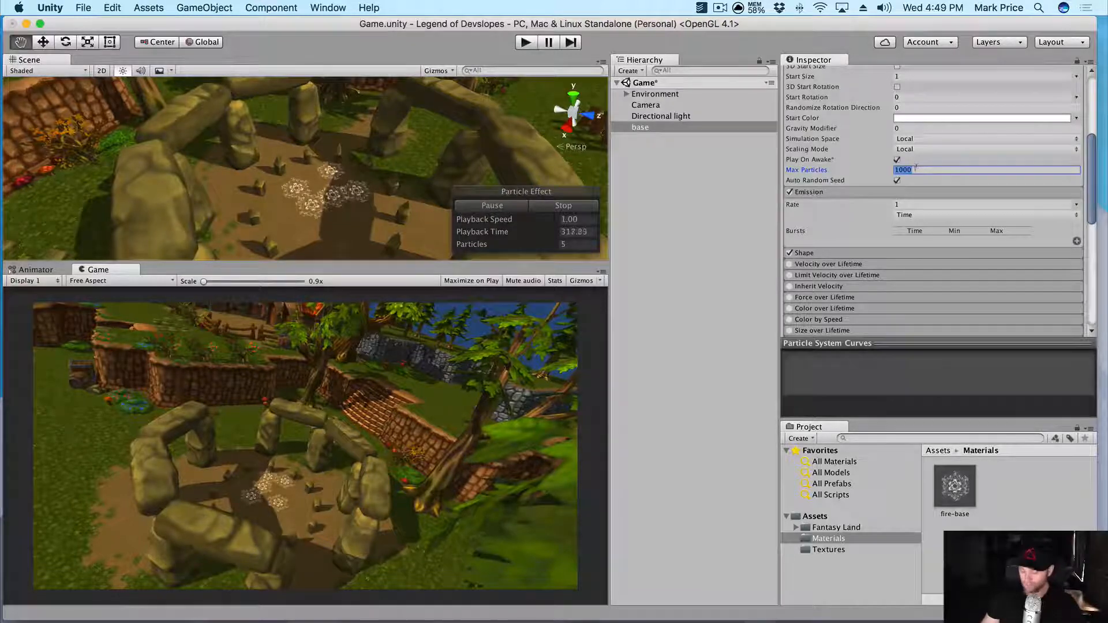
{"action": "type", "text": "2"}
{"action": "key", "text": "Tab"}
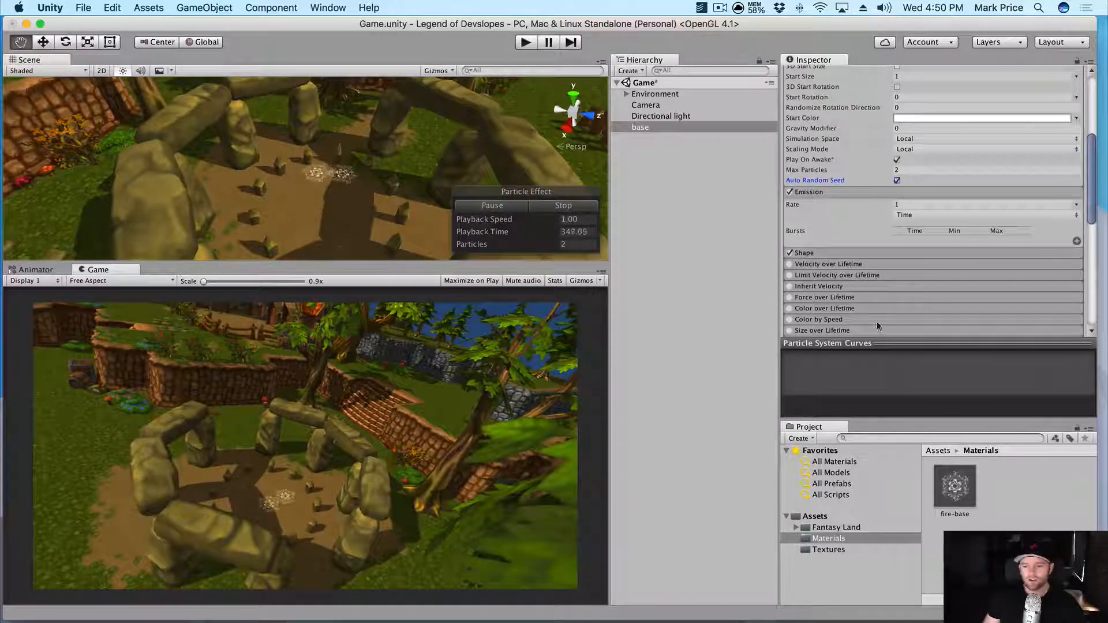
- Untick the base particle system's Shape module and orbit to a lower view of the arches
{"action": "left_click", "coordinate": [817, 254]}
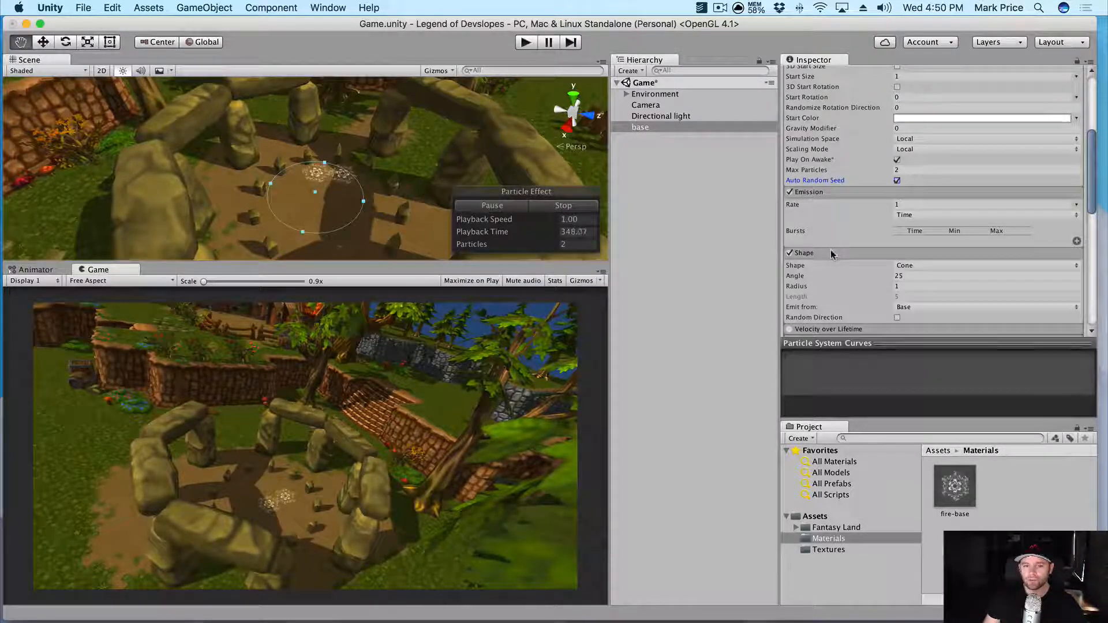
{"action": "left_click", "coordinate": [832, 254]}
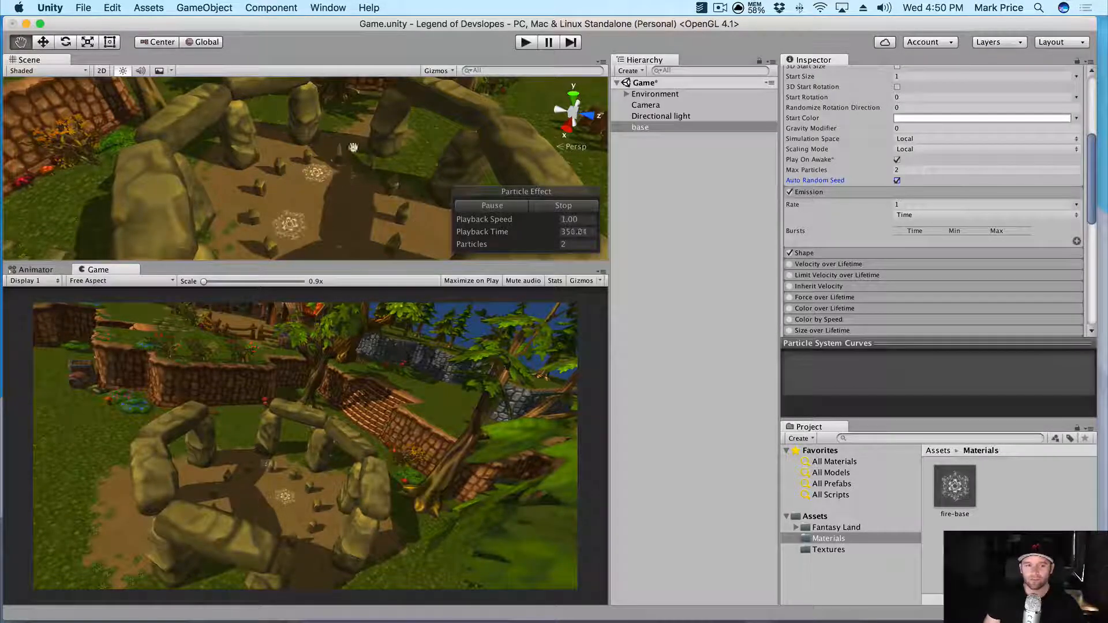
{"action": "left_click", "coordinate": [789, 253]}
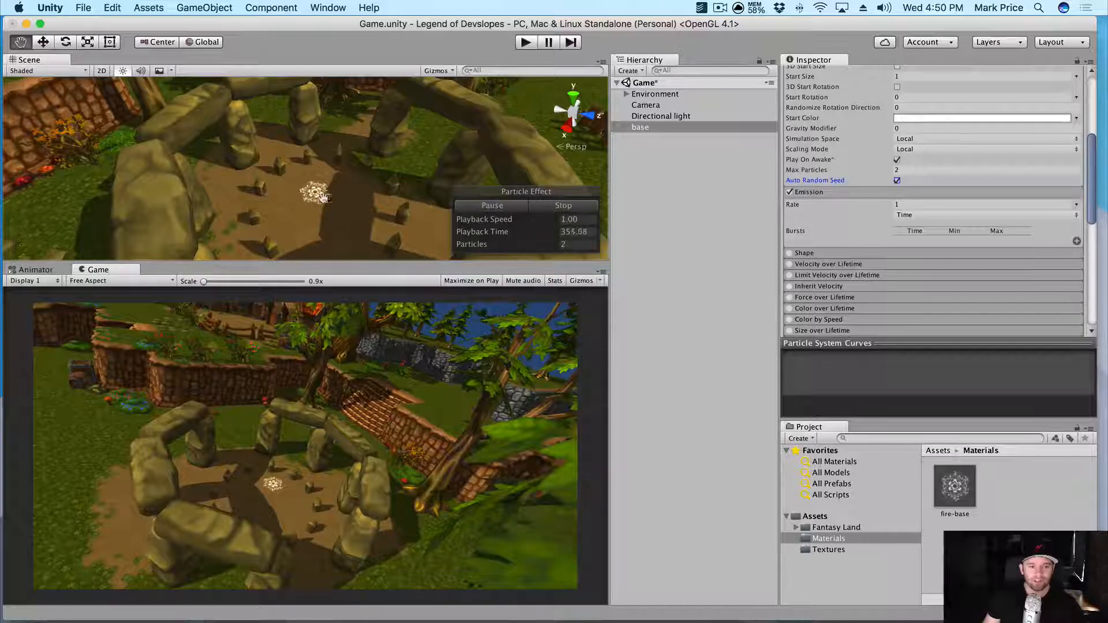
{"action": "scroll", "coordinate": [323, 199], "scroll_direction": "up", "scroll_amount": 5}
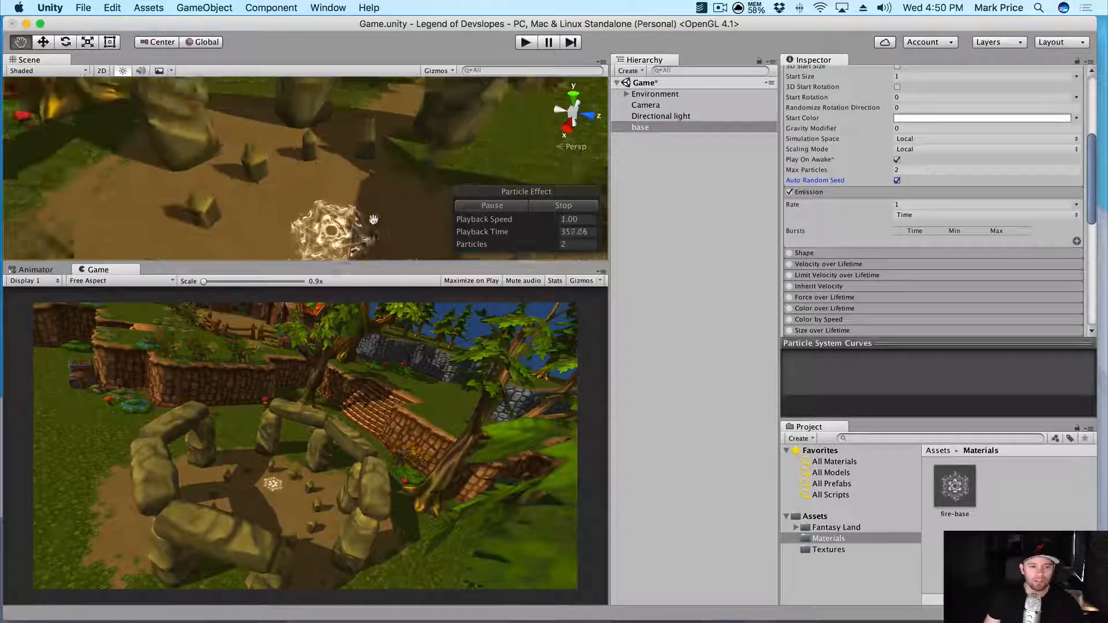
{"action": "left_click_drag", "start_coordinate": [374, 220], "coordinate": [313, 155], "text": "alt"}
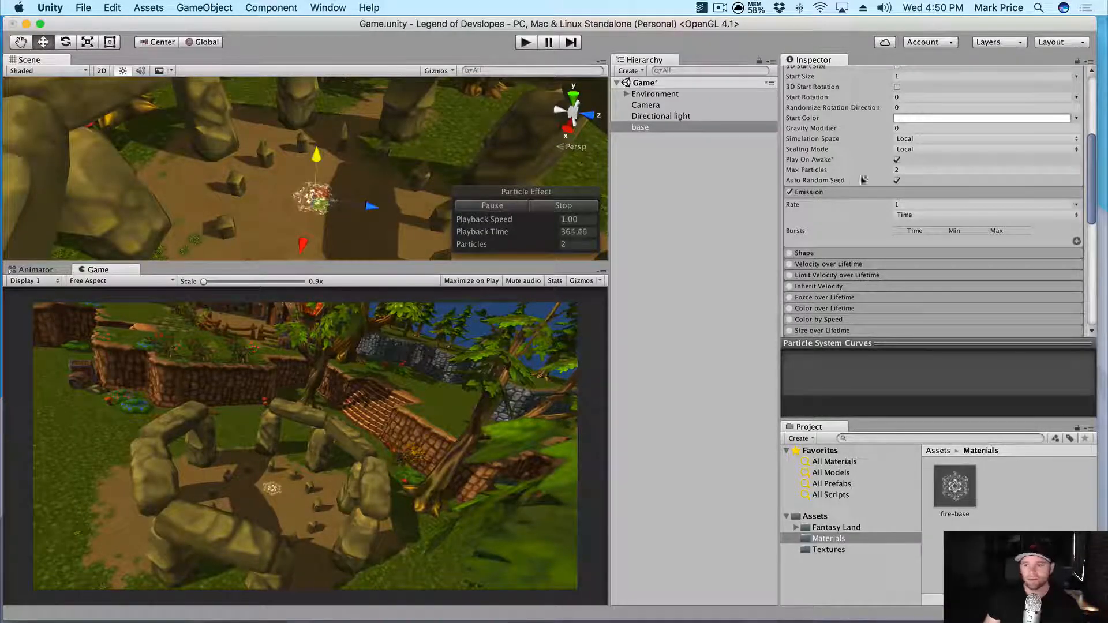
{"action": "scroll", "coordinate": [864, 180], "scroll_direction": "up", "scroll_amount": 5}
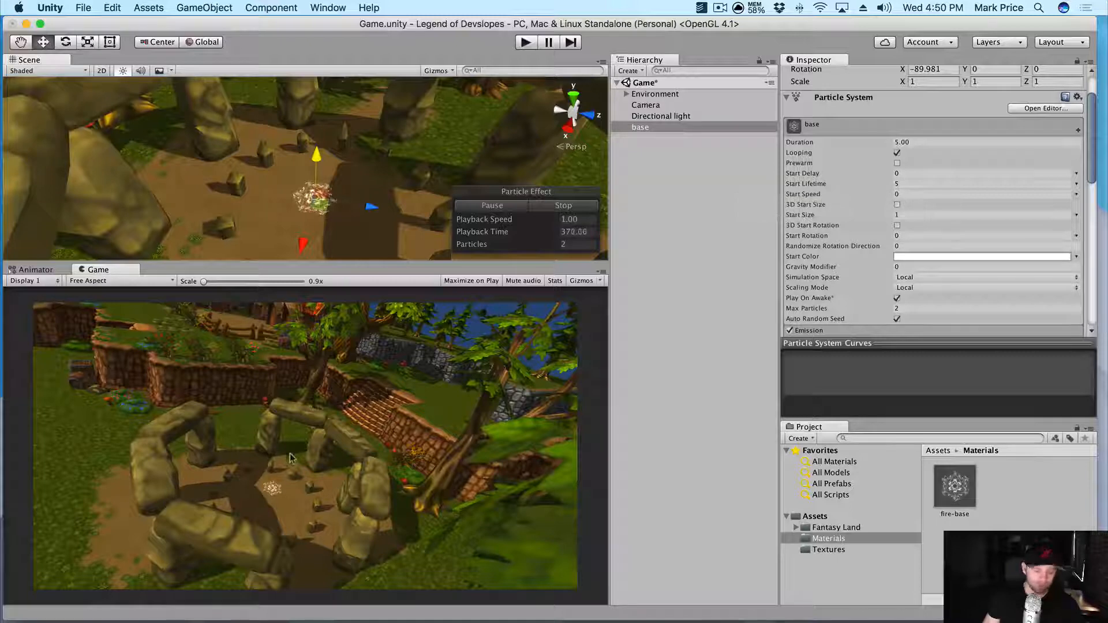
{"action": "scroll", "coordinate": [958, 257], "scroll_direction": "up", "scroll_amount": 3}
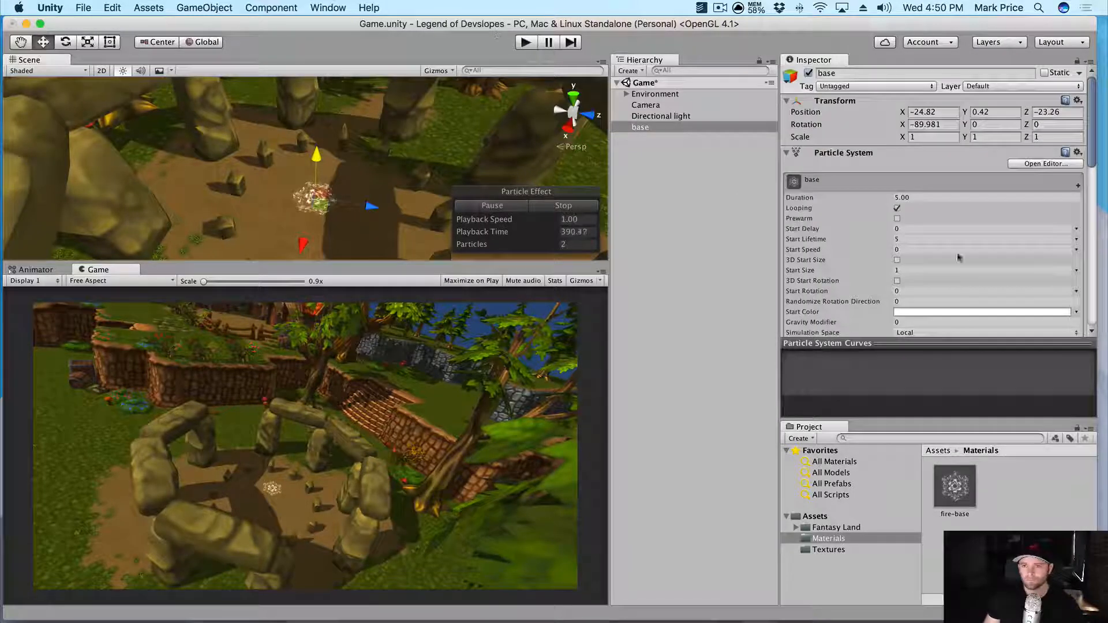
{"action": "scroll", "coordinate": [923, 219], "scroll_direction": "down", "scroll_amount": 3}
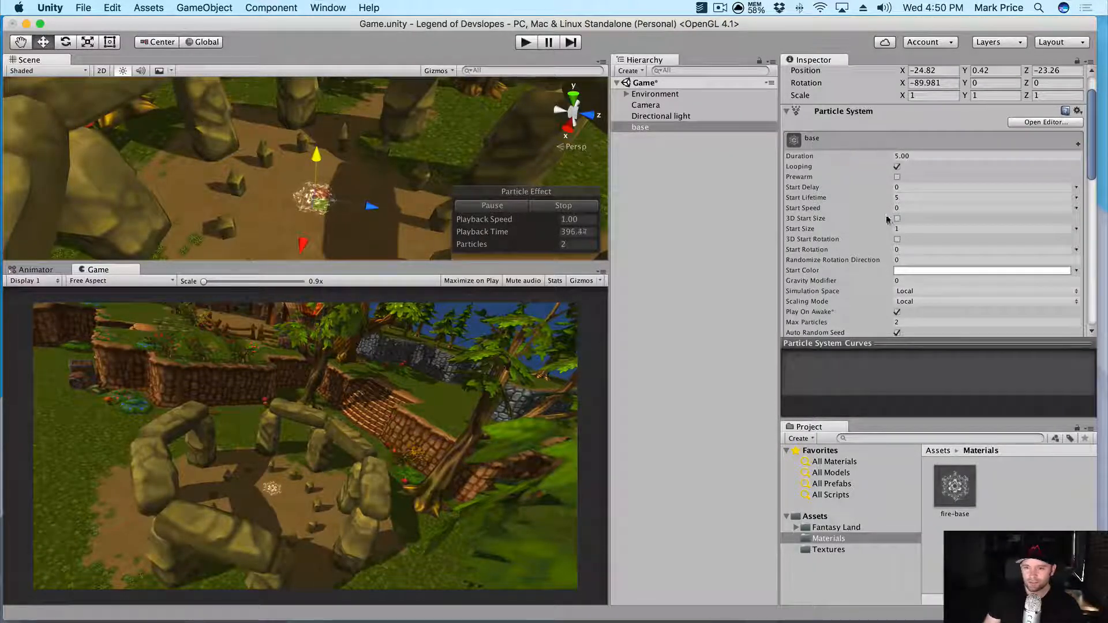
- Set the base particles' Start Size to 4
{"action": "left_click", "coordinate": [906, 228]}
{"action": "type", "text": "4"}
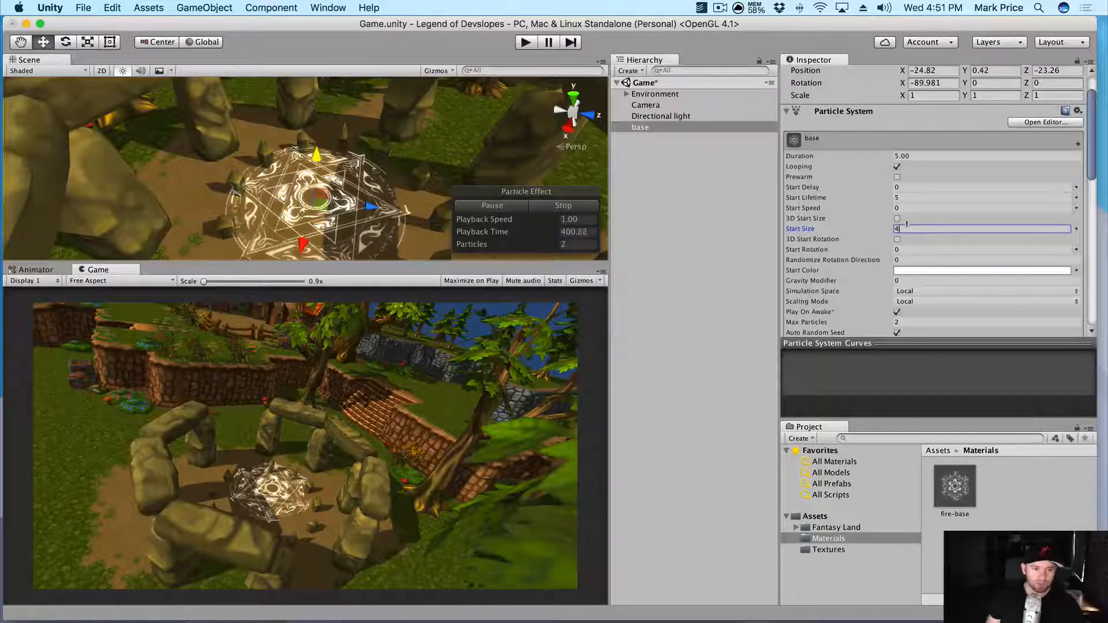
{"action": "scroll", "coordinate": [310, 214], "scroll_direction": "down", "scroll_amount": 3}
- Drag base along X and Z to the stone circle's centre, then save the scene
{"action": "left_click_drag", "start_coordinate": [303, 242], "coordinate": [303, 223]}
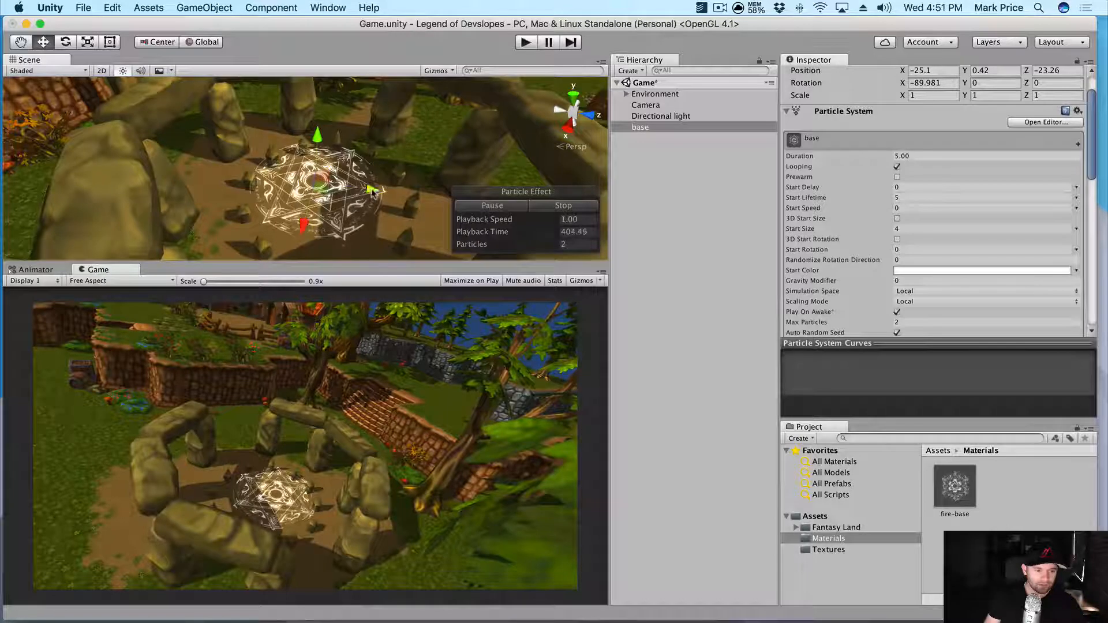
{"action": "left_click_drag", "start_coordinate": [372, 189], "coordinate": [391, 193]}
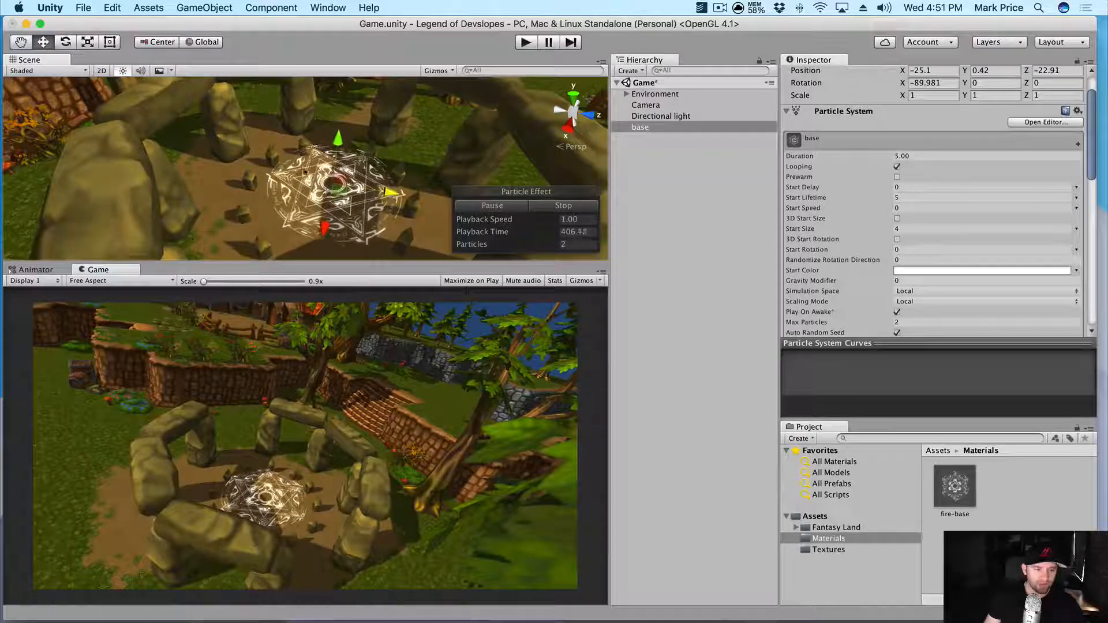
{"action": "left_click_drag", "start_coordinate": [322, 232], "coordinate": [326, 224]}
{"action": "left_click_drag", "start_coordinate": [447, 182], "coordinate": [427, 145], "text": "alt"}
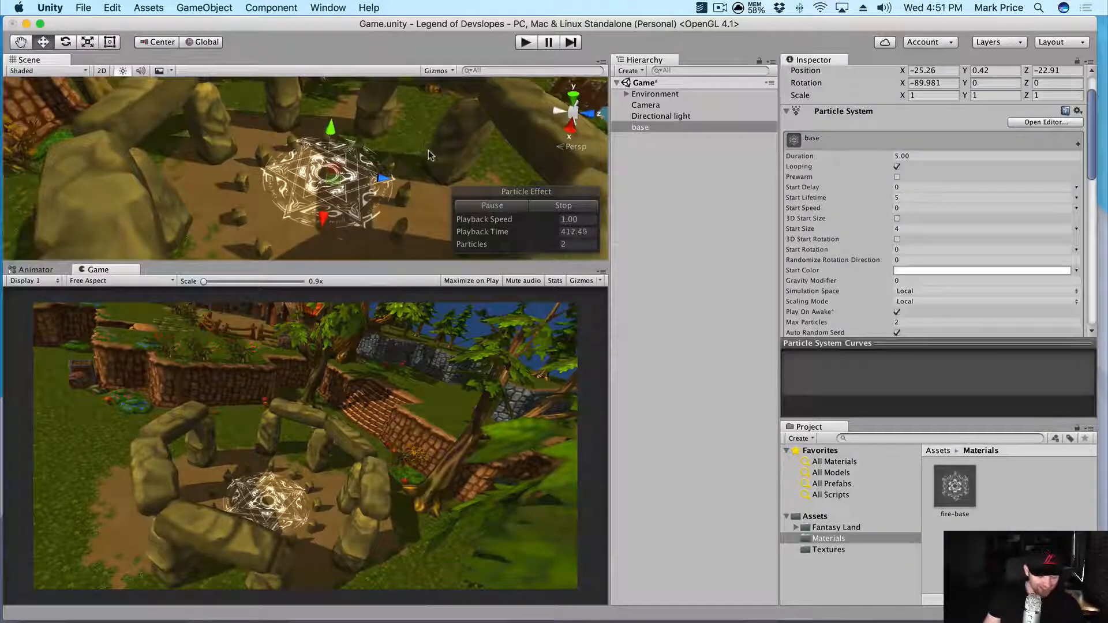
{"action": "key", "text": "super+s"}
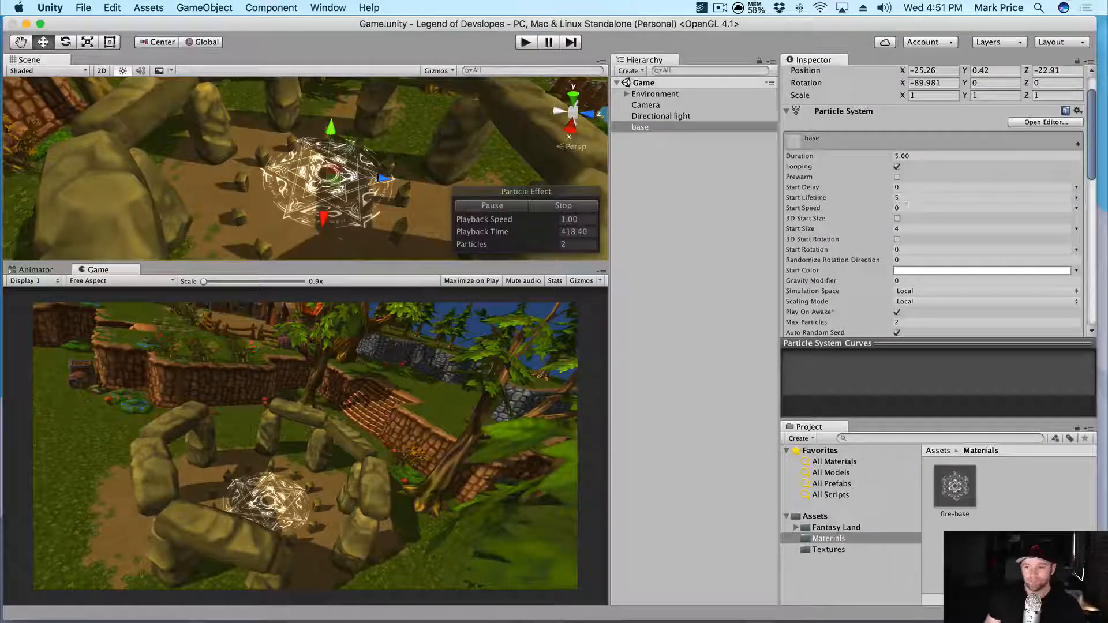
{"action": "scroll", "coordinate": [883, 231], "scroll_direction": "down", "scroll_amount": 10}
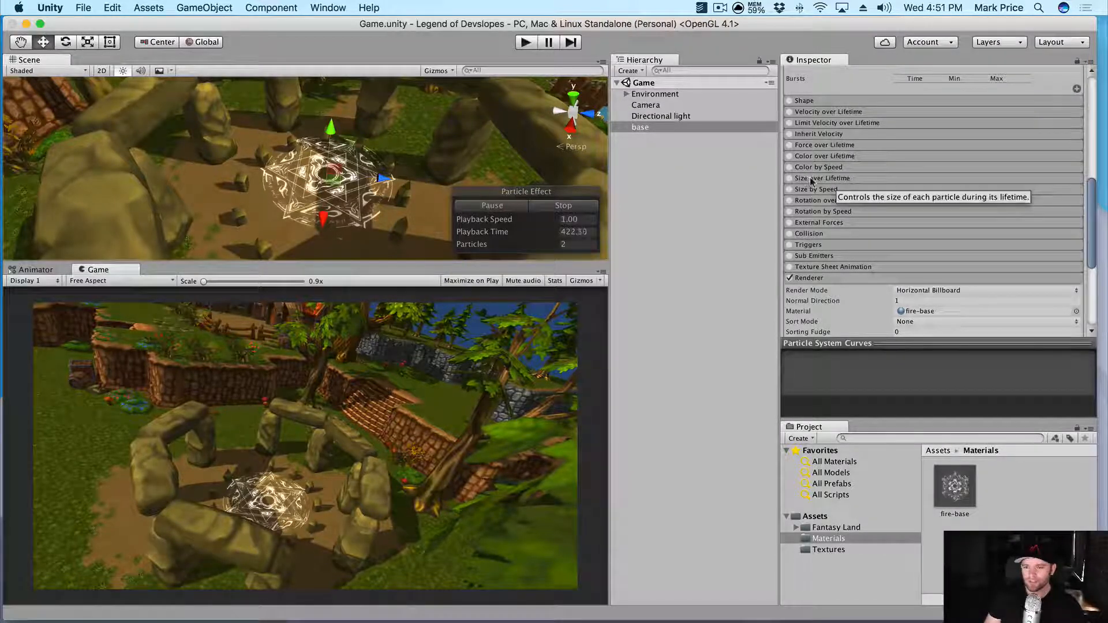
- Enable Size over Lifetime with a rising curve whose first key is dragged down toward 0
{"action": "left_click", "coordinate": [801, 179]}
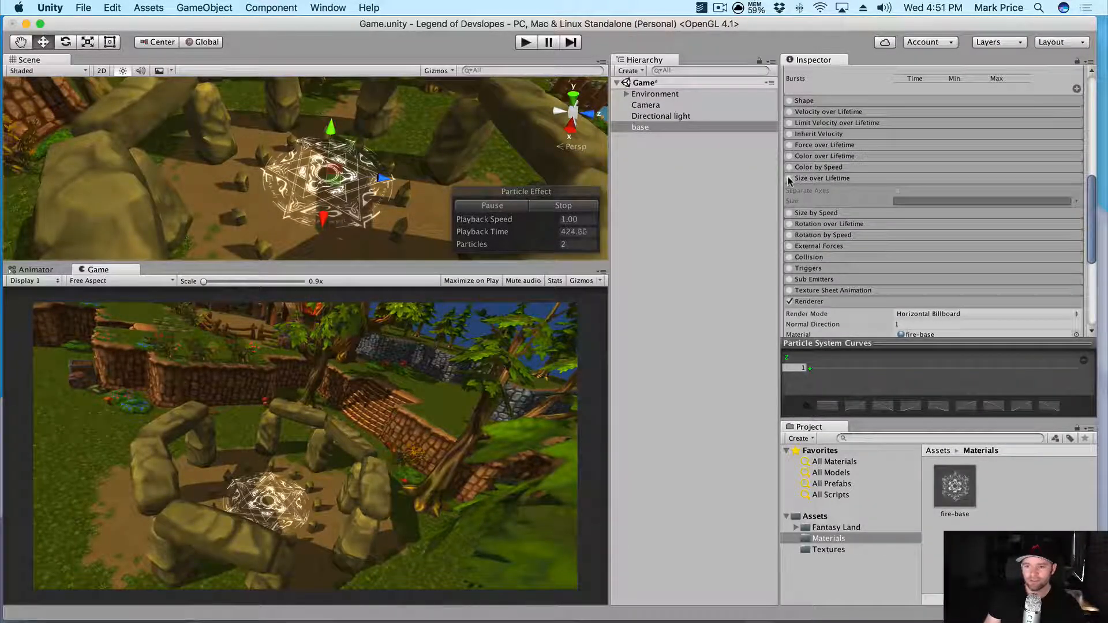
{"action": "left_click", "coordinate": [789, 179]}
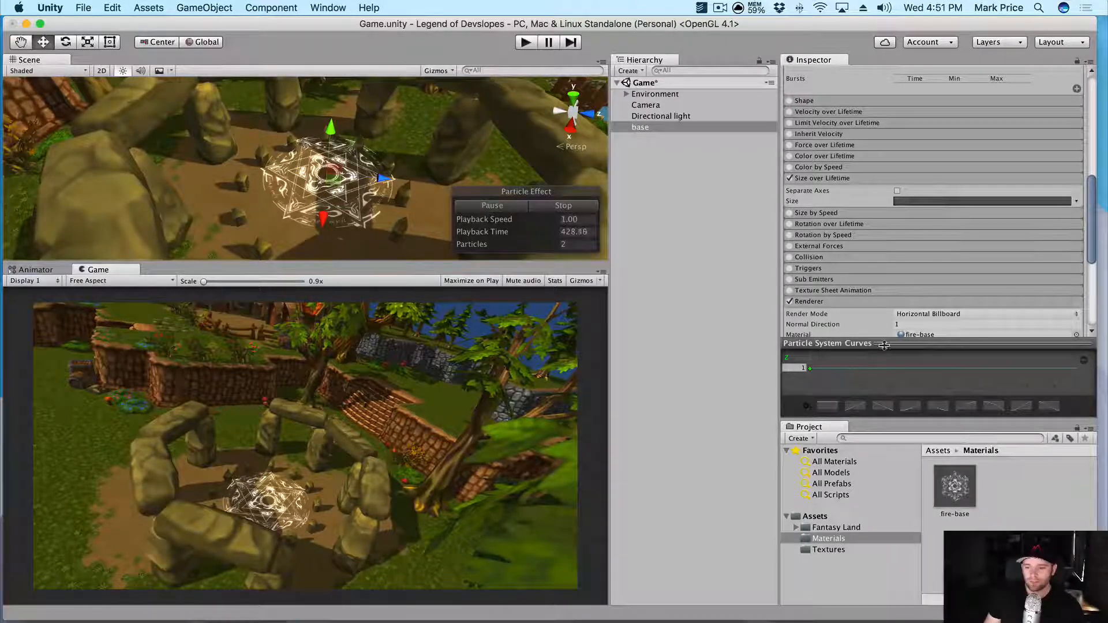
{"action": "left_click_drag", "start_coordinate": [884, 345], "coordinate": [884, 263]}
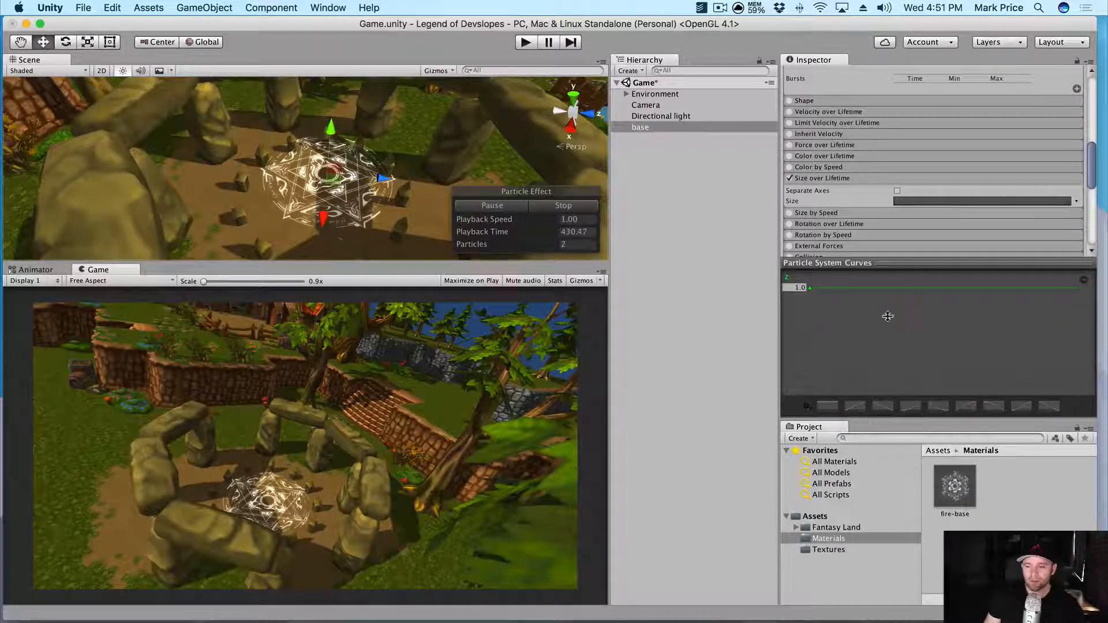
{"action": "left_click", "coordinate": [856, 406]}
{"action": "left_click_drag", "start_coordinate": [808, 384], "coordinate": [810, 344]}
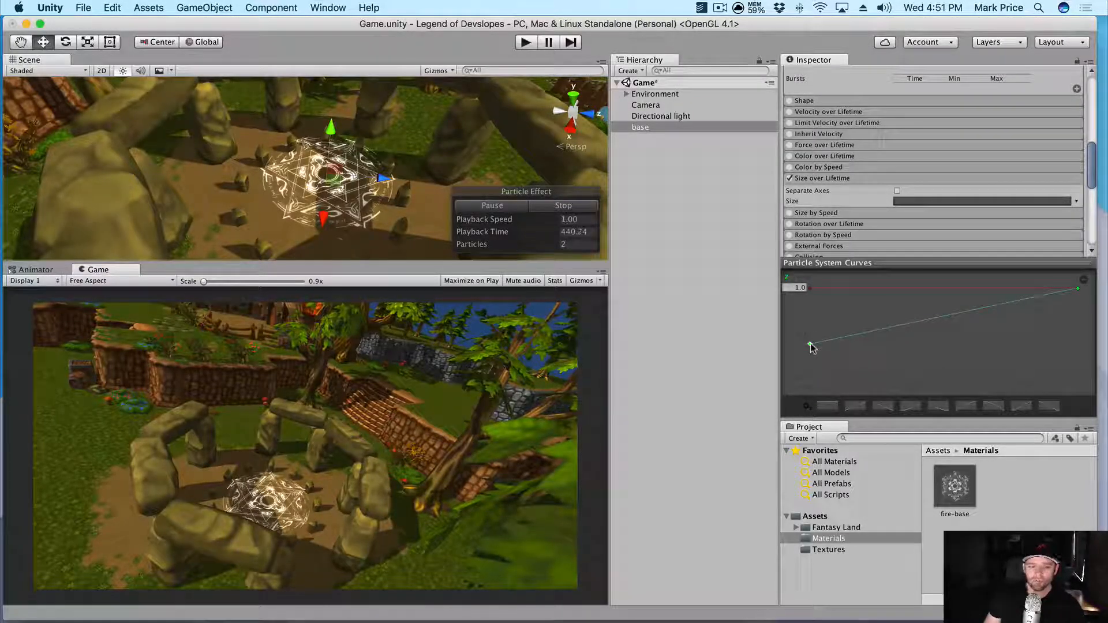
{"action": "mouse_move", "coordinate": [810, 346]}
{"action": "left_mouse_down"}
{"action": "mouse_move", "coordinate": [810, 375]}
{"action": "mouse_move", "coordinate": [810, 344]}
{"action": "left_mouse_up"}
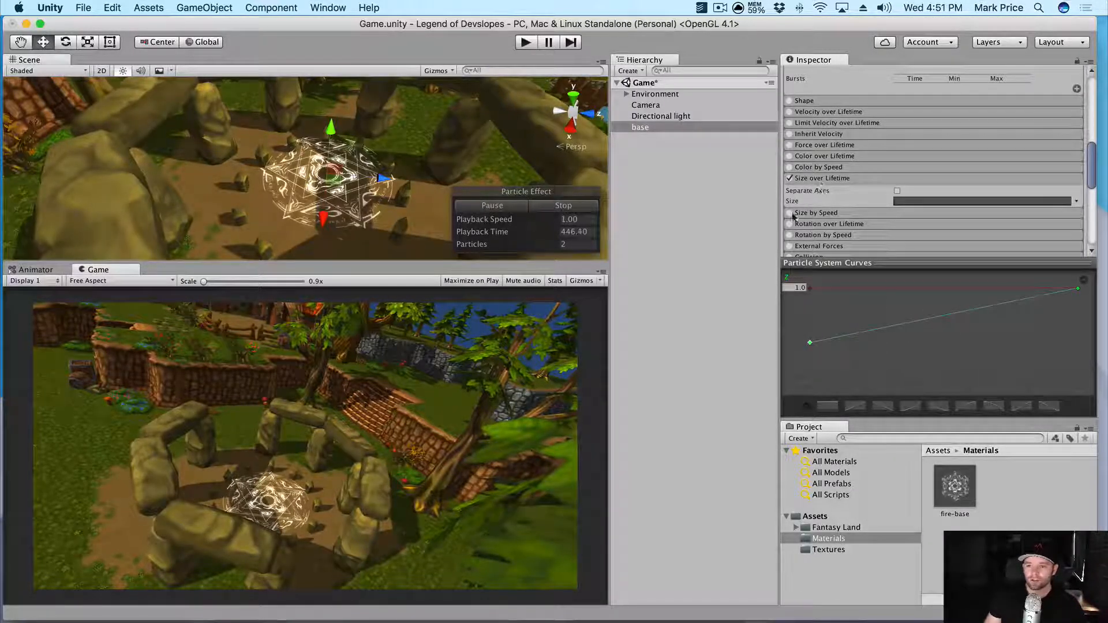
{"action": "scroll", "coordinate": [835, 201], "scroll_direction": "down", "scroll_amount": 5}
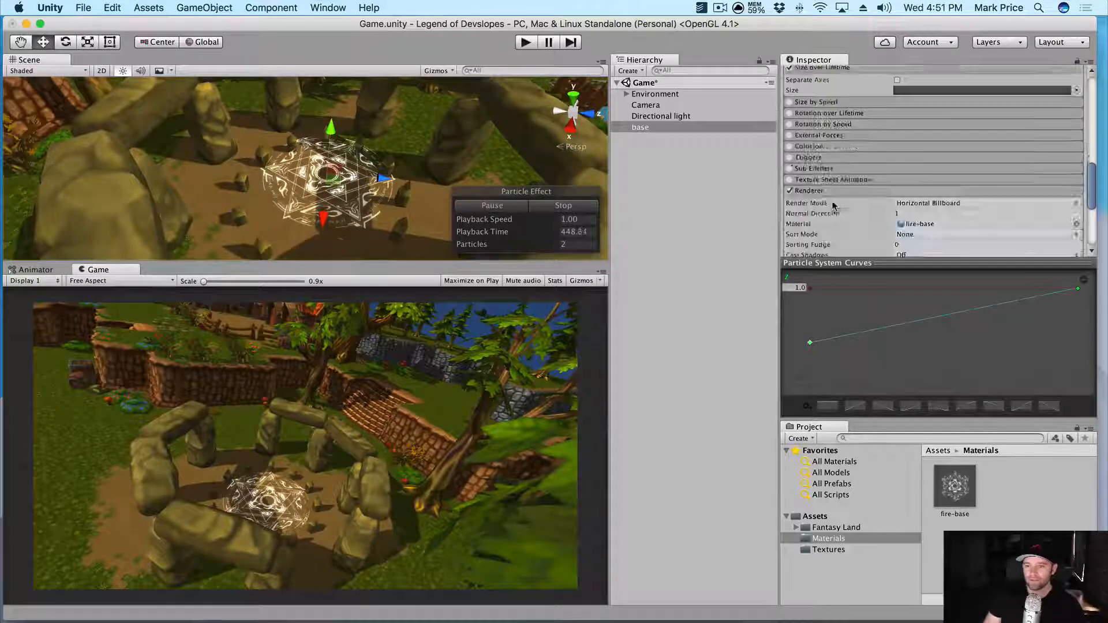
{"action": "scroll", "coordinate": [833, 214], "scroll_direction": "up", "scroll_amount": 7}
{"action": "scroll", "coordinate": [827, 220], "scroll_direction": "up", "scroll_amount": 1}
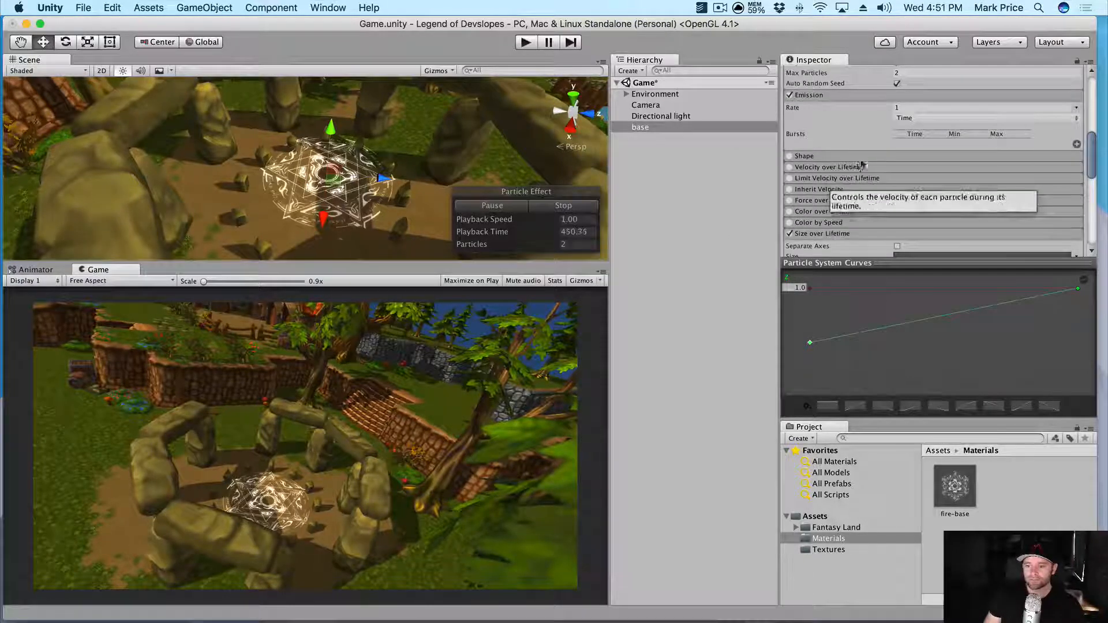
- Enable Color over Lifetime and add three alpha keys to its gradient
{"action": "left_click", "coordinate": [811, 212]}
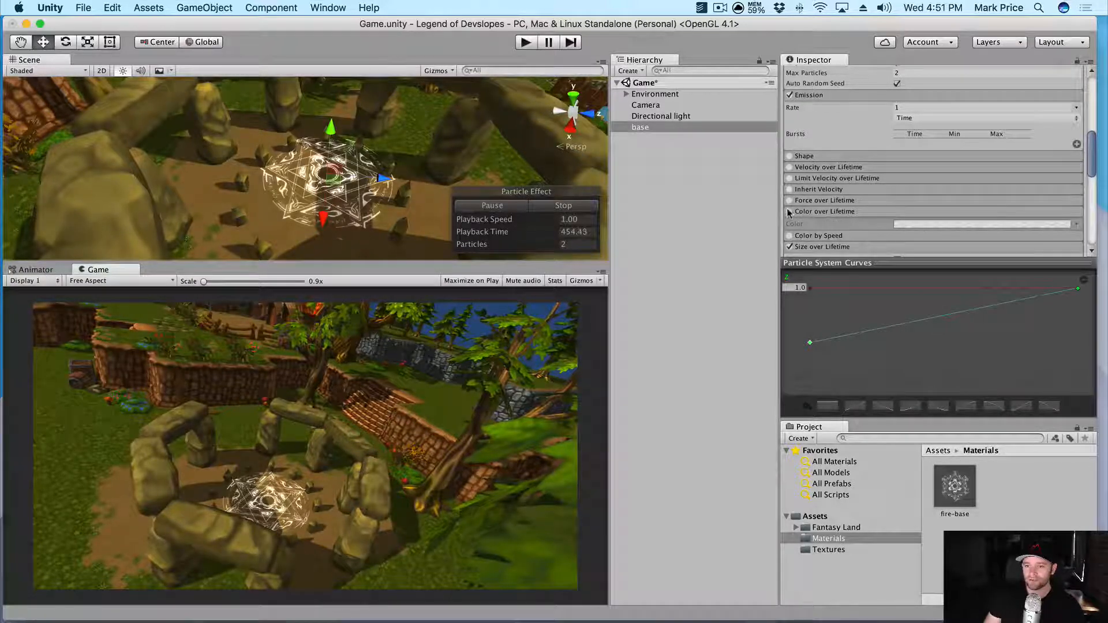
{"action": "left_click", "coordinate": [790, 211]}
{"action": "left_click", "coordinate": [935, 225]}
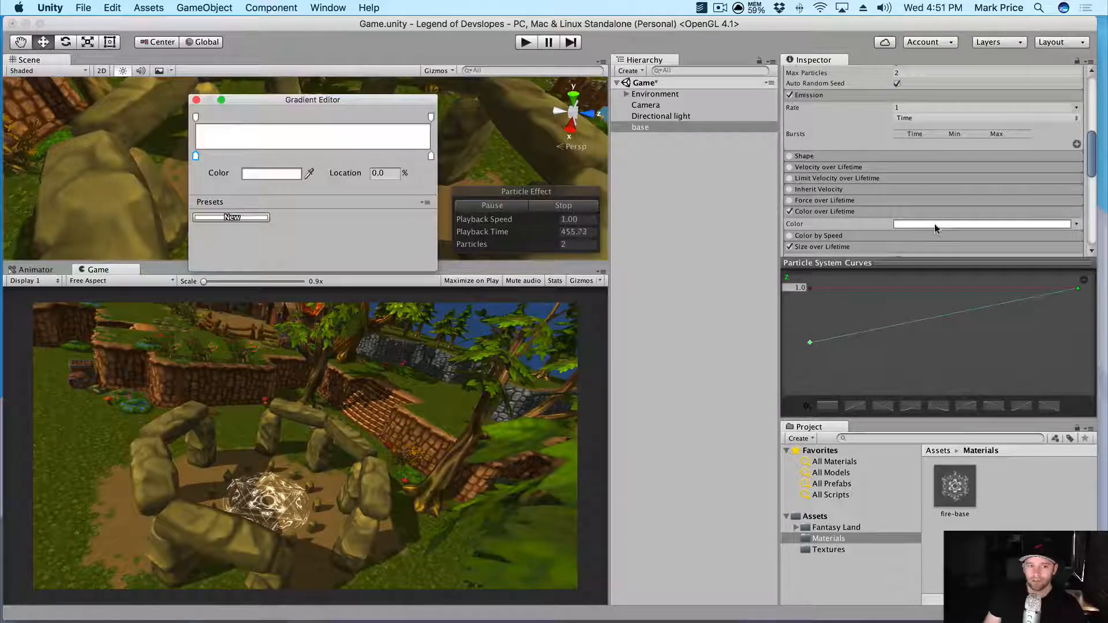
{"action": "left_click", "coordinate": [233, 116]}
{"action": "left_click", "coordinate": [311, 117]}
{"action": "left_click", "coordinate": [373, 117]}
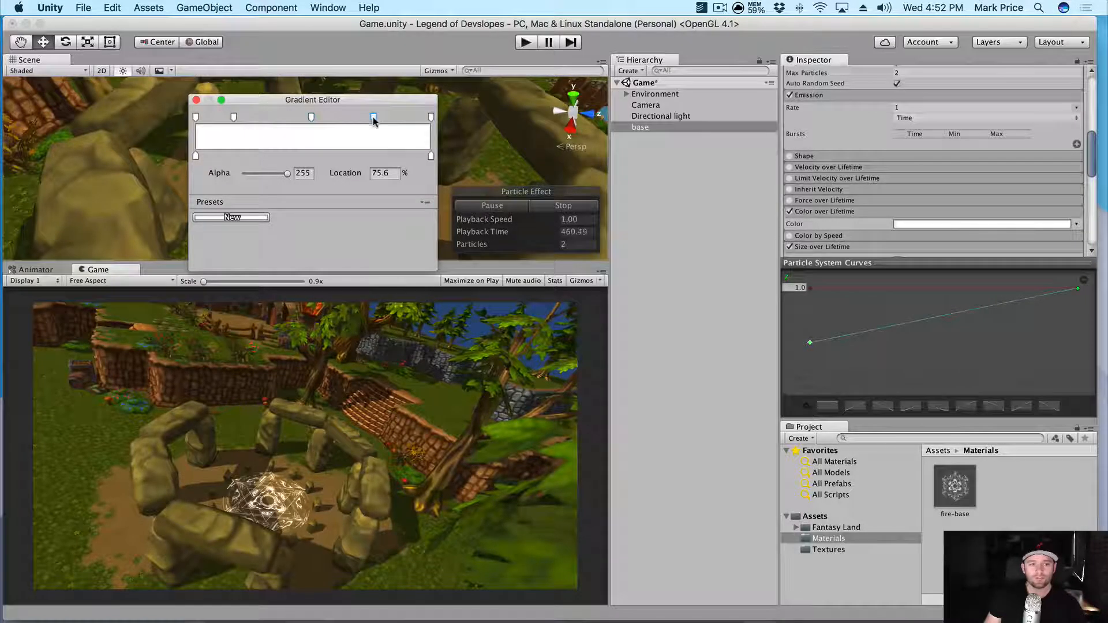
- Make the gradient start fully transparent, keep the 16.2% key near 99, and lower the middle key
{"action": "left_click", "coordinate": [195, 117]}
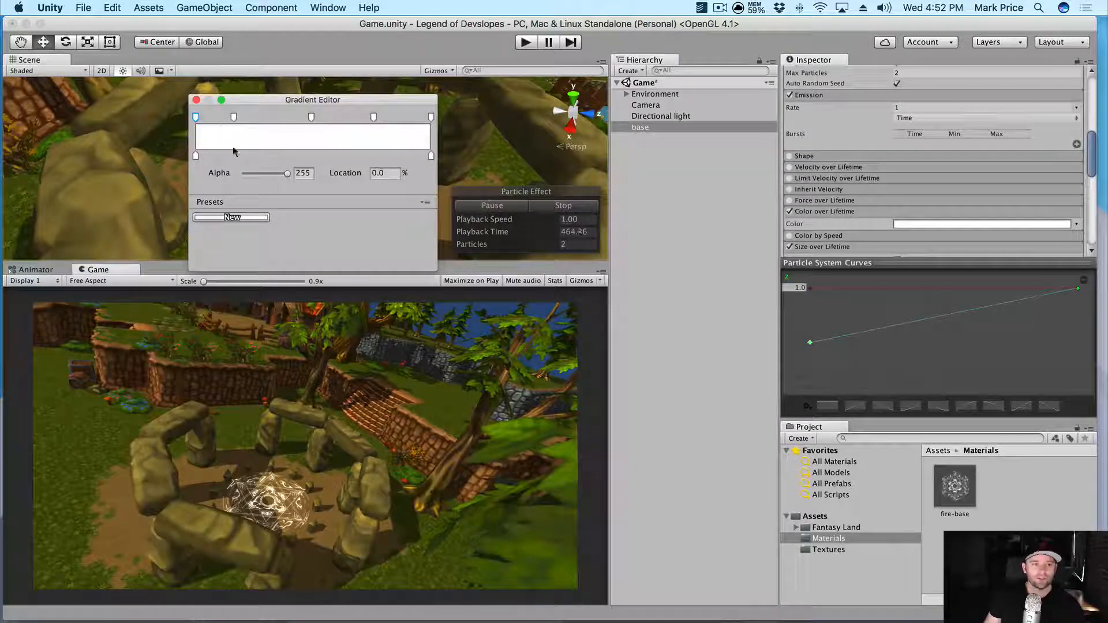
{"action": "left_click_drag", "start_coordinate": [276, 176], "coordinate": [219, 174]}
{"action": "left_click", "coordinate": [234, 117]}
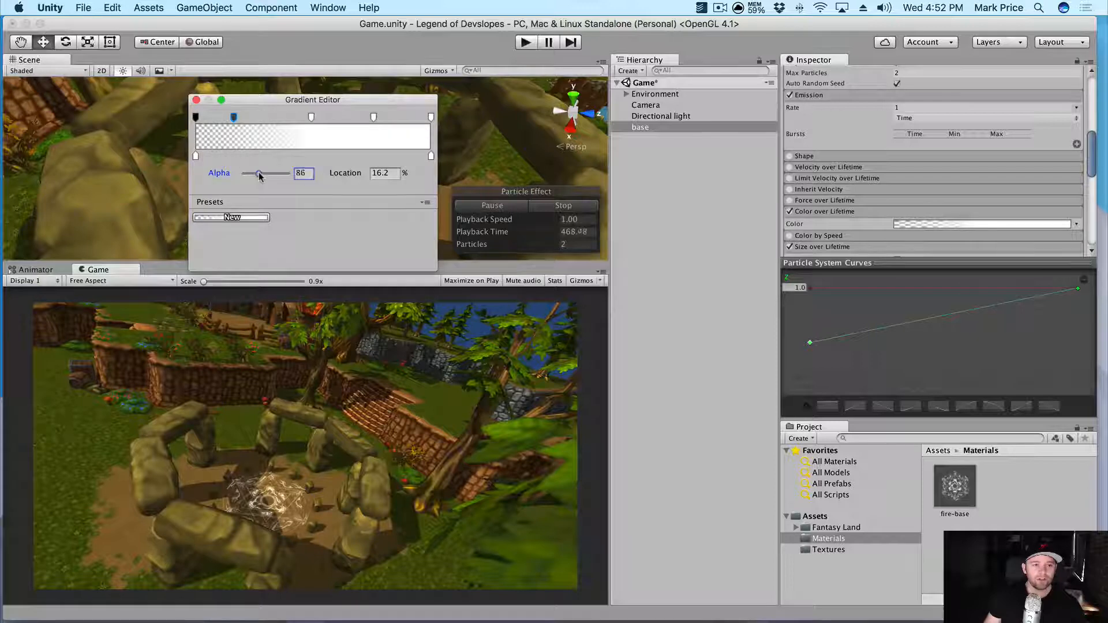
{"action": "left_click_drag", "start_coordinate": [259, 176], "coordinate": [262, 176]}
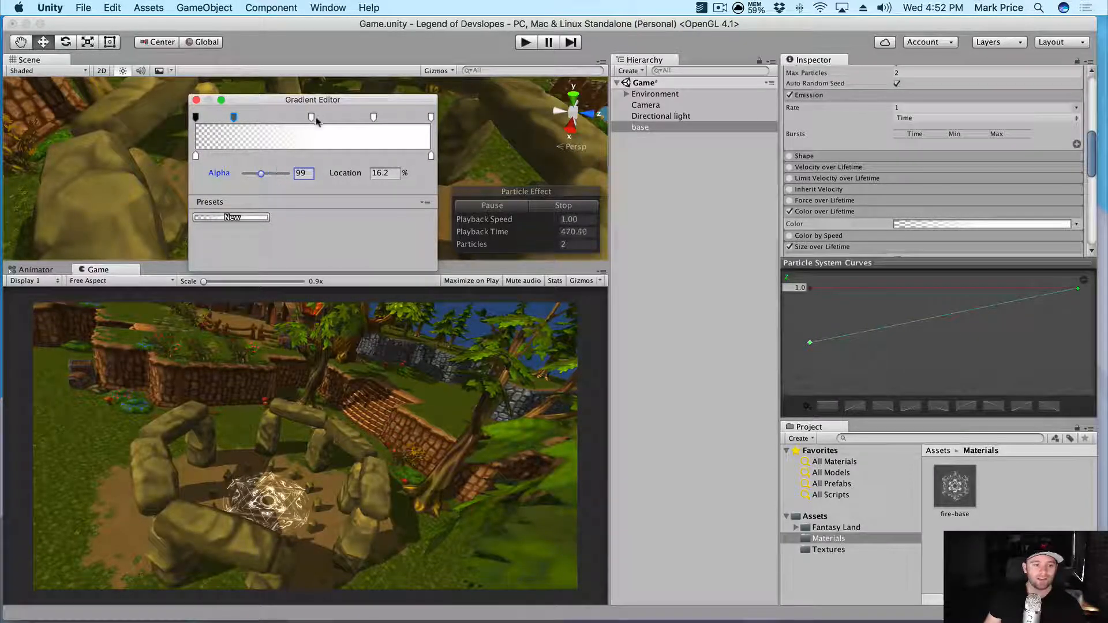
{"action": "left_click_drag", "start_coordinate": [287, 174], "coordinate": [278, 176]}
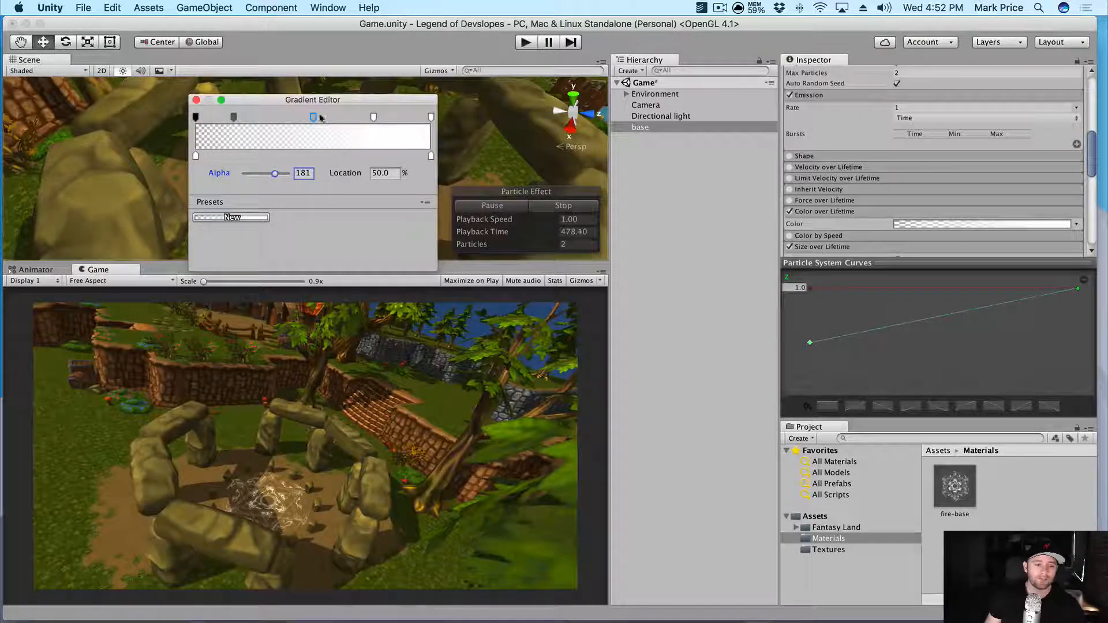
{"action": "left_click", "coordinate": [196, 100]}
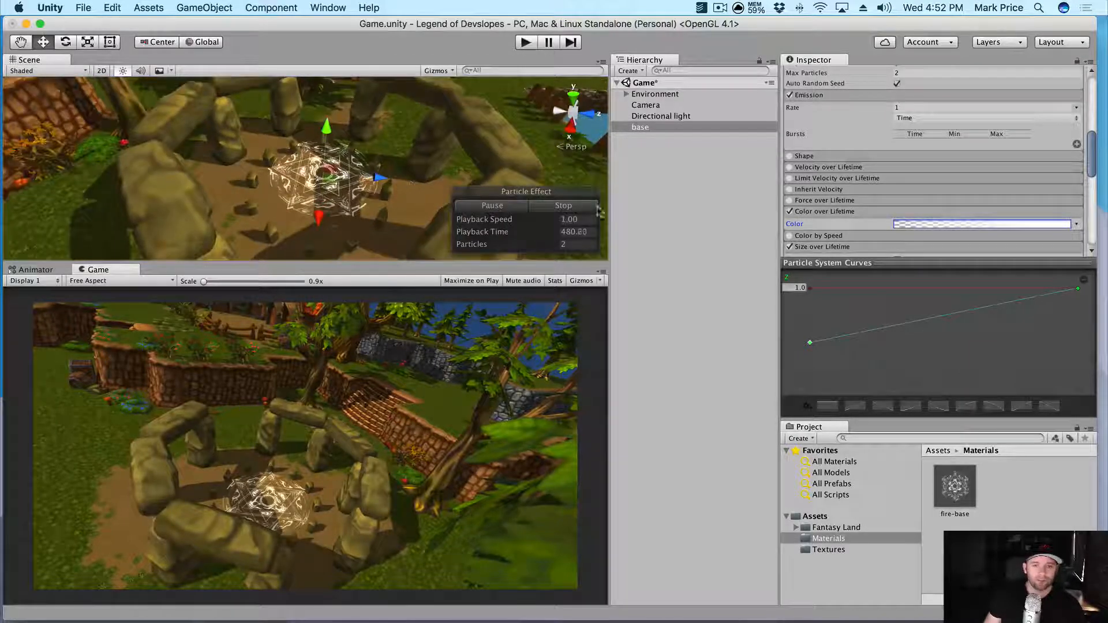
- Reselect the base particle object after briefly viewing the directional light
{"action": "left_click", "coordinate": [640, 116]}
{"action": "left_click", "coordinate": [642, 128]}
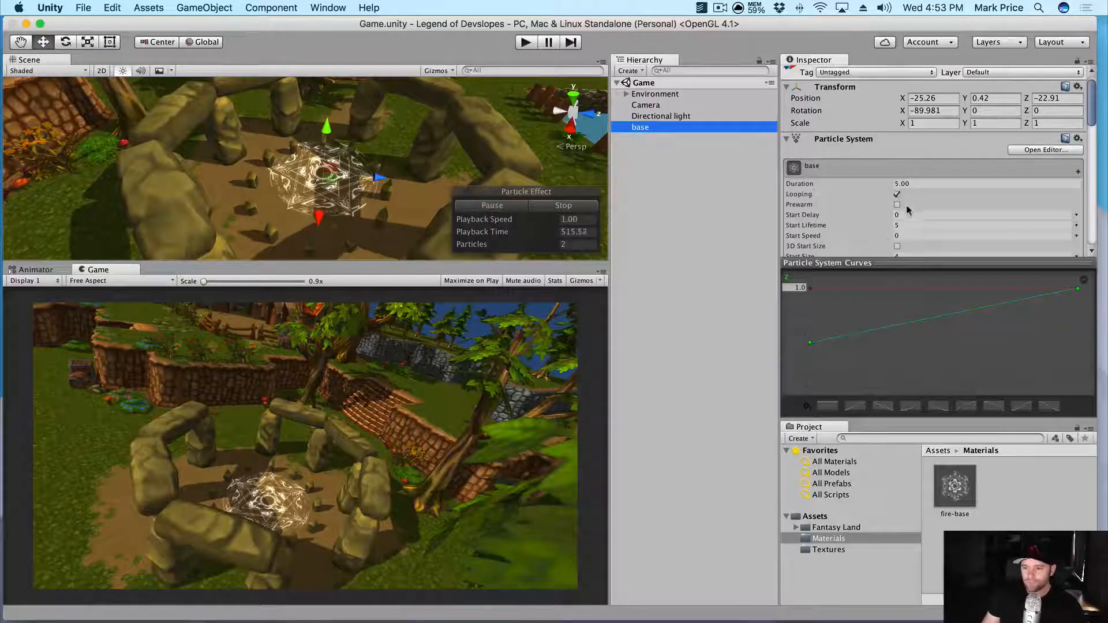
{"action": "scroll", "coordinate": [907, 211], "scroll_direction": "down", "scroll_amount": 10}
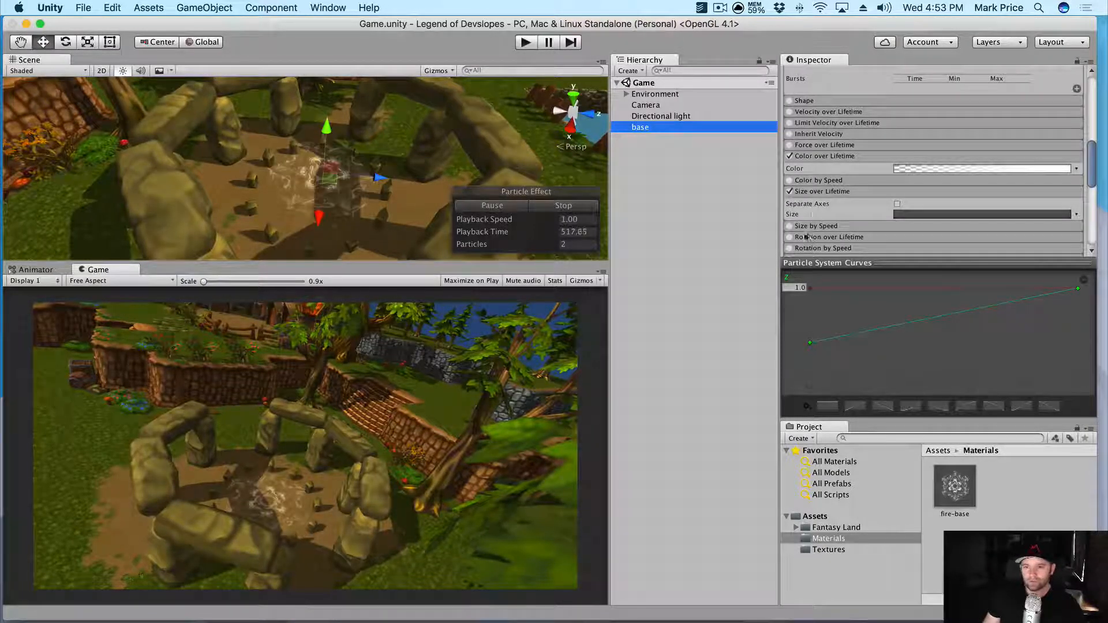
- Turn on Rotation over Lifetime and lower Angular Velocity from 45 to about 8.7
{"action": "left_click", "coordinate": [828, 237]}
{"action": "scroll", "coordinate": [825, 213], "scroll_direction": "down", "scroll_amount": 3}
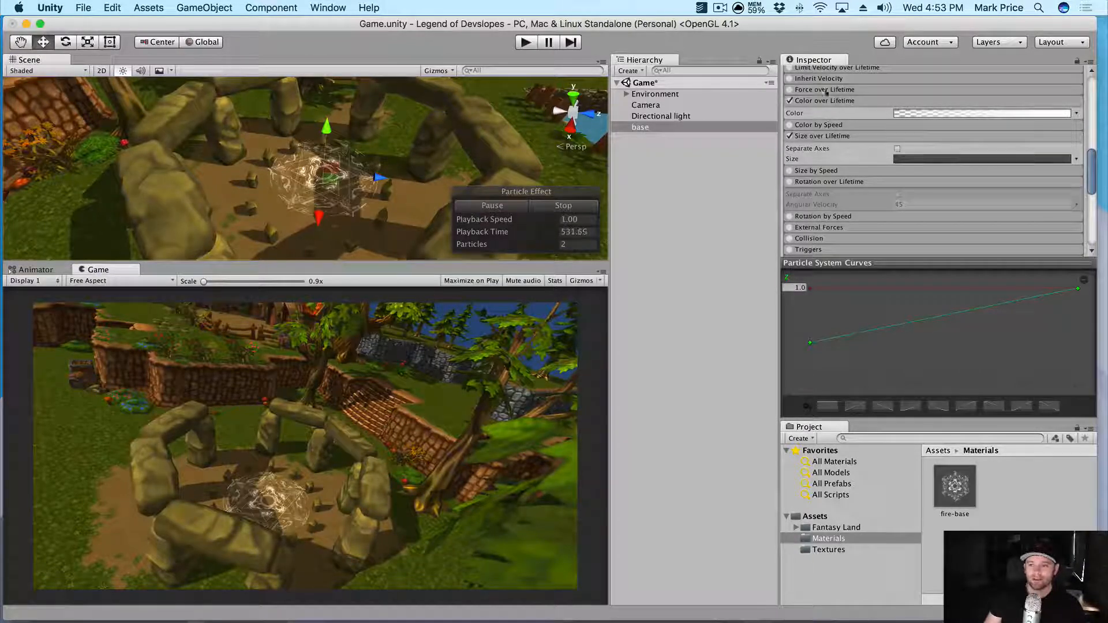
{"action": "left_click", "coordinate": [791, 182]}
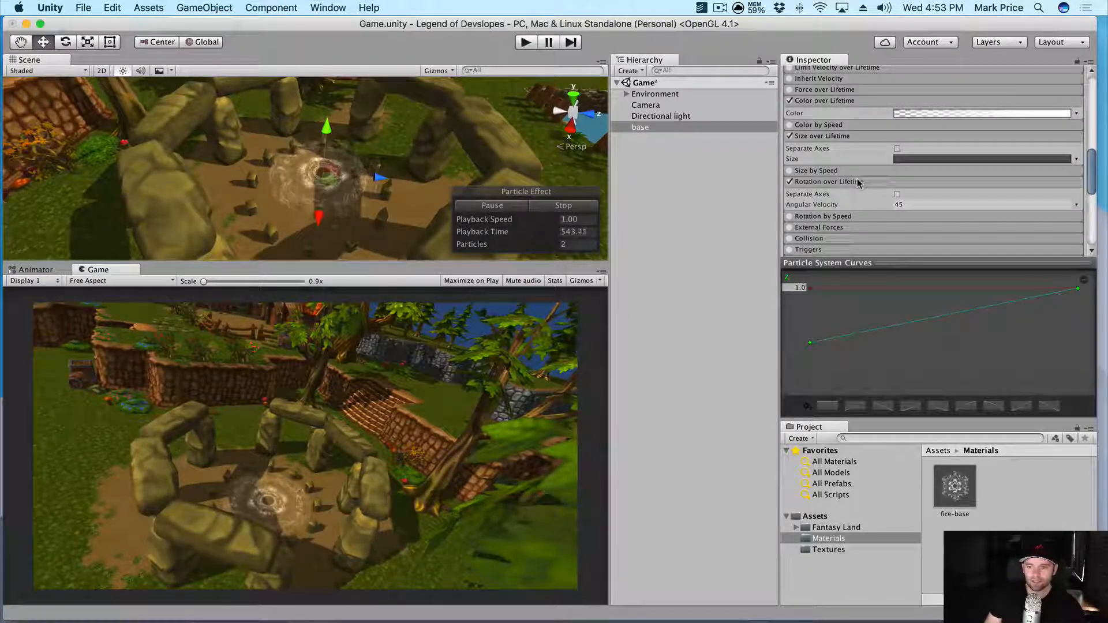
{"action": "left_click_drag", "start_coordinate": [852, 205], "coordinate": [610, 219]}
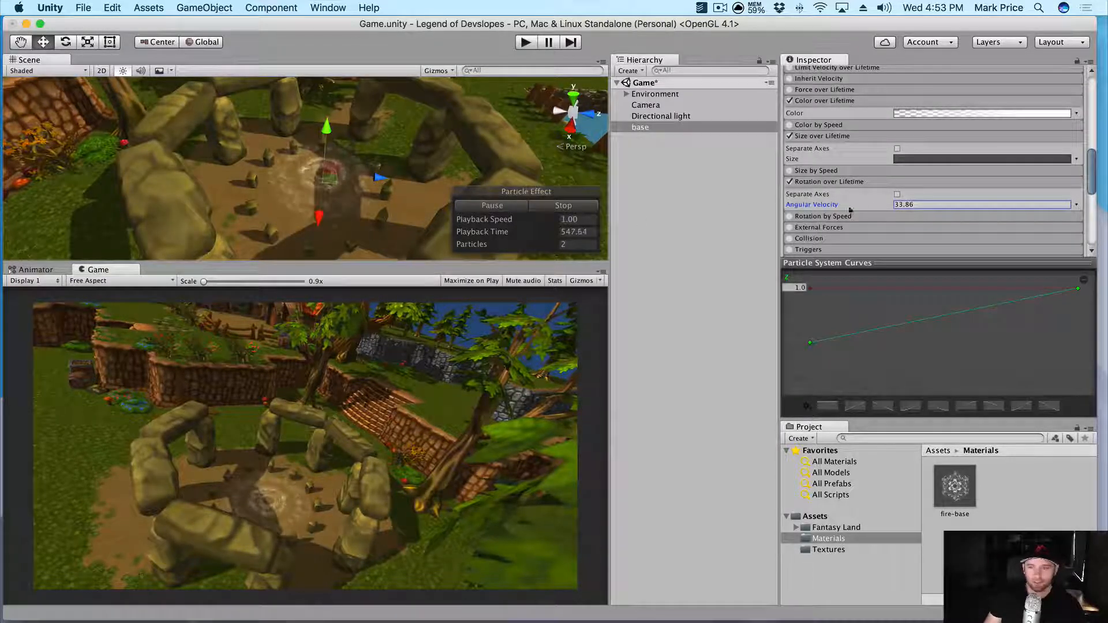
{"action": "left_click_drag", "start_coordinate": [849, 207], "coordinate": [762, 206]}
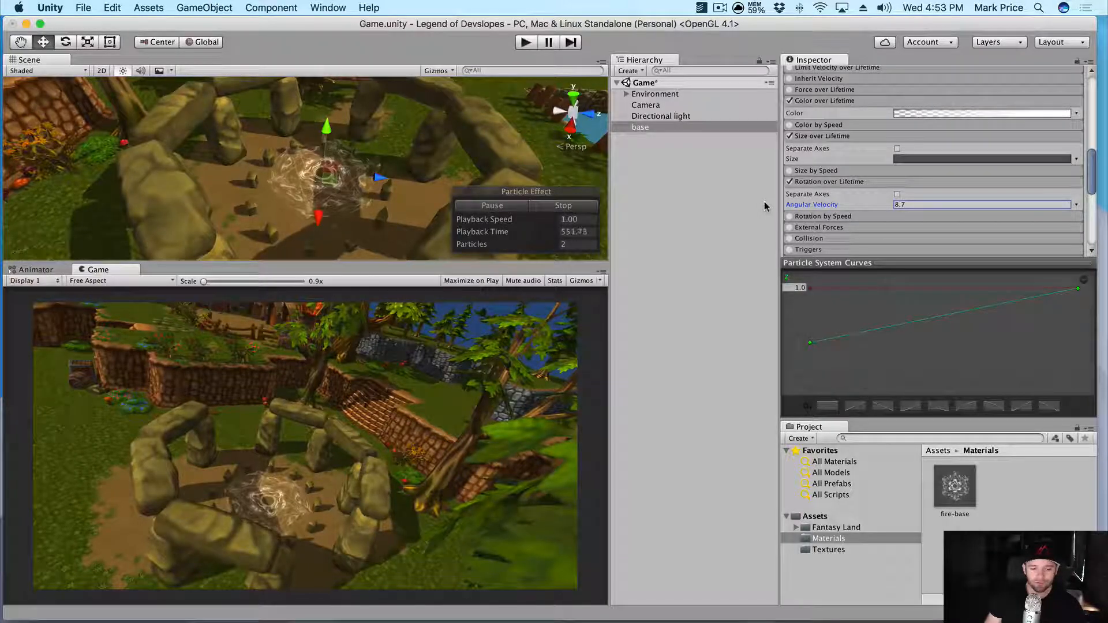
{"action": "scroll", "coordinate": [411, 222], "scroll_direction": "up", "scroll_amount": 4}
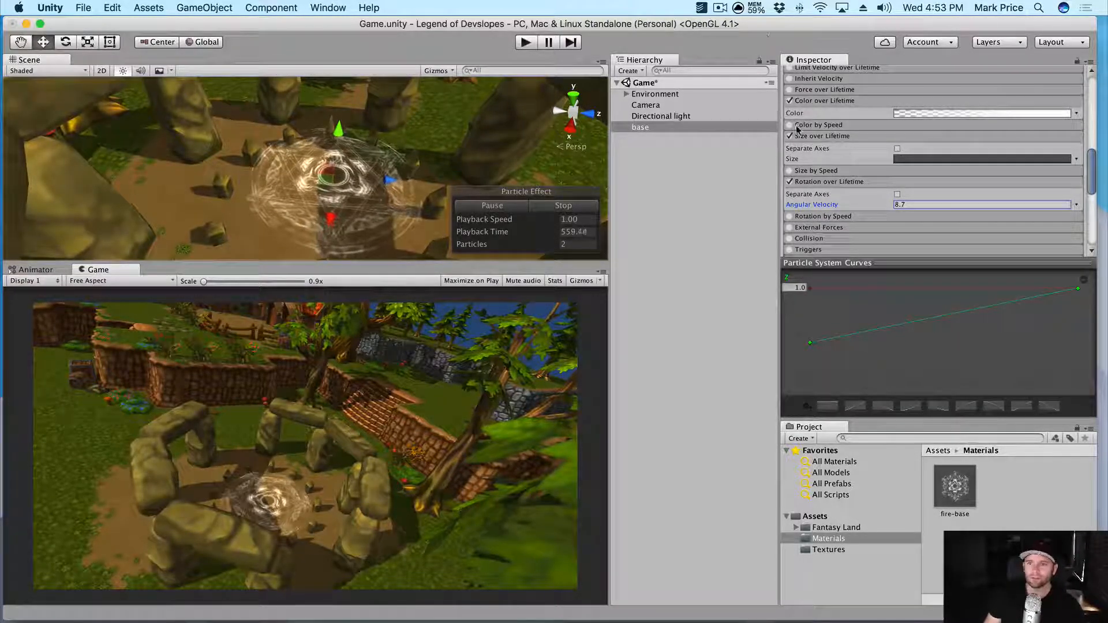
- Open the base Start Color picker and switch its value display back to hue values
{"action": "left_click_drag", "start_coordinate": [887, 265], "coordinate": [908, 358]}
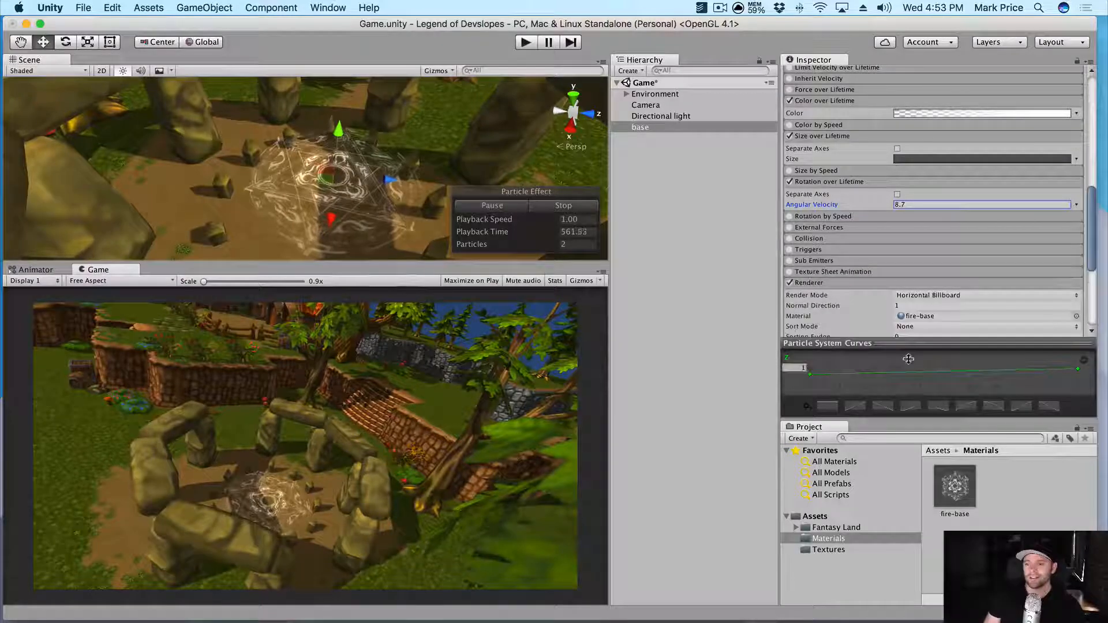
{"action": "scroll", "coordinate": [888, 285], "scroll_direction": "up", "scroll_amount": 10}
{"action": "scroll", "coordinate": [887, 285], "scroll_direction": "down", "scroll_amount": 3}
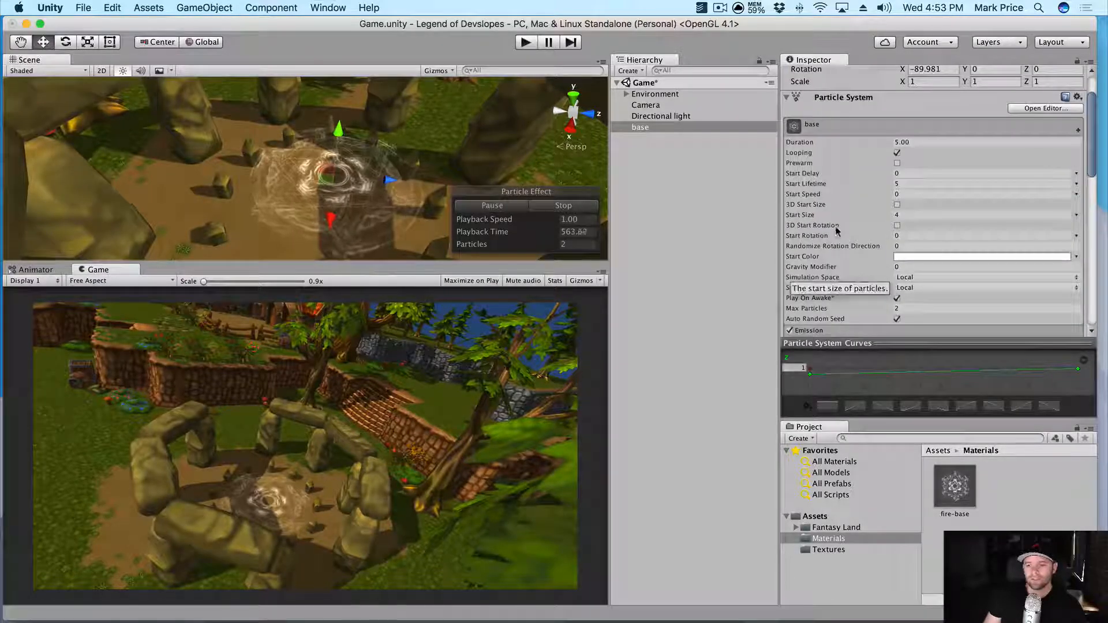
{"action": "left_click", "coordinate": [922, 258]}
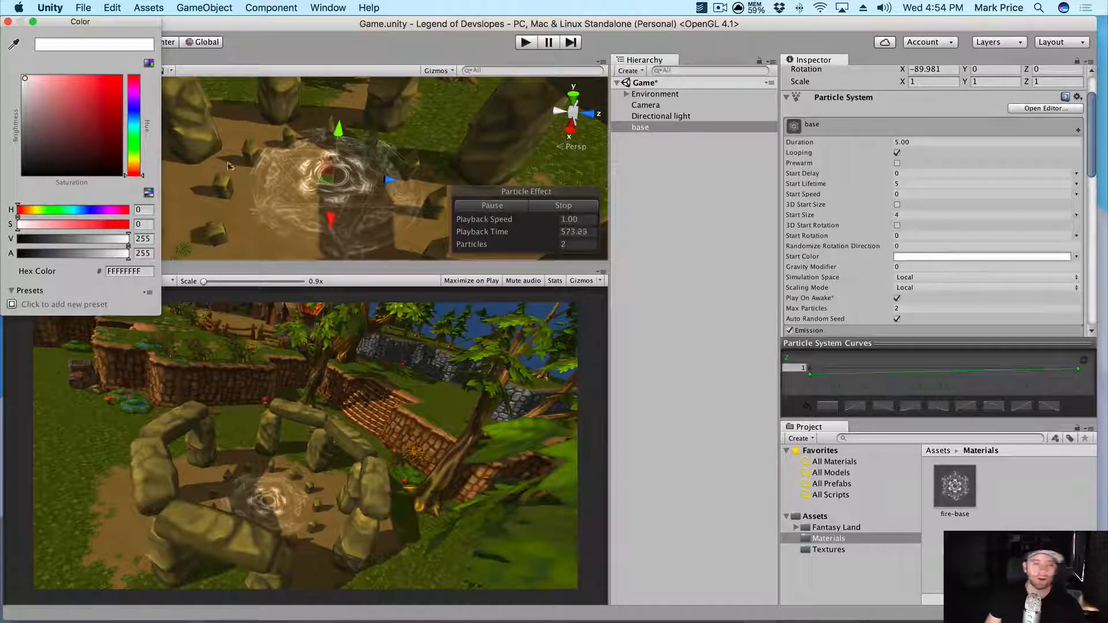
{"action": "left_click", "coordinate": [148, 193]}
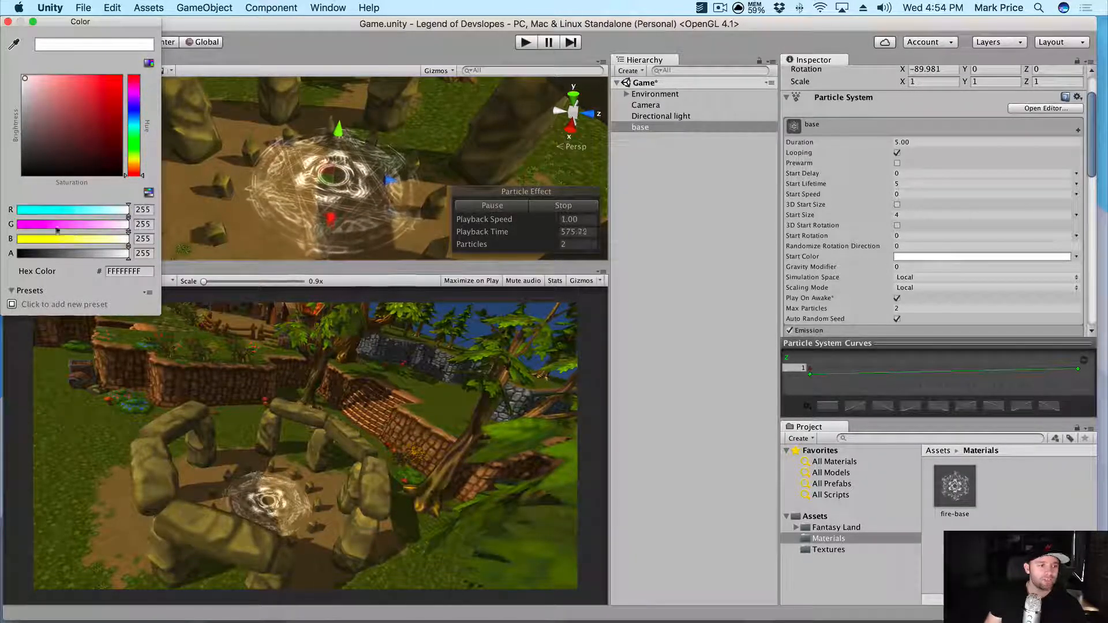
{"action": "left_click", "coordinate": [150, 193]}
{"action": "left_click", "coordinate": [150, 194]}
{"action": "left_click", "coordinate": [149, 194]}
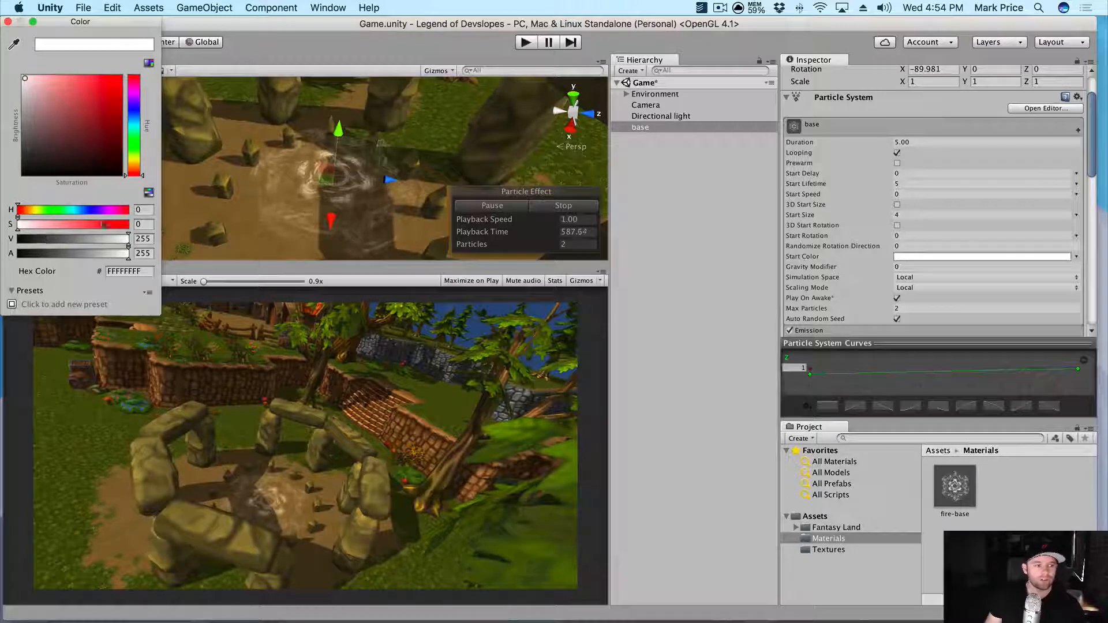
- Tune the Start Color's hue, saturation and brightness to a golden orange
{"action": "left_click_drag", "start_coordinate": [33, 209], "coordinate": [32, 210]}
{"action": "mouse_move", "coordinate": [105, 88]}
{"action": "left_mouse_down"}
{"action": "mouse_move", "coordinate": [88, 118]}
{"action": "mouse_move", "coordinate": [102, 108]}
{"action": "left_mouse_up"}
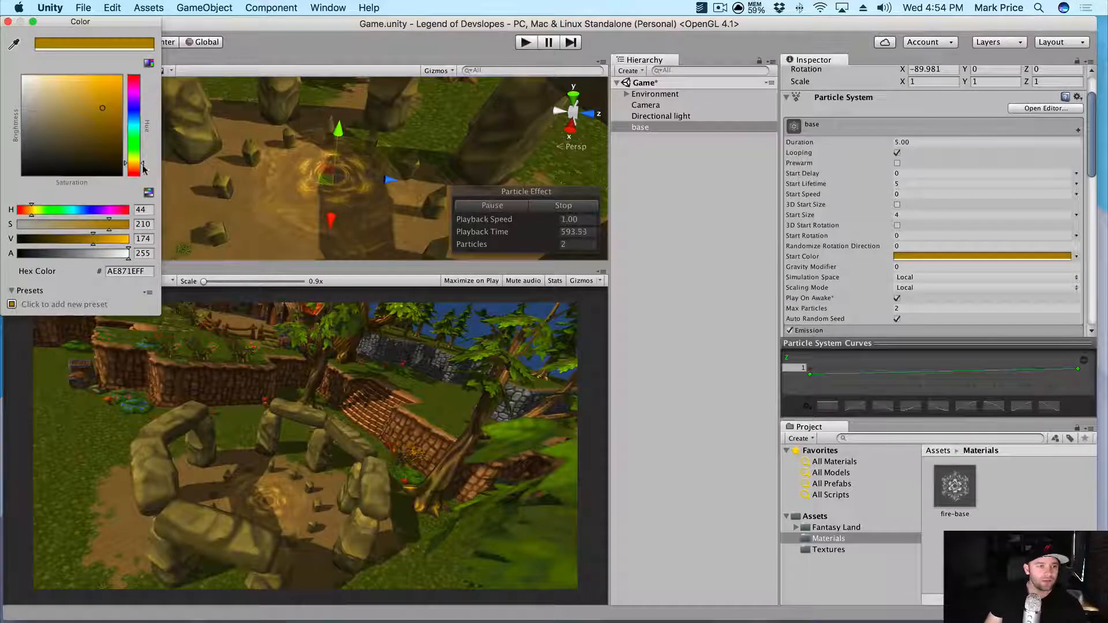
{"action": "left_click_drag", "start_coordinate": [137, 166], "coordinate": [133, 169]}
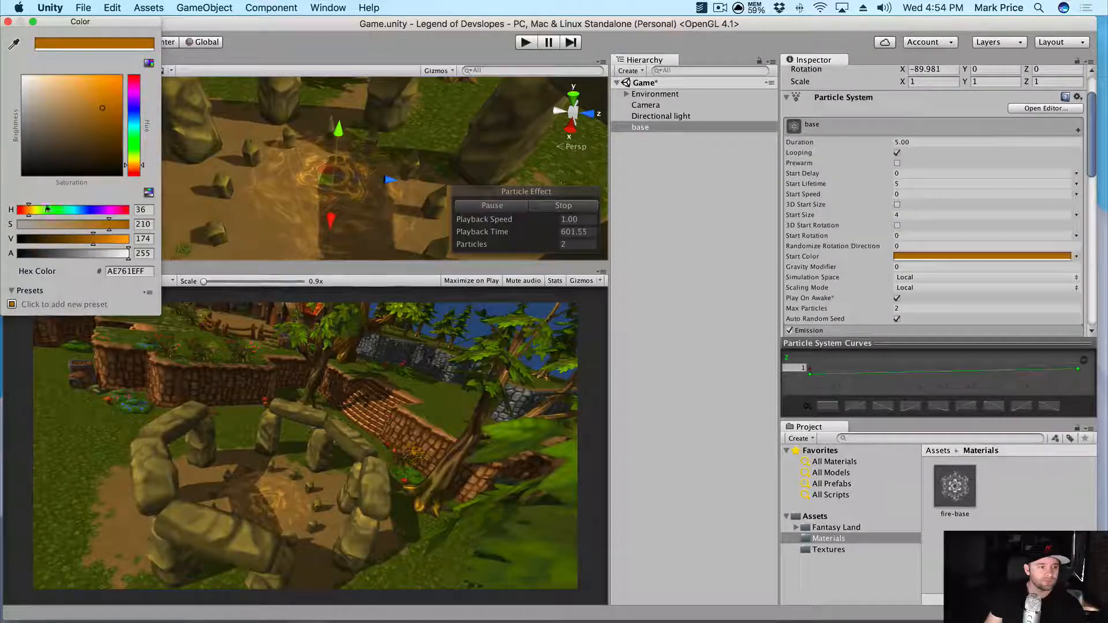
{"action": "left_click_drag", "start_coordinate": [28, 210], "coordinate": [26, 211]}
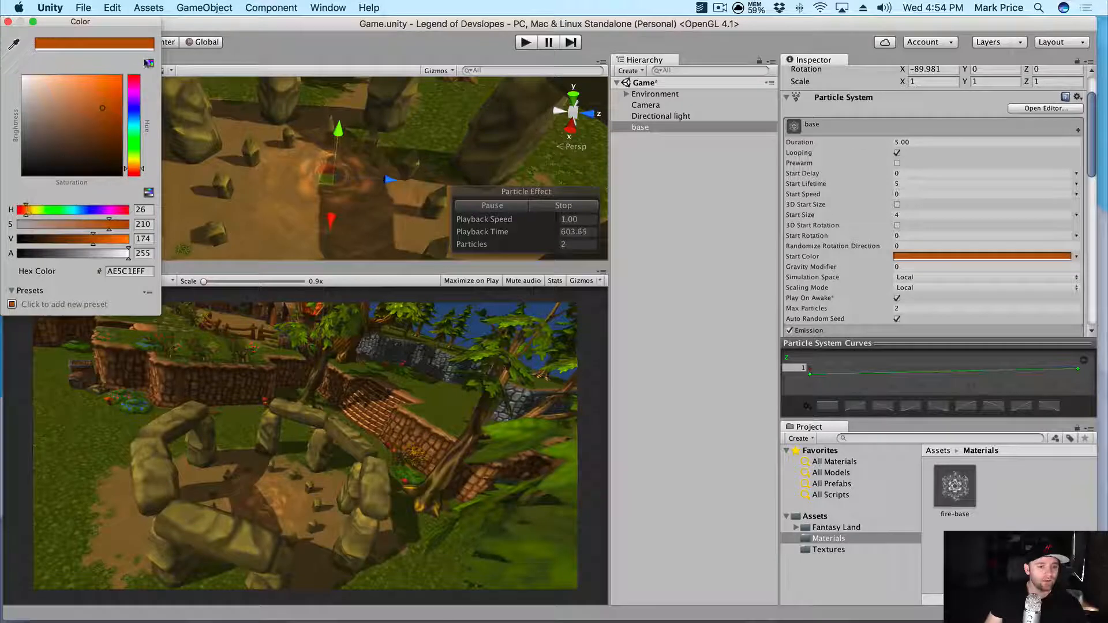
{"action": "left_click_drag", "start_coordinate": [98, 110], "coordinate": [105, 108]}
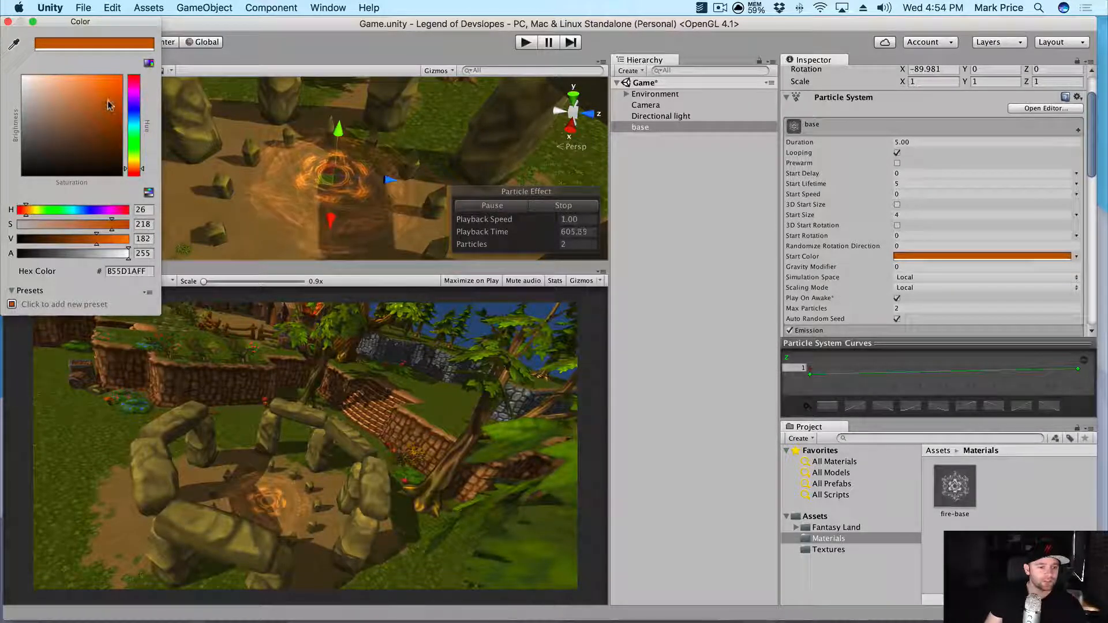
{"action": "left_click_drag", "start_coordinate": [92, 225], "coordinate": [122, 228]}
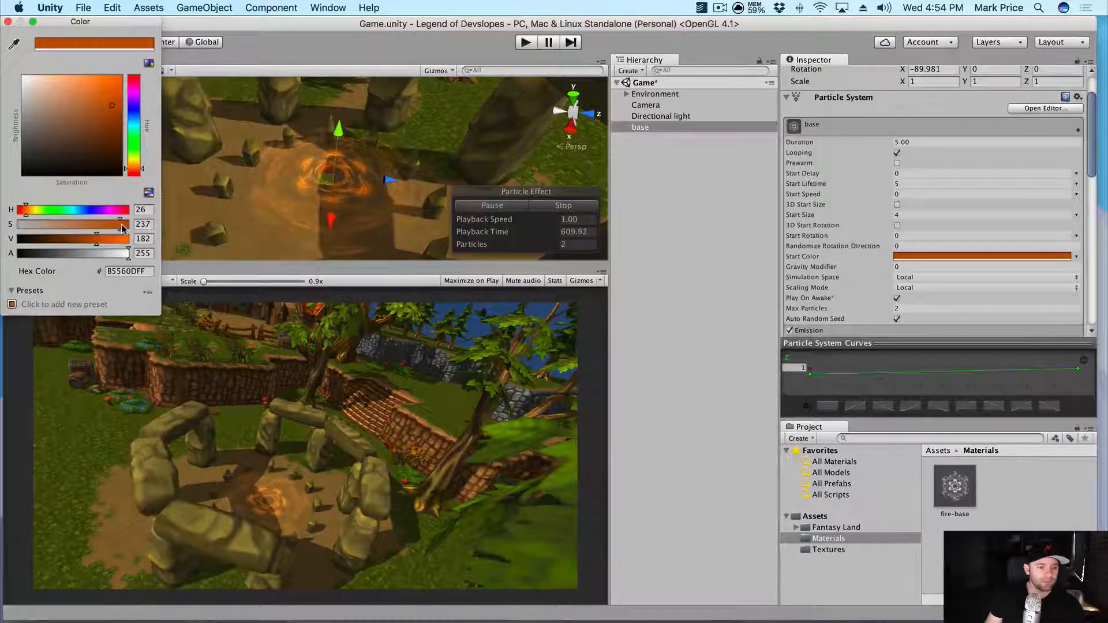
{"action": "left_click_drag", "start_coordinate": [133, 168], "coordinate": [134, 167]}
{"action": "left_click", "coordinate": [8, 21]}
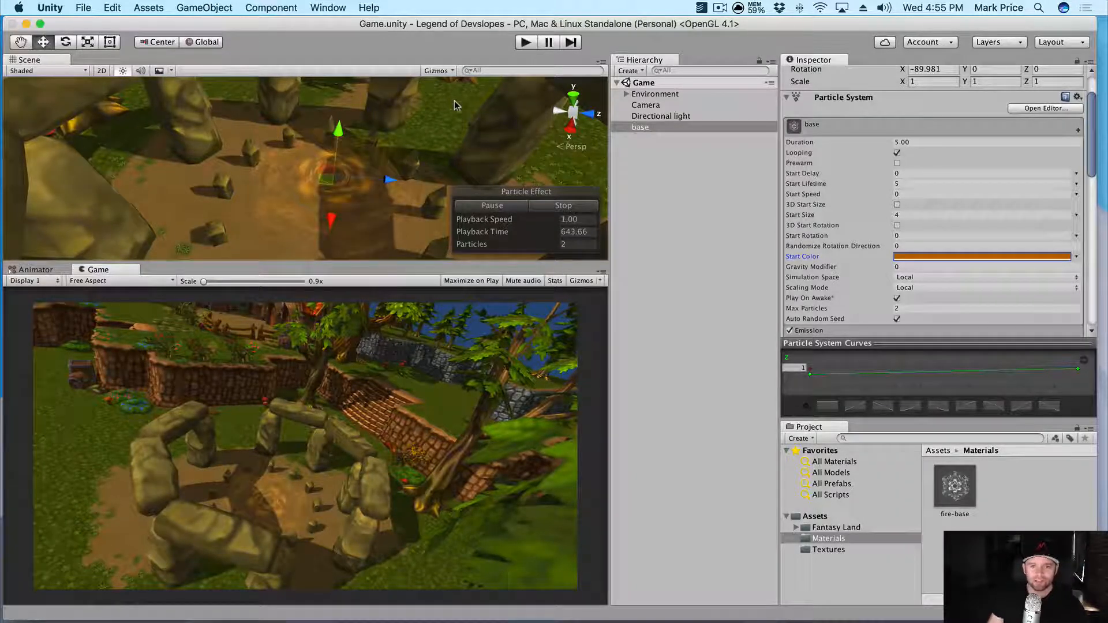
- Create a new material named 'fire' in the Materials folder
{"action": "left_click_drag", "start_coordinate": [458, 90], "coordinate": [603, 54], "text": "alt"}
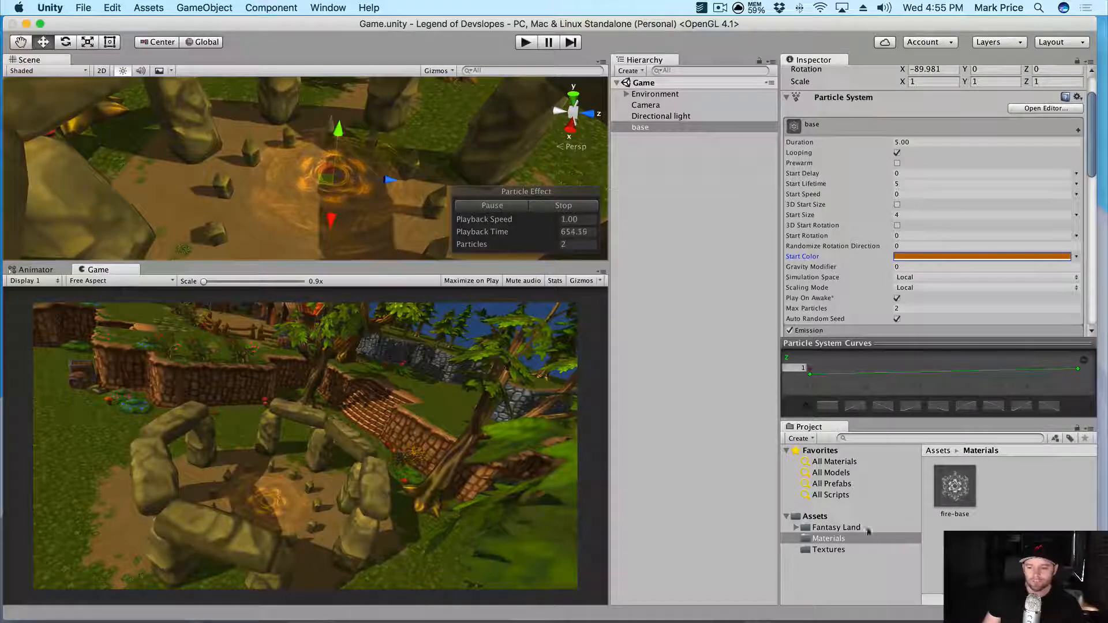
{"action": "right_click", "coordinate": [847, 551]}
{"action": "left_click", "coordinate": [775, 558]}
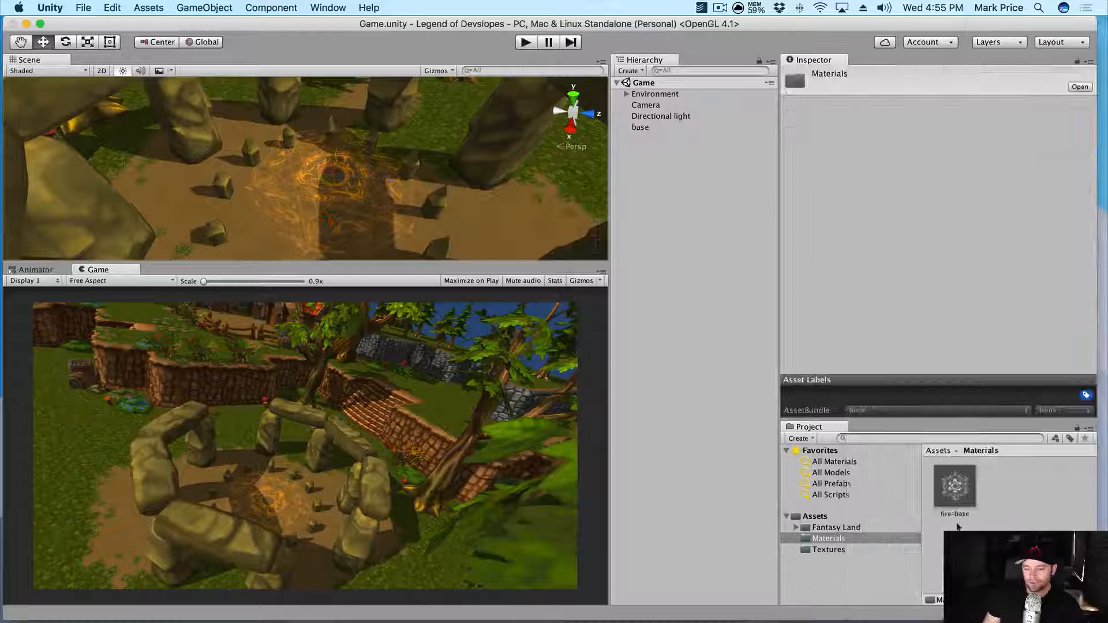
{"action": "left_click", "coordinate": [828, 551]}
{"action": "left_click", "coordinate": [827, 540]}
{"action": "right_click", "coordinate": [811, 368]}
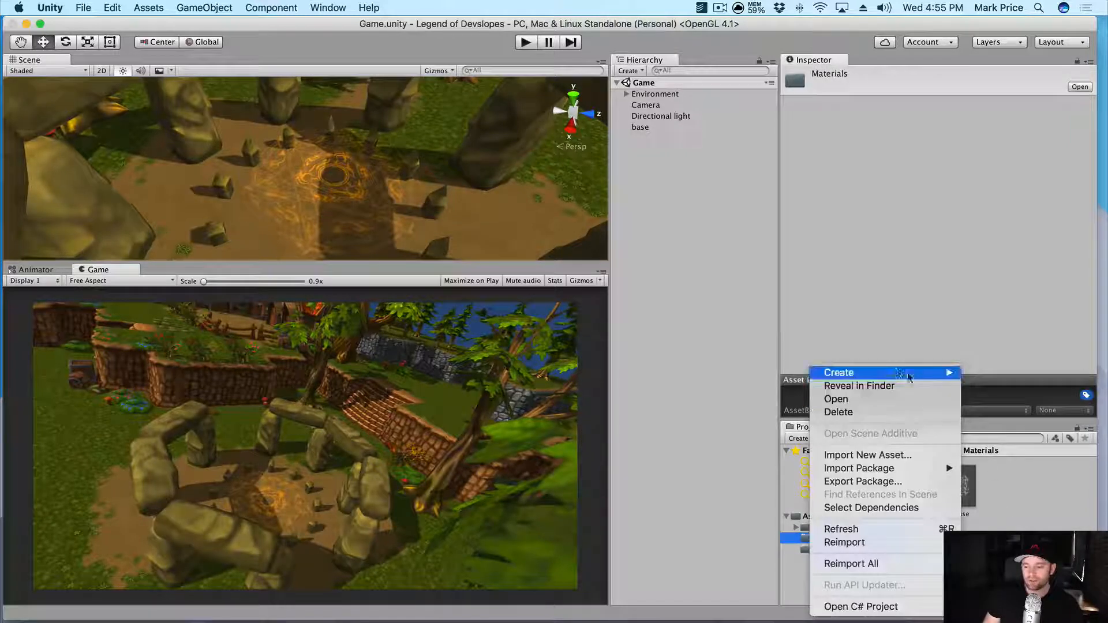
{"action": "mouse_move", "coordinate": [838, 372]}
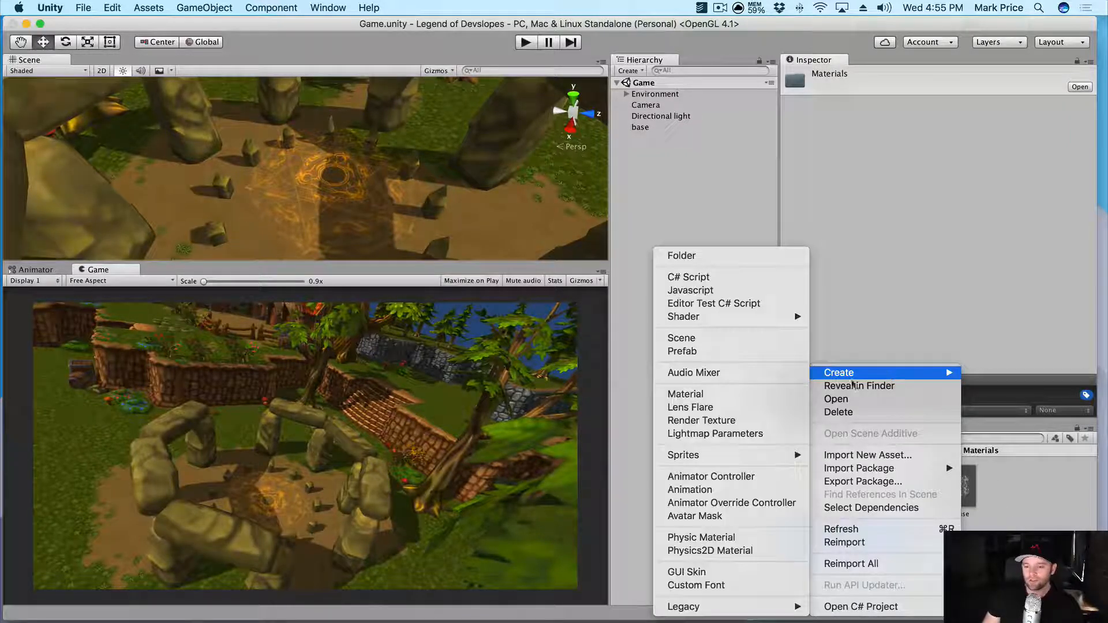
{"action": "left_click", "coordinate": [701, 388]}
{"action": "type", "text": "fire"}
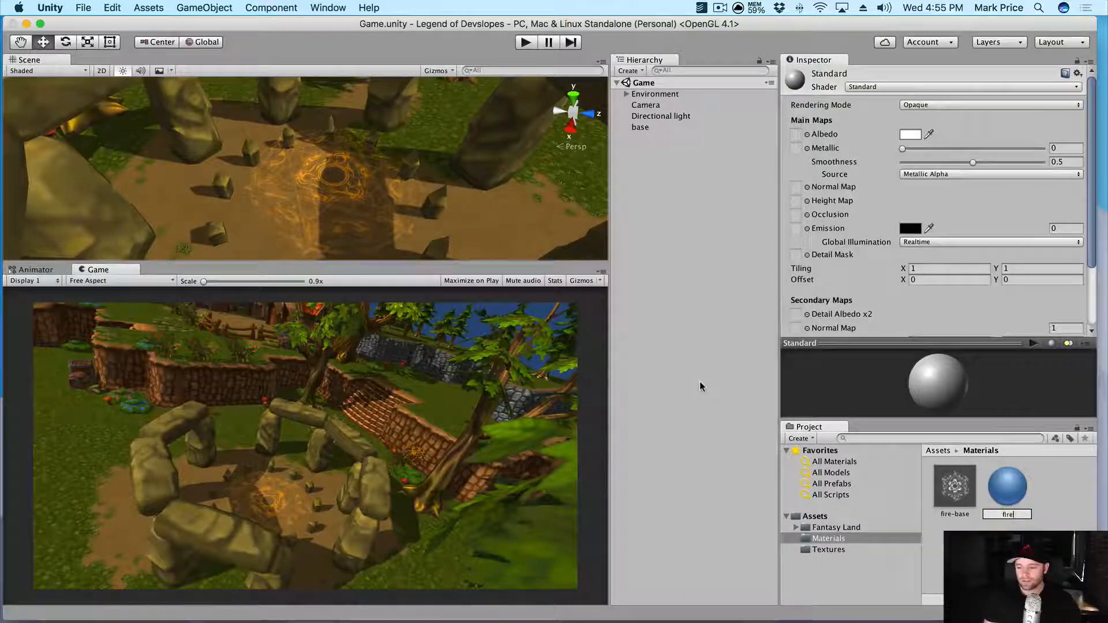
{"action": "key", "text": "Return"}
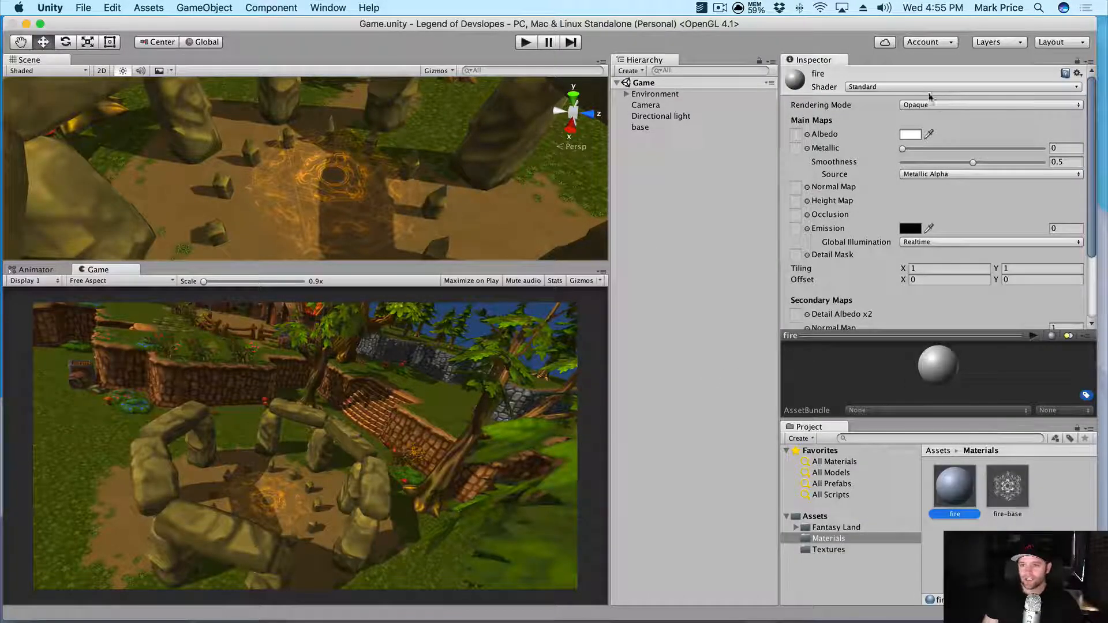
- Set the fire material's shader to Particles/Additive with the fire texture as Particle Texture
{"action": "left_click", "coordinate": [893, 88]}
{"action": "mouse_move", "coordinate": [884, 160]}
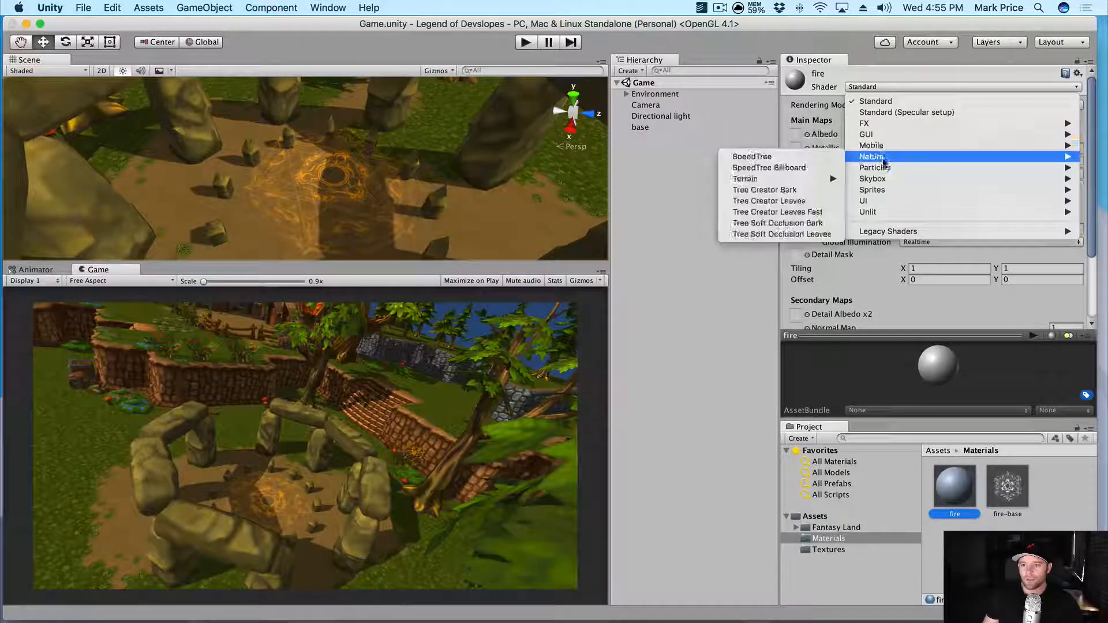
{"action": "left_click", "coordinate": [750, 167]}
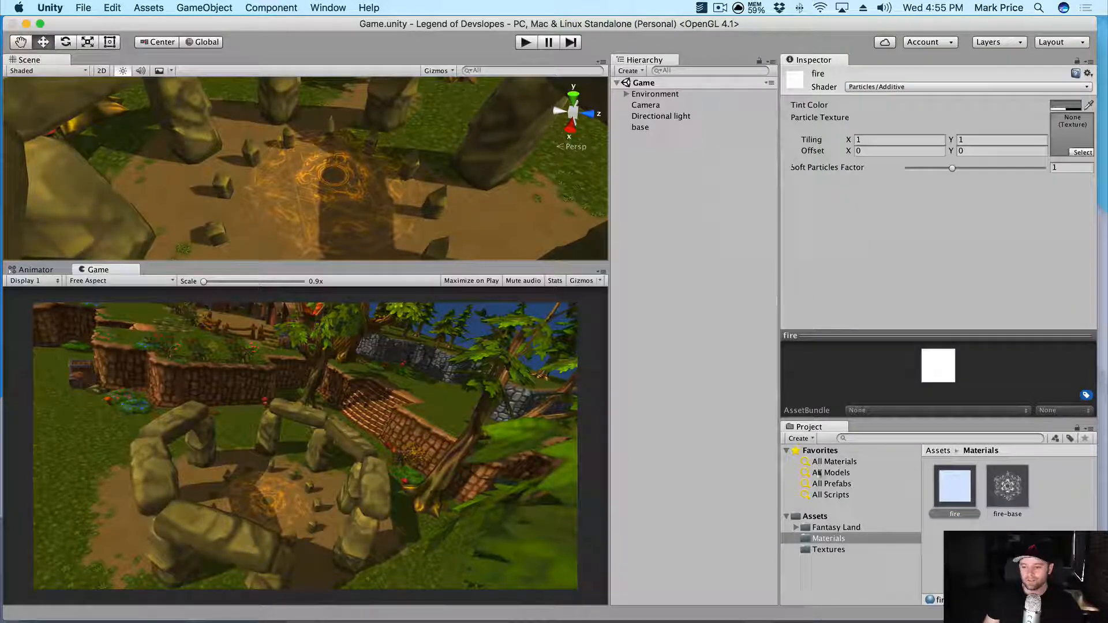
{"action": "left_click", "coordinate": [829, 549]}
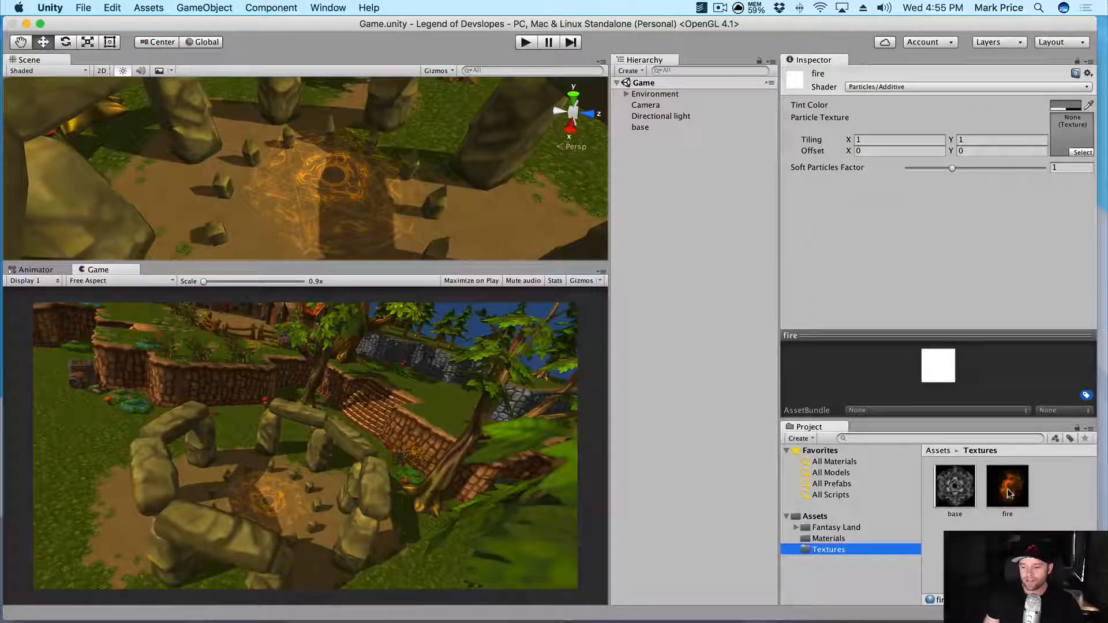
{"action": "left_click_drag", "start_coordinate": [1008, 486], "coordinate": [1062, 136]}
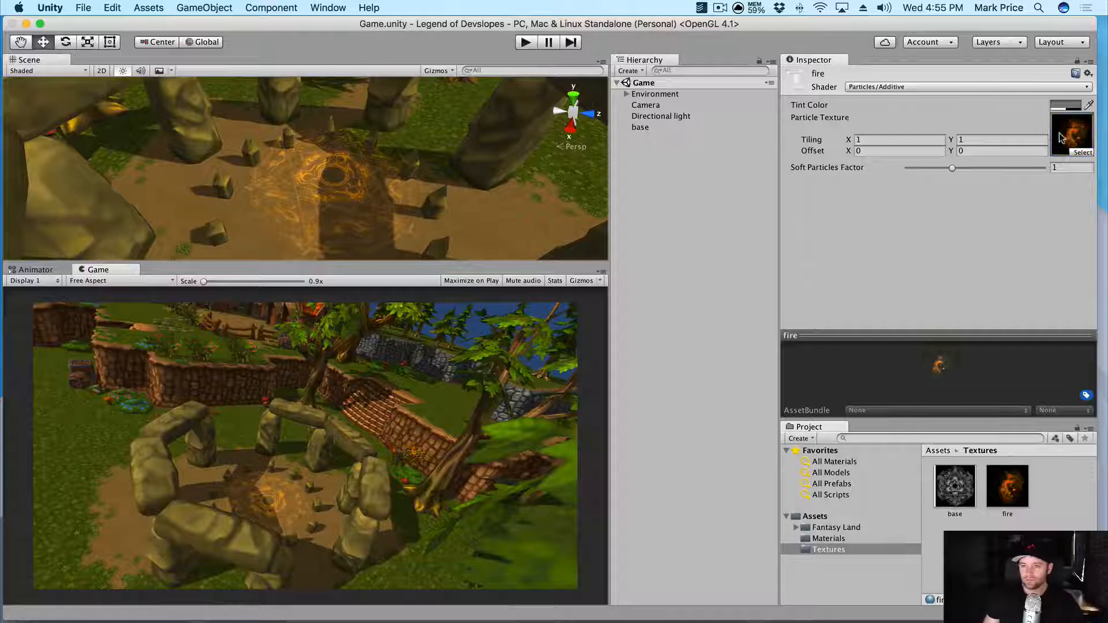
{"action": "left_click", "coordinate": [663, 155]}
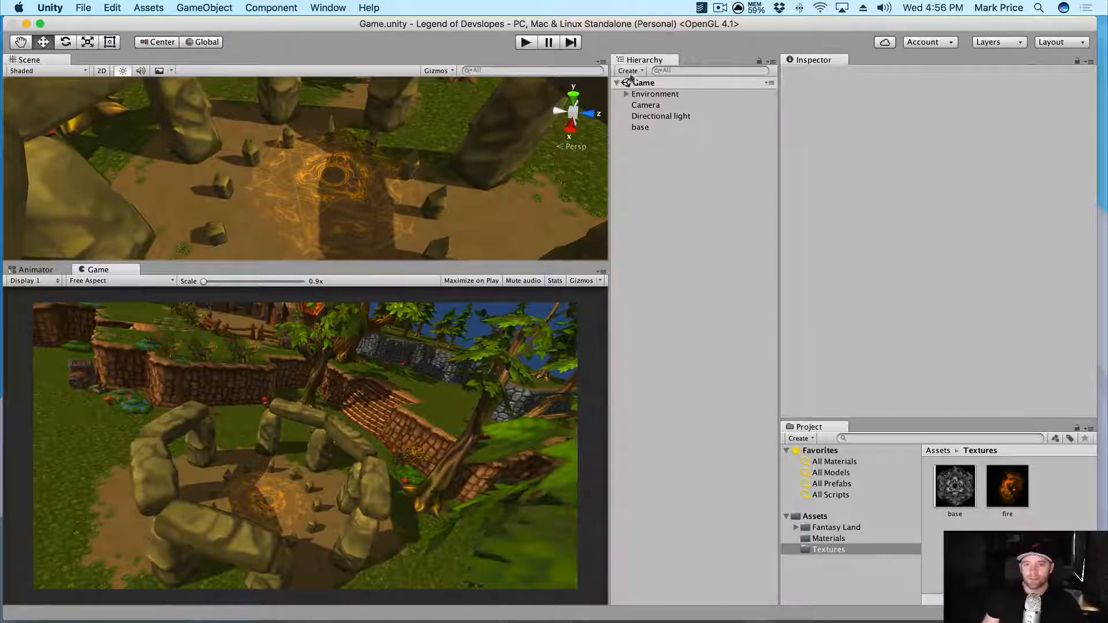
- Add a new particle system to the scene named 'Fire'
{"action": "right_click", "coordinate": [646, 160]}
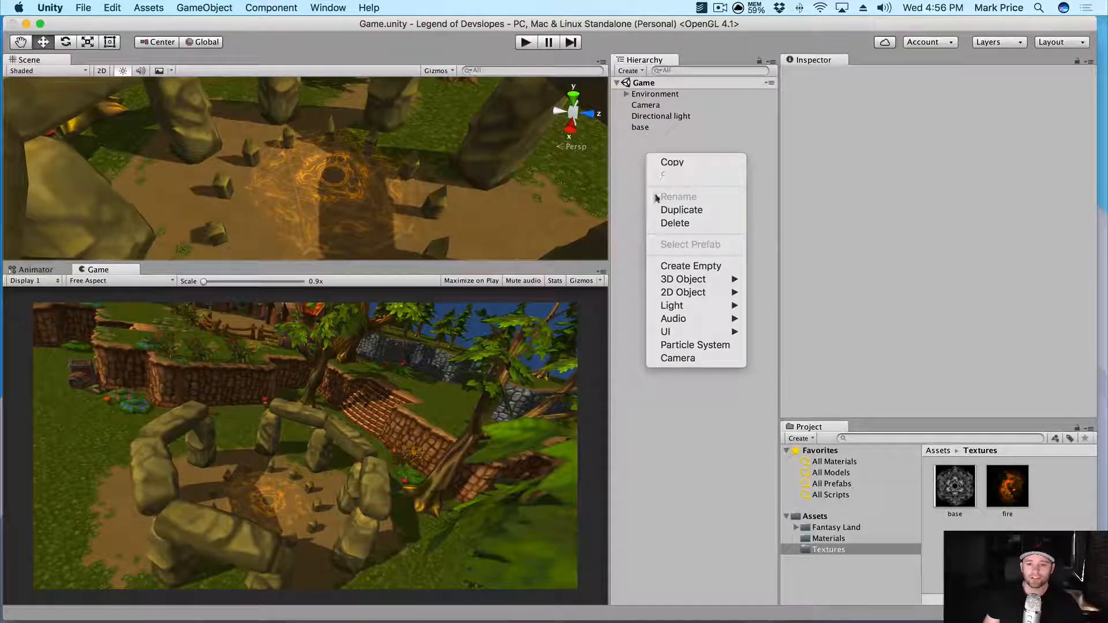
{"action": "left_click", "coordinate": [687, 345]}
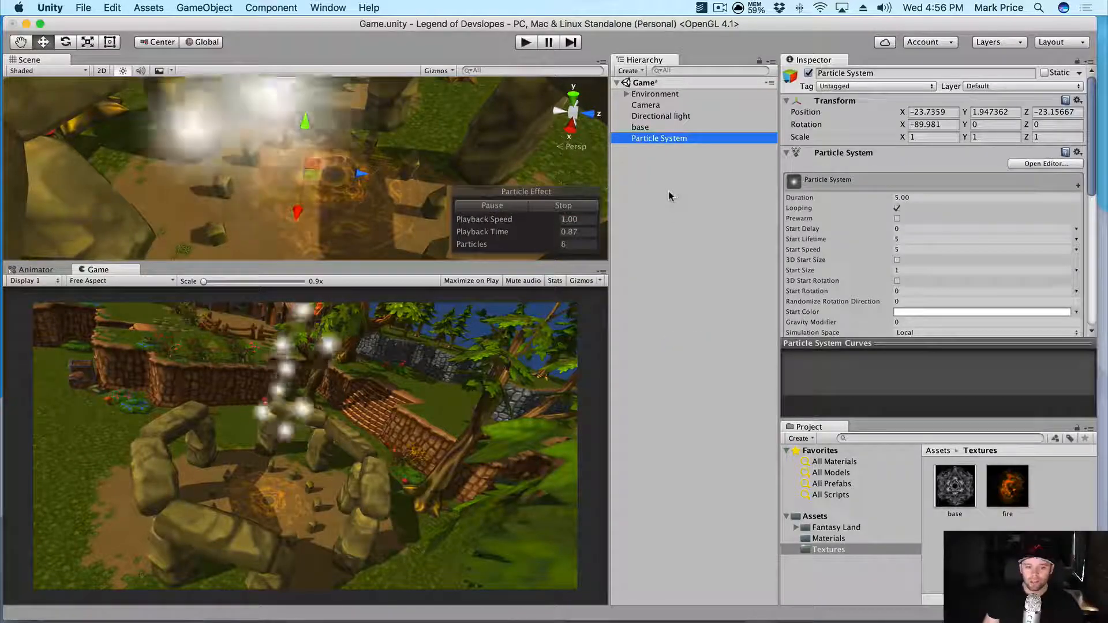
{"action": "type", "text": "Fire"}
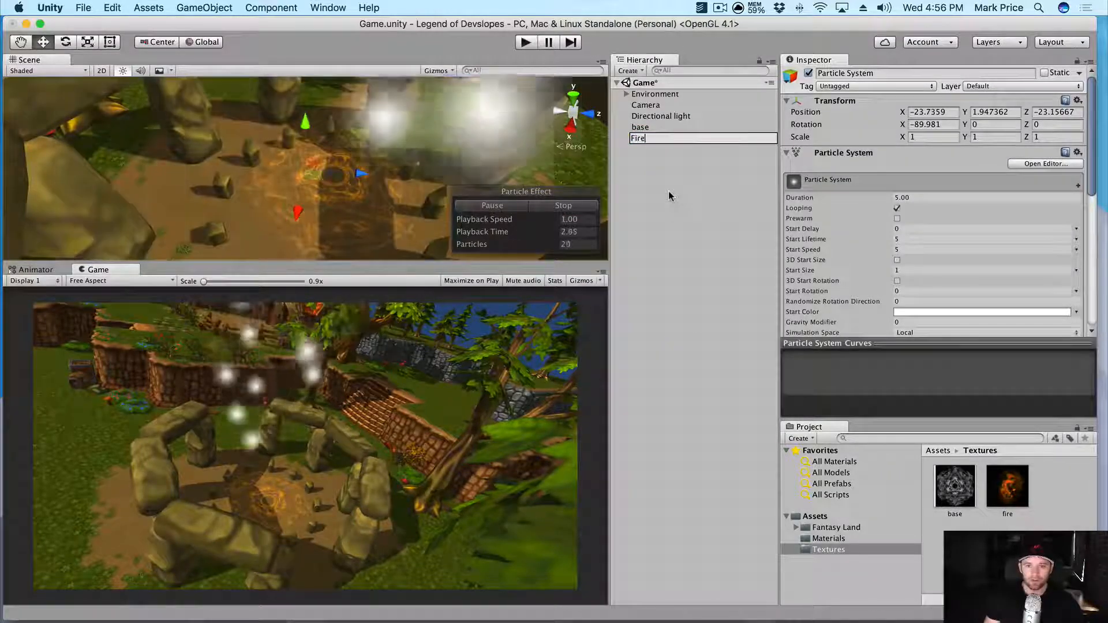
{"action": "key", "text": "Return"}
- Copy base's X position -25.26 into Fire's Transform
{"action": "left_click", "coordinate": [640, 127]}
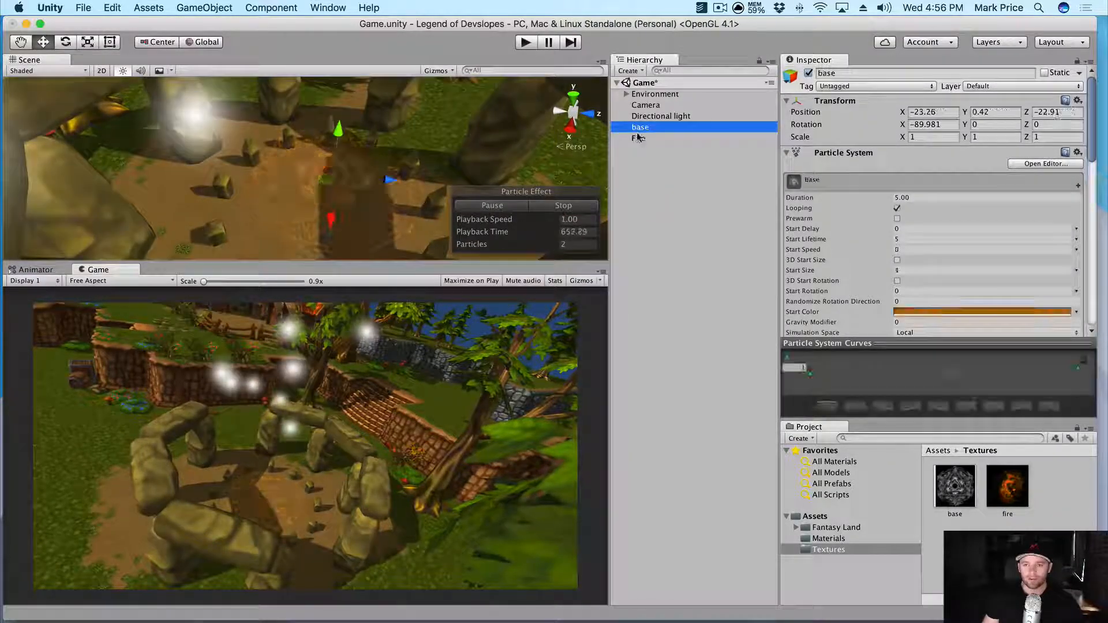
{"action": "left_click", "coordinate": [949, 113]}
{"action": "key", "text": "super+c"}
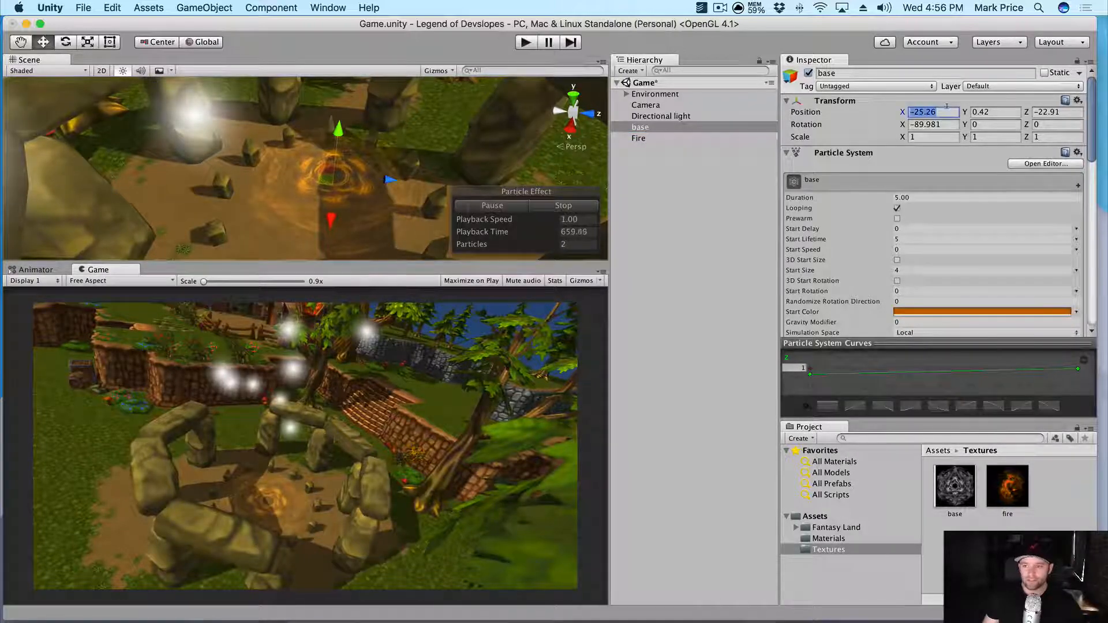
{"action": "left_click", "coordinate": [679, 138]}
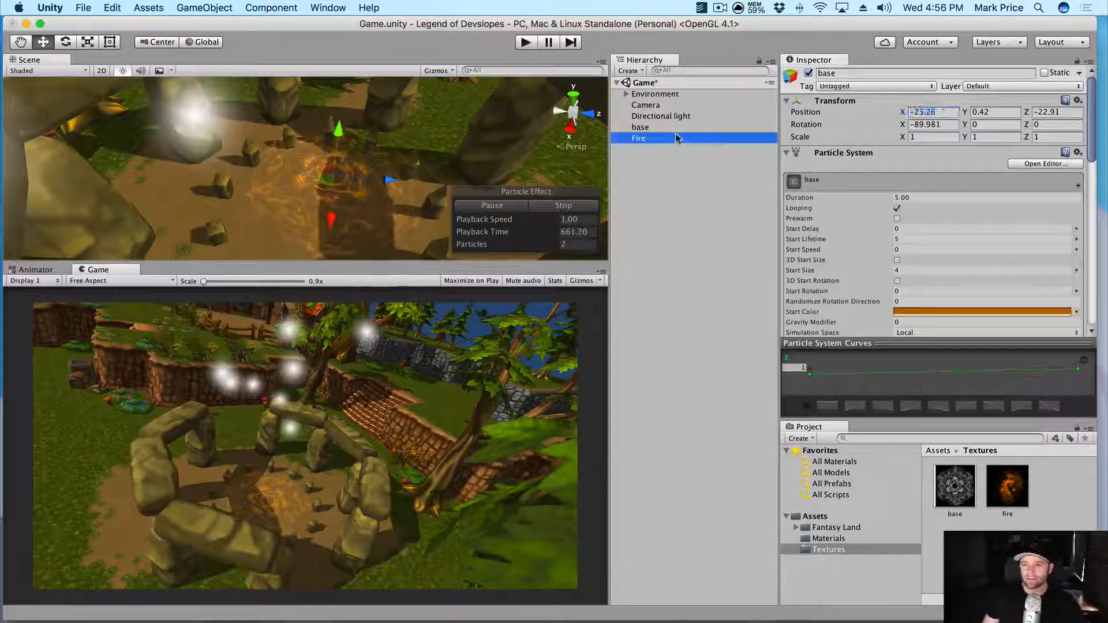
{"action": "left_click_drag", "start_coordinate": [954, 113], "coordinate": [840, 110]}
{"action": "key", "text": "super+v"}
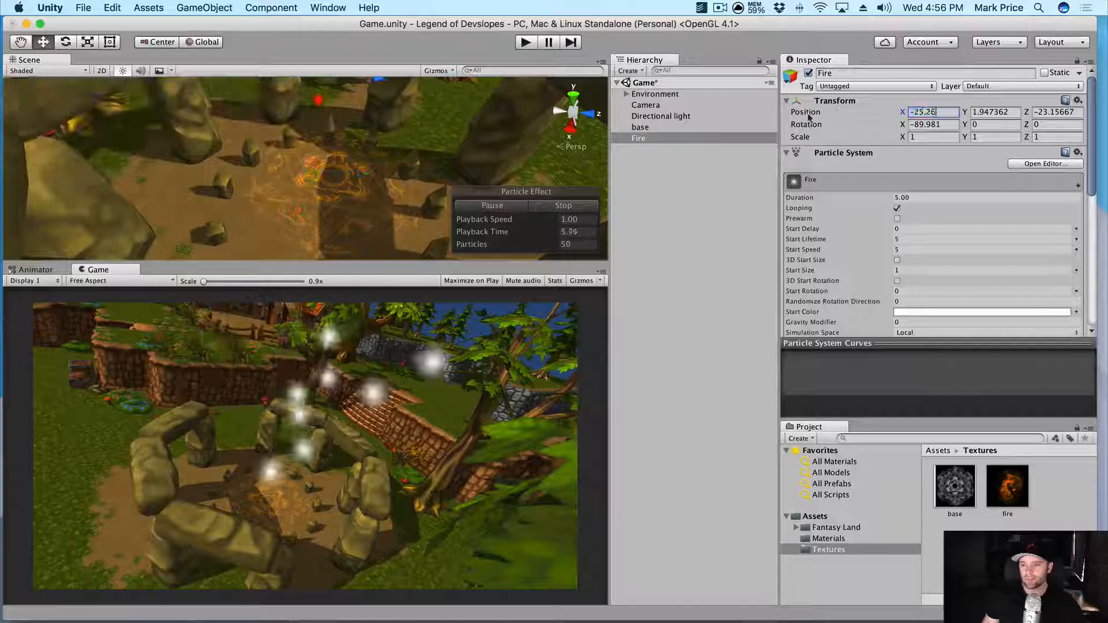
- Copy base's Y position 0.42 and Z position -22.91 into Fire's Transform
{"action": "left_click", "coordinate": [688, 129]}
{"action": "left_click_drag", "start_coordinate": [1002, 113], "coordinate": [931, 113]}
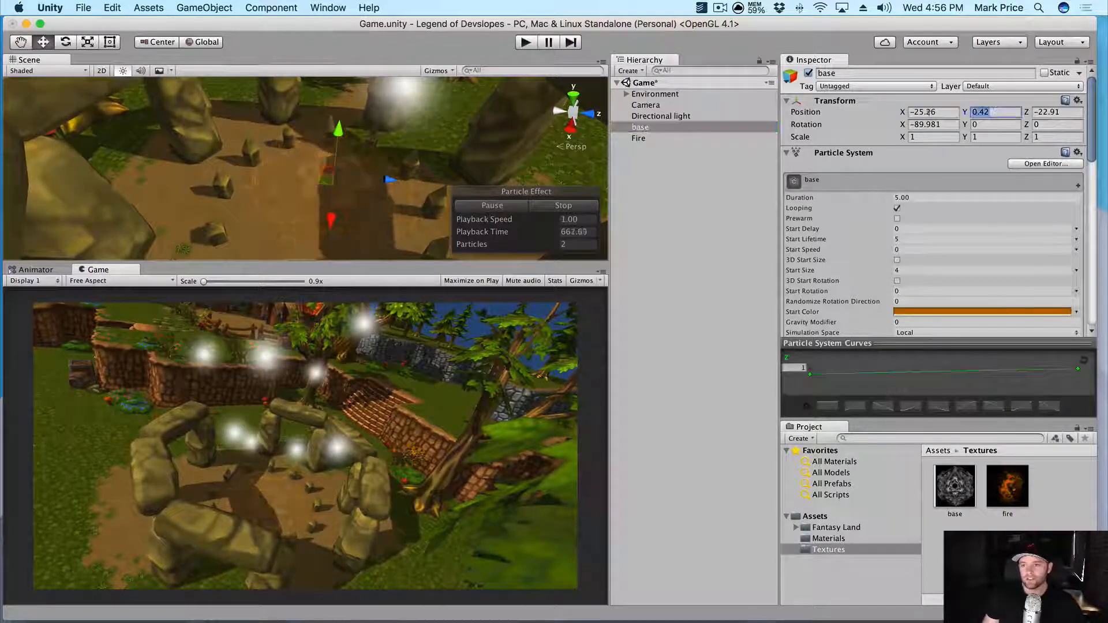
{"action": "left_click", "coordinate": [707, 138]}
{"action": "left_click_drag", "start_coordinate": [1017, 112], "coordinate": [893, 114]}
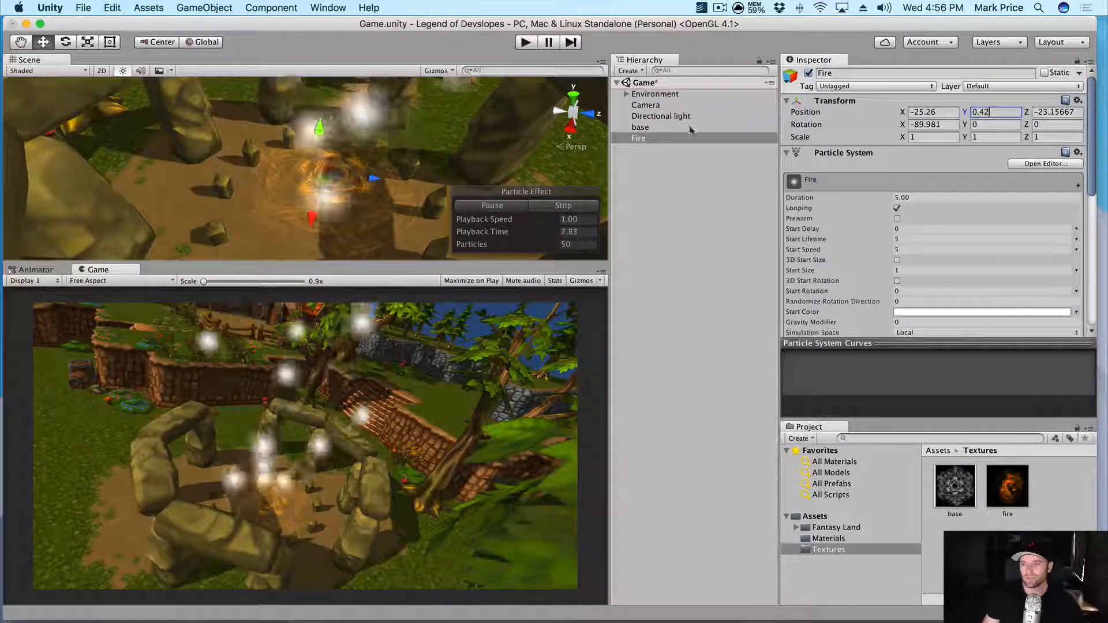
{"action": "left_click", "coordinate": [640, 128]}
{"action": "left_click", "coordinate": [1055, 112]}
{"action": "key", "text": "super+c"}
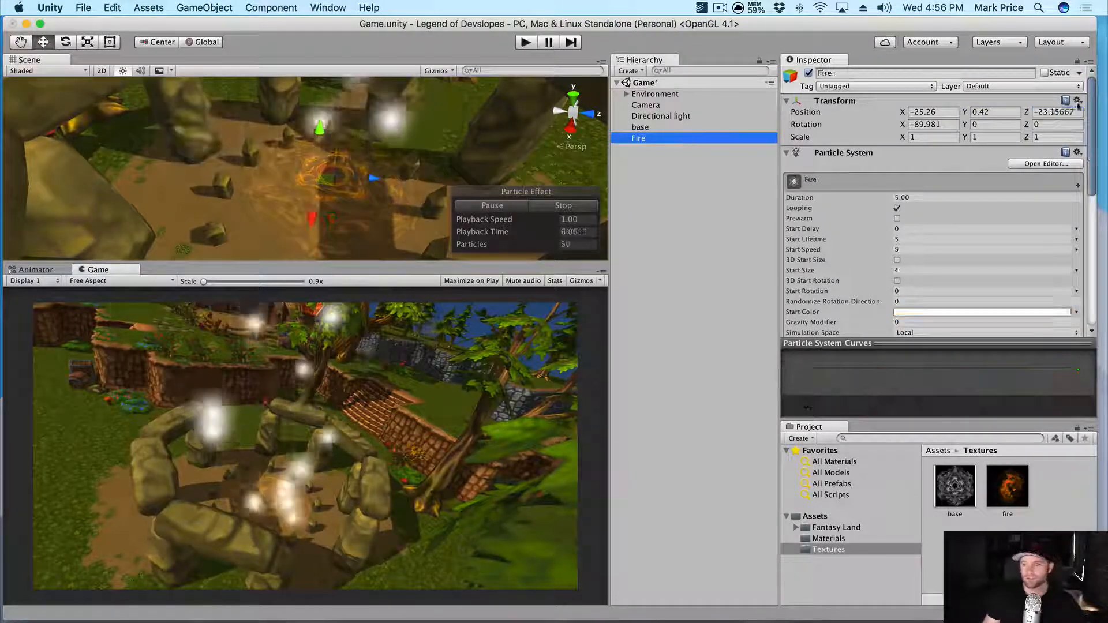
{"action": "triple_click", "coordinate": [1071, 112]}
{"action": "key", "text": "super+v"}
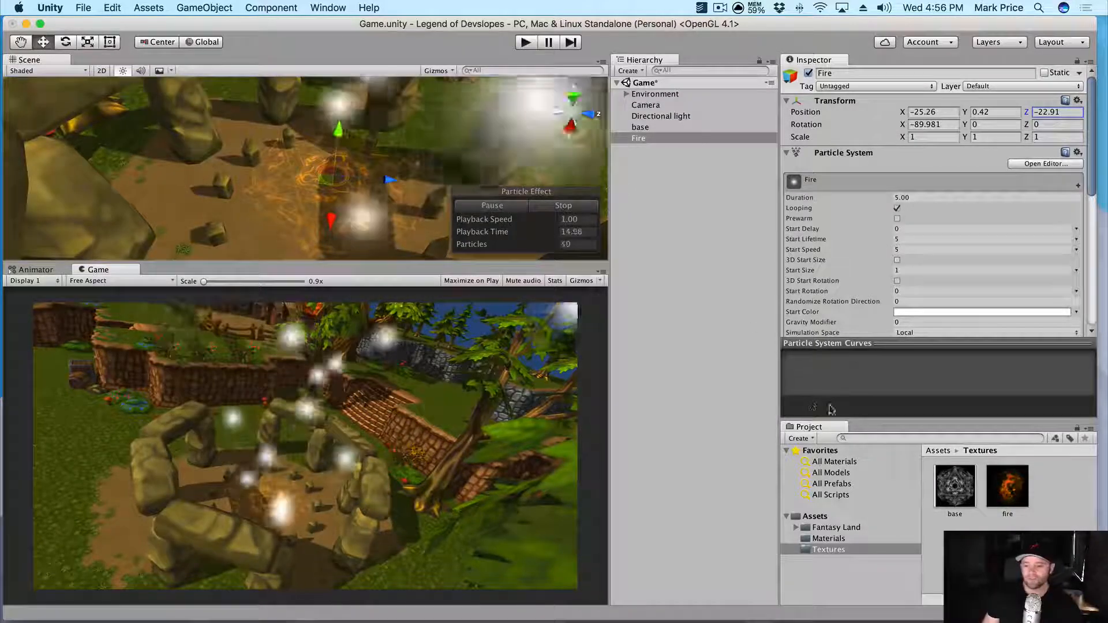
{"action": "left_click", "coordinate": [876, 538]}
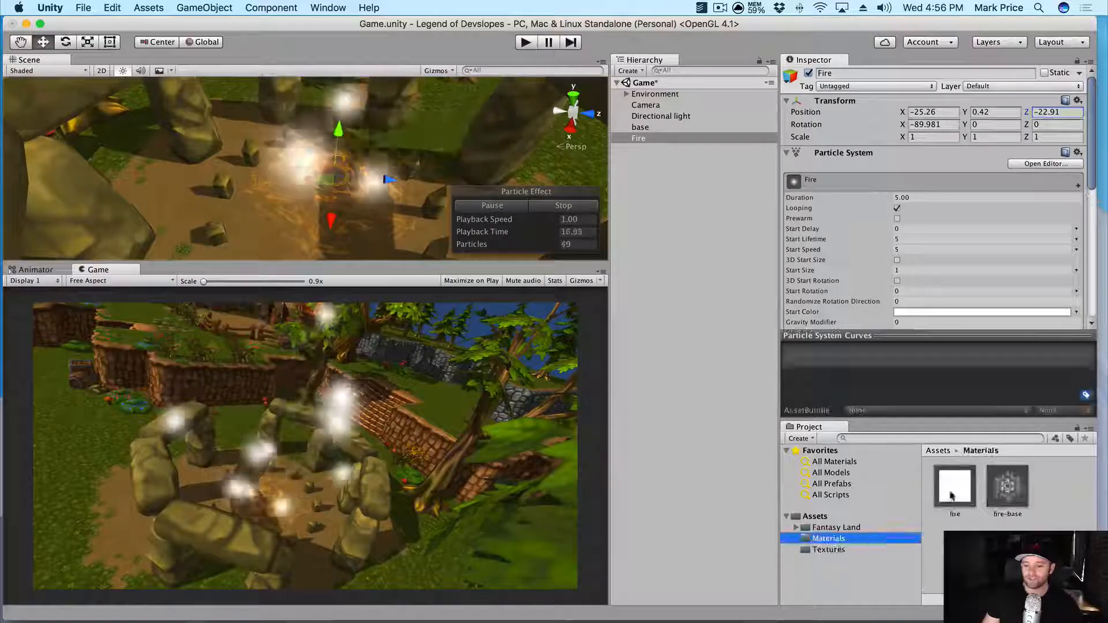
- Drag the fire material onto the Fire object so it emits orange flame sprites
{"action": "left_click_drag", "start_coordinate": [1008, 487], "coordinate": [643, 137]}
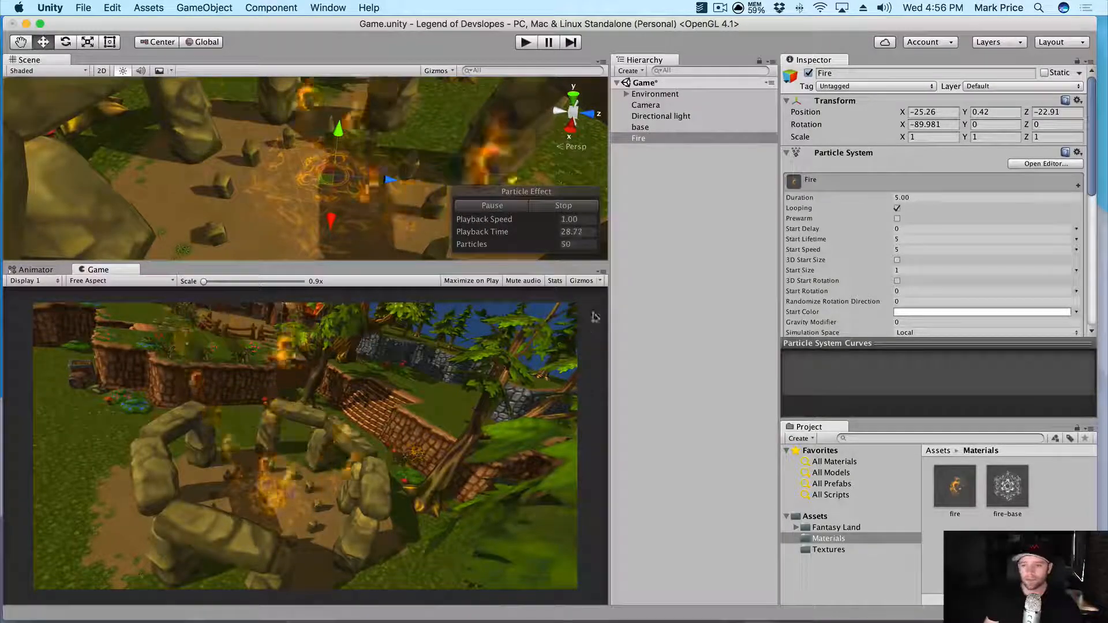
{"action": "scroll", "coordinate": [866, 225], "scroll_direction": "down", "scroll_amount": 2}
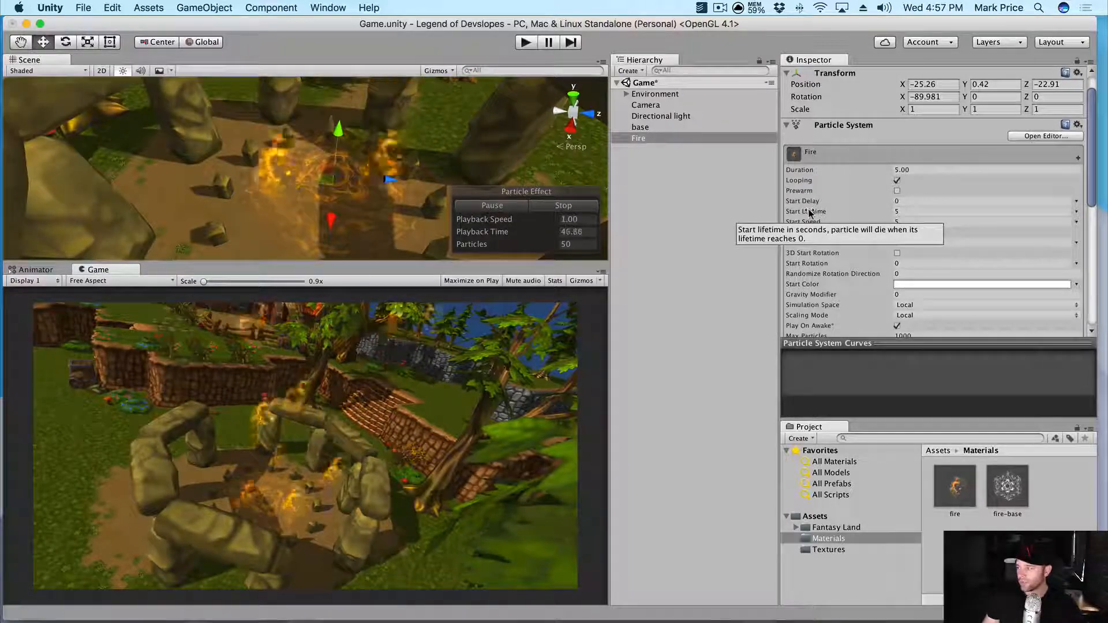
- Set Fire's Start Lifetime to random between two constants, 1 and 2
{"action": "left_click", "coordinate": [915, 211]}
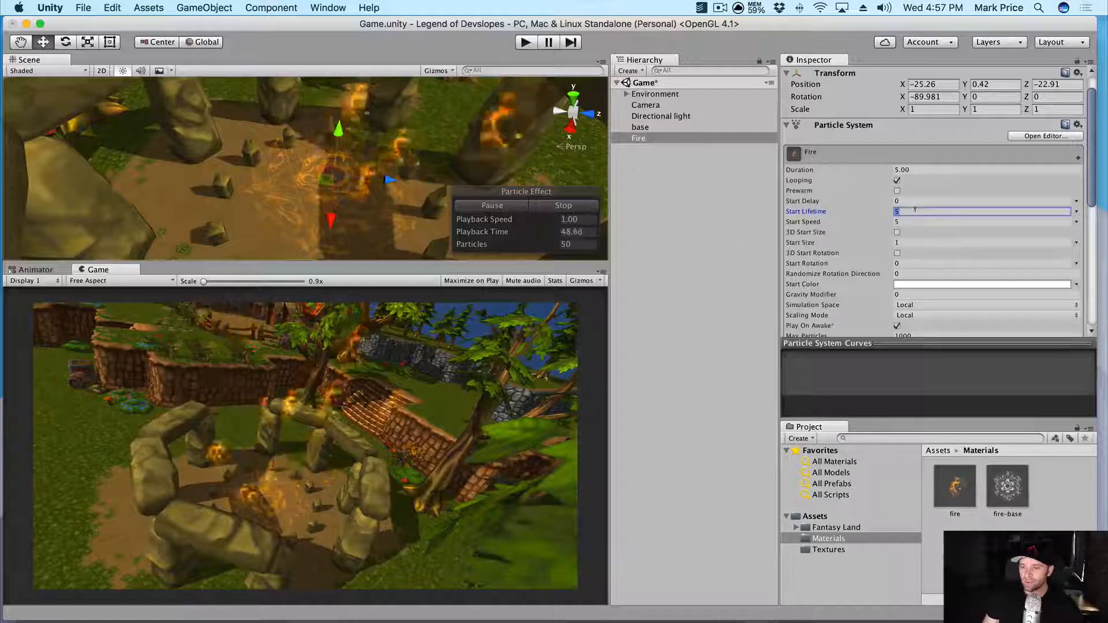
{"action": "type", "text": "1"}
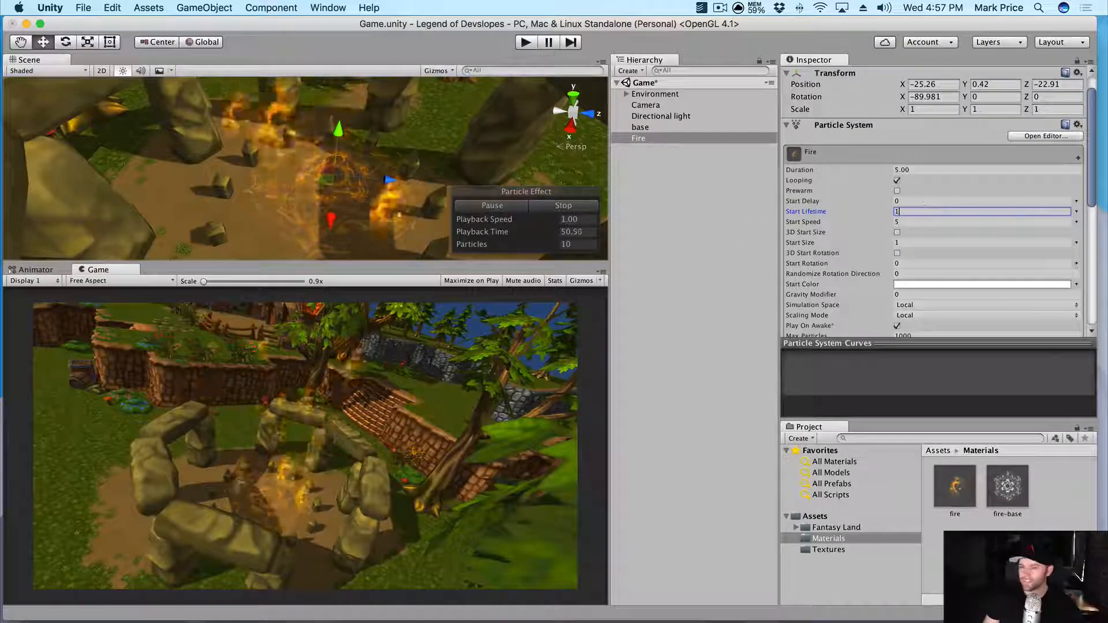
{"action": "left_click", "coordinate": [1077, 211]}
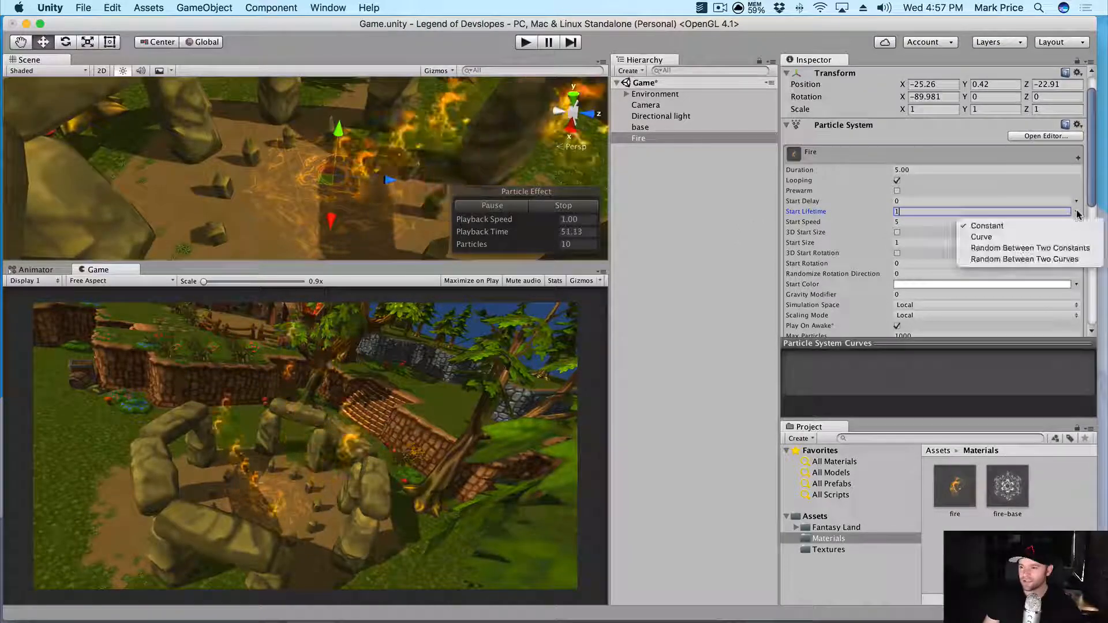
{"action": "left_click", "coordinate": [1064, 249]}
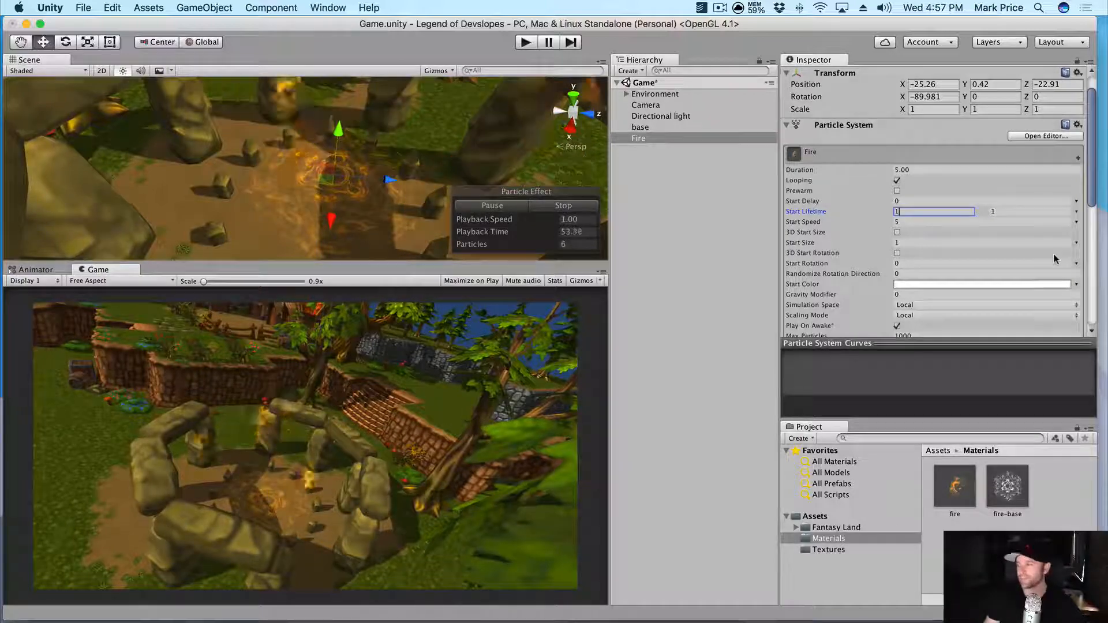
{"action": "type", "text": "0"}
{"action": "key", "text": "Tab"}
{"action": "type", "text": "2"}
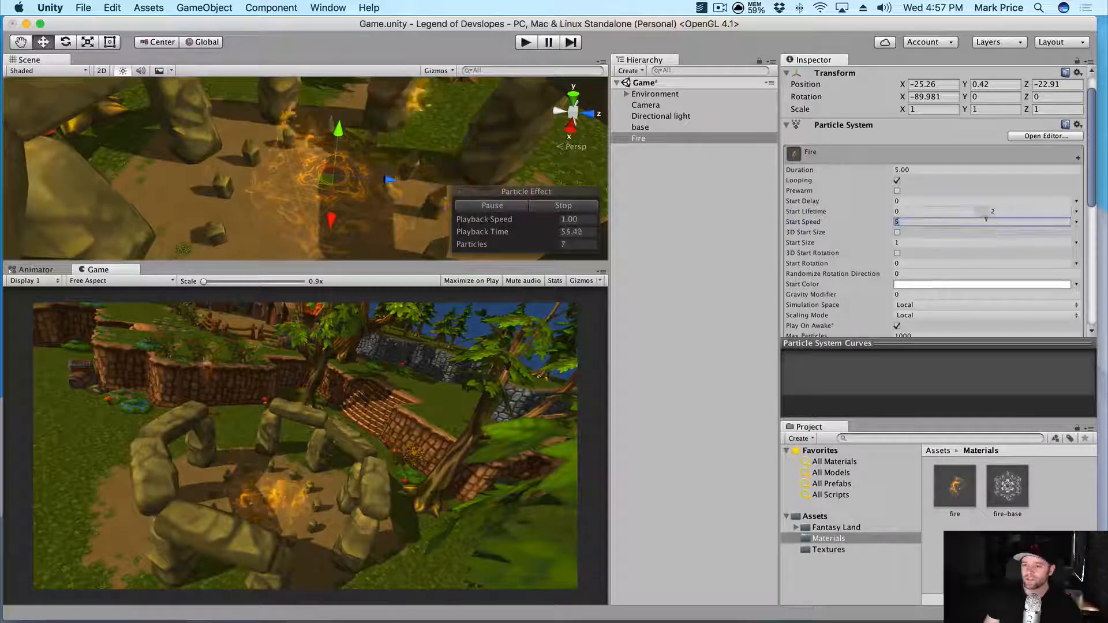
{"action": "left_click", "coordinate": [935, 209]}
{"action": "type", "text": "1"}
{"action": "key", "text": "Tab"}
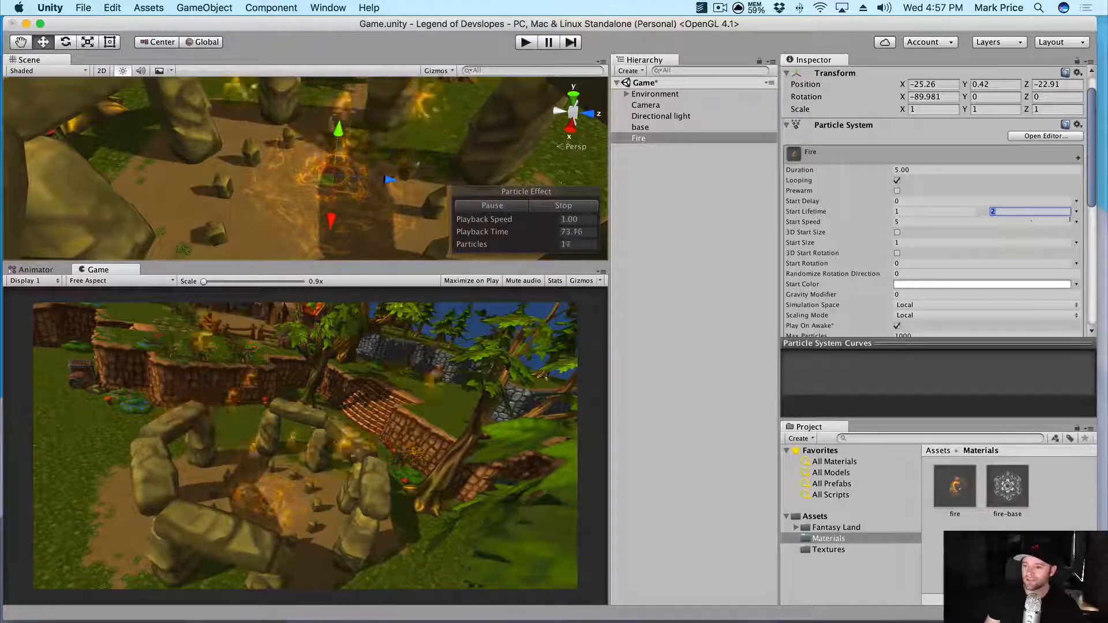
- Set Fire's Start Speed to random between 0.5 and 1.5
{"action": "left_click", "coordinate": [1076, 221]}
{"action": "left_click", "coordinate": [1015, 256]}
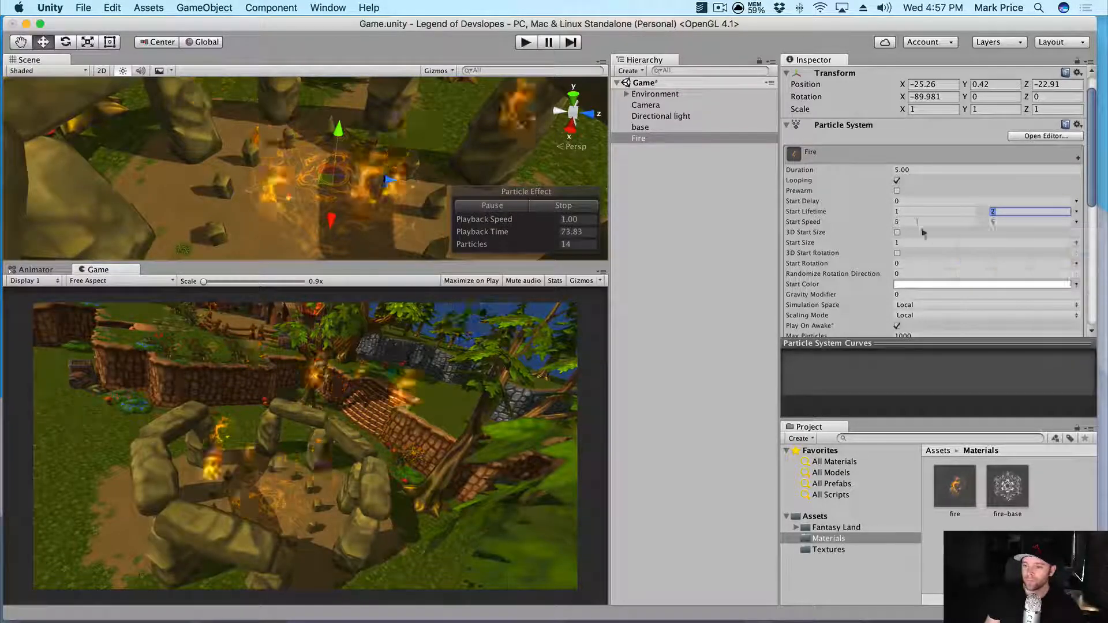
{"action": "left_click", "coordinate": [916, 222]}
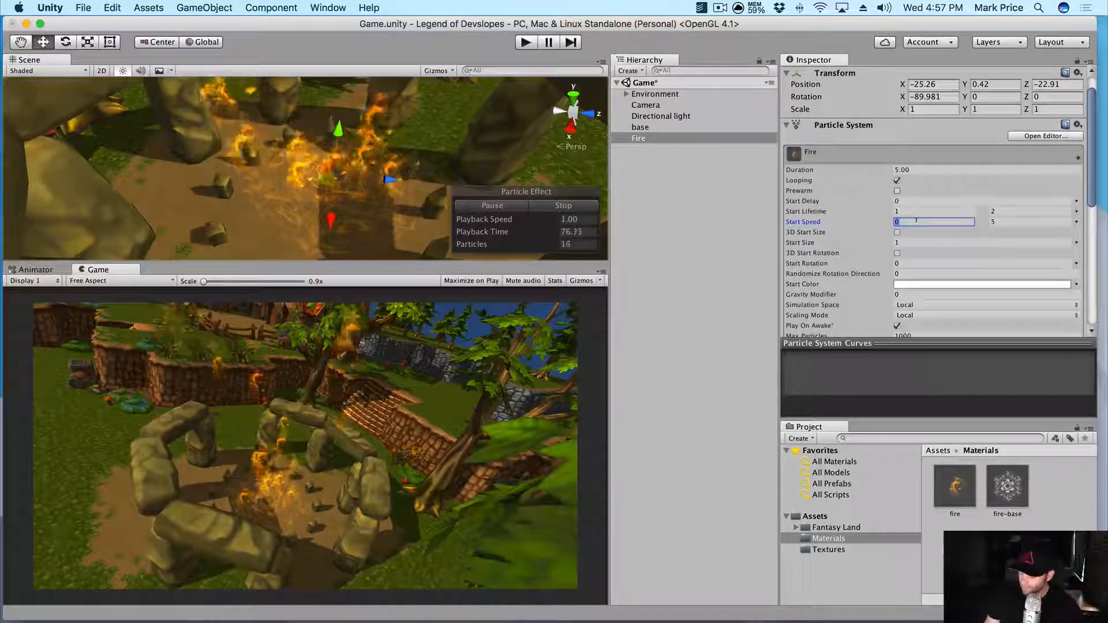
{"action": "type", "text": "0.5"}
{"action": "key", "text": "Tab"}
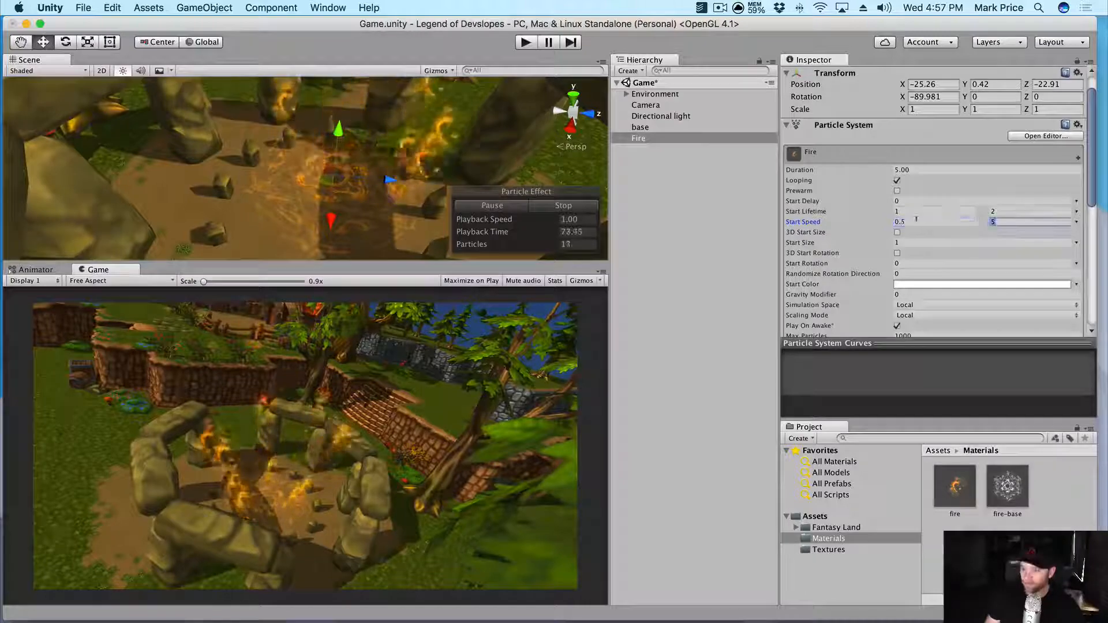
{"action": "type", "text": "1"}
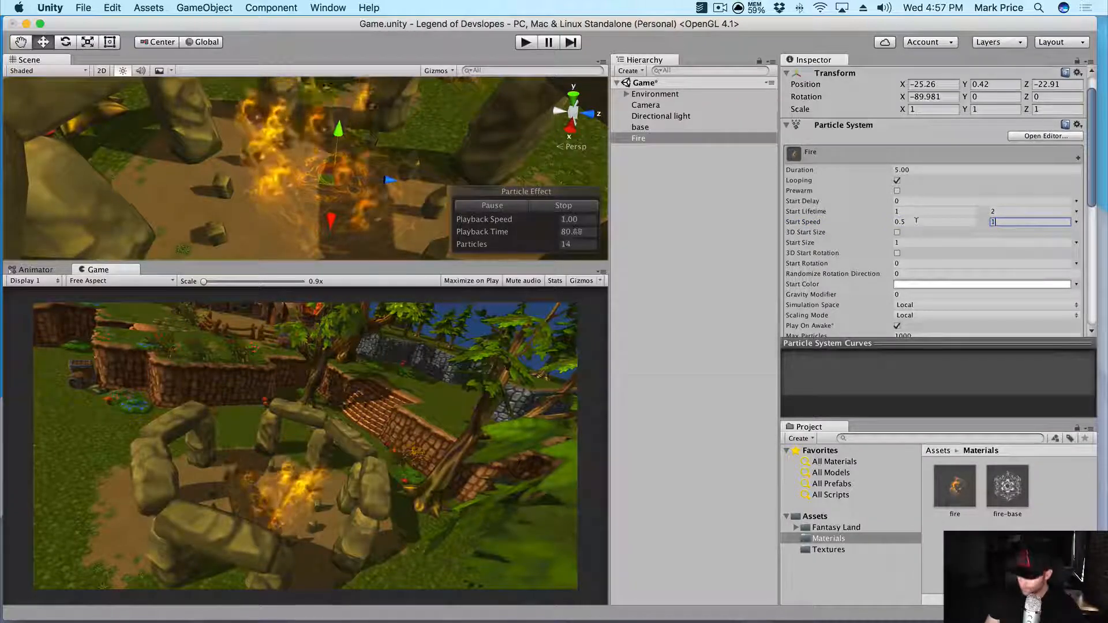
{"action": "type", "text": ".5"}
{"action": "key", "text": "Tab"}
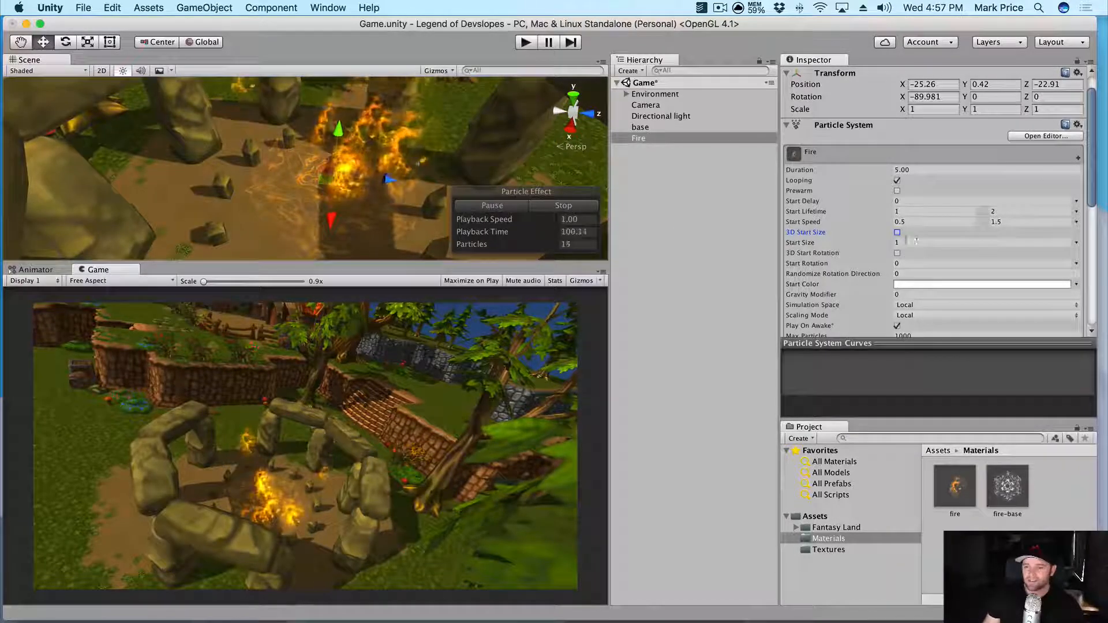
- Set Fire's Start Size to random between two constants, 5 and 10
{"action": "left_click", "coordinate": [1077, 246]}
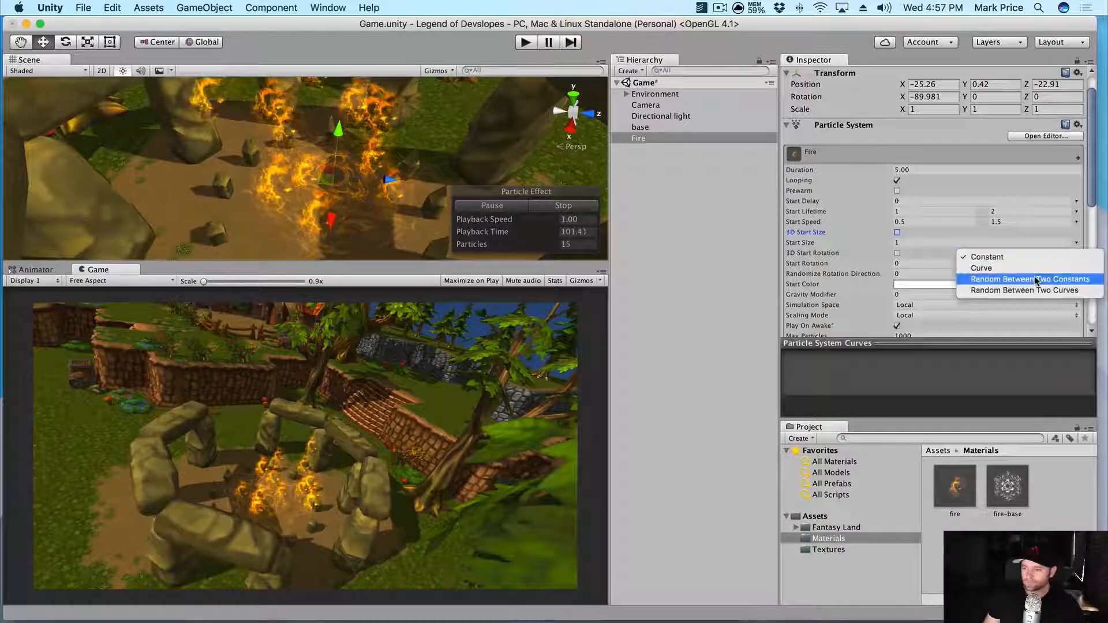
{"action": "left_click", "coordinate": [984, 279]}
{"action": "left_click", "coordinate": [928, 243]}
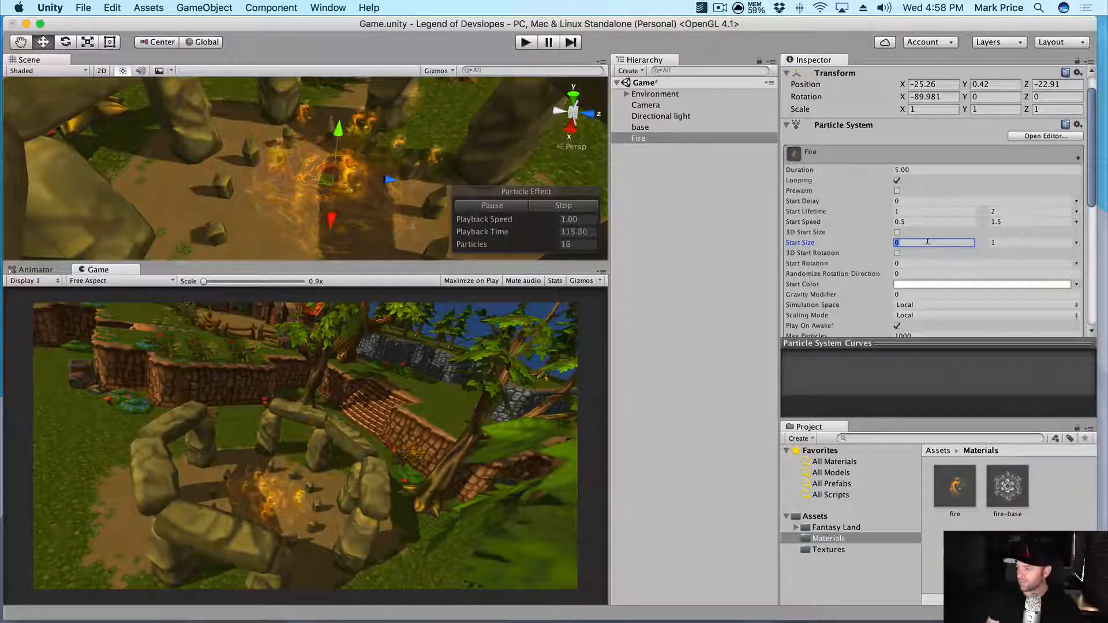
{"action": "key", "text": "Tab"}
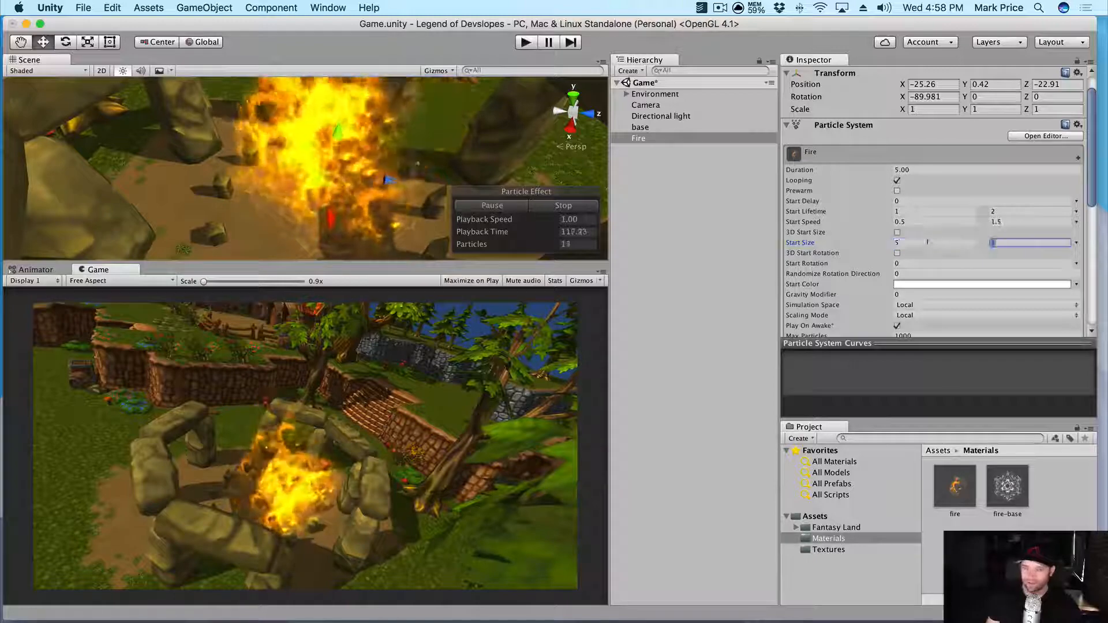
{"action": "type", "text": "10"}
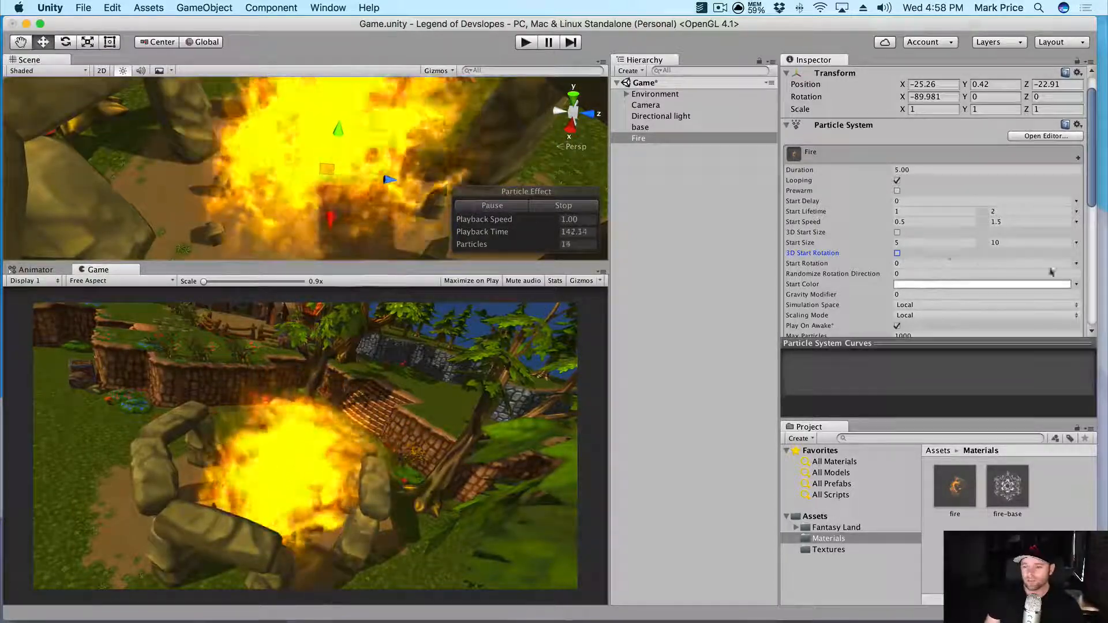
- Set Fire's Start Rotation to random between 0 and 360 degrees
{"action": "left_click", "coordinate": [1075, 263]}
{"action": "left_click", "coordinate": [1018, 298]}
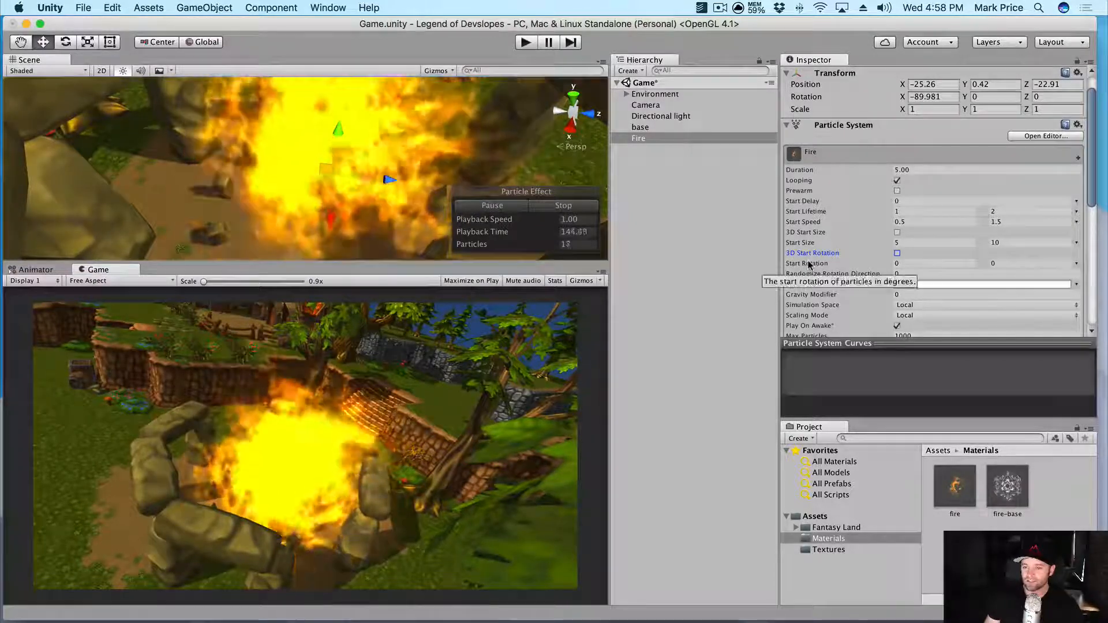
{"action": "left_click", "coordinate": [1007, 263]}
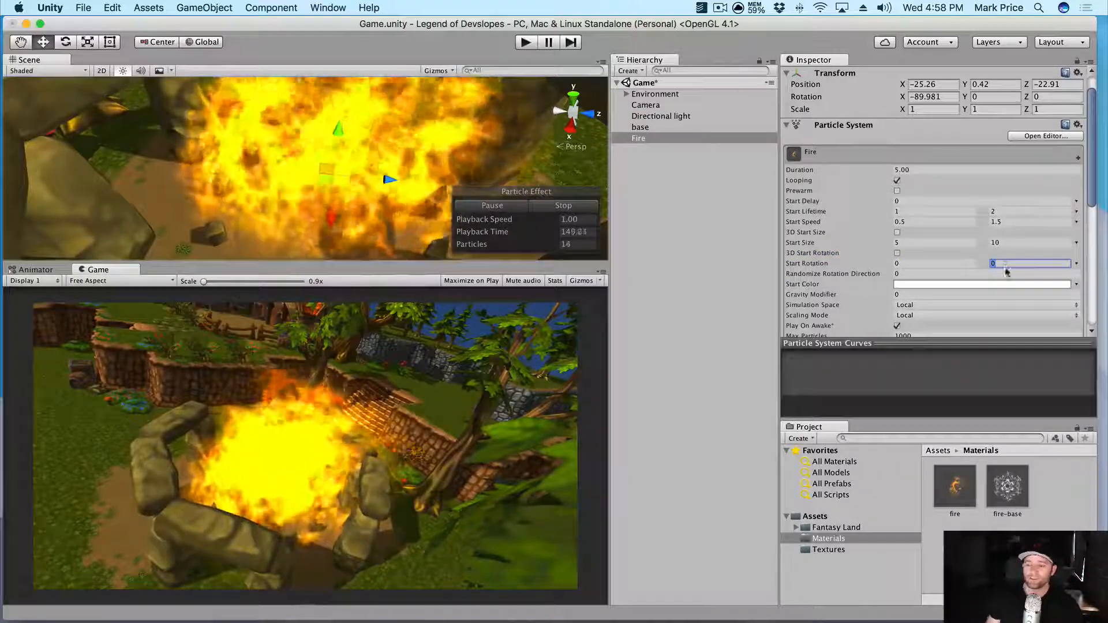
{"action": "type", "text": "36"}
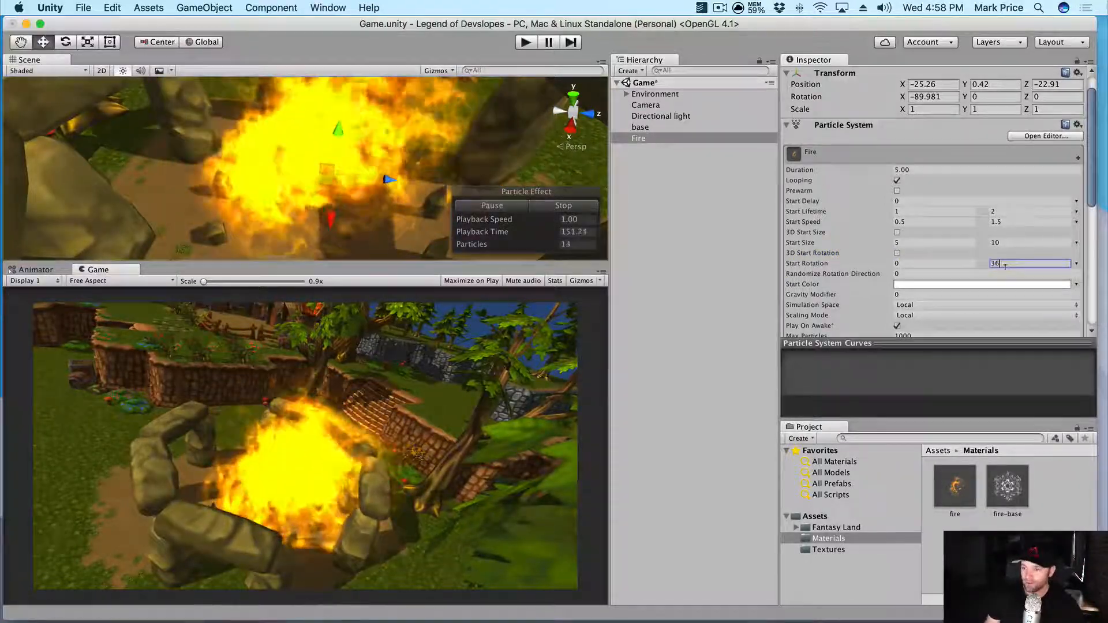
{"action": "type", "text": "0"}
{"action": "key", "text": "Tab"}
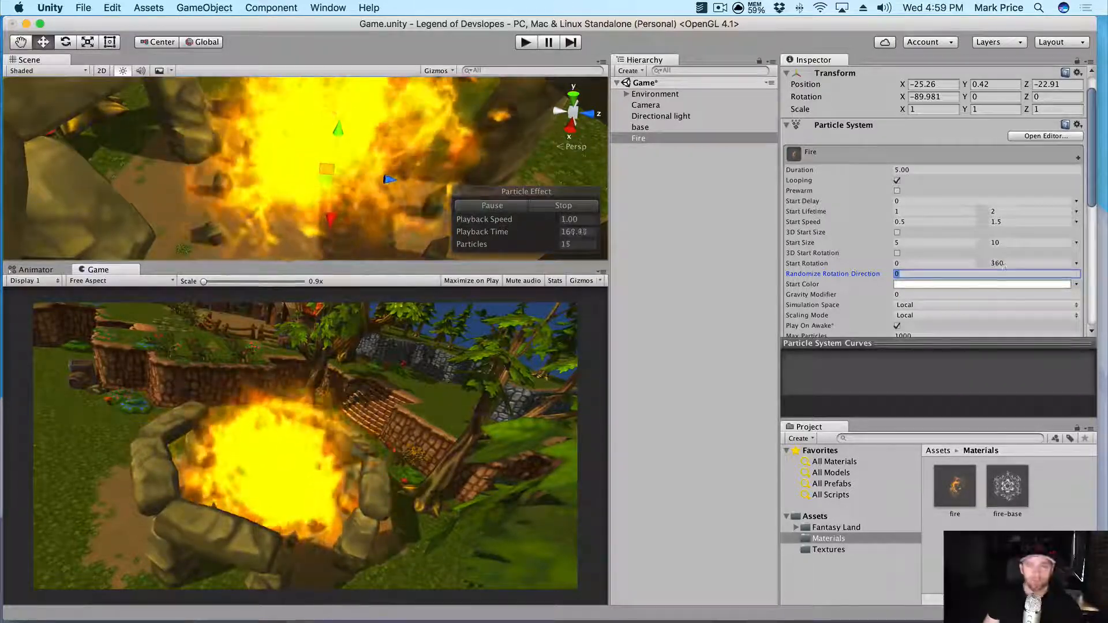
{"action": "scroll", "coordinate": [981, 270], "scroll_direction": "up", "scroll_amount": 2}
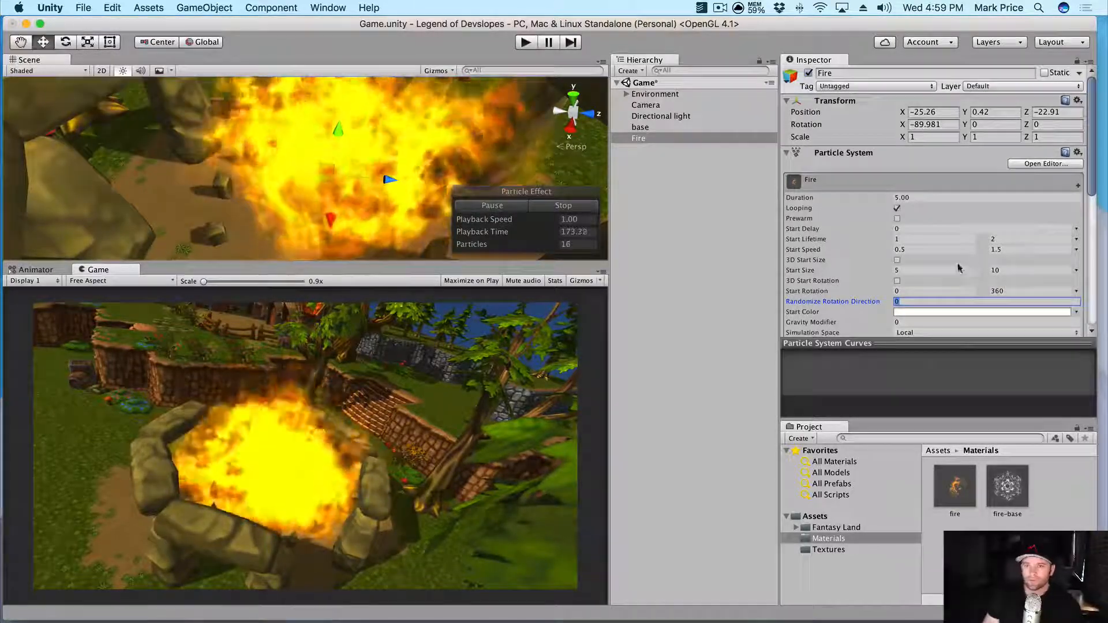
- Set the Fire's emission Rate over Time to 100
{"action": "scroll", "coordinate": [951, 275], "scroll_direction": "down", "scroll_amount": 6}
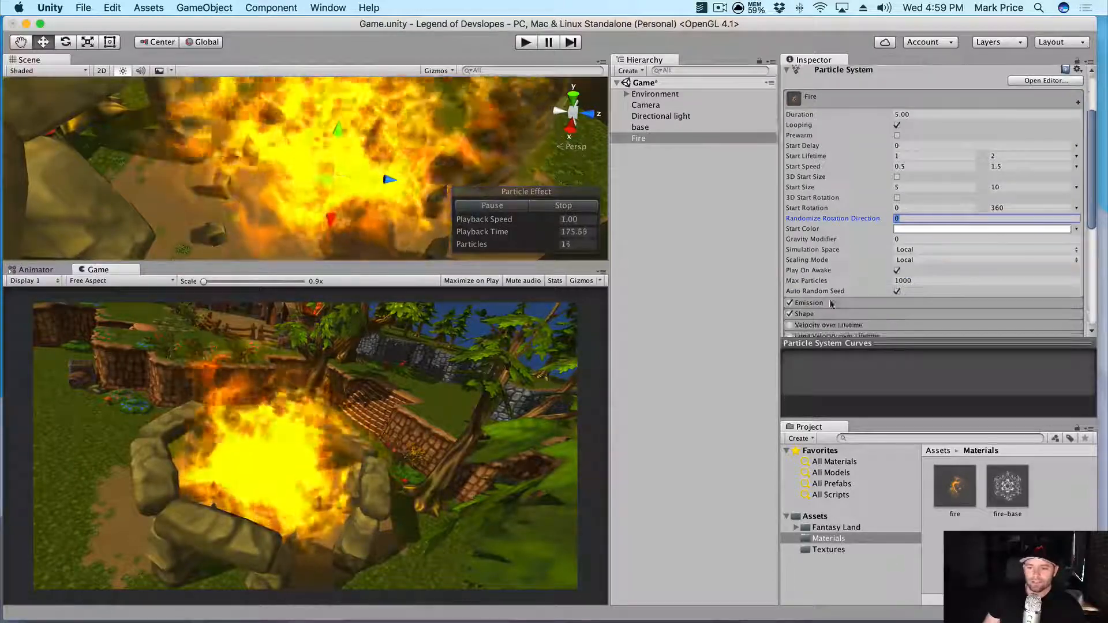
{"action": "scroll", "coordinate": [915, 259], "scroll_direction": "down", "scroll_amount": 4}
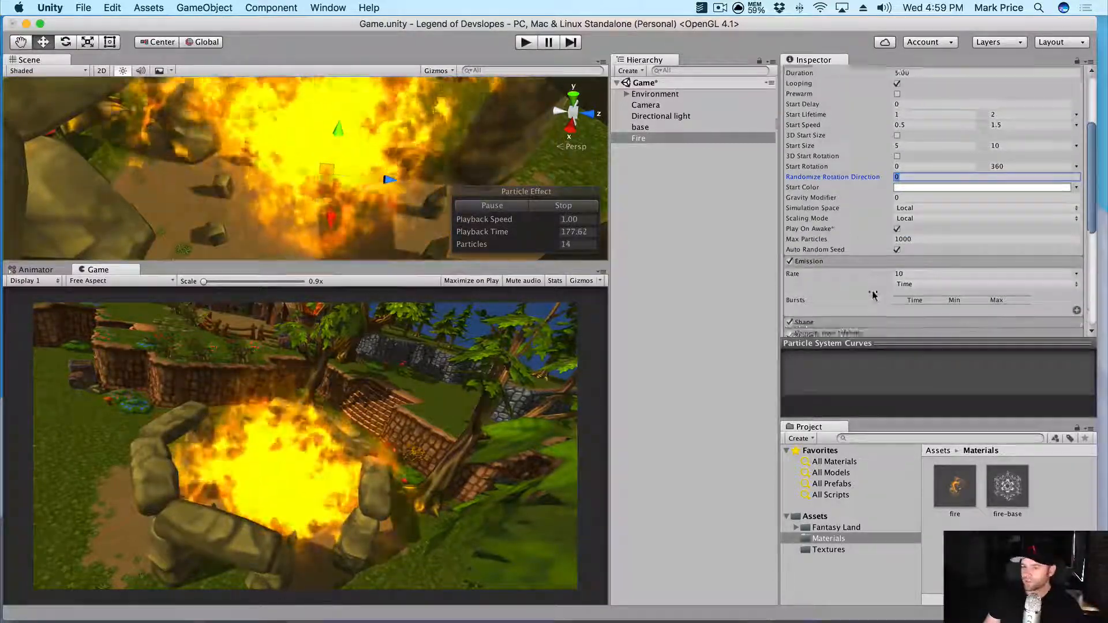
{"action": "left_click", "coordinate": [947, 259]}
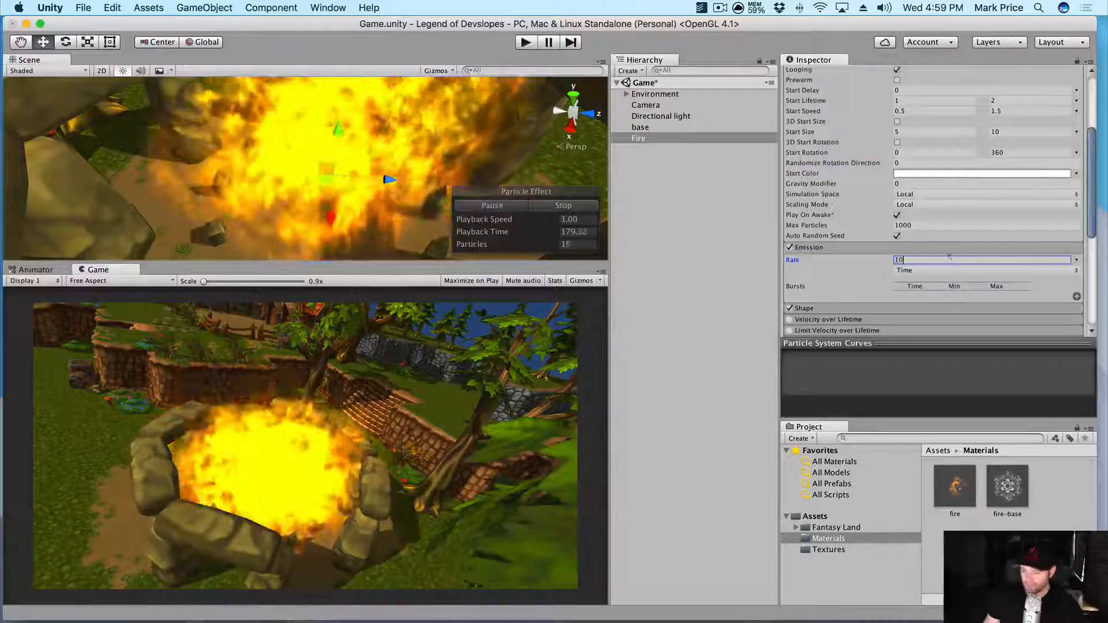
{"action": "type", "text": "0"}
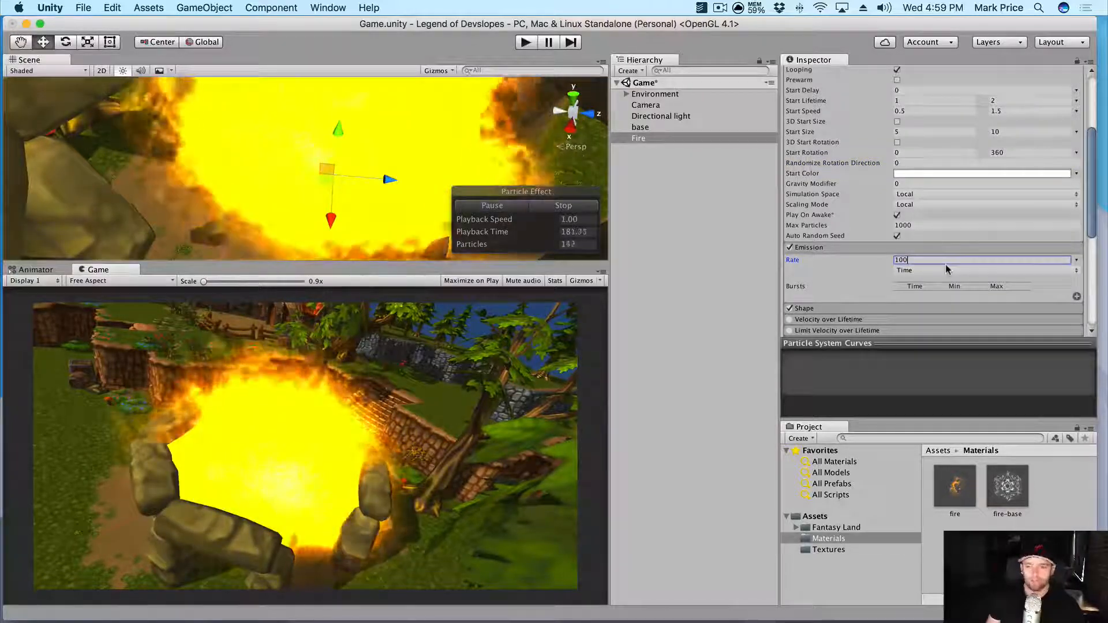
{"action": "key", "text": "Tab"}
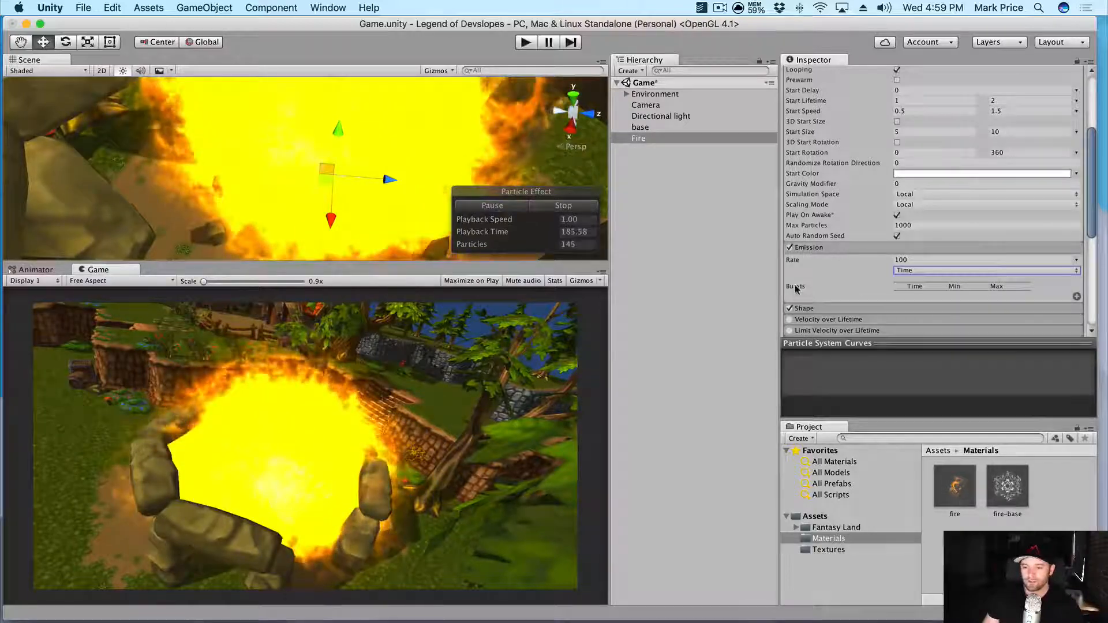
- Add an emission burst of 30 particles at time 0.01
{"action": "mouse_move", "coordinate": [795, 289]}
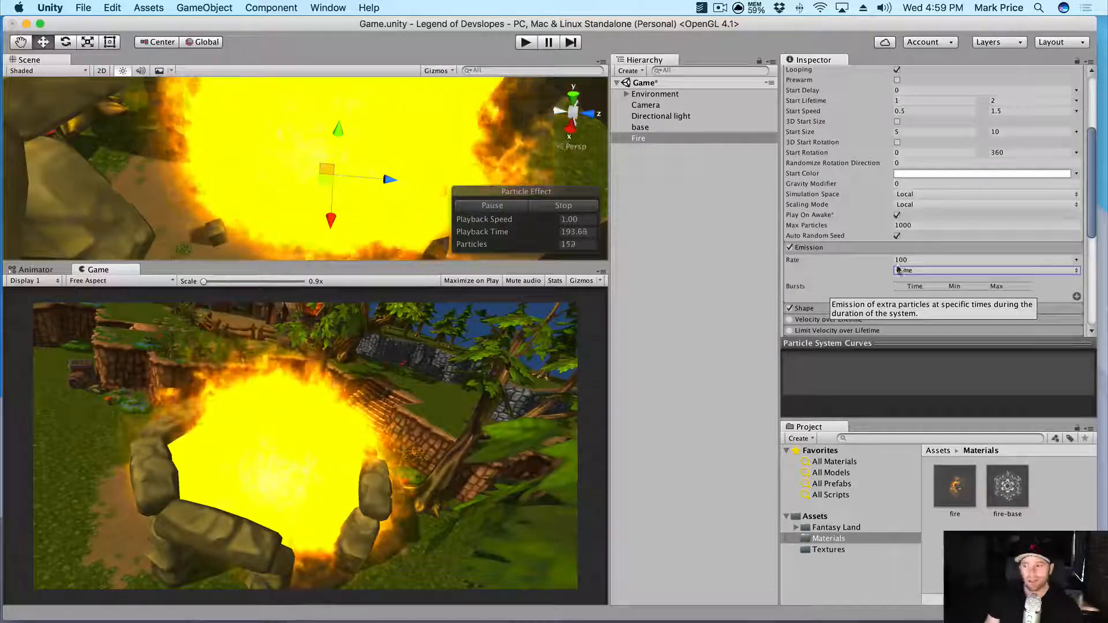
{"action": "left_click", "coordinate": [1076, 297]}
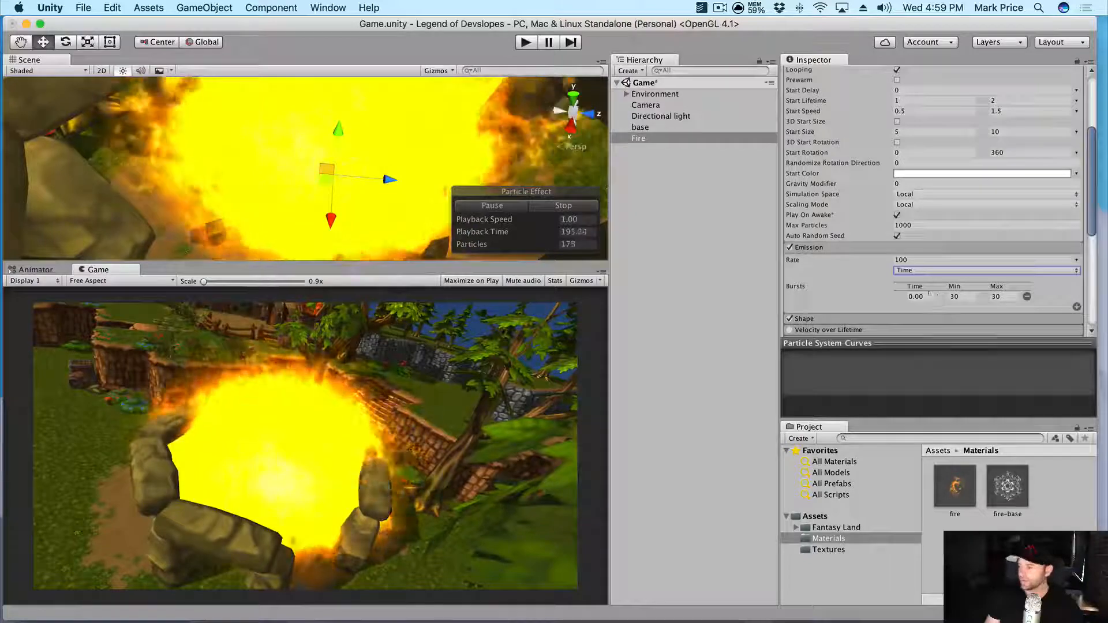
{"action": "left_click", "coordinate": [926, 296]}
{"action": "left_click", "coordinate": [930, 295]}
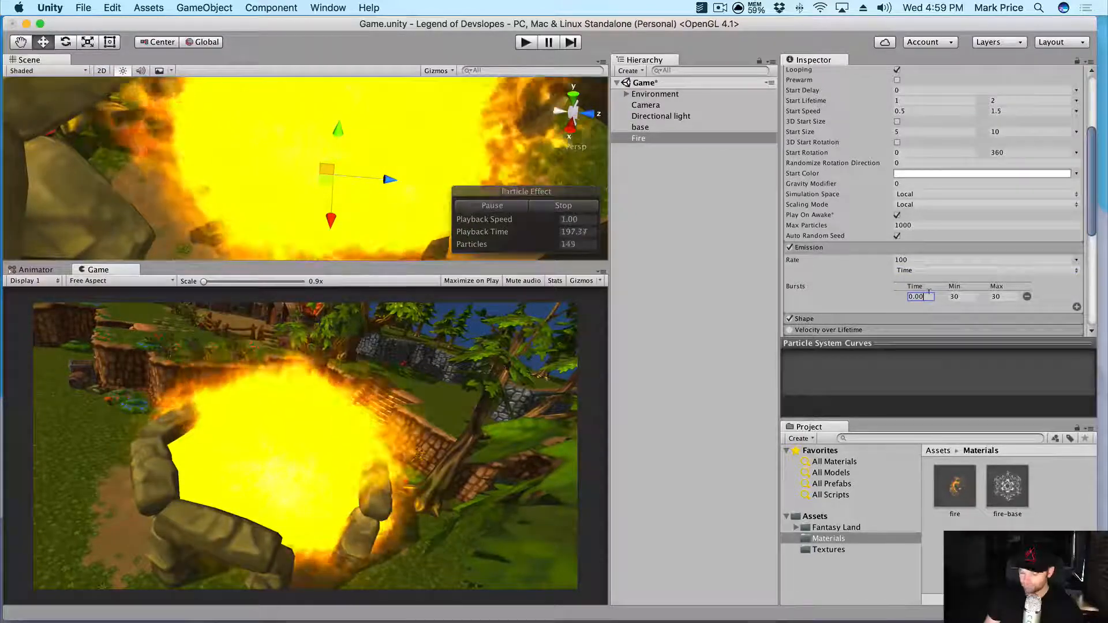
{"action": "type", "text": "1"}
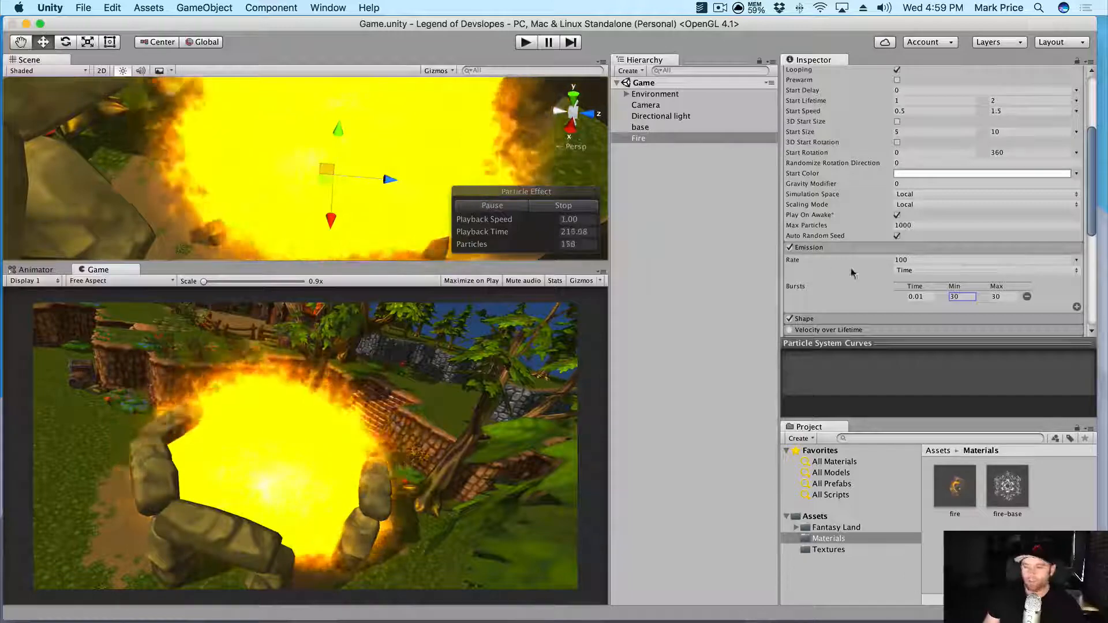
{"action": "scroll", "coordinate": [805, 271], "scroll_direction": "down", "scroll_amount": 3}
- Keep the Cone shape and make it emit from Volume Shell
{"action": "left_click", "coordinate": [804, 278]}
{"action": "scroll", "coordinate": [843, 260], "scroll_direction": "down", "scroll_amount": 4}
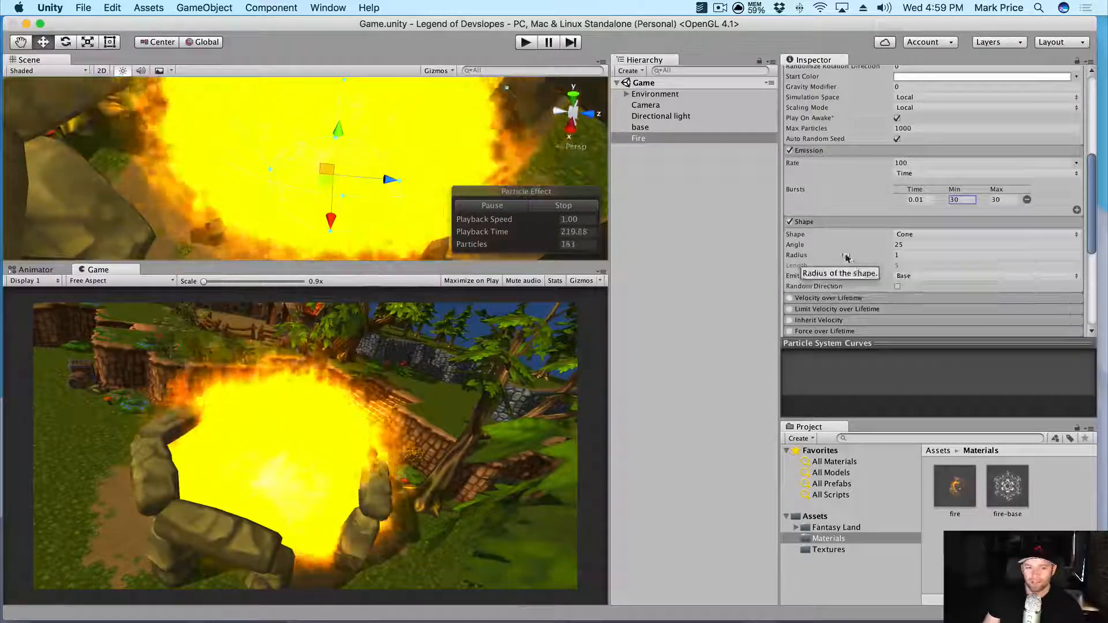
{"action": "left_click", "coordinate": [919, 235]}
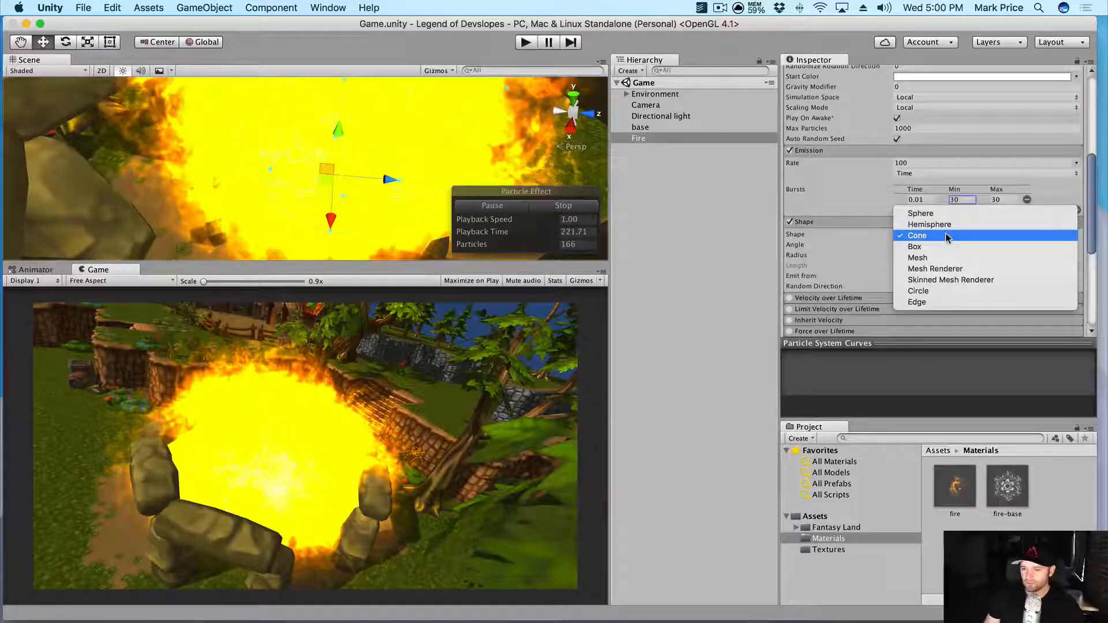
{"action": "left_click", "coordinate": [874, 258]}
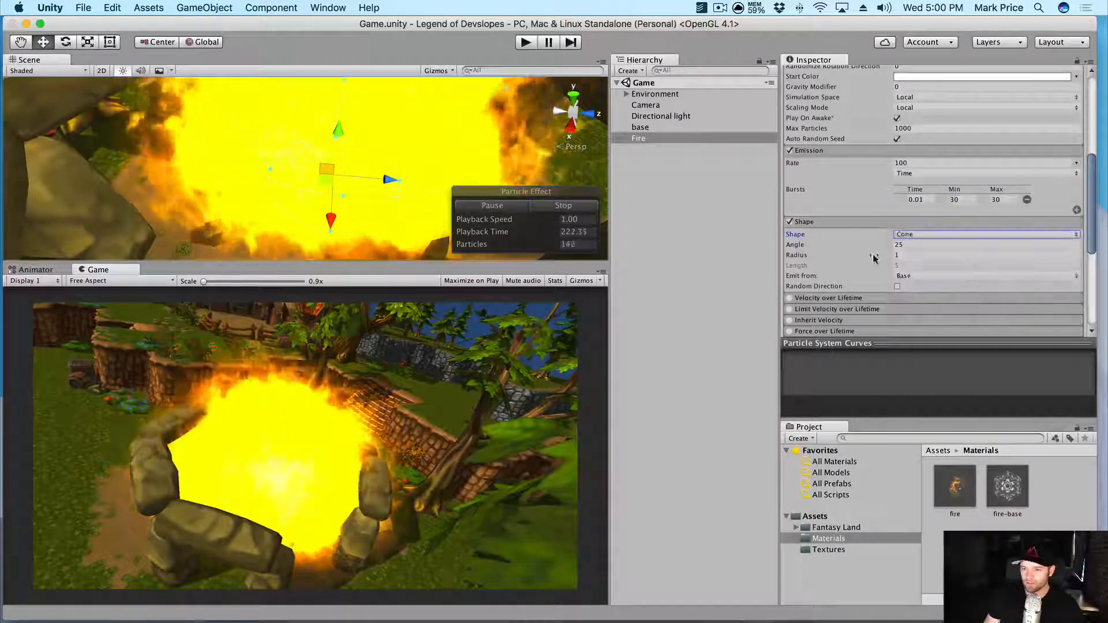
{"action": "left_click", "coordinate": [928, 277]}
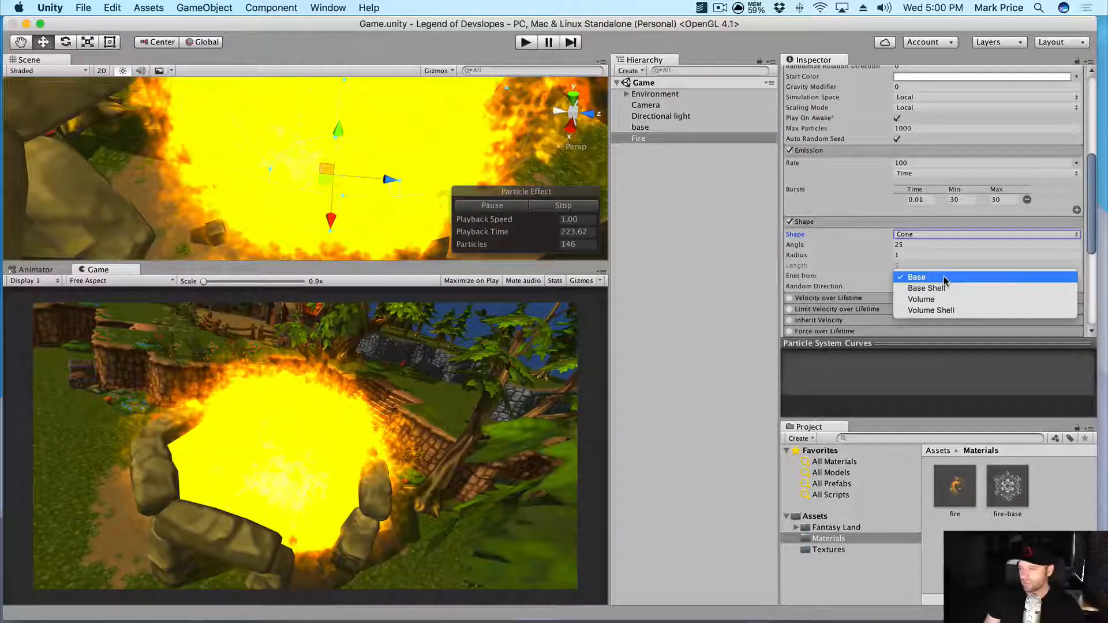
{"action": "left_click", "coordinate": [945, 309]}
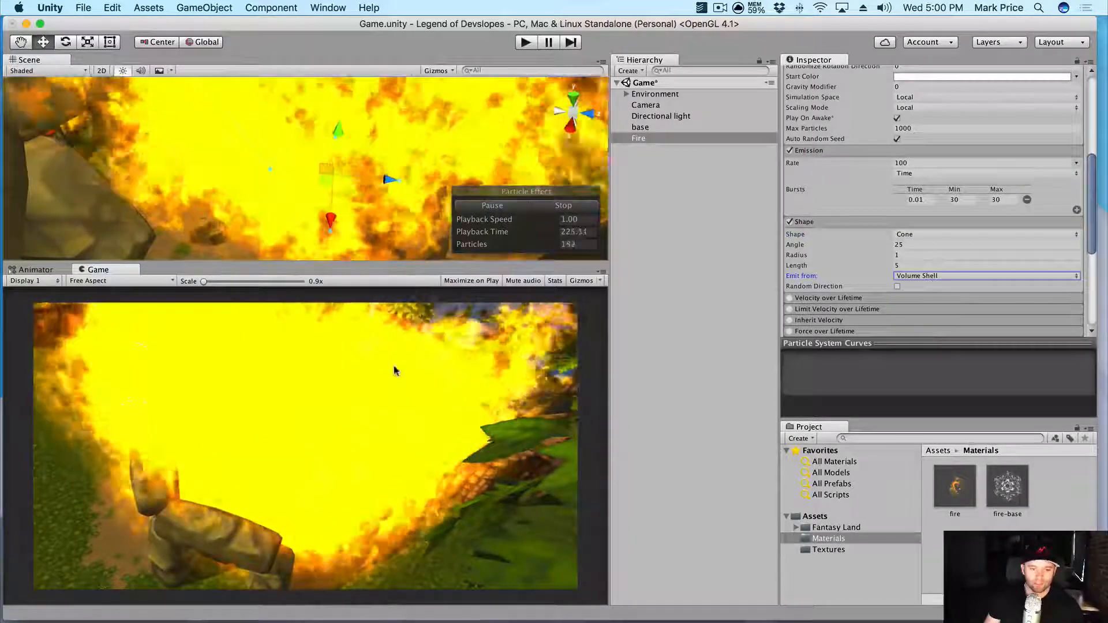
- Shorten the cone Length to 1.8
{"action": "scroll", "coordinate": [382, 217], "scroll_direction": "down", "scroll_amount": 5}
{"action": "scroll", "coordinate": [382, 217], "scroll_direction": "down", "scroll_amount": 8}
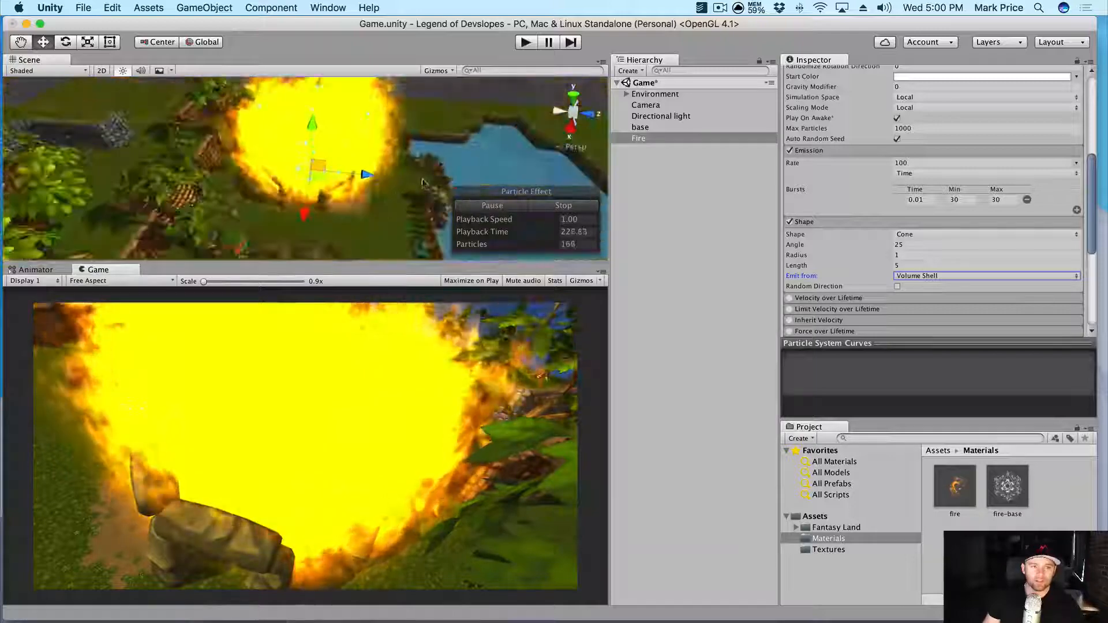
{"action": "left_click_drag", "start_coordinate": [384, 214], "coordinate": [389, 154], "text": "alt"}
{"action": "scroll", "coordinate": [390, 154], "scroll_direction": "down", "scroll_amount": 5}
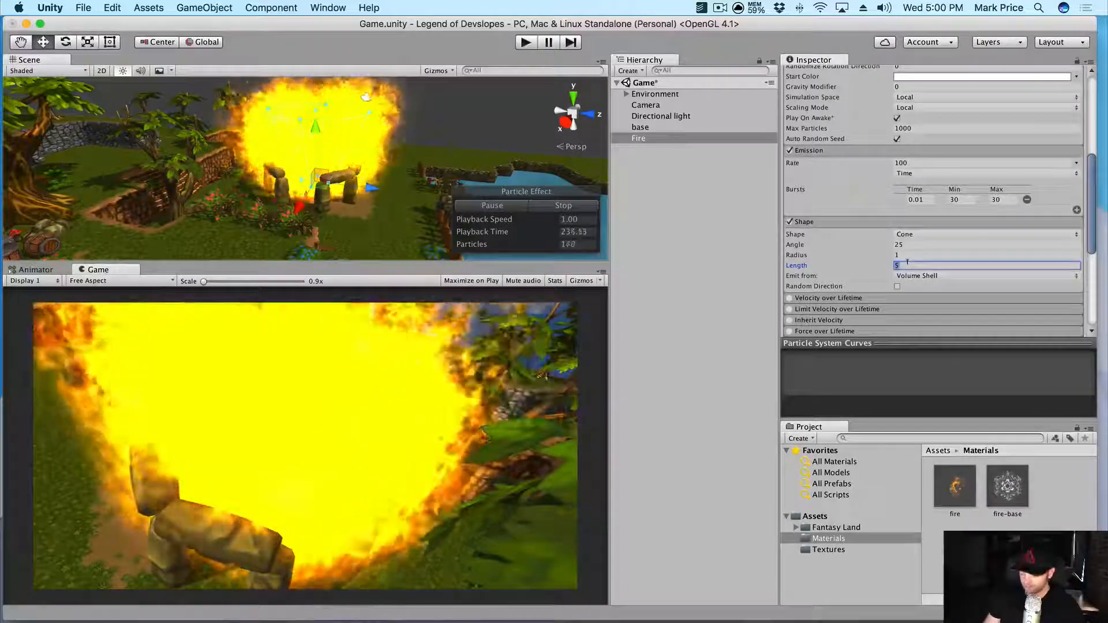
{"action": "type", "text": "8"}
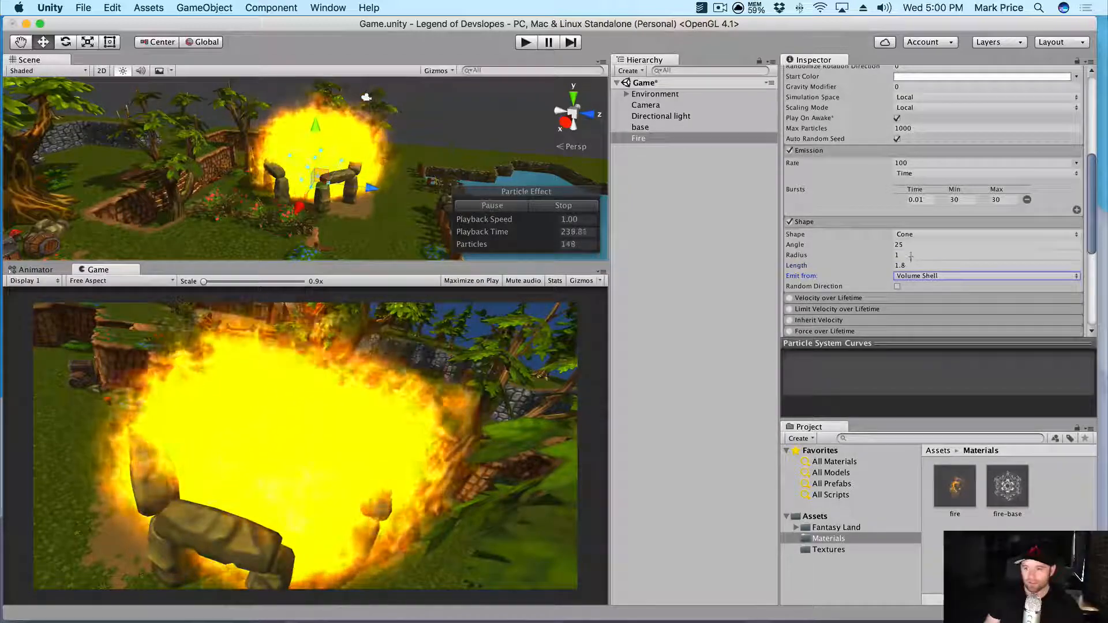
{"action": "left_click", "coordinate": [912, 255]}
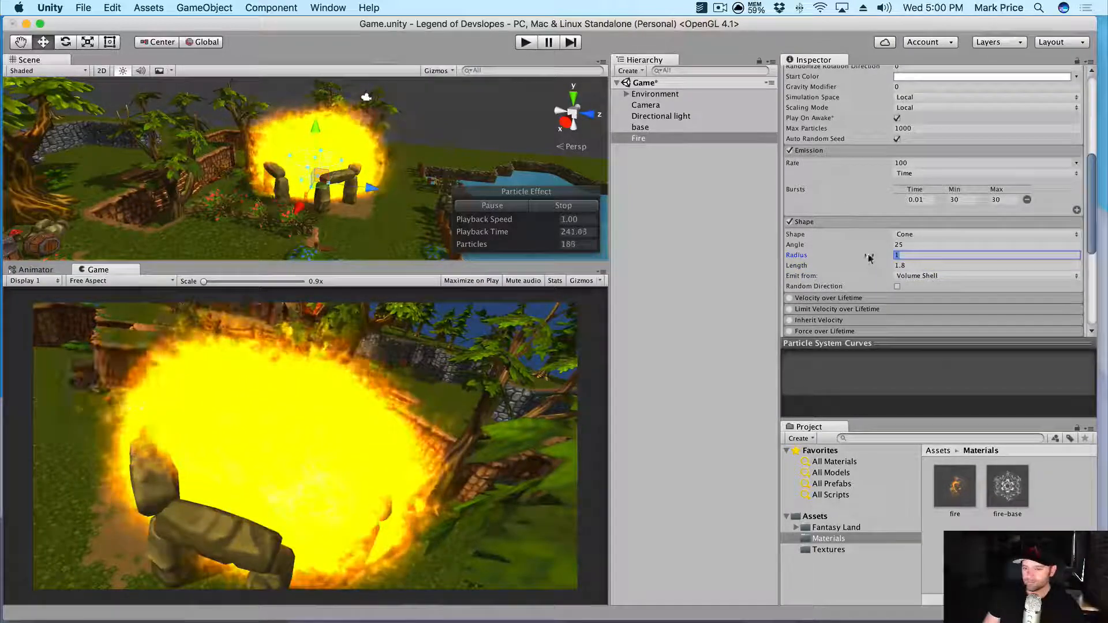
- Scrub the Shape Radius from 6.3 down to about 2.47 to tighten the blaze
{"action": "left_click_drag", "start_coordinate": [876, 256], "coordinate": [896, 254]}
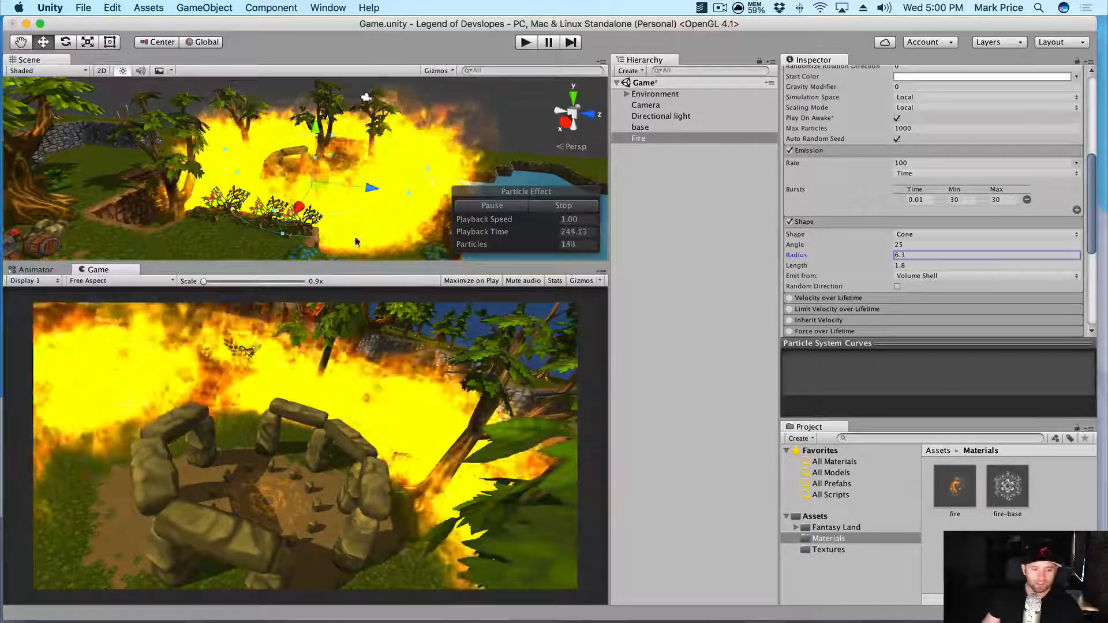
{"action": "scroll", "coordinate": [356, 218], "scroll_direction": "down", "scroll_amount": 5}
{"action": "left_click_drag", "start_coordinate": [356, 219], "coordinate": [395, 367], "text": "alt"}
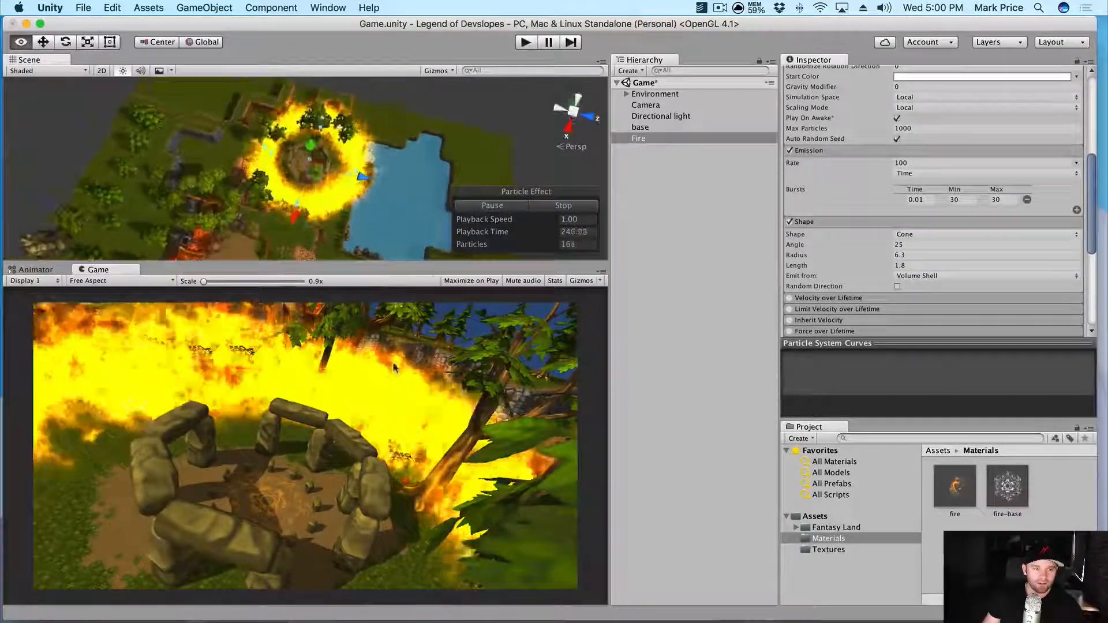
{"action": "left_click_drag", "start_coordinate": [374, 257], "coordinate": [298, 91], "text": "alt"}
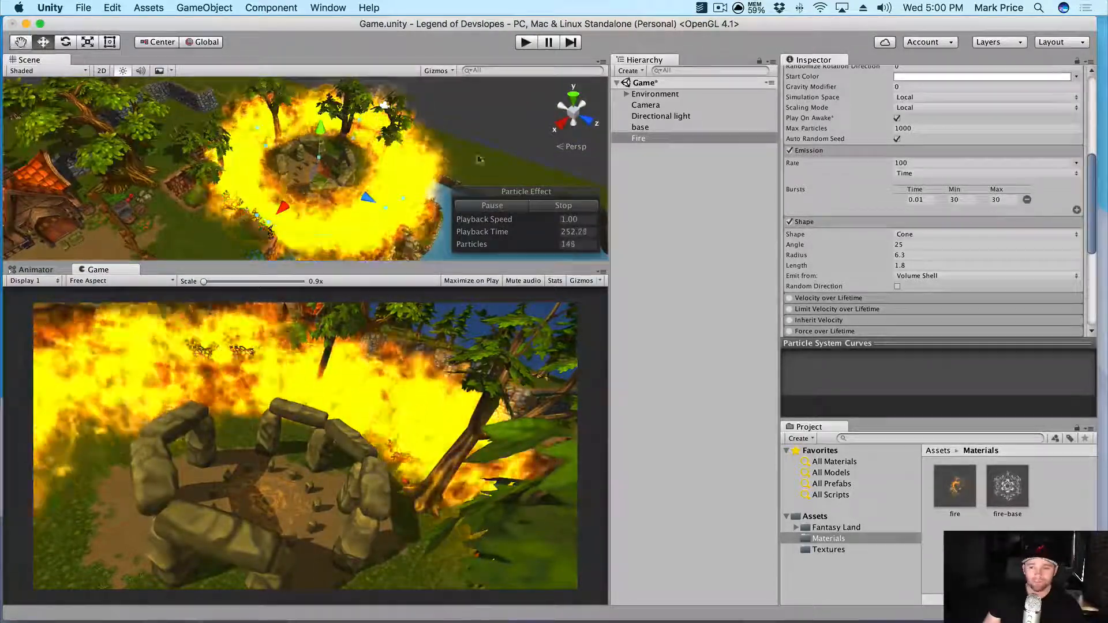
{"action": "left_click_drag", "start_coordinate": [859, 261], "coordinate": [843, 262]}
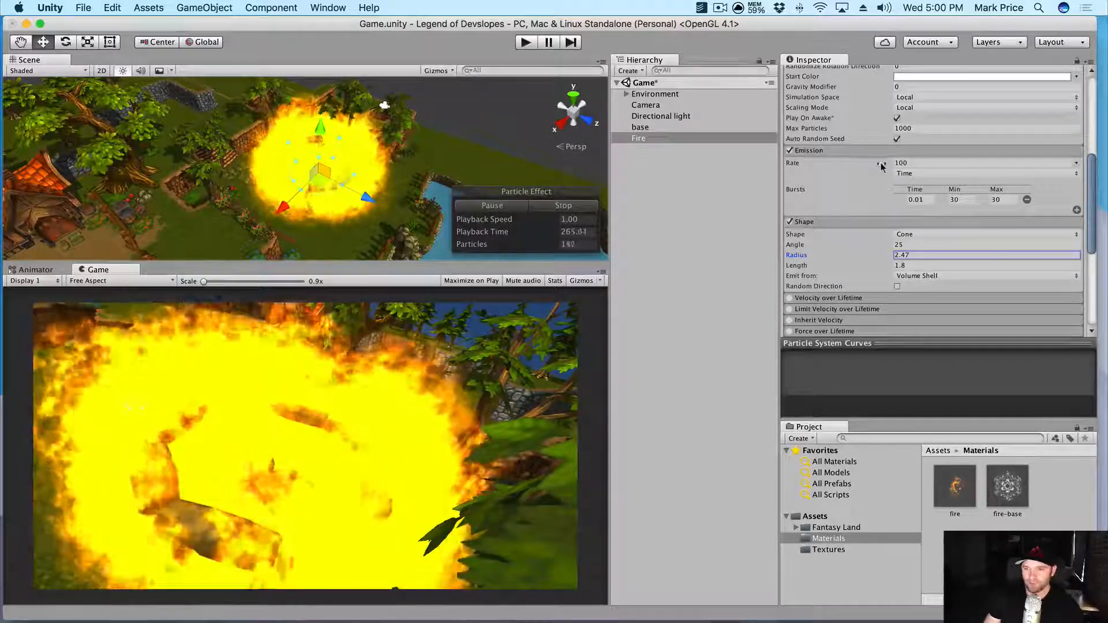
{"action": "scroll", "coordinate": [909, 231], "scroll_direction": "up", "scroll_amount": 10}
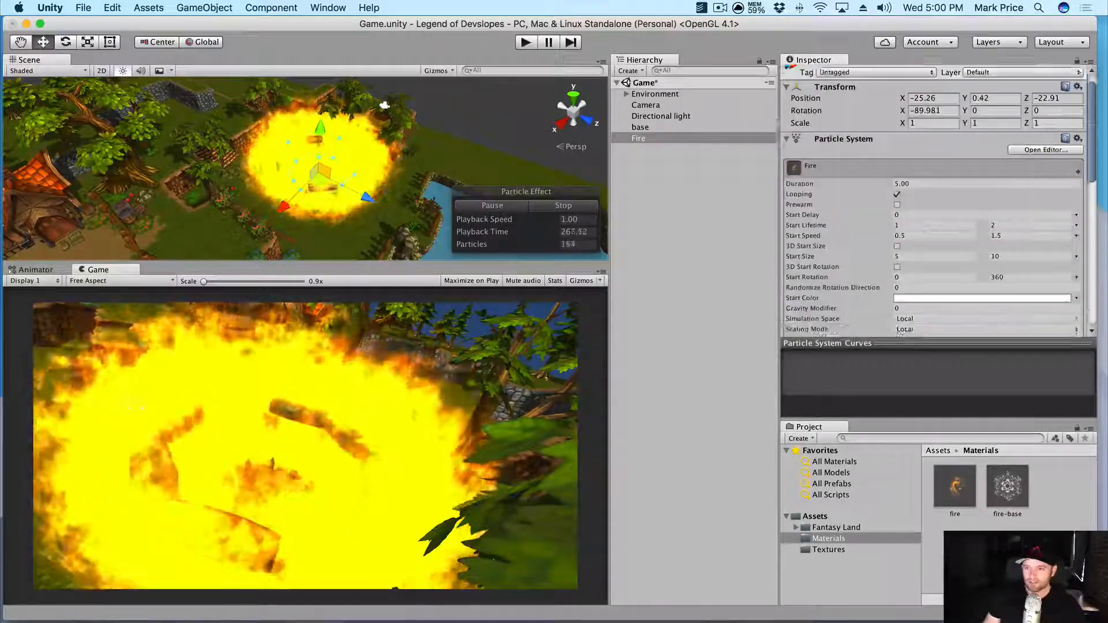
- Lower the maximum Start Size to 8 and keep emission from Volume Shell
{"action": "scroll", "coordinate": [869, 225], "scroll_direction": "down", "scroll_amount": 1}
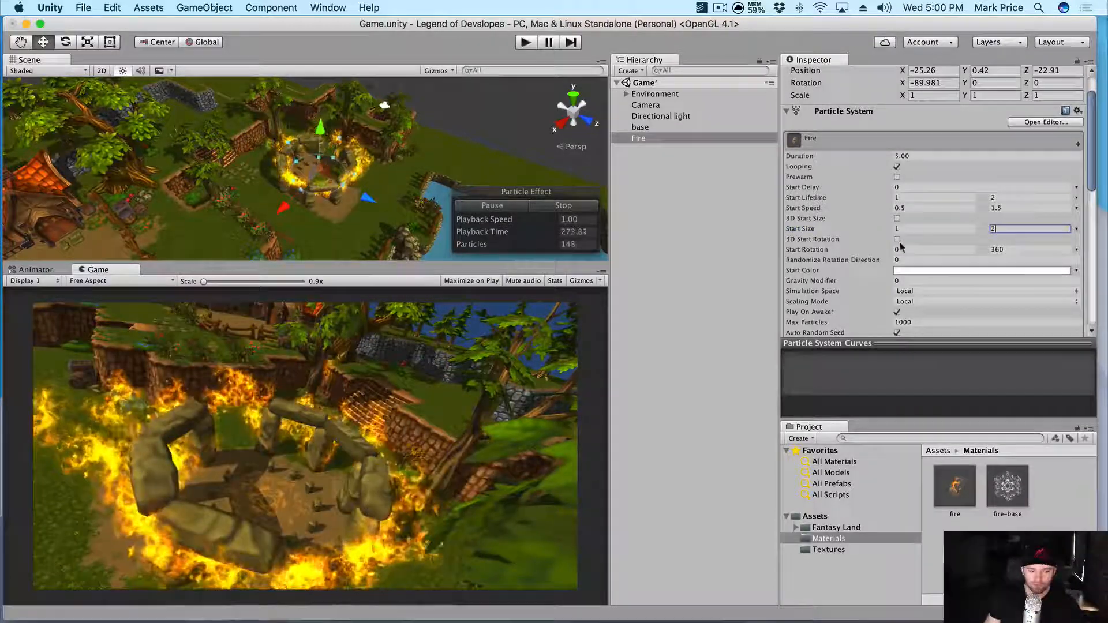
{"action": "left_click", "coordinate": [899, 229]}
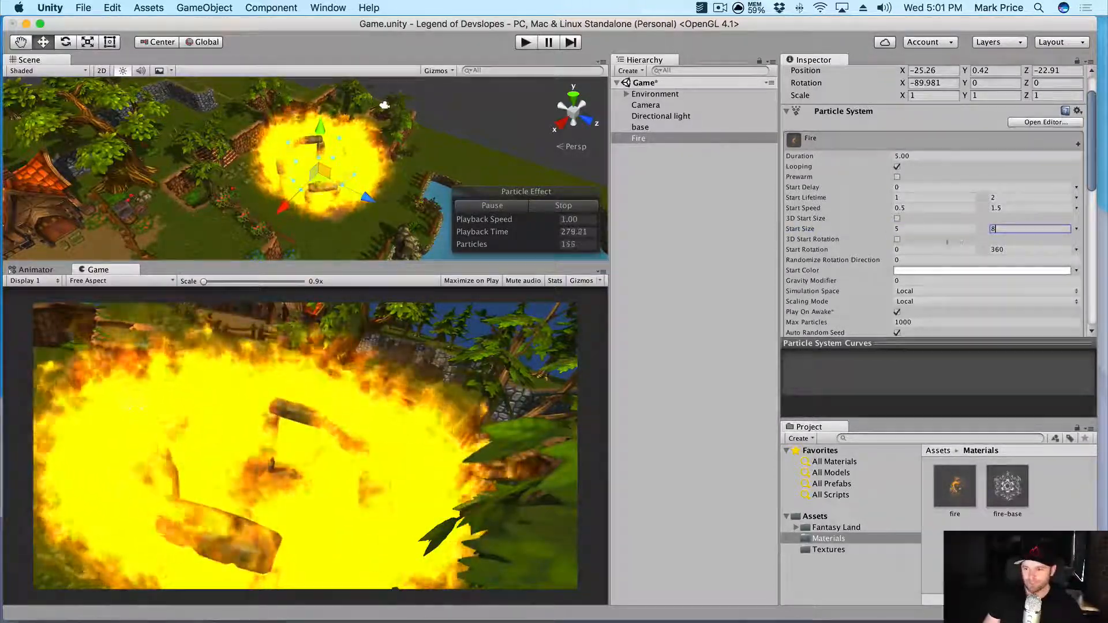
{"action": "scroll", "coordinate": [939, 242], "scroll_direction": "down", "scroll_amount": 2}
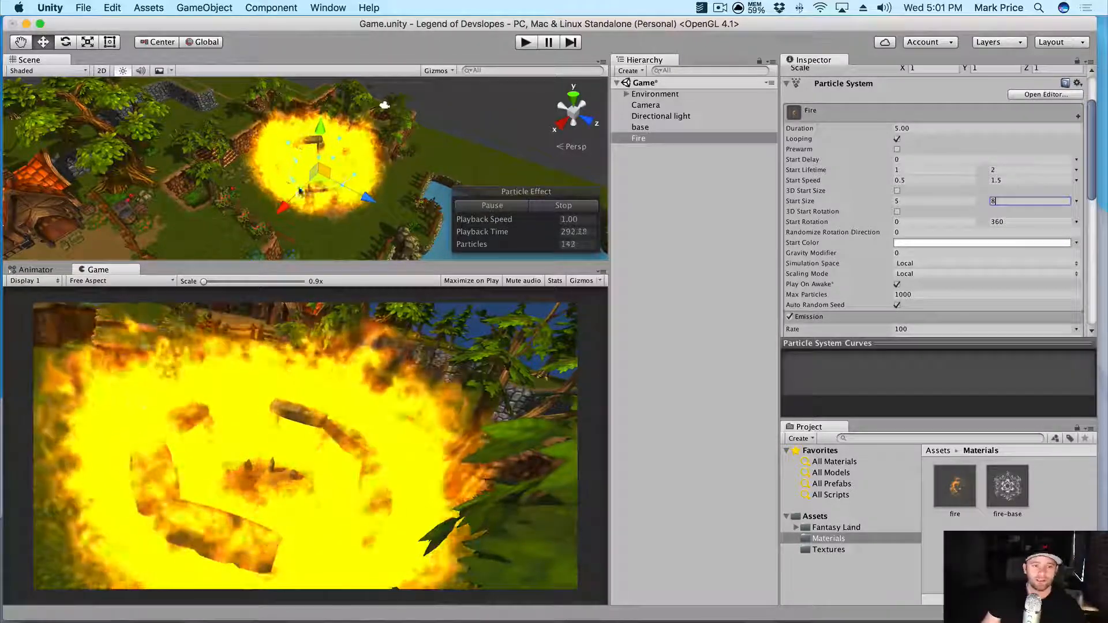
{"action": "scroll", "coordinate": [1024, 243], "scroll_direction": "down", "scroll_amount": 8}
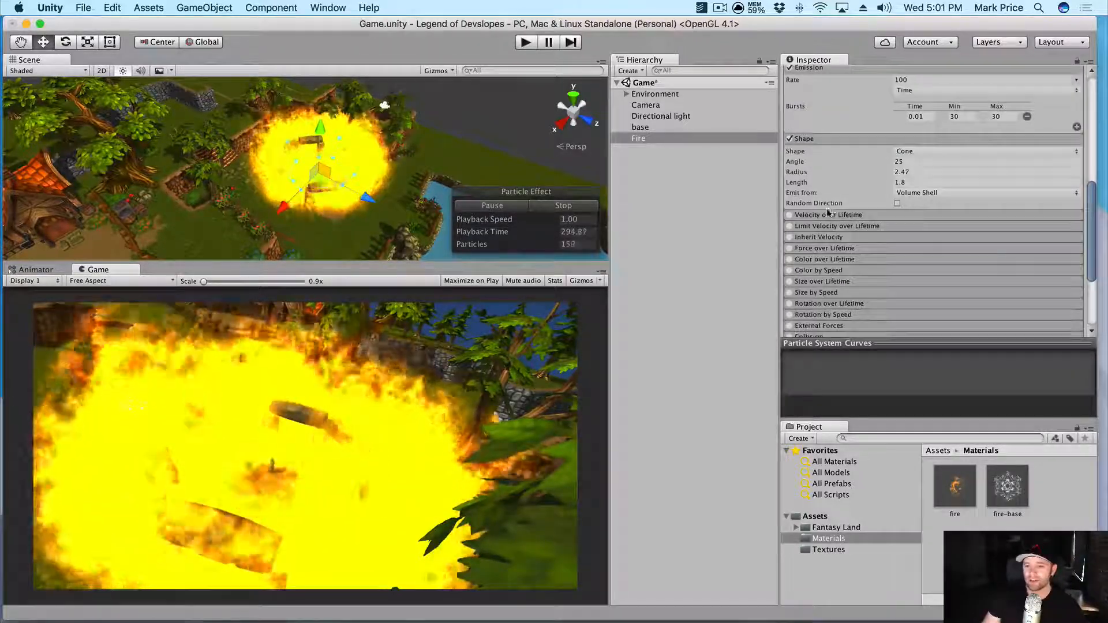
{"action": "scroll", "coordinate": [830, 201], "scroll_direction": "up", "scroll_amount": 2}
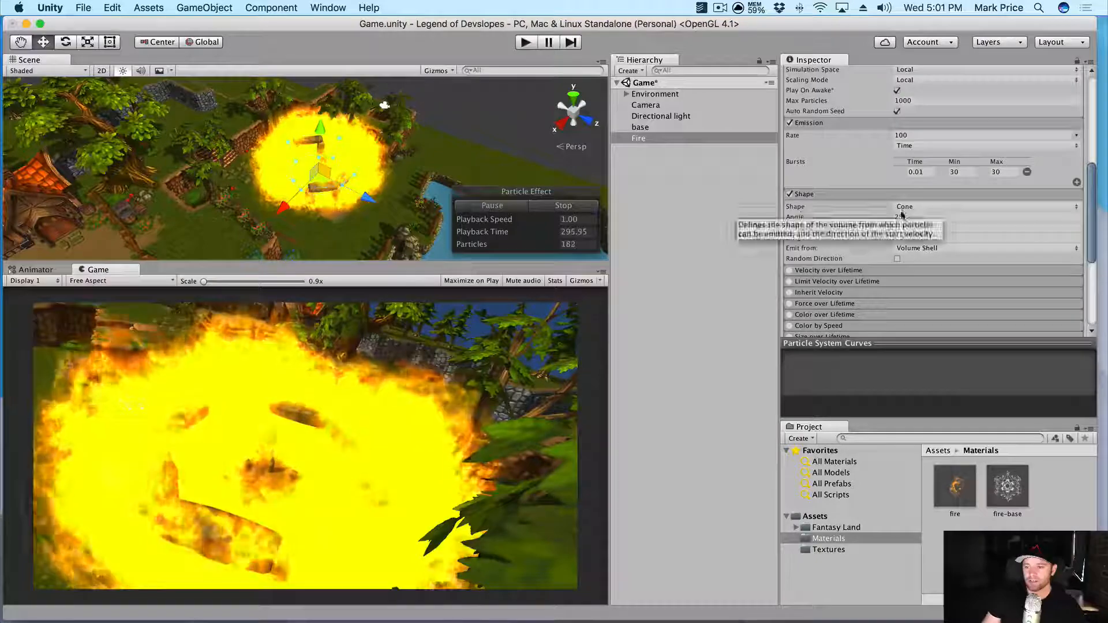
{"action": "left_click", "coordinate": [932, 249]}
{"action": "left_click", "coordinate": [933, 250]}
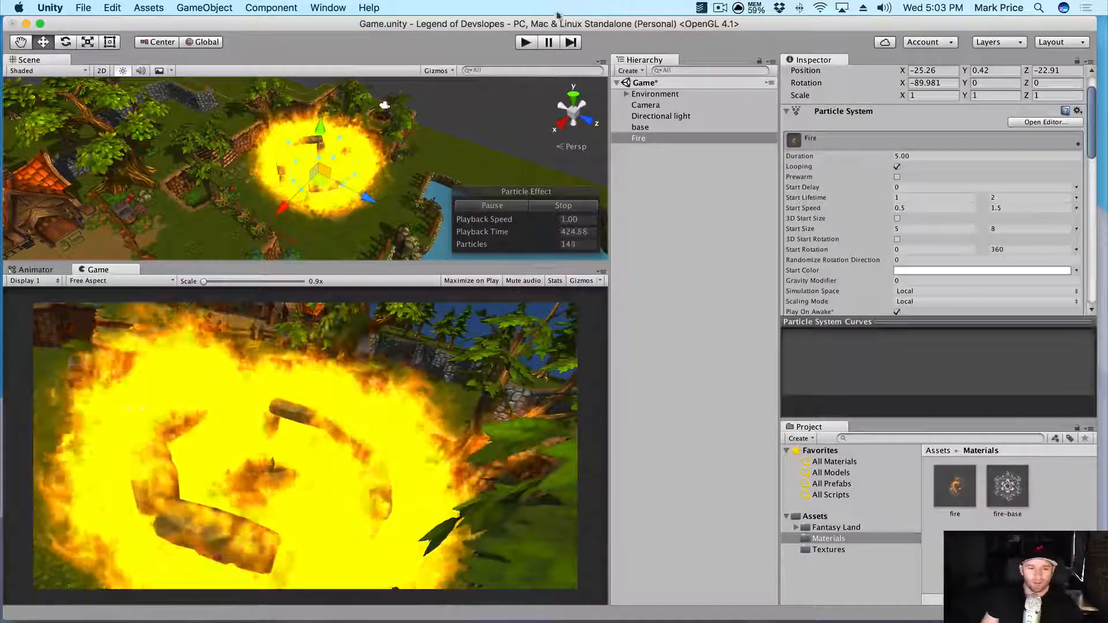
{"action": "scroll", "coordinate": [292, 173], "scroll_direction": "up", "scroll_amount": 5}
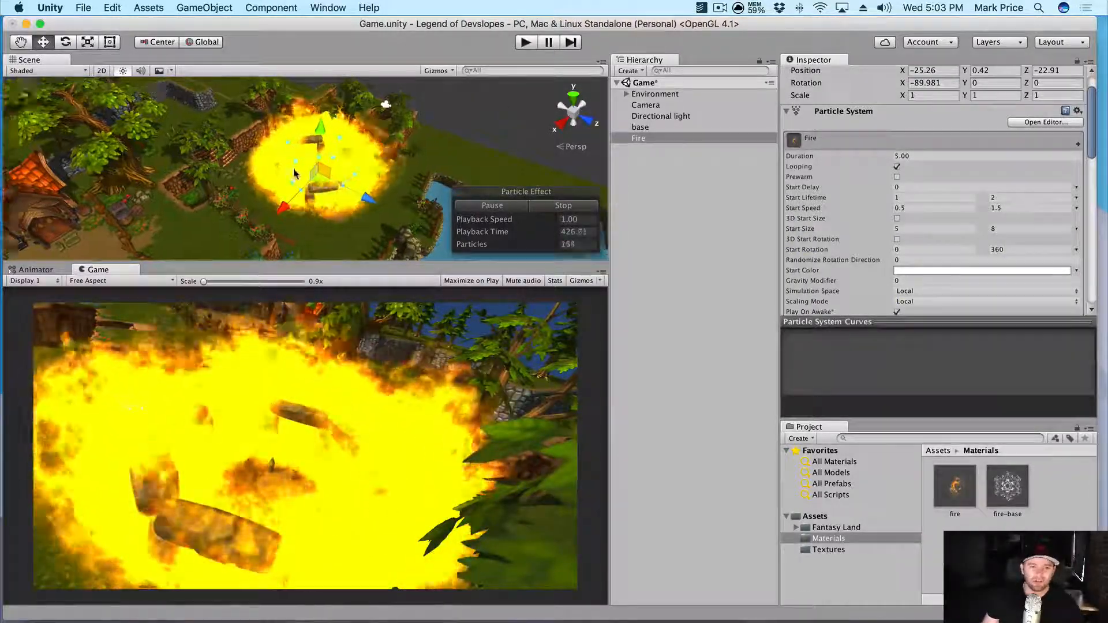
- Enter 0.13 for the Fire's X, Y and Z scale
{"action": "scroll", "coordinate": [918, 144], "scroll_direction": "up", "scroll_amount": 3}
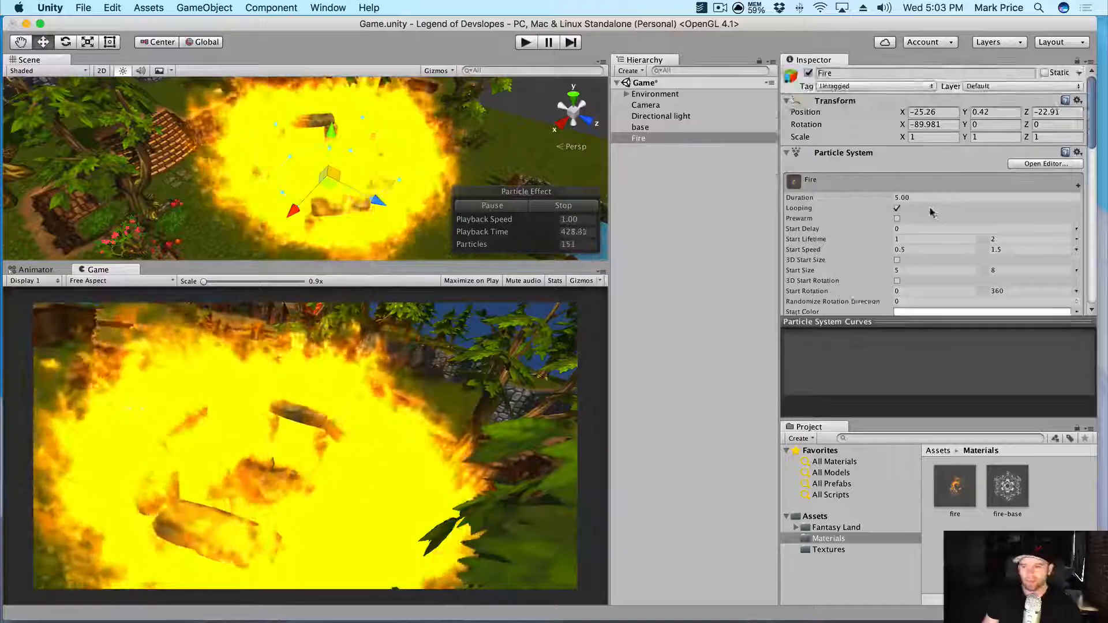
{"action": "left_click", "coordinate": [931, 139]}
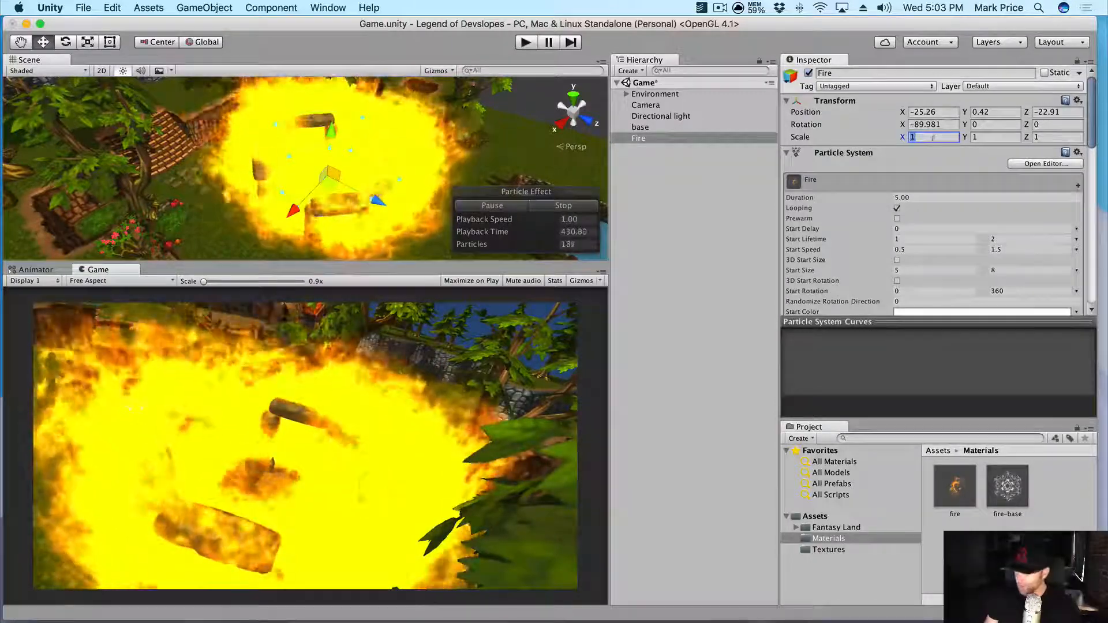
{"action": "type", "text": ".13"}
{"action": "key", "text": "Tab"}
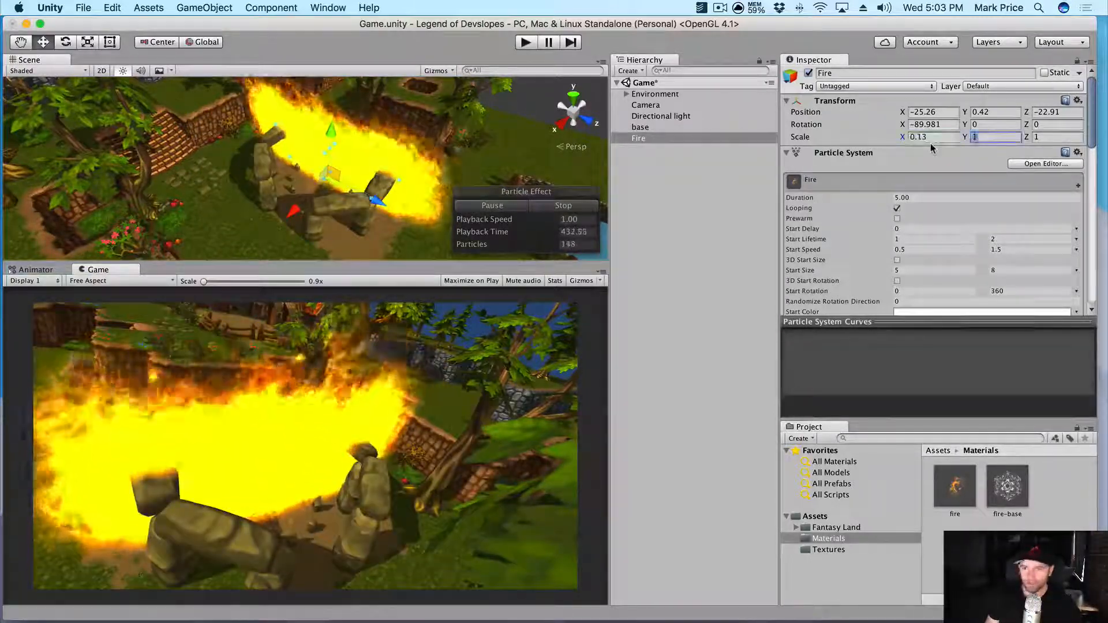
{"action": "type", "text": ".13"}
{"action": "key", "text": "Tab"}
{"action": "type", "text": ".13"}
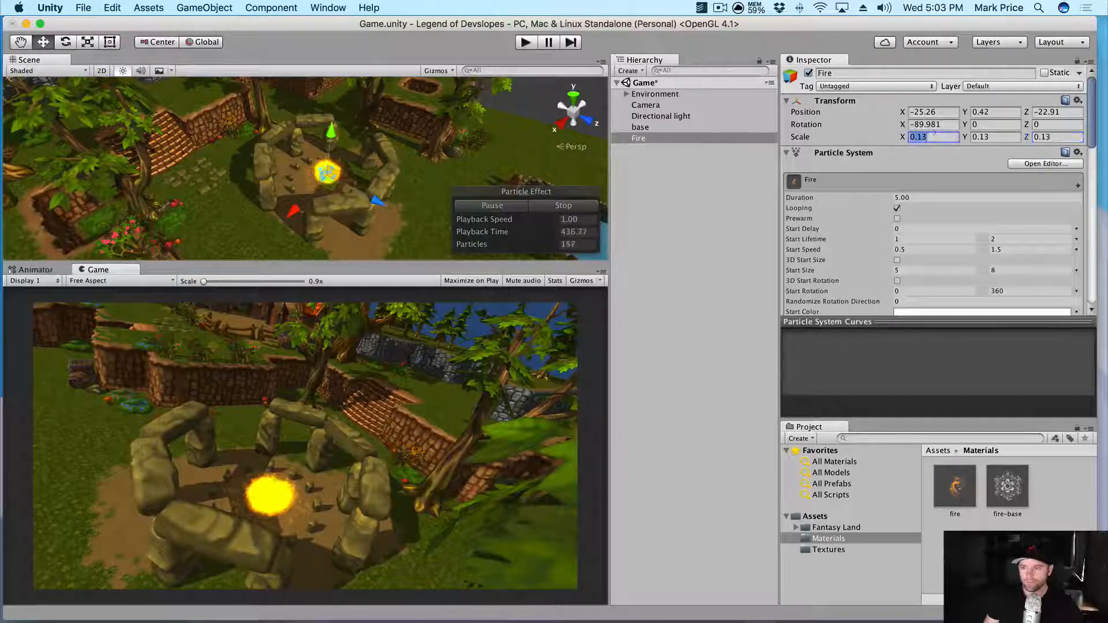
- Correct the Fire's scale to 0.3 on every axis
{"action": "left_click", "coordinate": [942, 138]}
{"action": "type", "text": ".5"}
{"action": "key", "text": "Tab"}
{"action": "type", "text": ".5"}
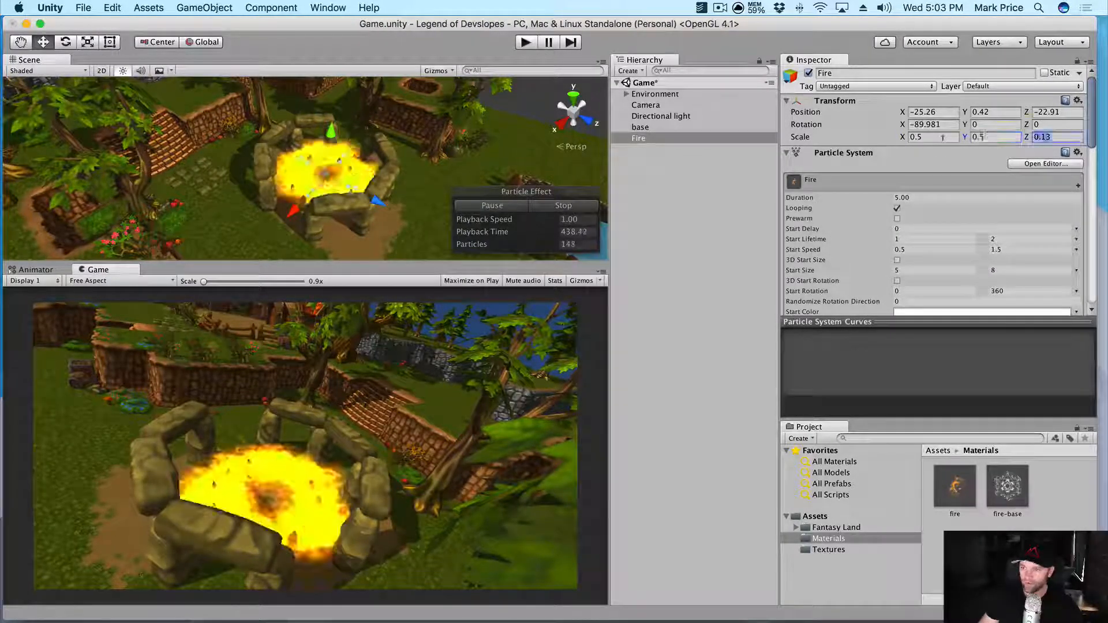
{"action": "key", "text": "Tab"}
{"action": "type", "text": ".5"}
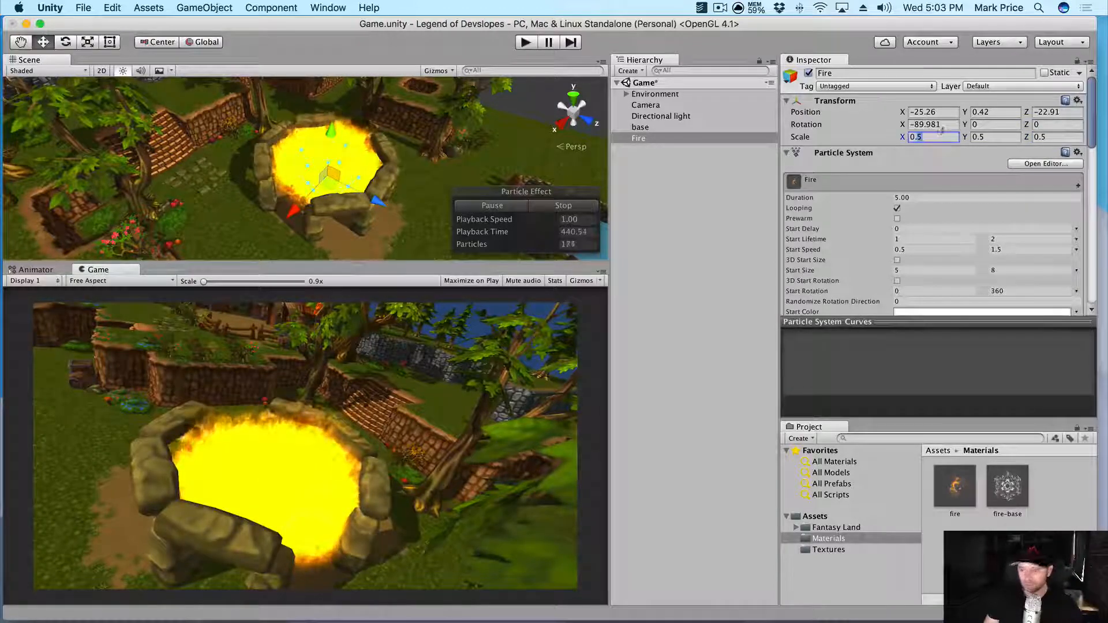
{"action": "type", "text": ".3"}
{"action": "key", "text": "Tab"}
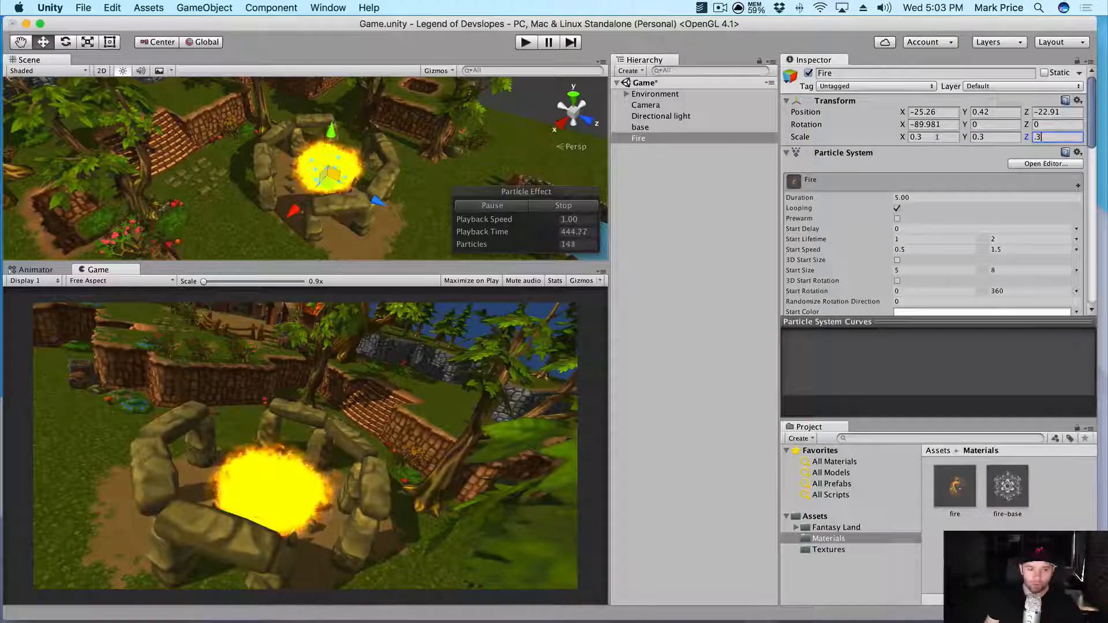
{"action": "left_click_drag", "start_coordinate": [352, 136], "coordinate": [372, 185], "text": "alt"}
{"action": "scroll", "coordinate": [335, 196], "scroll_direction": "up", "scroll_amount": 5, "text": "alt"}
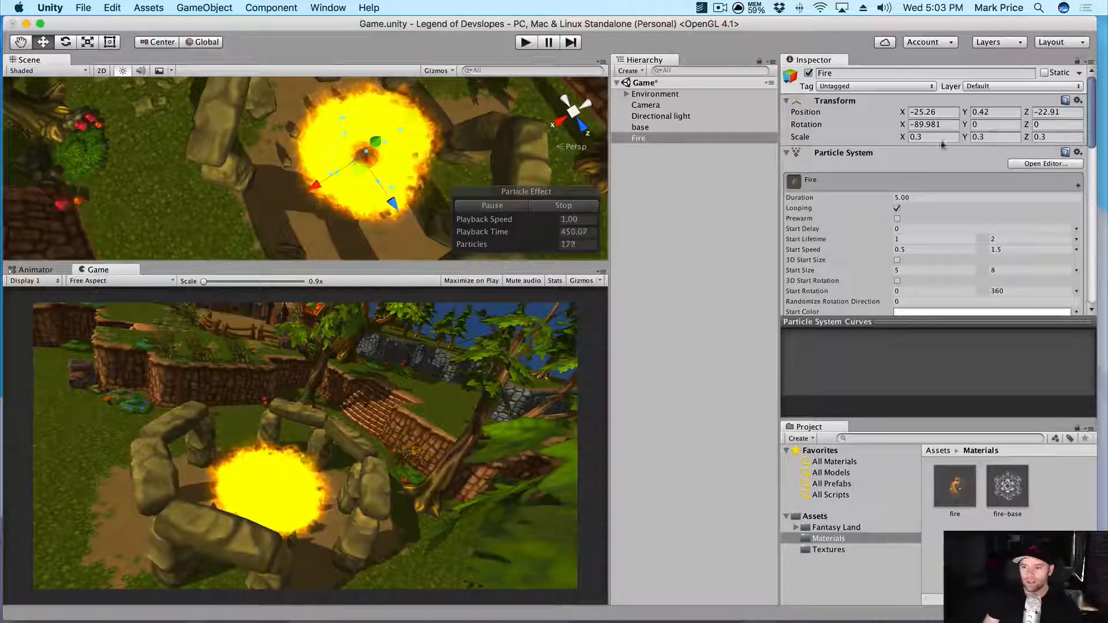
{"action": "scroll", "coordinate": [899, 219], "scroll_direction": "down", "scroll_amount": 2}
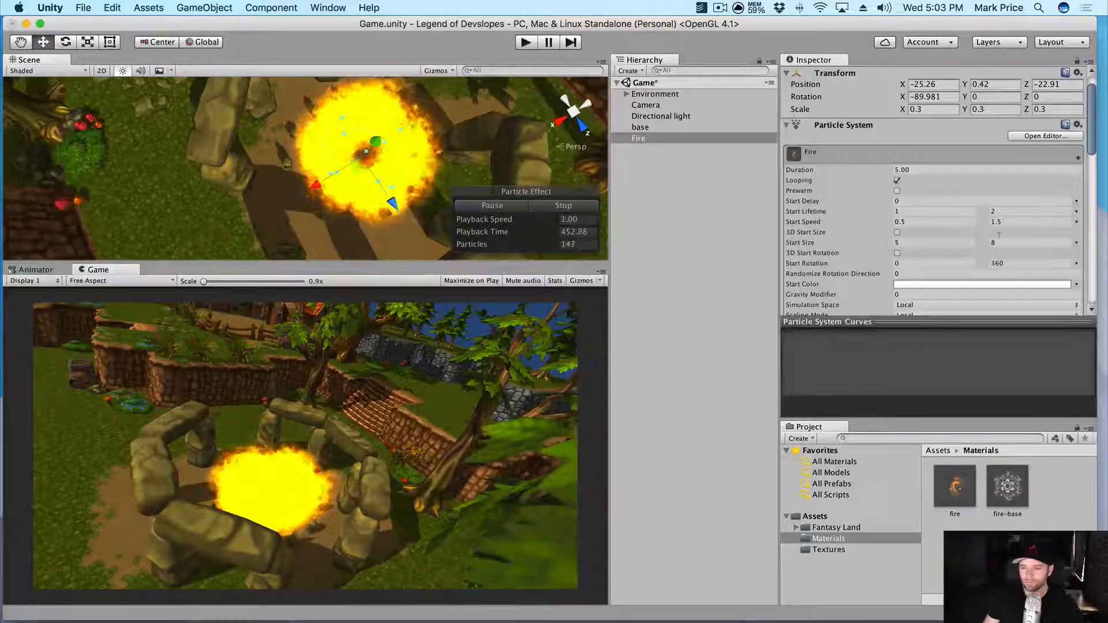
{"action": "scroll", "coordinate": [979, 248], "scroll_direction": "down", "scroll_amount": 10}
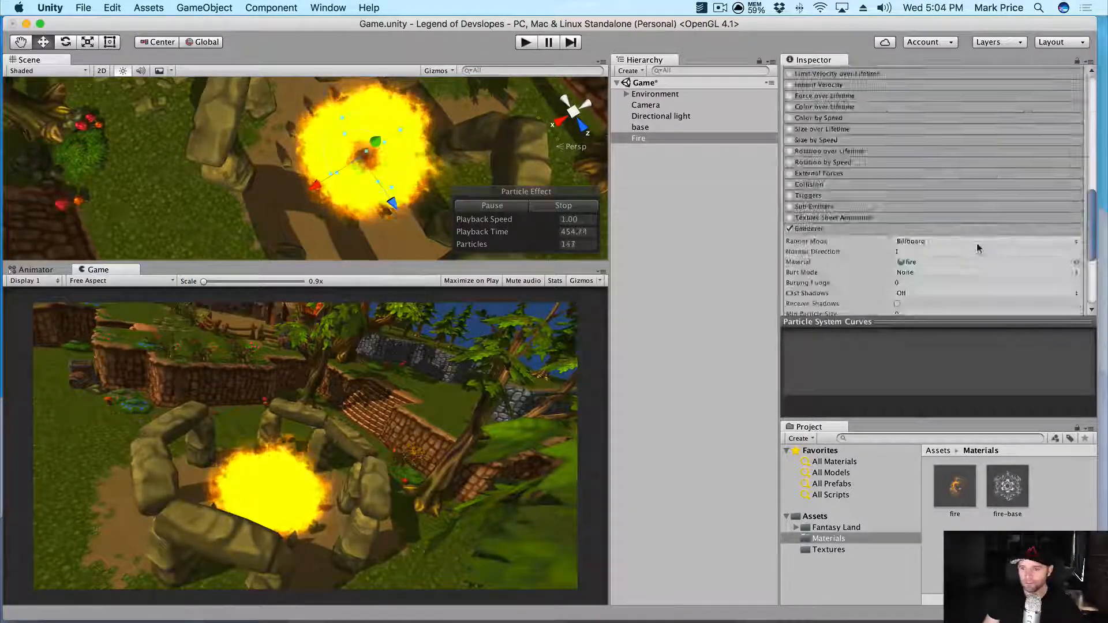
- Widen the Fire's Shape Radius to 4.89 to form a ring of flames
{"action": "scroll", "coordinate": [979, 248], "scroll_direction": "down", "scroll_amount": 5}
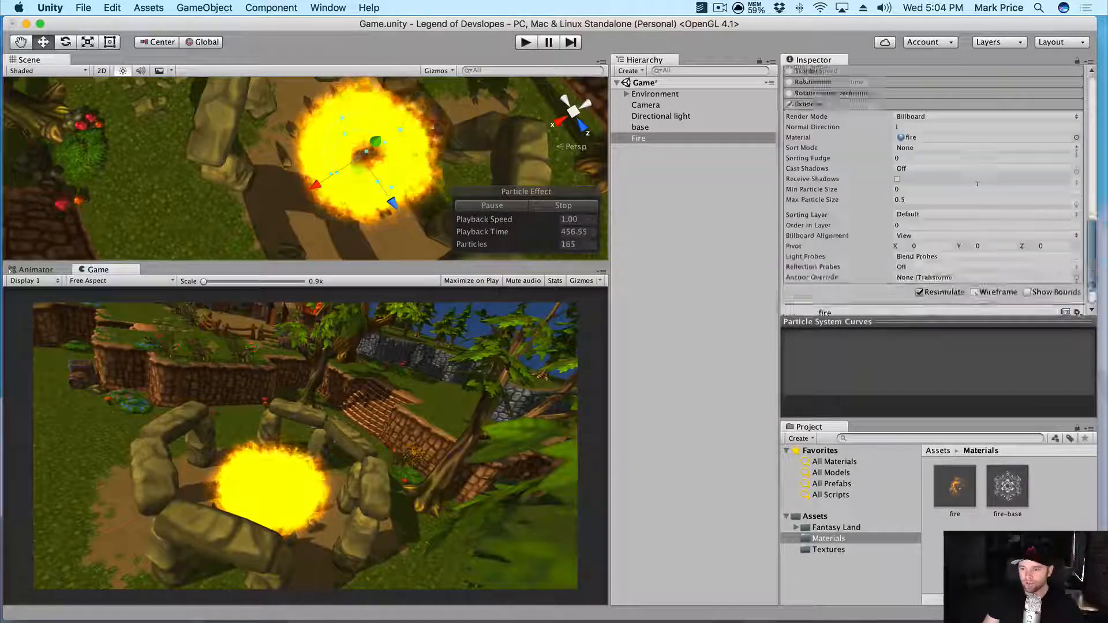
{"action": "scroll", "coordinate": [977, 184], "scroll_direction": "up", "scroll_amount": 10}
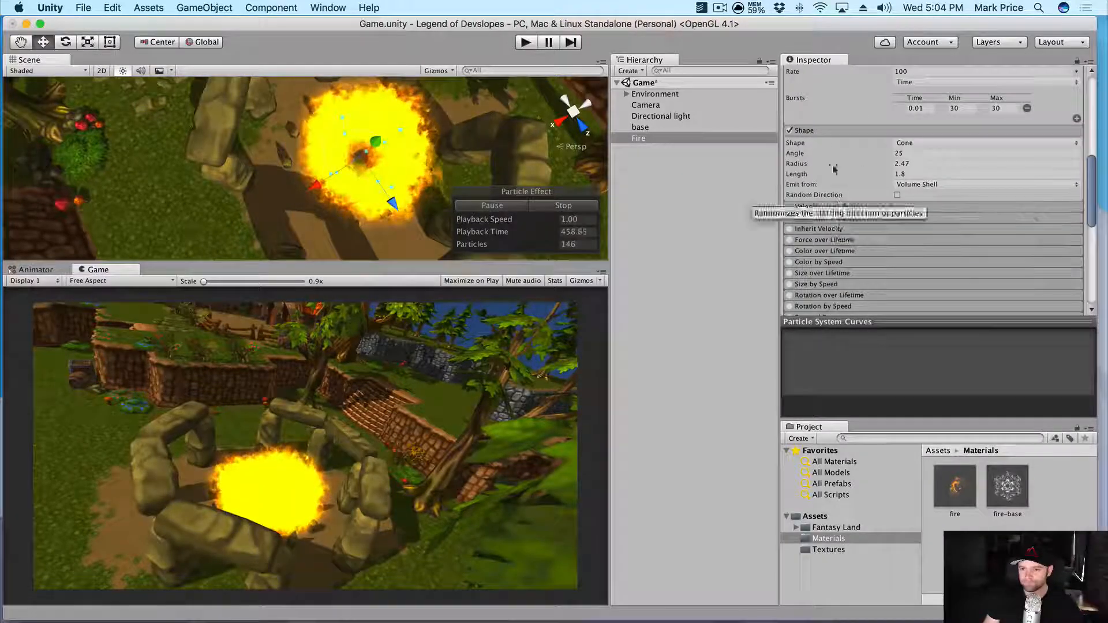
{"action": "left_click", "coordinate": [875, 166]}
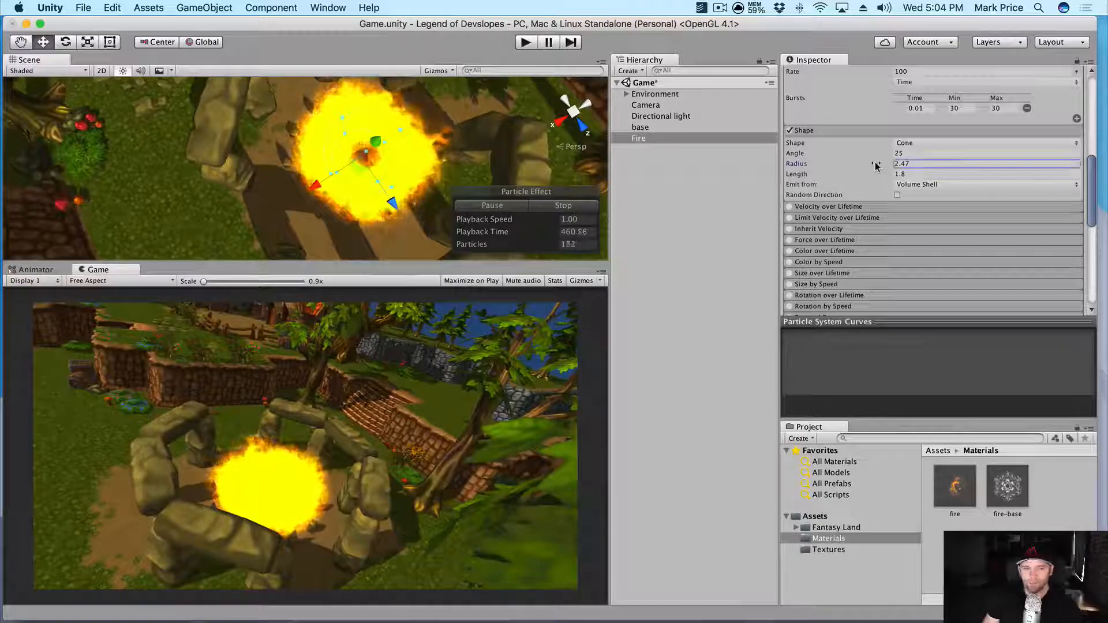
{"action": "left_click_drag", "start_coordinate": [875, 166], "coordinate": [898, 164]}
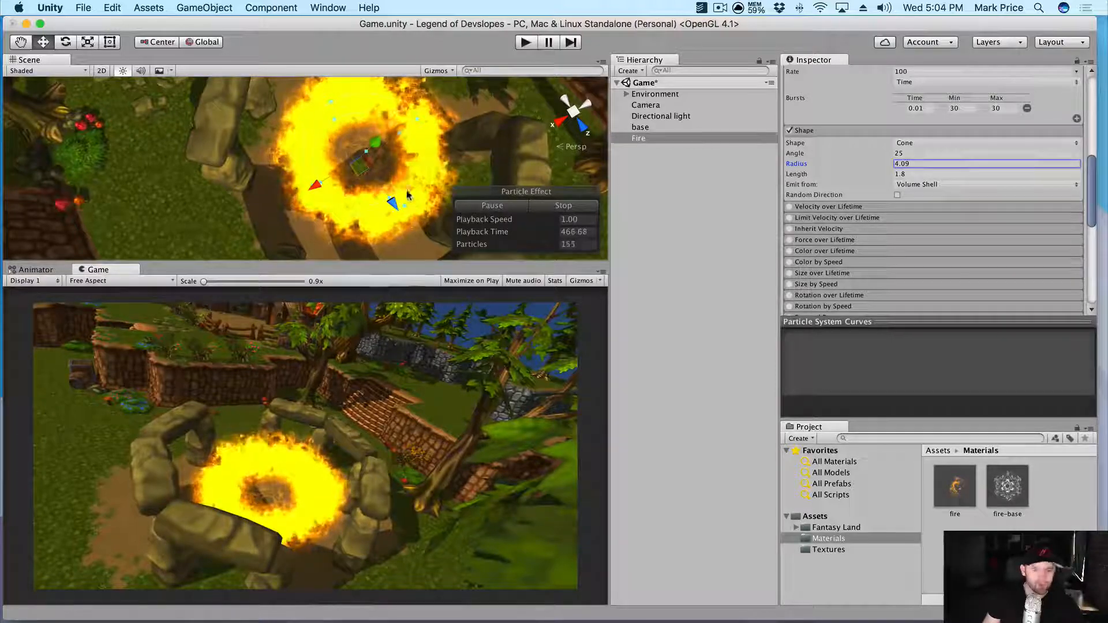
{"action": "left_click_drag", "start_coordinate": [883, 164], "coordinate": [893, 163]}
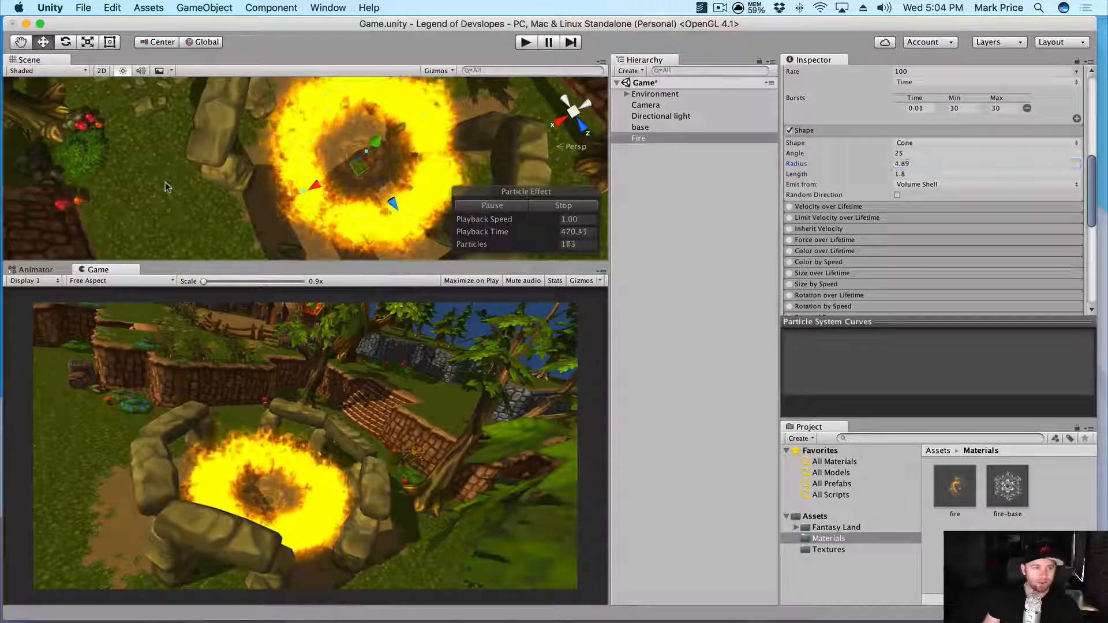
- Reselect Fire in the Hierarchy, frame it in the view, and save the scene
{"action": "left_click", "coordinate": [165, 186]}
{"action": "left_click_drag", "start_coordinate": [166, 186], "coordinate": [167, 118], "text": "alt"}
{"action": "scroll", "coordinate": [696, 208], "scroll_direction": "up", "scroll_amount": 10}
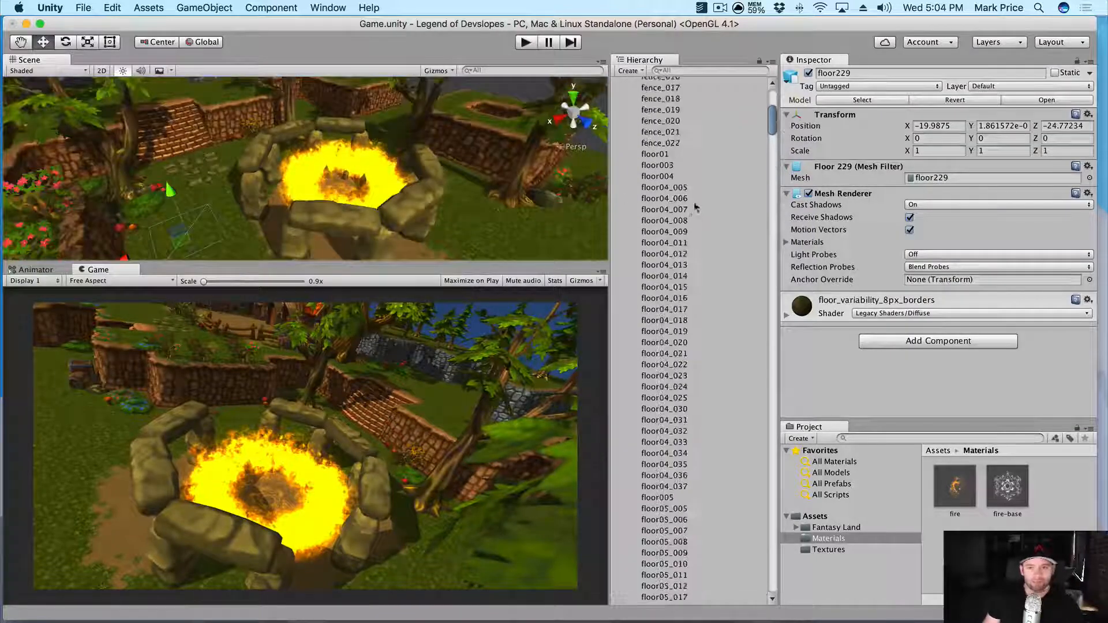
{"action": "scroll", "coordinate": [690, 191], "scroll_direction": "up", "scroll_amount": 10}
{"action": "left_click", "coordinate": [627, 94]}
{"action": "left_click", "coordinate": [639, 138]}
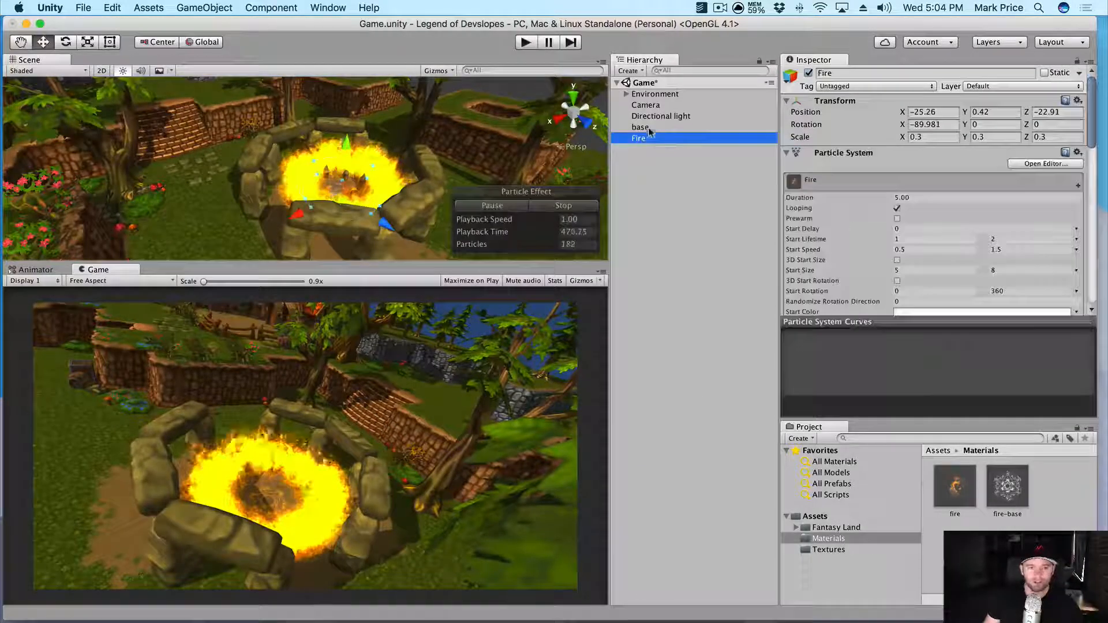
{"action": "key", "text": "f"}
{"action": "left_click_drag", "start_coordinate": [411, 180], "coordinate": [264, 215], "text": "alt"}
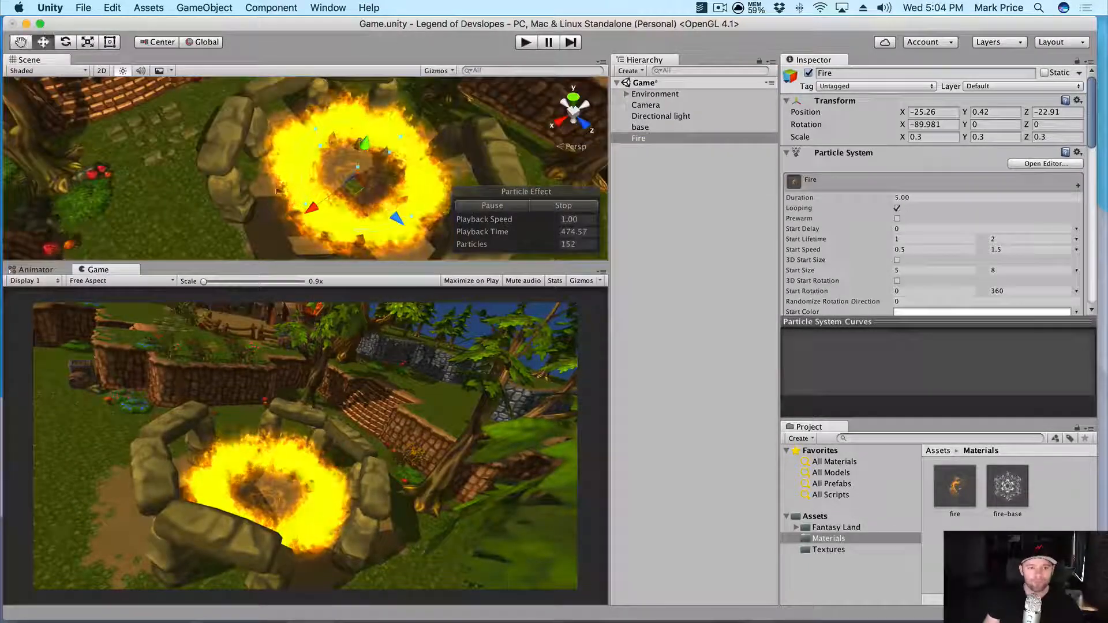
{"action": "key", "text": "super+s"}
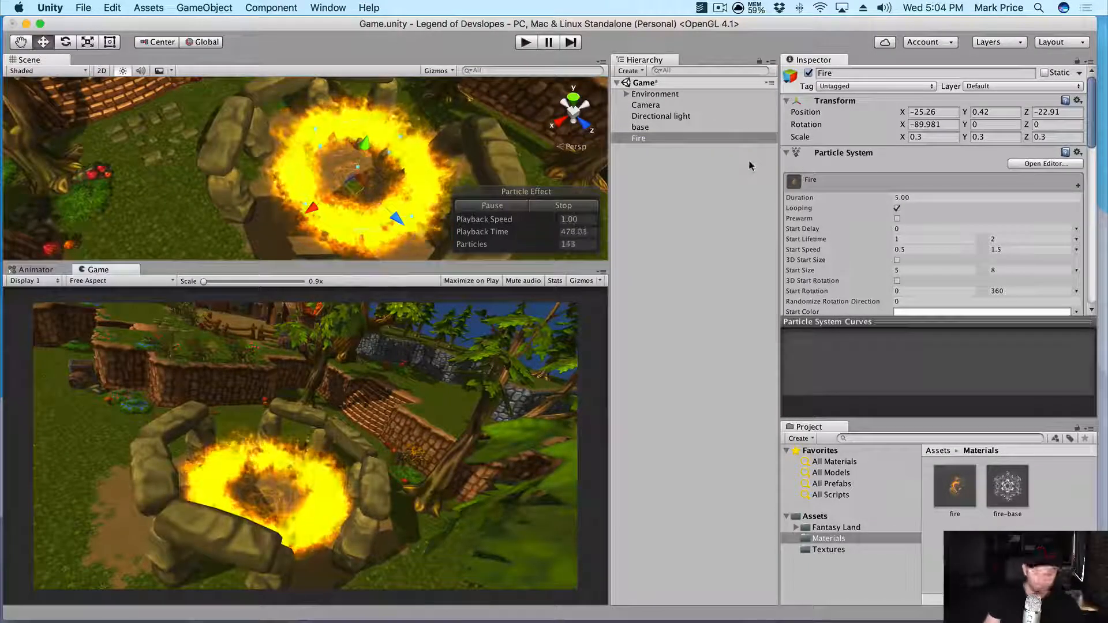
{"action": "scroll", "coordinate": [871, 200], "scroll_direction": "down", "scroll_amount": 10}
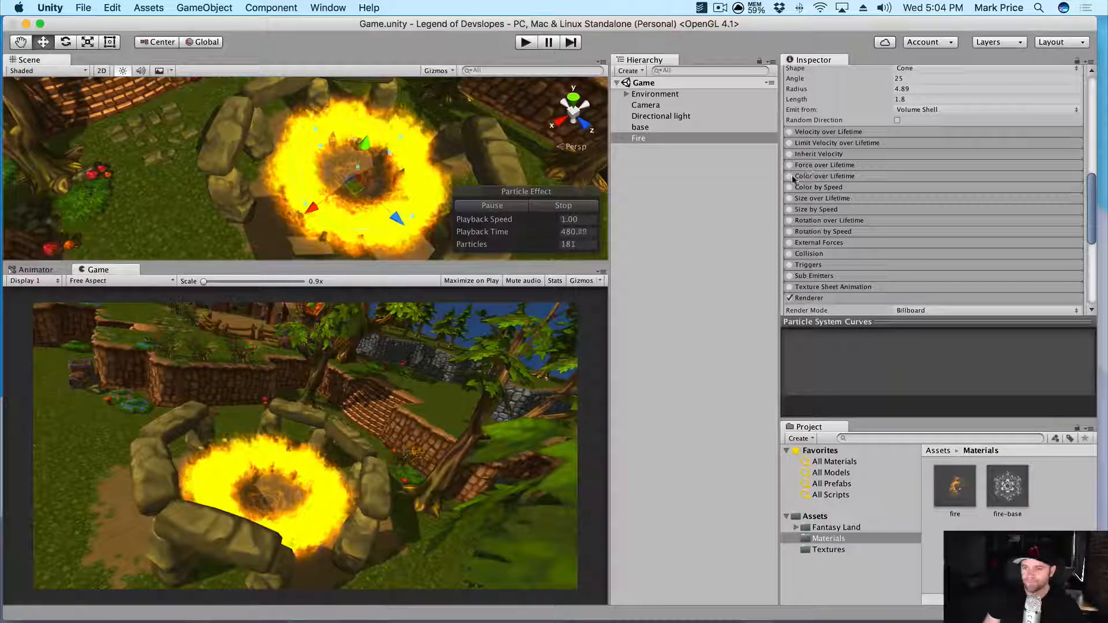
- Enable Color over Lifetime and add a mid-gradient alpha key to fade the flames
{"action": "left_click", "coordinate": [799, 176]}
{"action": "left_click", "coordinate": [789, 176]}
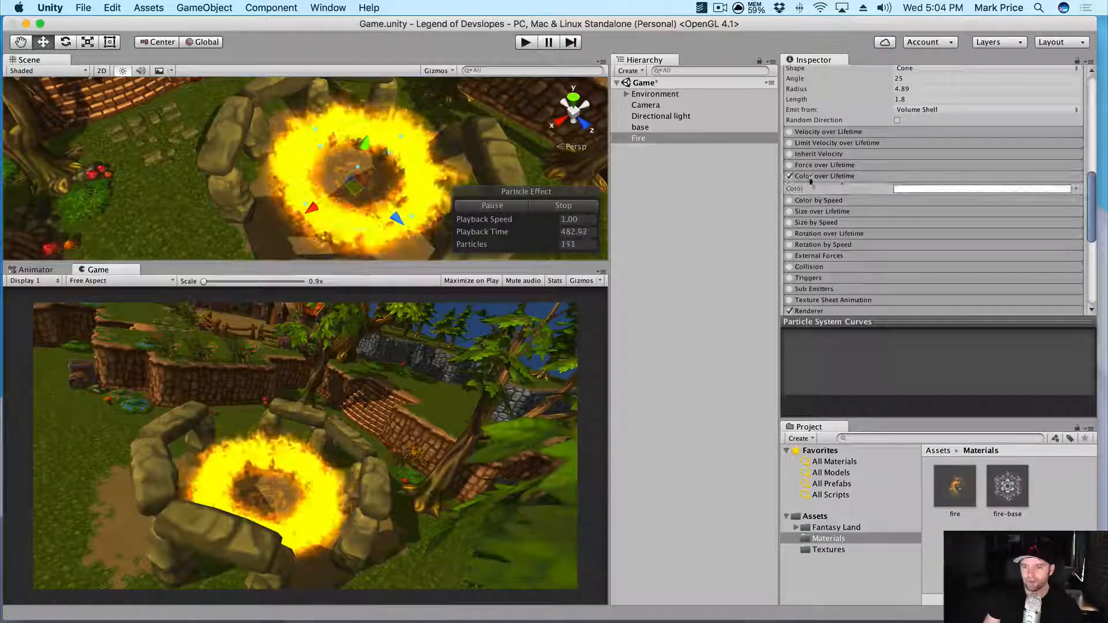
{"action": "left_click", "coordinate": [928, 188]}
{"action": "left_click", "coordinate": [261, 118]}
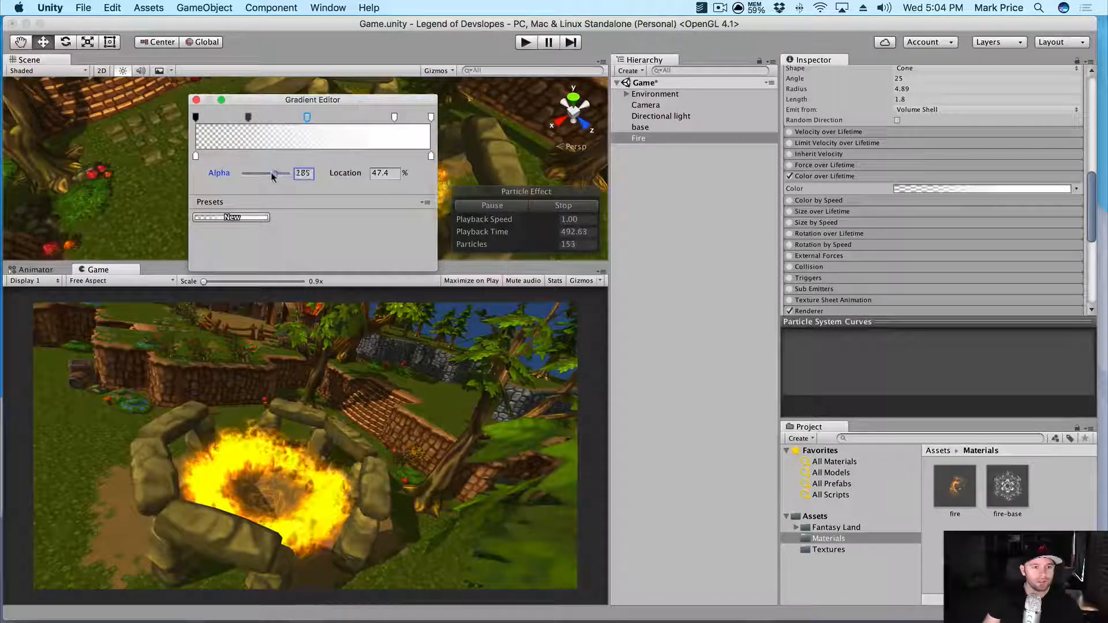
{"action": "left_click", "coordinate": [196, 100]}
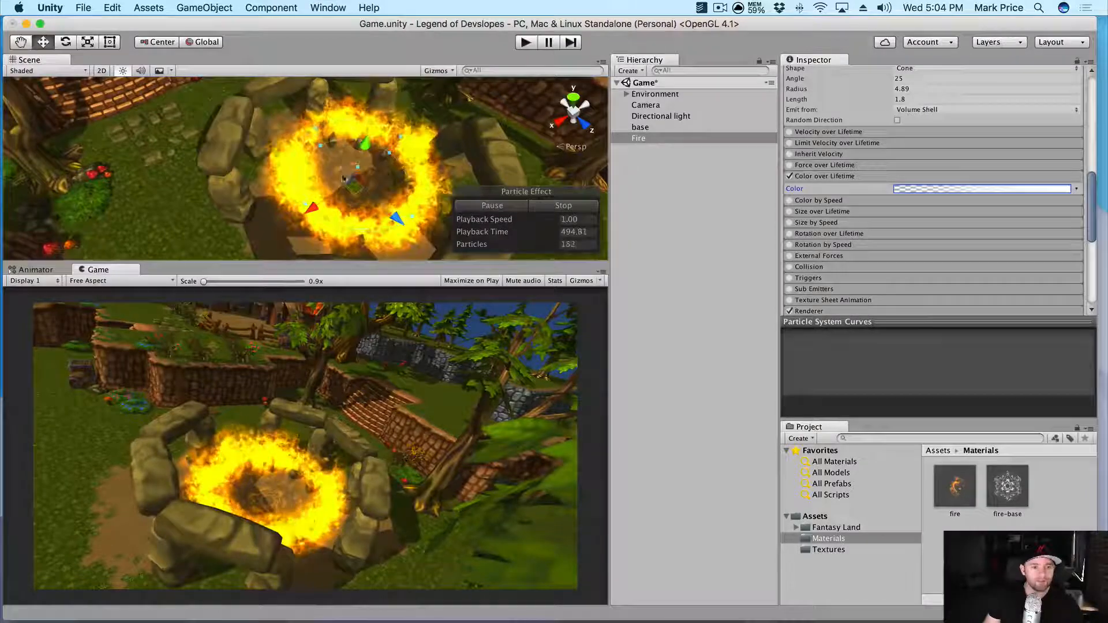
{"action": "left_click_drag", "start_coordinate": [324, 139], "coordinate": [348, 145], "text": "alt"}
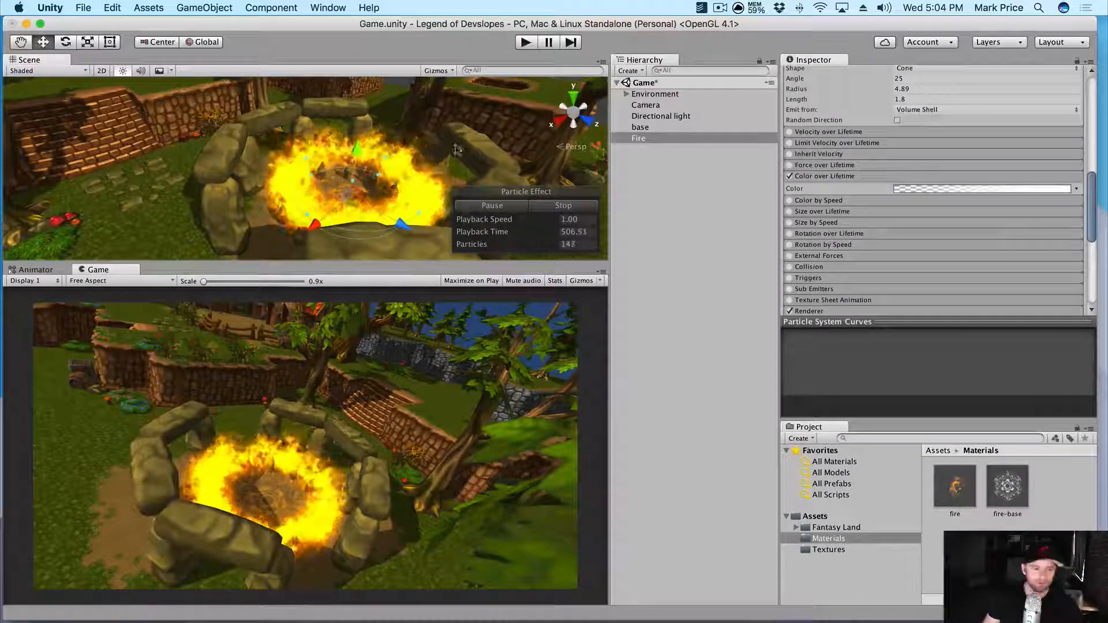
{"action": "left_click_drag", "start_coordinate": [334, 144], "coordinate": [258, 207], "text": "alt"}
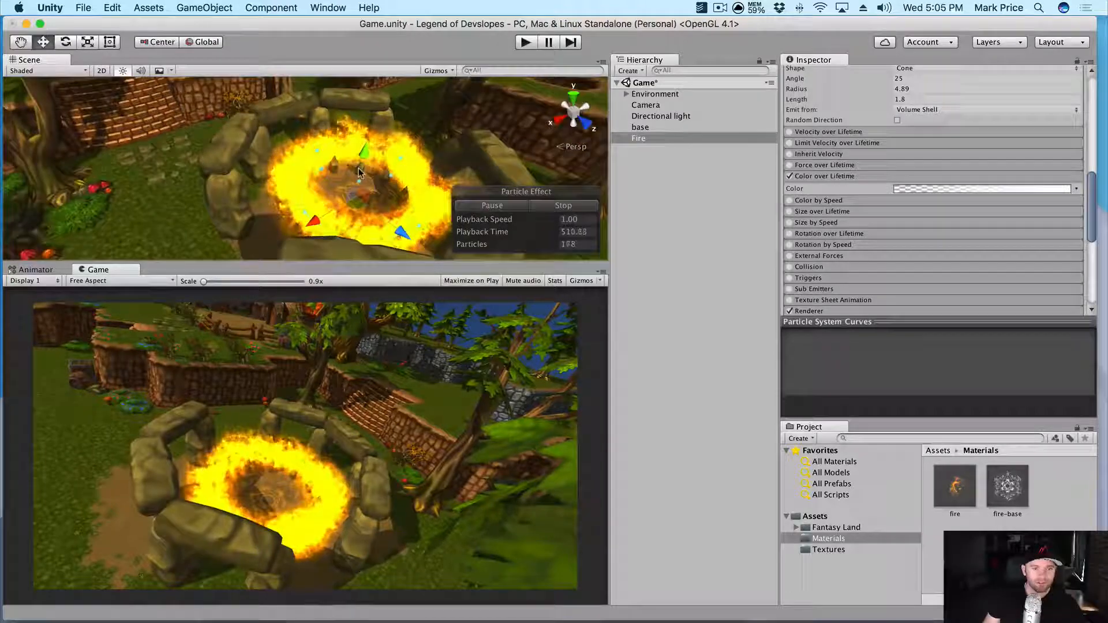
- Enable Rotation over Lifetime with an Angular Velocity of 49.49
{"action": "left_click", "coordinate": [814, 234]}
{"action": "left_click", "coordinate": [791, 234]}
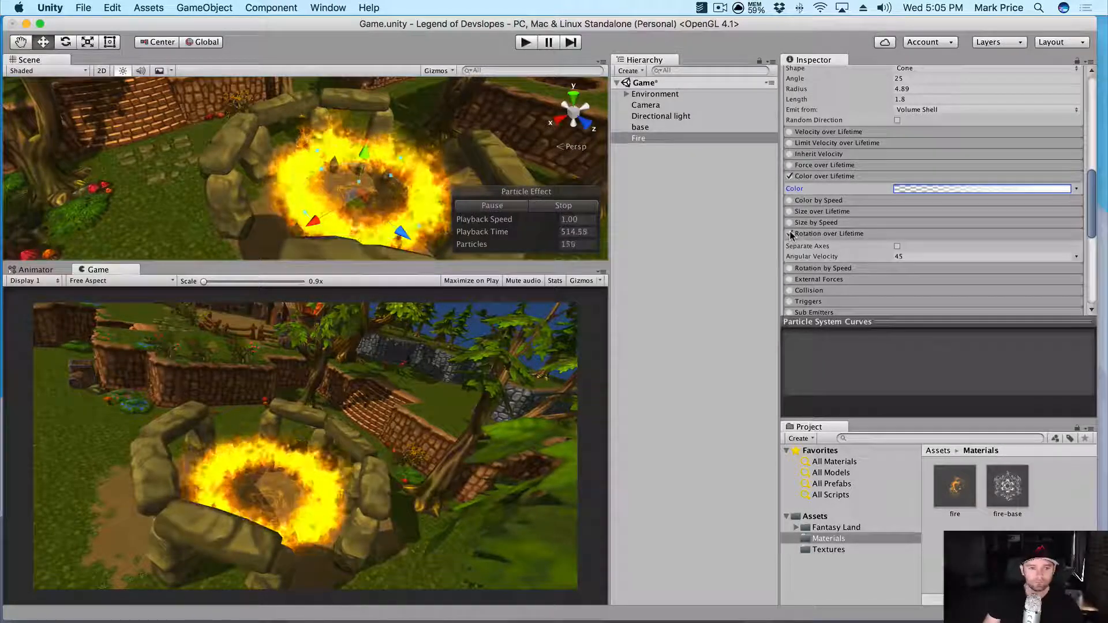
{"action": "left_click", "coordinate": [790, 234]}
{"action": "left_click", "coordinate": [790, 234]}
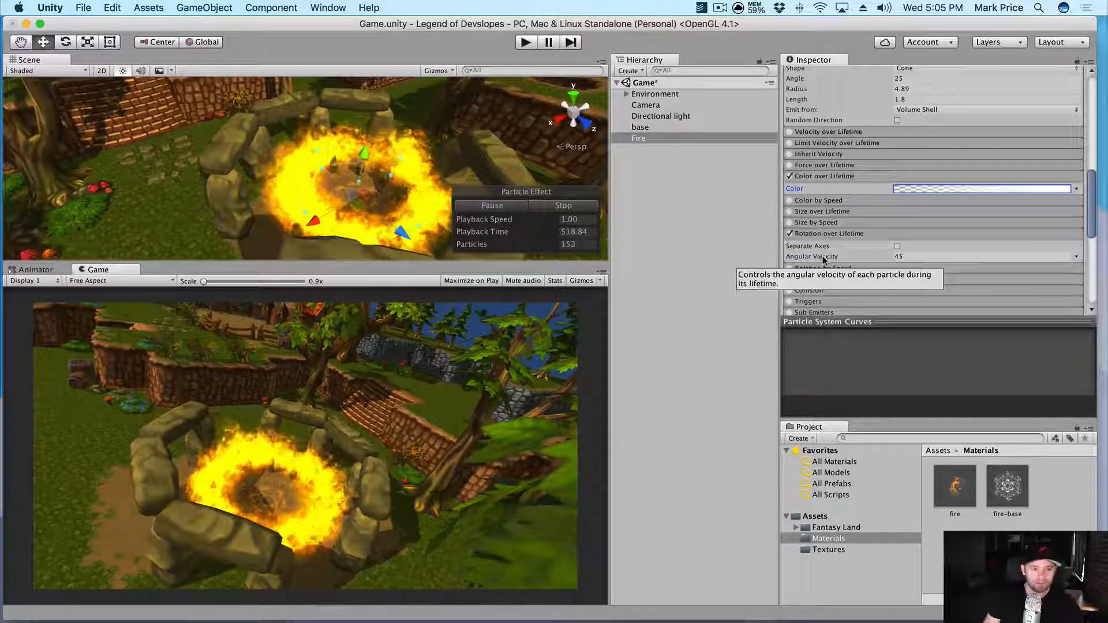
{"action": "left_click_drag", "start_coordinate": [826, 257], "coordinate": [880, 260]}
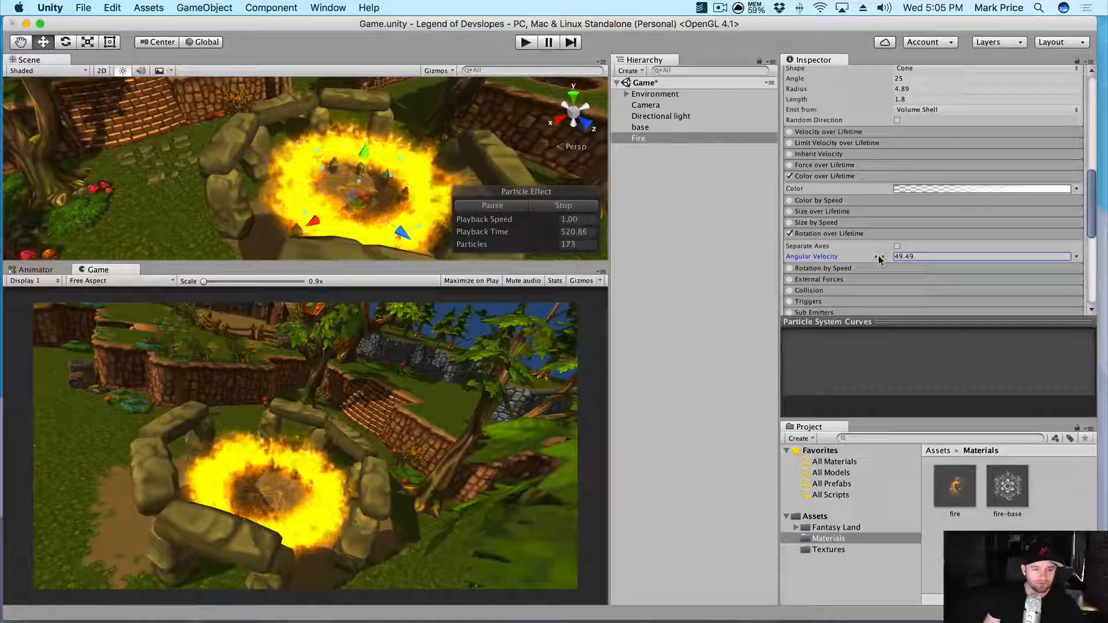
{"action": "left_click_drag", "start_coordinate": [254, 173], "coordinate": [342, 150], "text": "alt"}
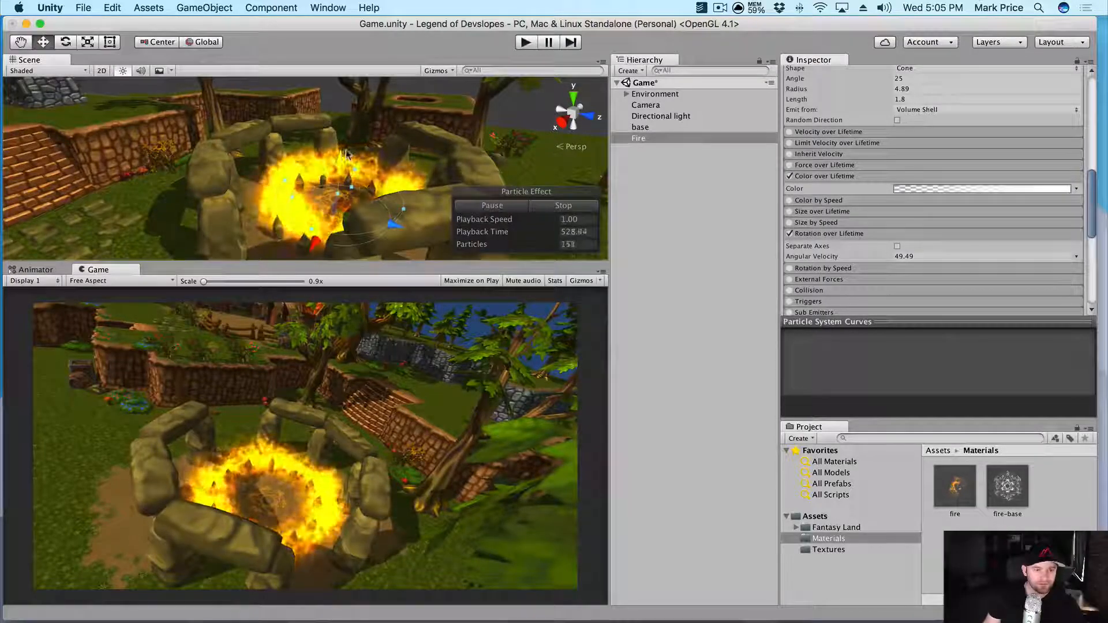
{"action": "left_click_drag", "start_coordinate": [343, 157], "coordinate": [208, 124], "text": "alt"}
{"action": "left_click_drag", "start_coordinate": [404, 5], "coordinate": [378, 123], "text": "alt"}
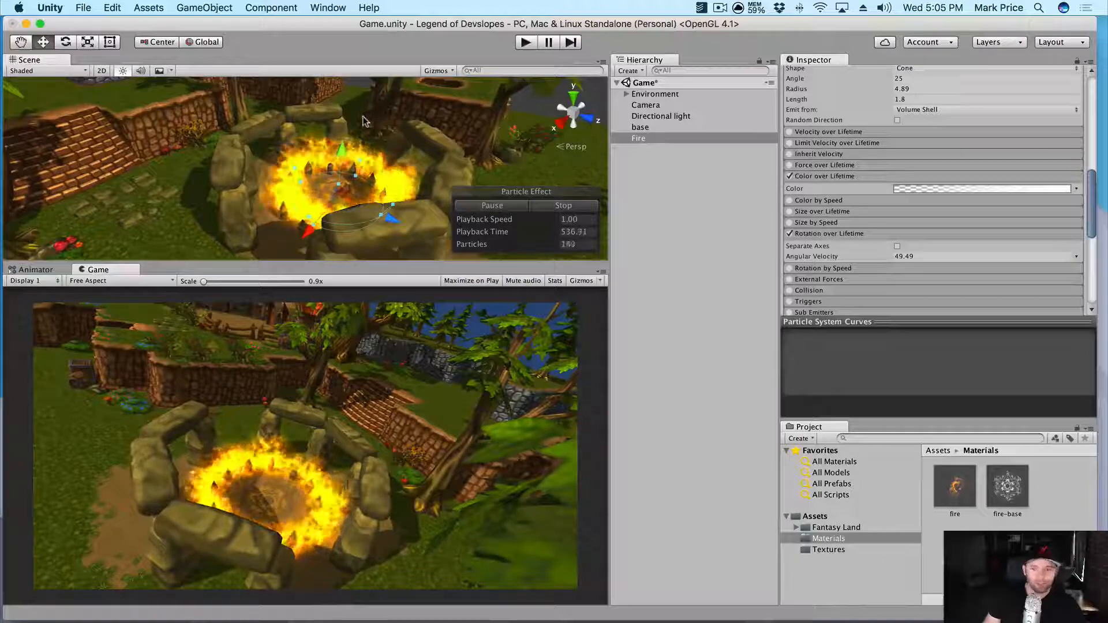
- Move the gradient's middle alpha key to about 84.4% and set its Alpha to 99
{"action": "left_click", "coordinate": [920, 190]}
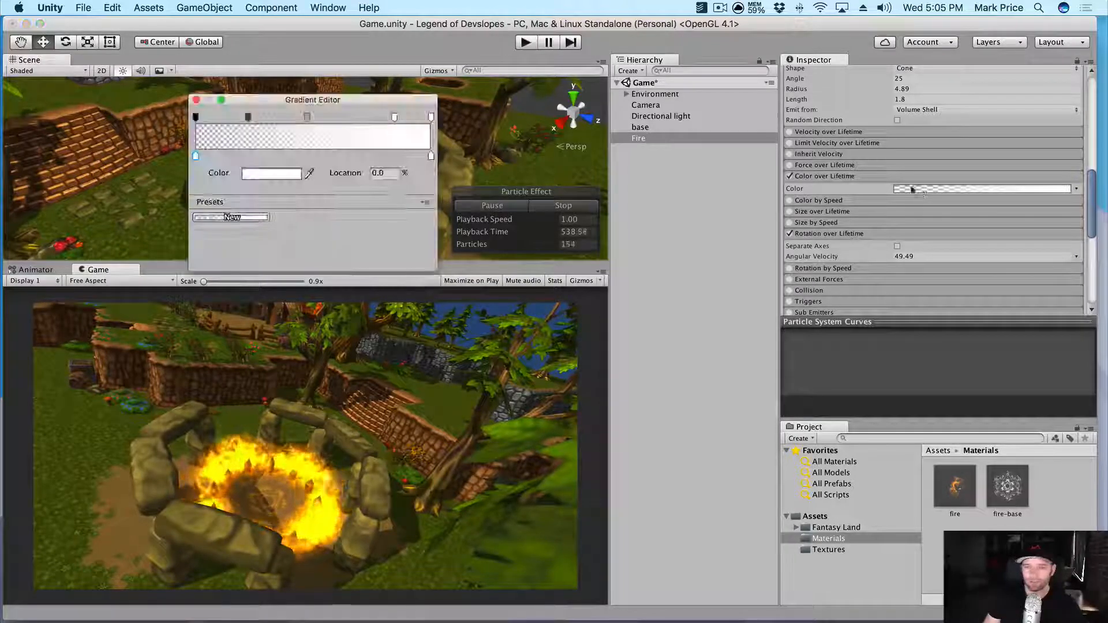
{"action": "left_click_drag", "start_coordinate": [372, 97], "coordinate": [795, 110]}
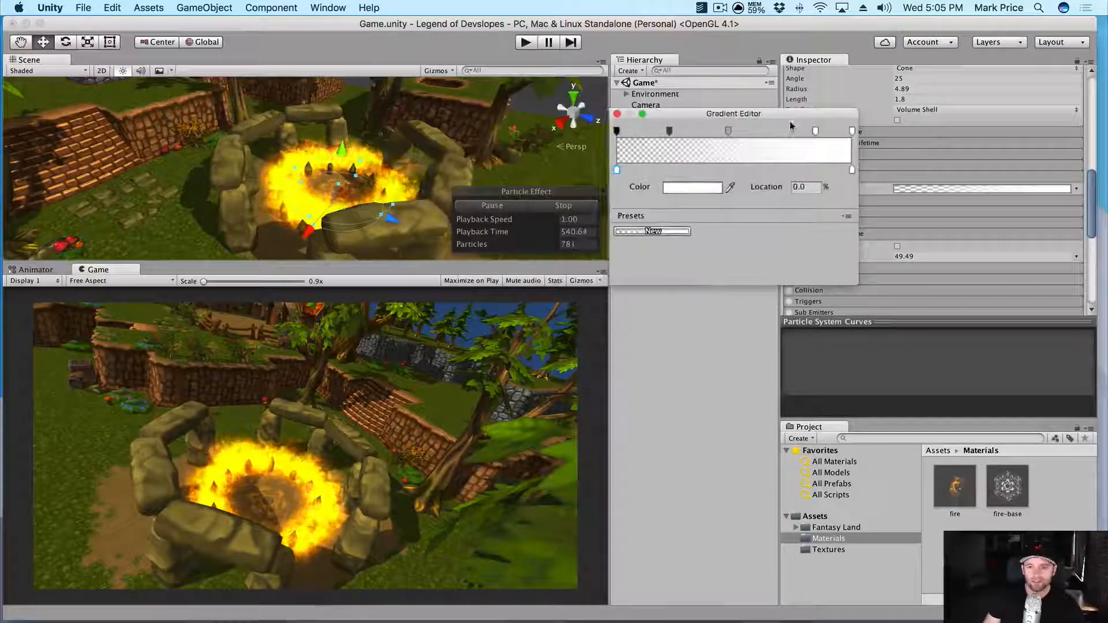
{"action": "left_click_drag", "start_coordinate": [728, 132], "coordinate": [767, 132]}
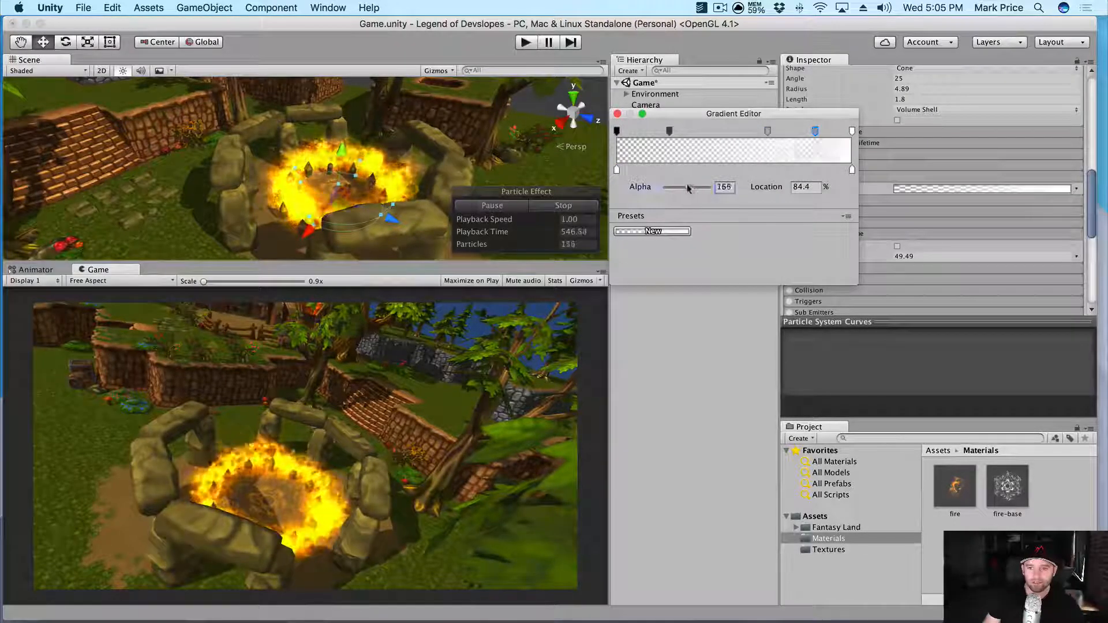
{"action": "left_click_drag", "start_coordinate": [688, 188], "coordinate": [687, 188]}
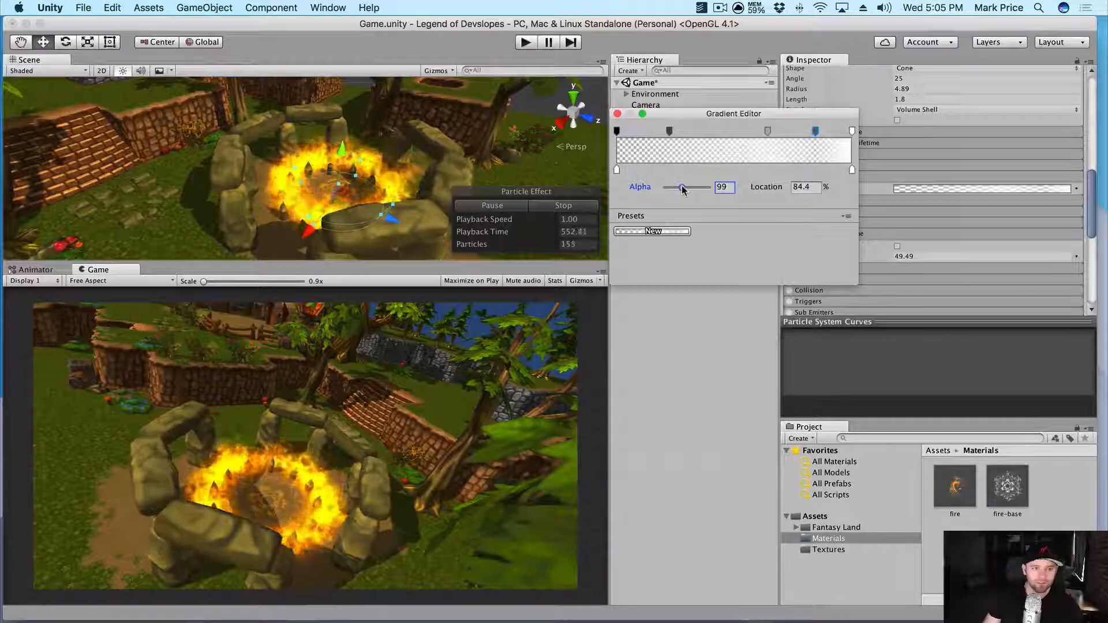
{"action": "left_click", "coordinate": [618, 113]}
{"action": "left_click_drag", "start_coordinate": [257, 147], "coordinate": [312, 115], "text": "alt"}
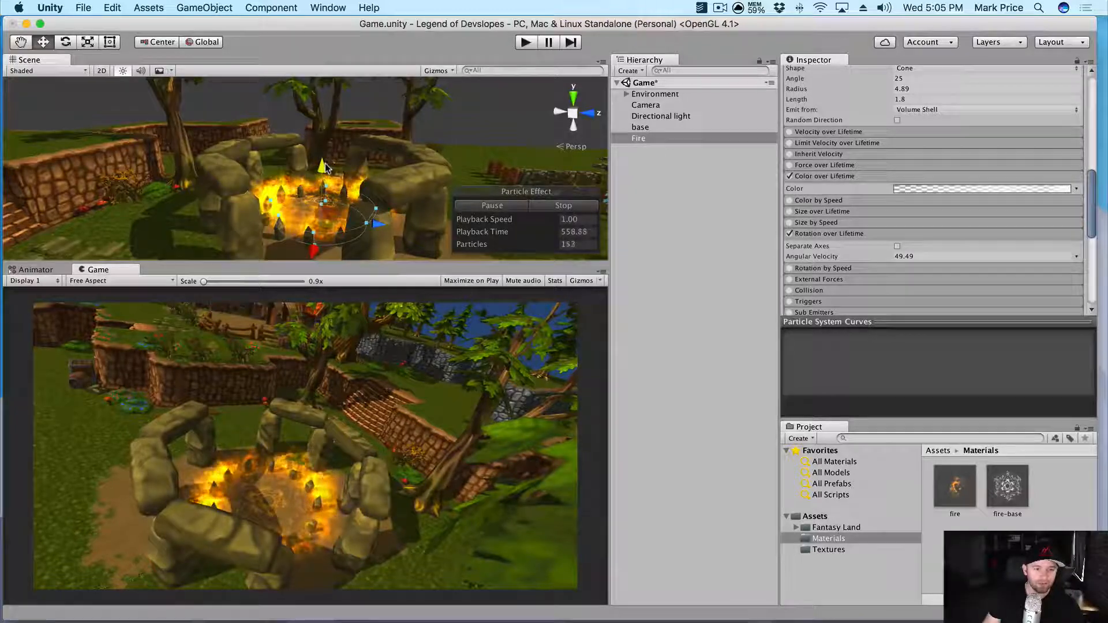
{"action": "left_click_drag", "start_coordinate": [414, 139], "coordinate": [388, 184], "text": "alt"}
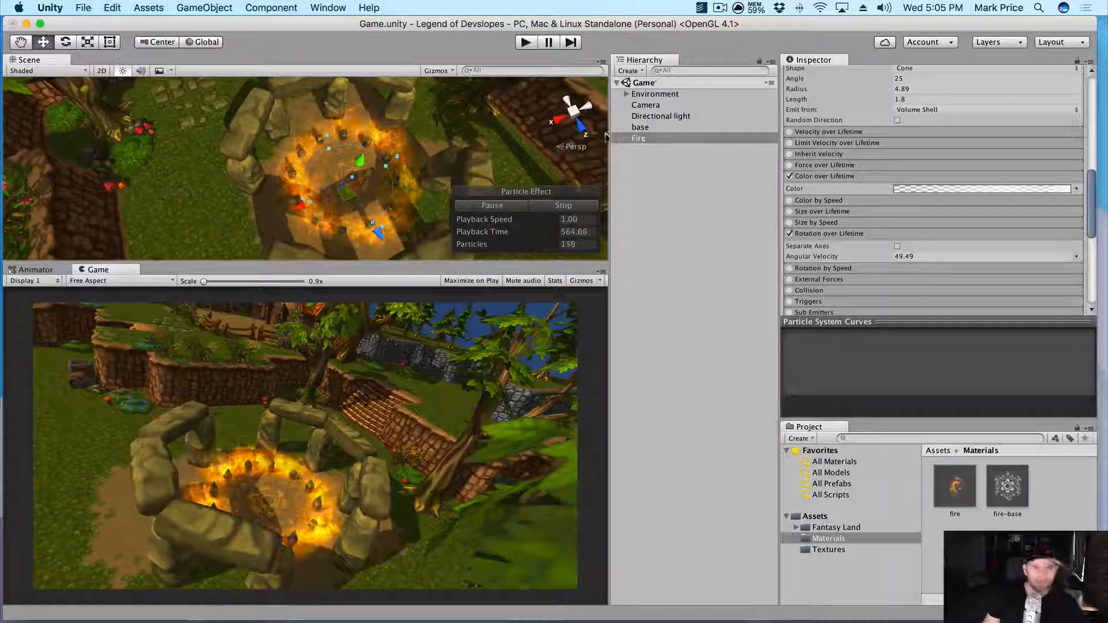
- Select the base particle effect and open its Start Color picker
{"action": "left_click", "coordinate": [641, 127]}
{"action": "scroll", "coordinate": [425, 202], "scroll_direction": "up", "scroll_amount": 5}
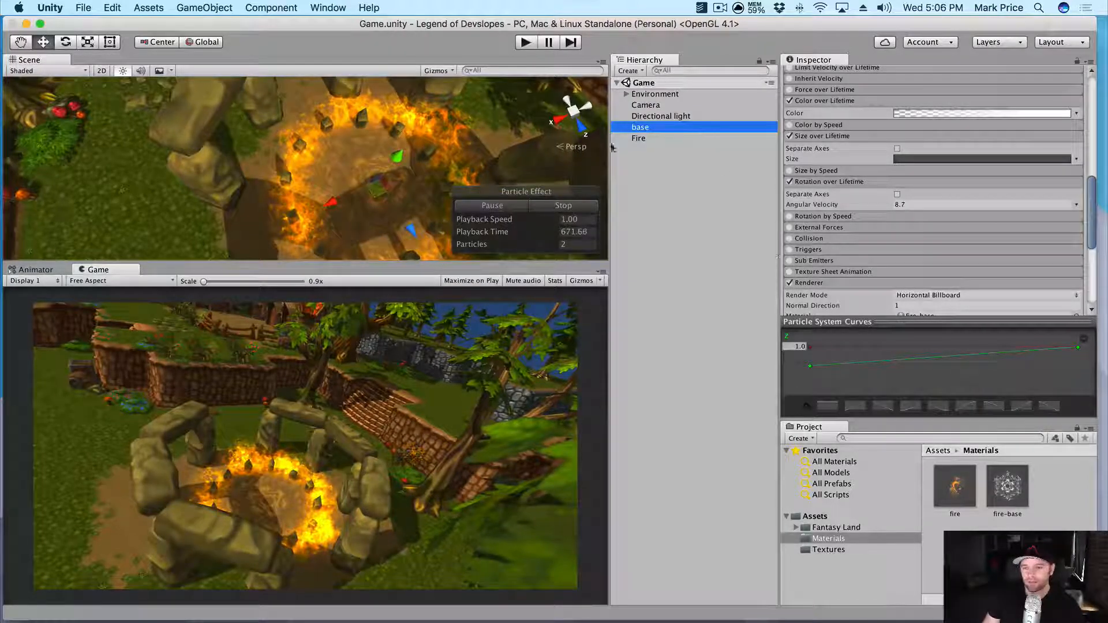
{"action": "scroll", "coordinate": [905, 181], "scroll_direction": "up", "scroll_amount": 5}
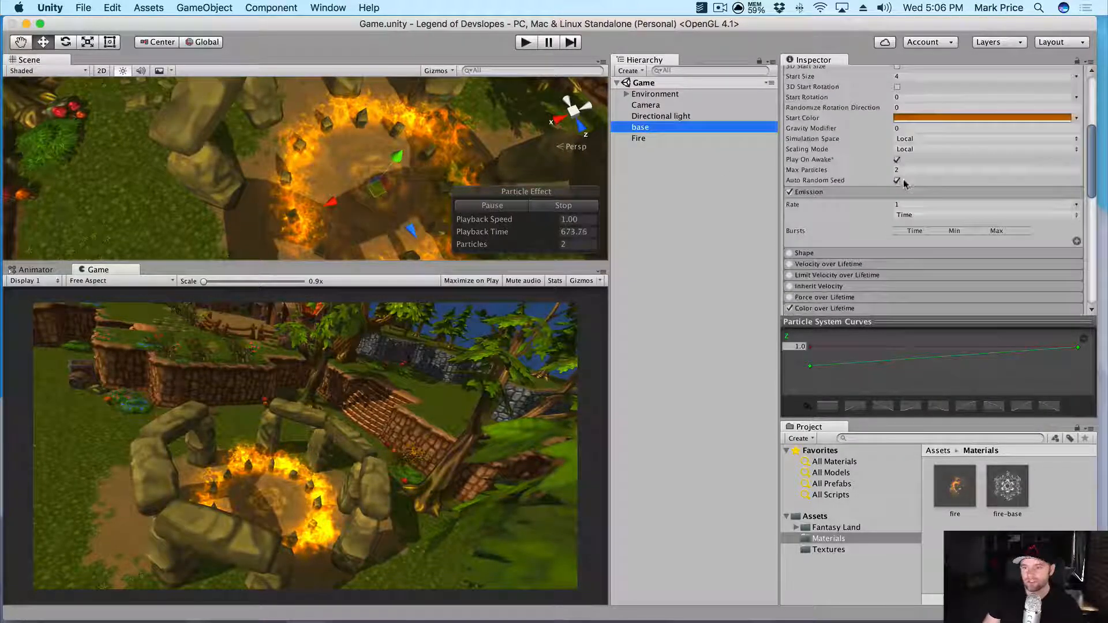
{"action": "left_click", "coordinate": [933, 118]}
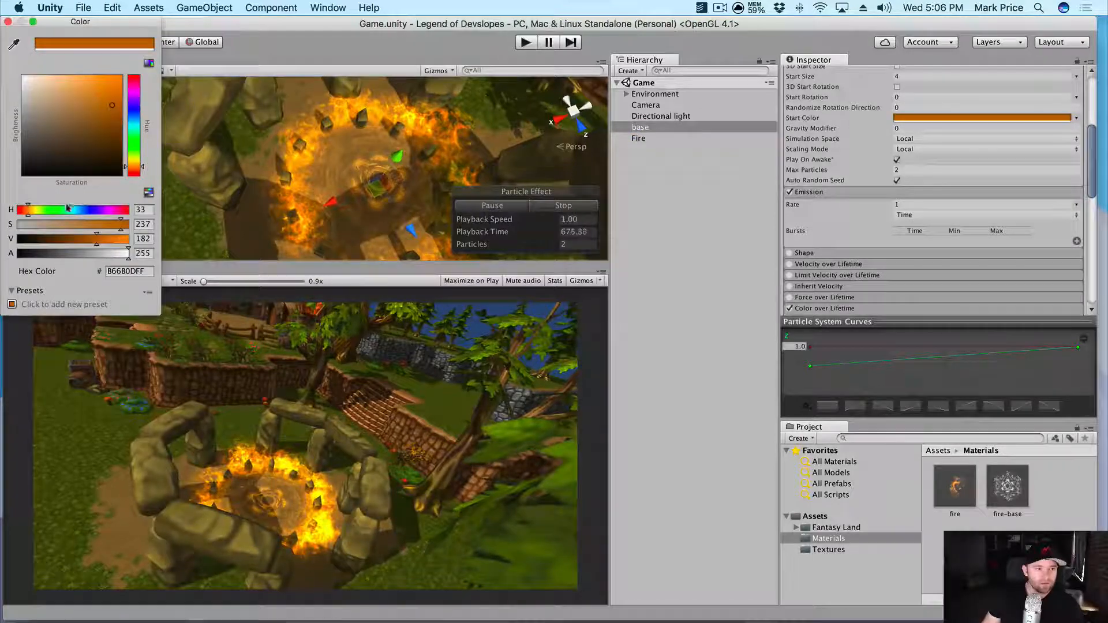
- Pick green 6BC316 as the base's start colour
{"action": "left_click", "coordinate": [34, 210]}
{"action": "left_click_drag", "start_coordinate": [119, 124], "coordinate": [145, 118]}
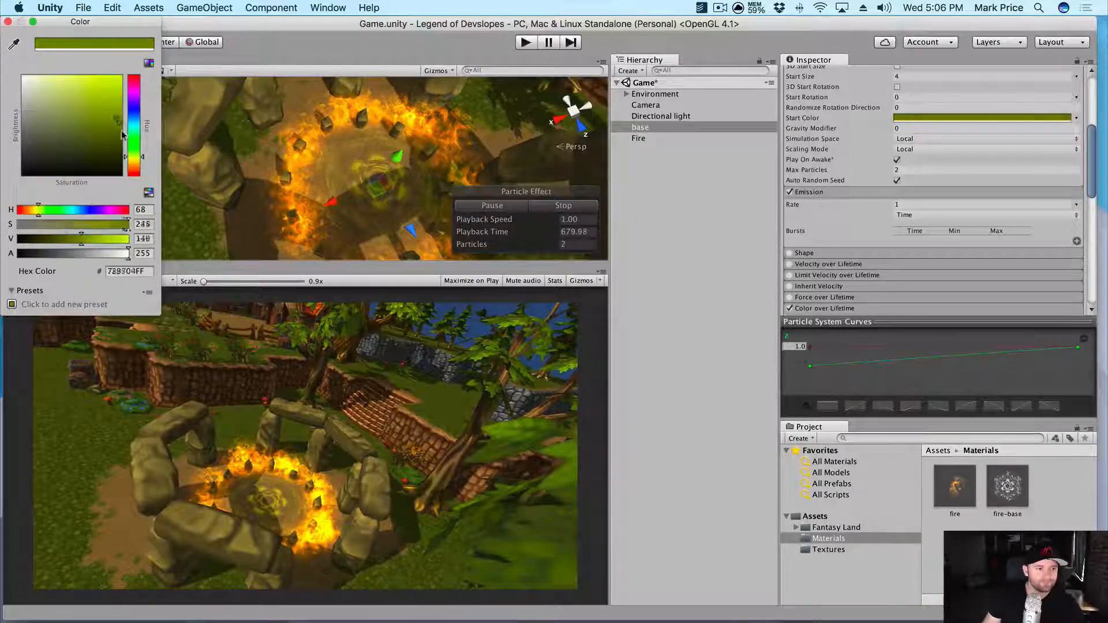
{"action": "left_click", "coordinate": [120, 133]}
{"action": "left_click", "coordinate": [135, 161]}
{"action": "mouse_move", "coordinate": [65, 240]}
{"action": "left_mouse_down"}
{"action": "mouse_move", "coordinate": [97, 243]}
{"action": "mouse_move", "coordinate": [57, 246]}
{"action": "mouse_move", "coordinate": [70, 241]}
{"action": "left_mouse_up"}
{"action": "left_click_drag", "start_coordinate": [130, 140], "coordinate": [138, 109]}
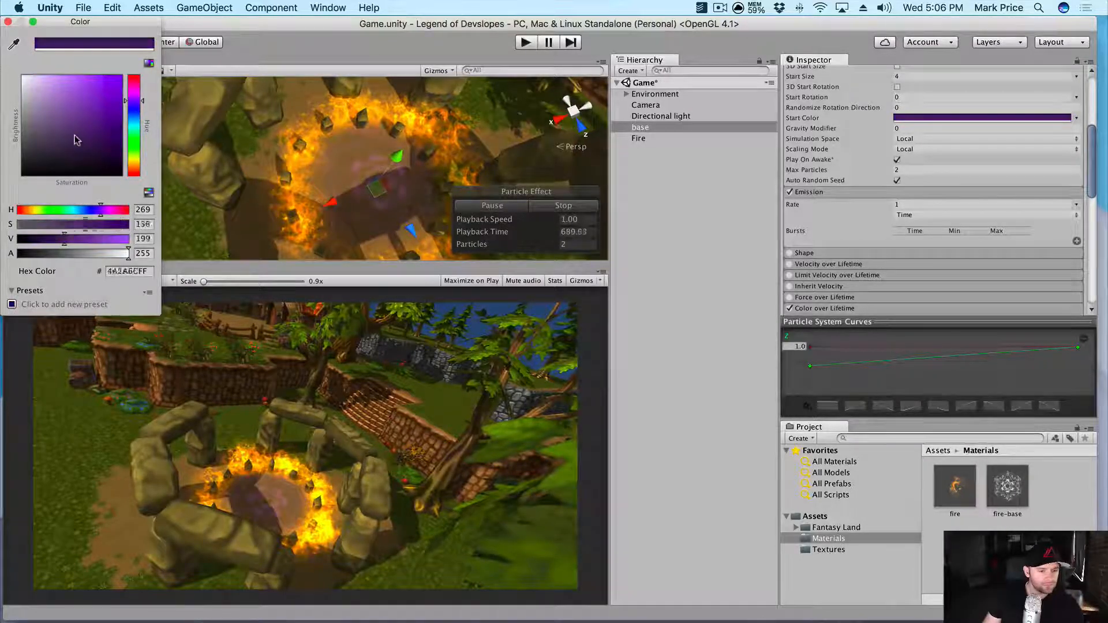
{"action": "mouse_move", "coordinate": [141, 139]}
{"action": "left_mouse_down"}
{"action": "mouse_move", "coordinate": [79, 75]}
{"action": "mouse_move", "coordinate": [61, 78]}
{"action": "mouse_move", "coordinate": [56, 116]}
{"action": "mouse_move", "coordinate": [35, 139]}
{"action": "mouse_move", "coordinate": [81, 160]}
{"action": "mouse_move", "coordinate": [101, 120]}
{"action": "mouse_move", "coordinate": [60, 93]}
{"action": "left_mouse_up"}
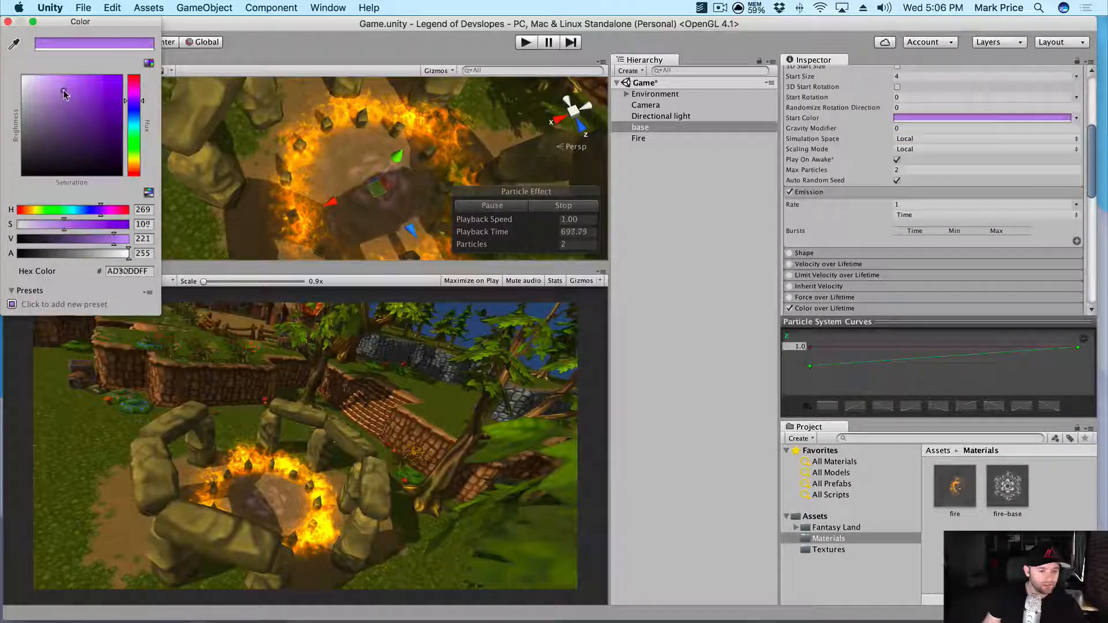
{"action": "left_click_drag", "start_coordinate": [133, 115], "coordinate": [136, 138]}
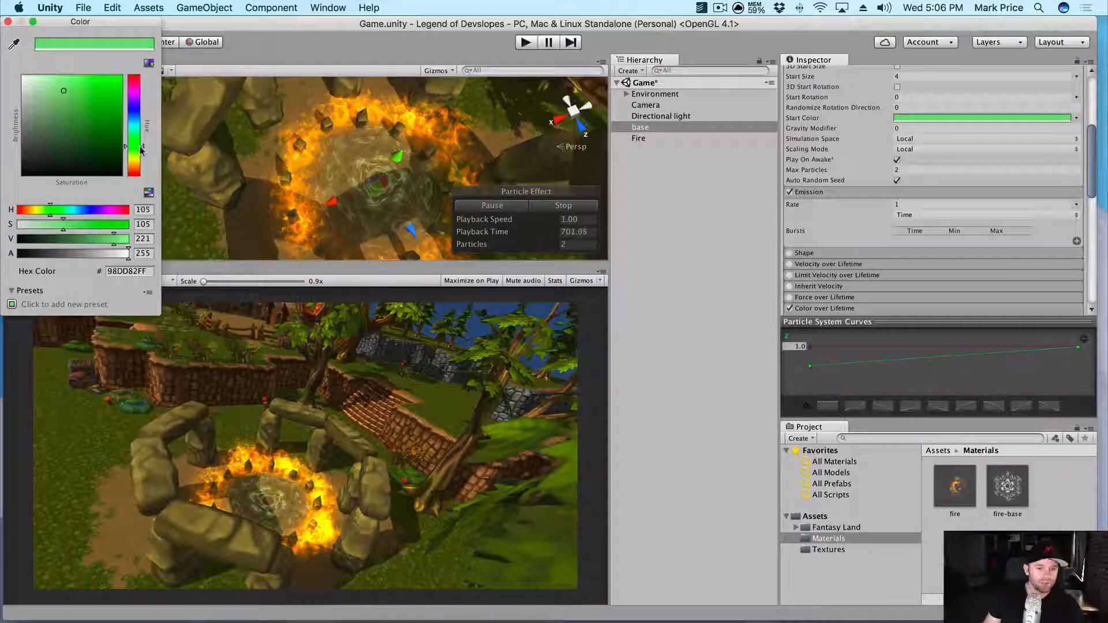
{"action": "left_click_drag", "start_coordinate": [104, 99], "coordinate": [108, 103]}
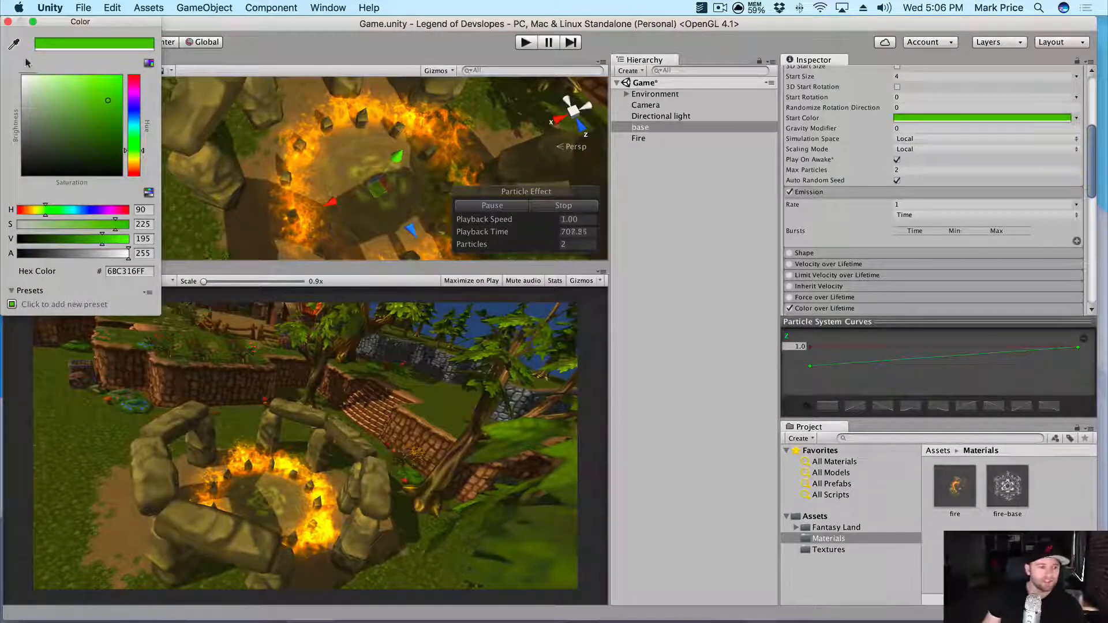
{"action": "left_click", "coordinate": [8, 22]}
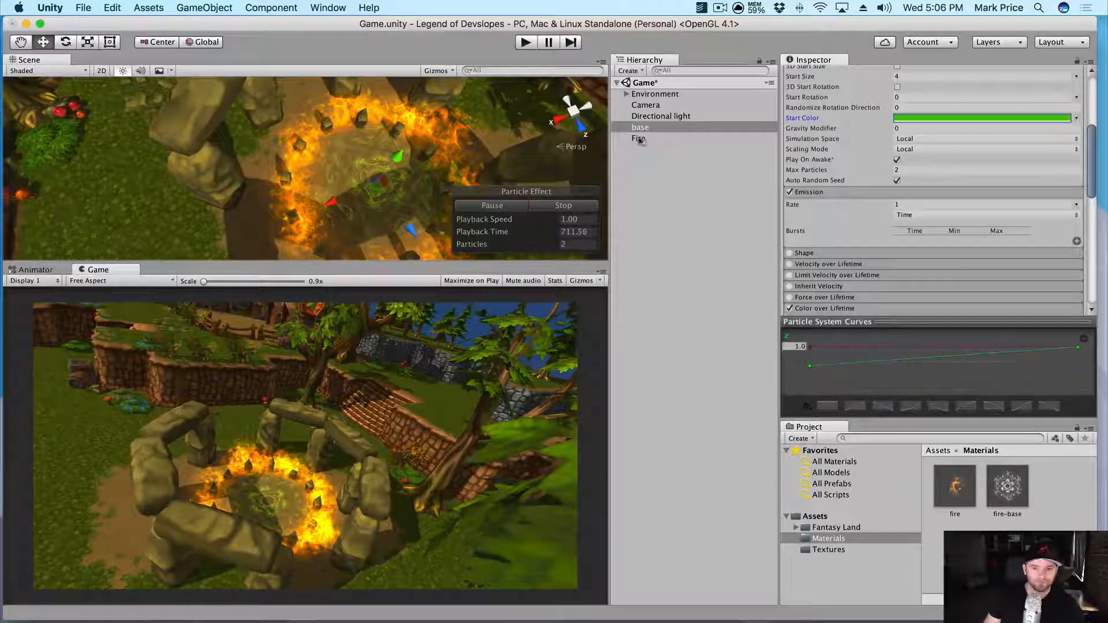
- Deactivate the Directional light so the village goes dark, then enter Play mode to preview it
{"action": "left_click", "coordinate": [710, 117]}
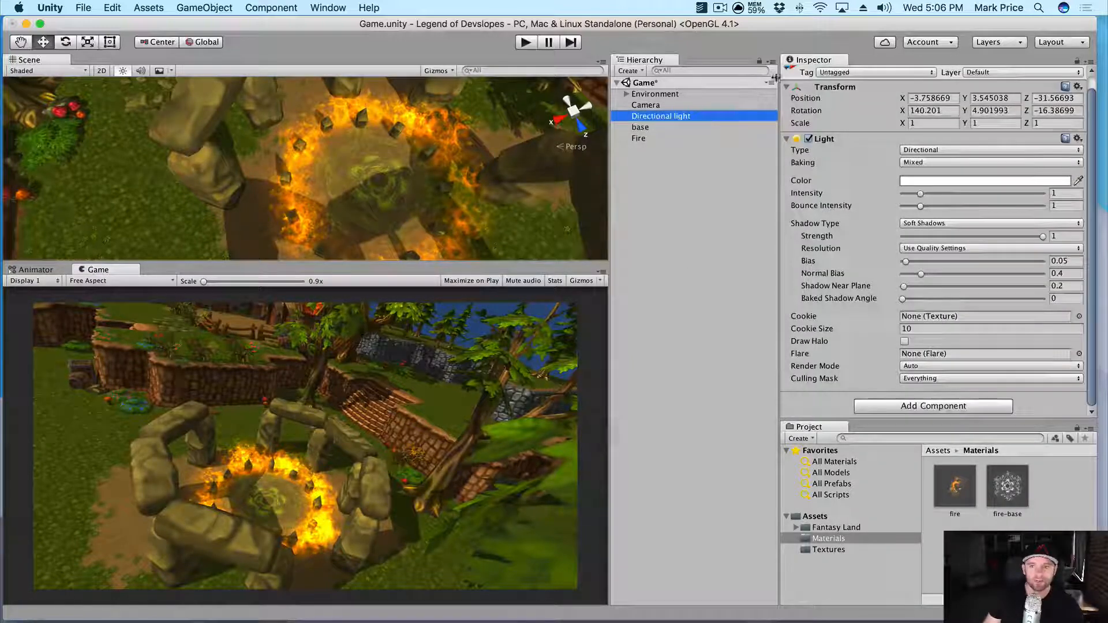
{"action": "scroll", "coordinate": [791, 78], "scroll_direction": "up", "scroll_amount": 1}
{"action": "left_click", "coordinate": [808, 74]}
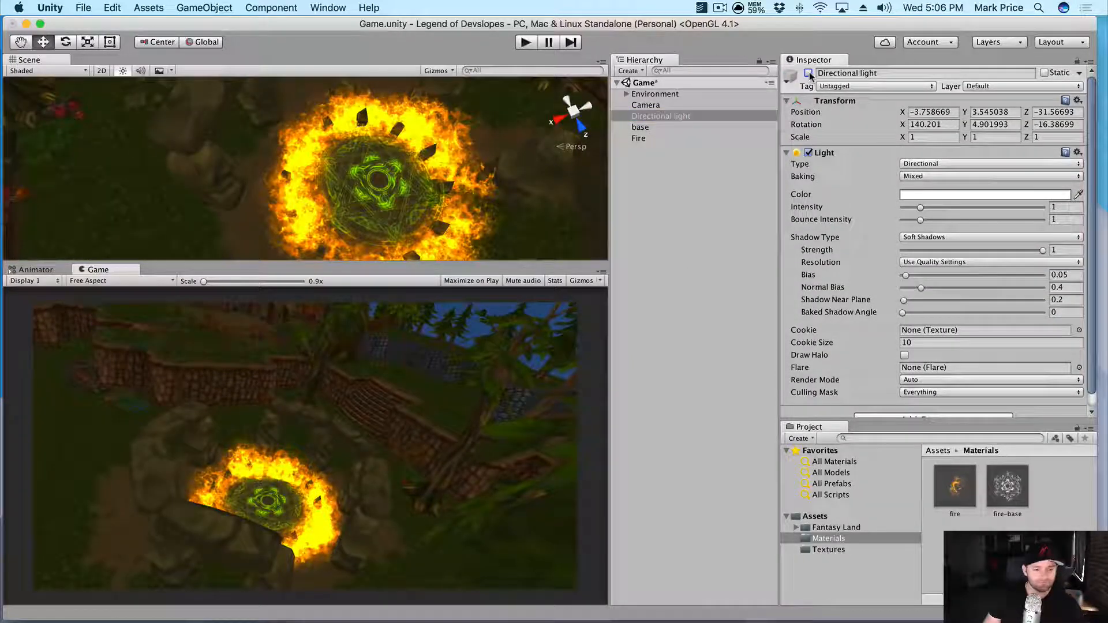
{"action": "left_click", "coordinate": [522, 42]}
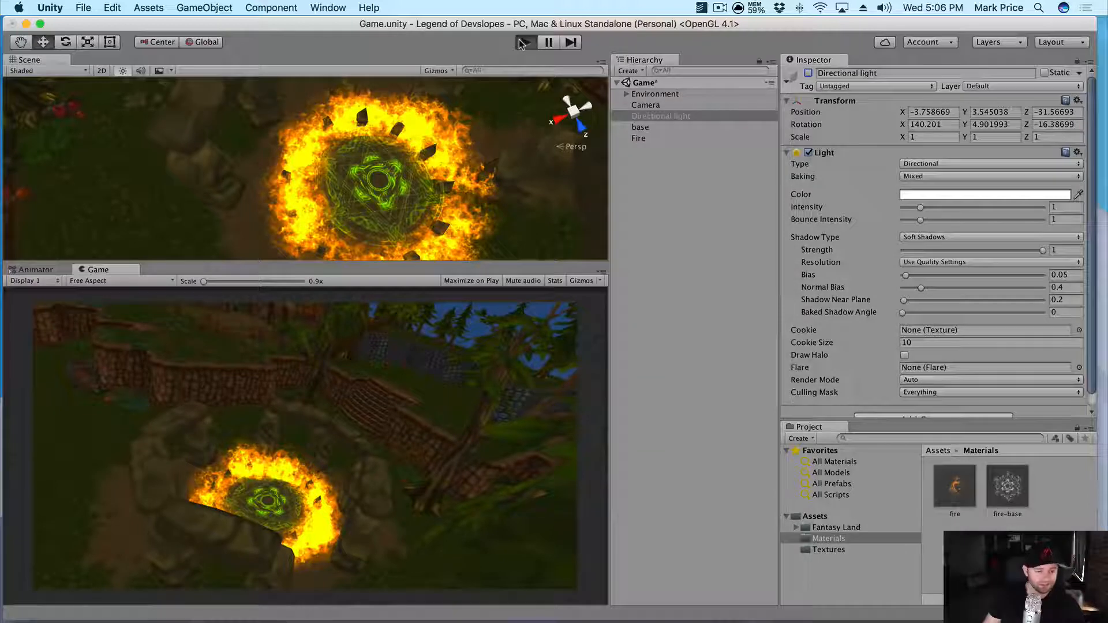
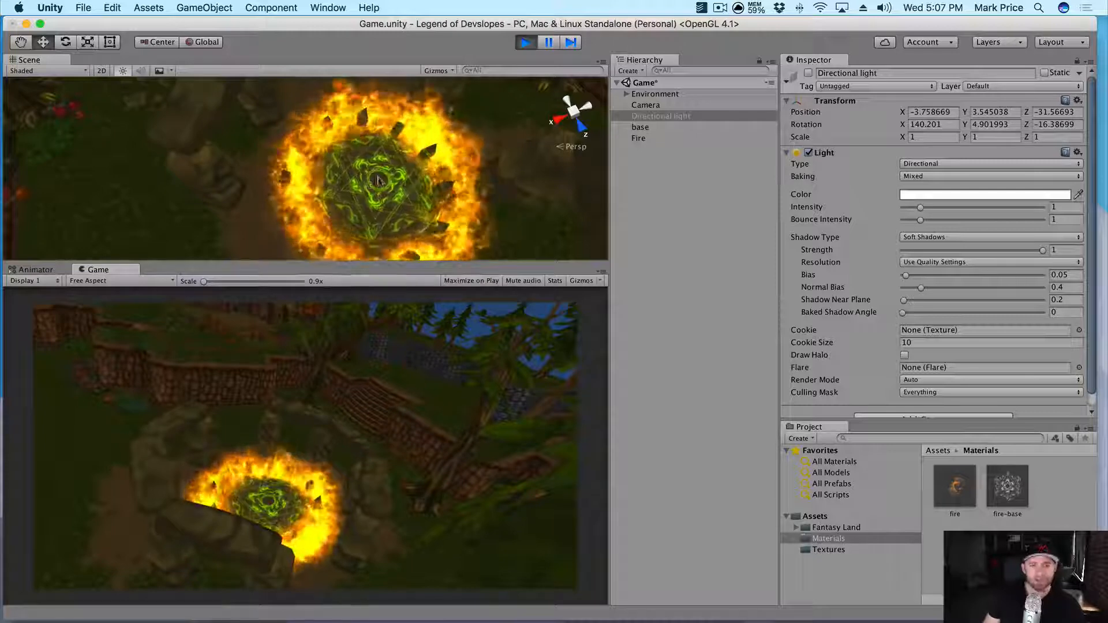
- Stop Play mode and delete an empty object accidentally created under Directional light
{"action": "left_click", "coordinate": [527, 43]}
{"action": "right_click", "coordinate": [646, 166]}
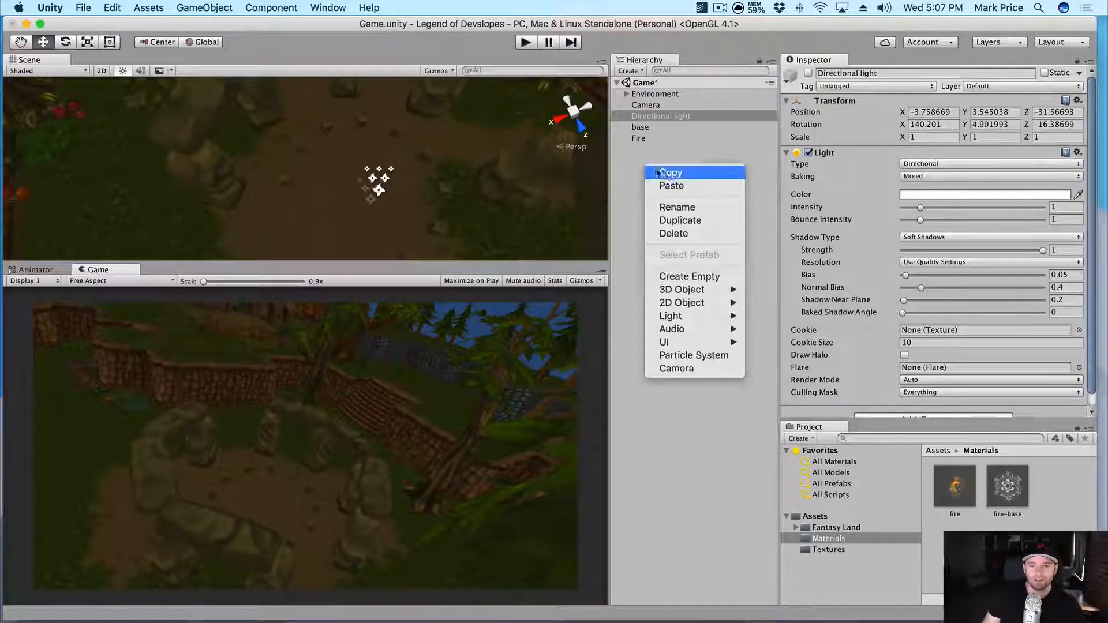
{"action": "mouse_move", "coordinate": [680, 305]}
{"action": "left_click", "coordinate": [687, 276]}
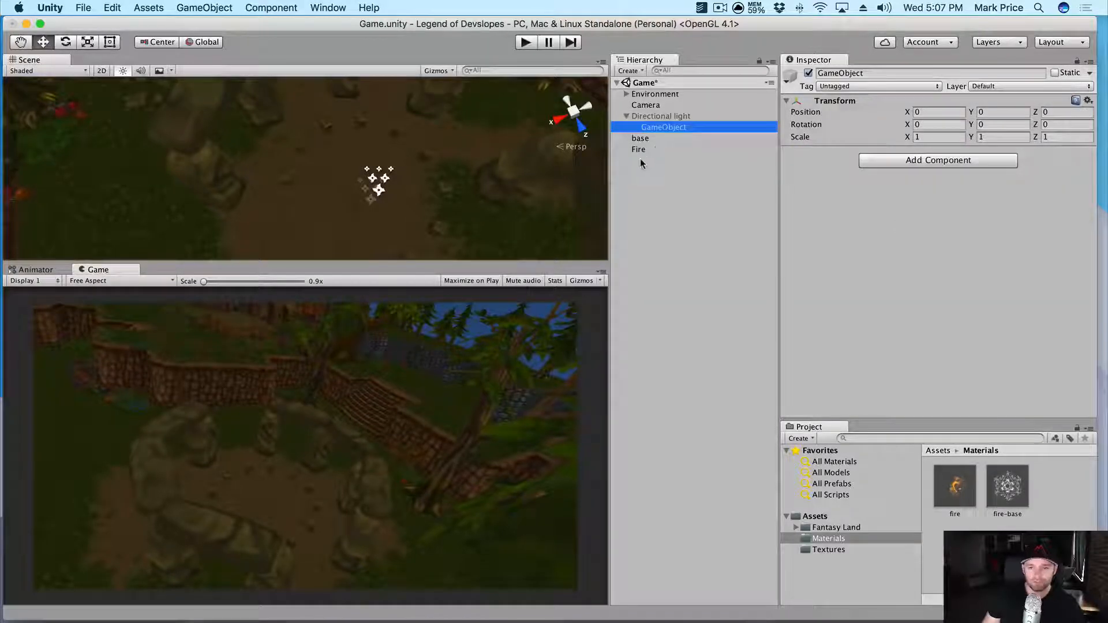
{"action": "left_click_drag", "start_coordinate": [654, 231], "coordinate": [656, 232]}
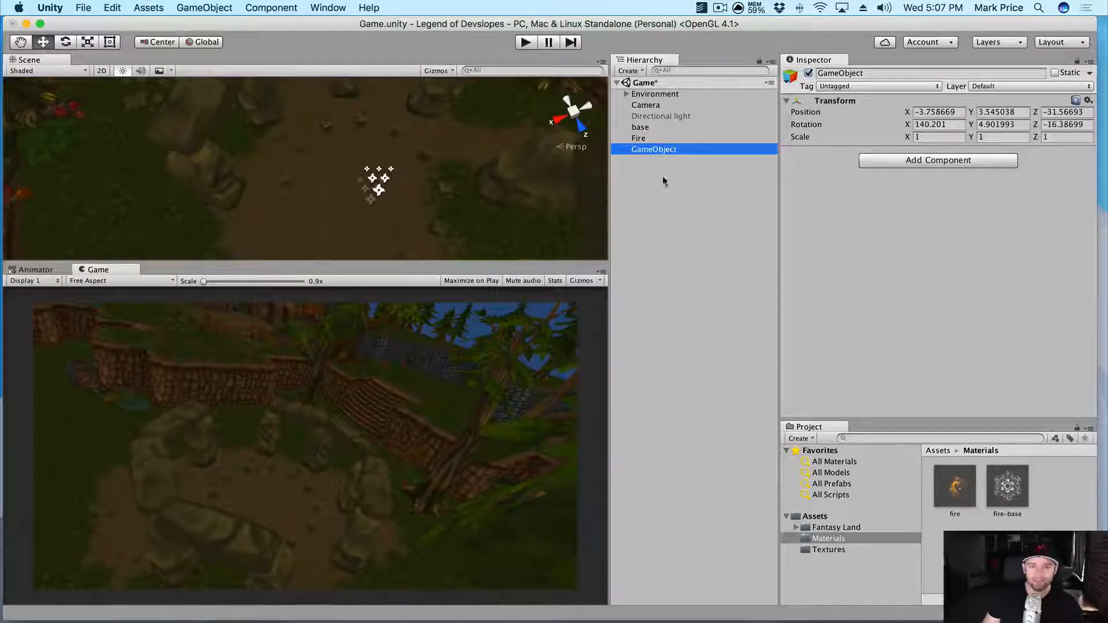
{"action": "key", "text": "super+BackSpace"}
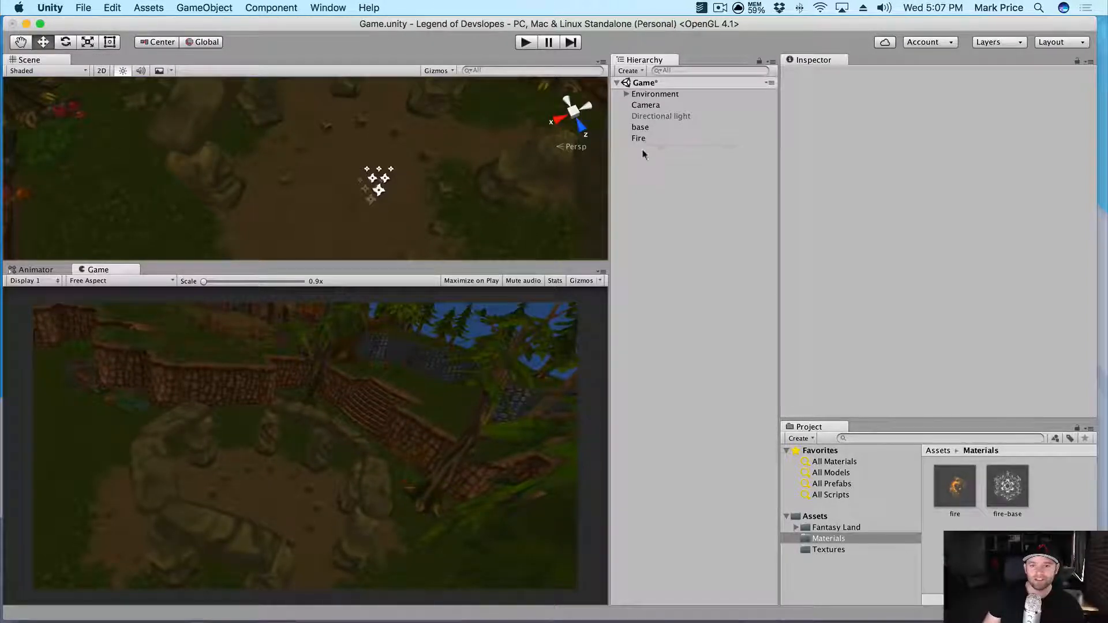
- Create a new root-level empty object named 'Pit Summoner'
{"action": "right_click", "coordinate": [644, 153]}
{"action": "left_click", "coordinate": [681, 261]}
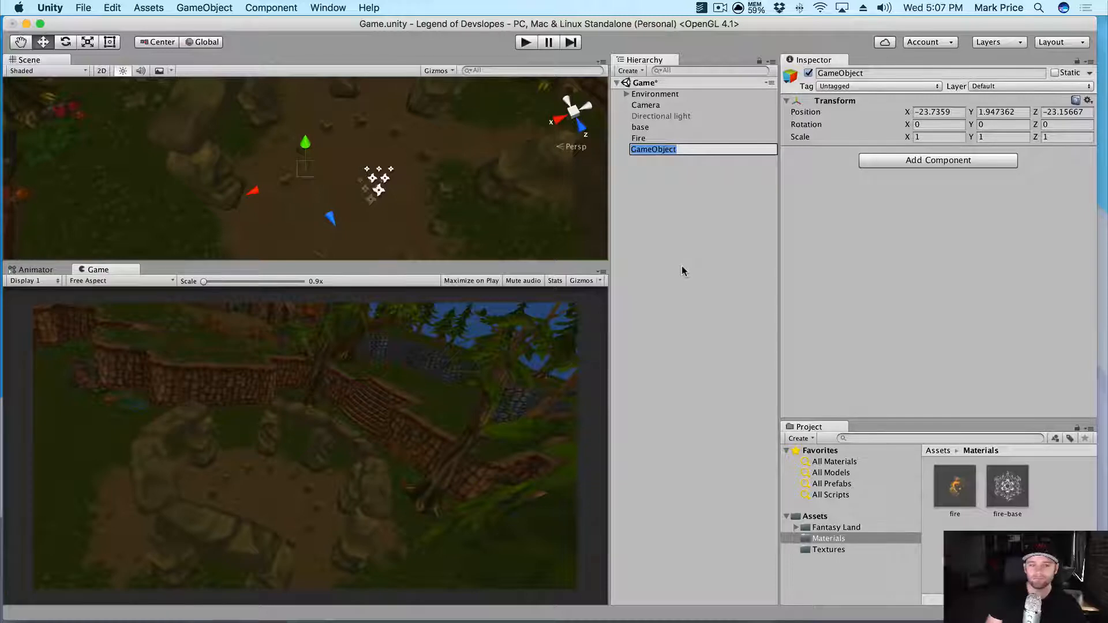
{"action": "type", "text": "F"}
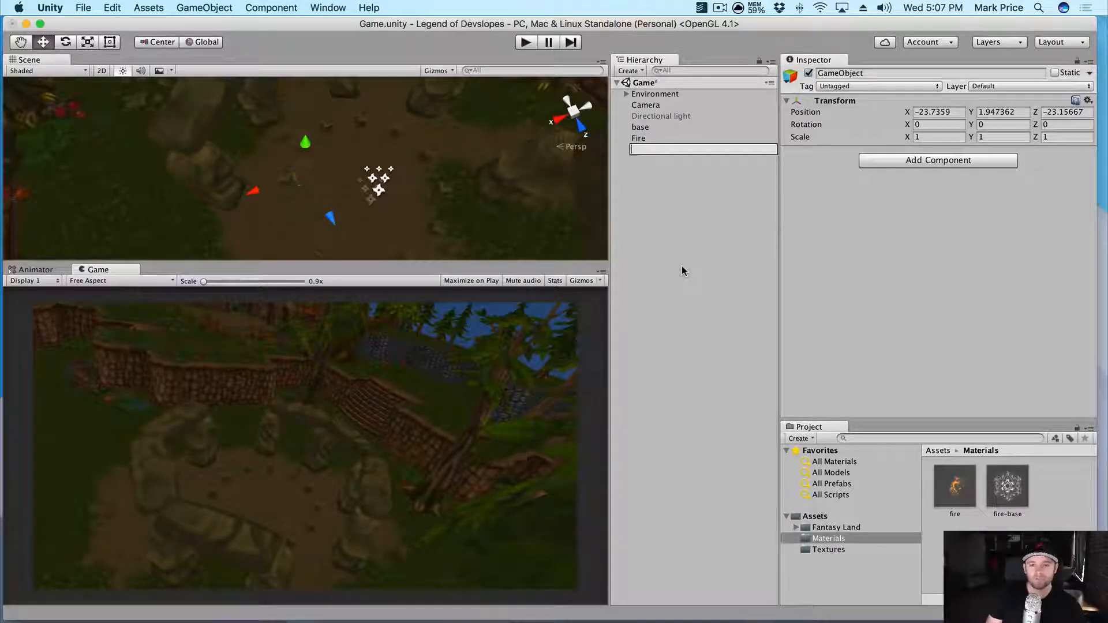
{"action": "key", "text": "BackSpace"}
{"action": "type", "text": "Pit Summoner"}
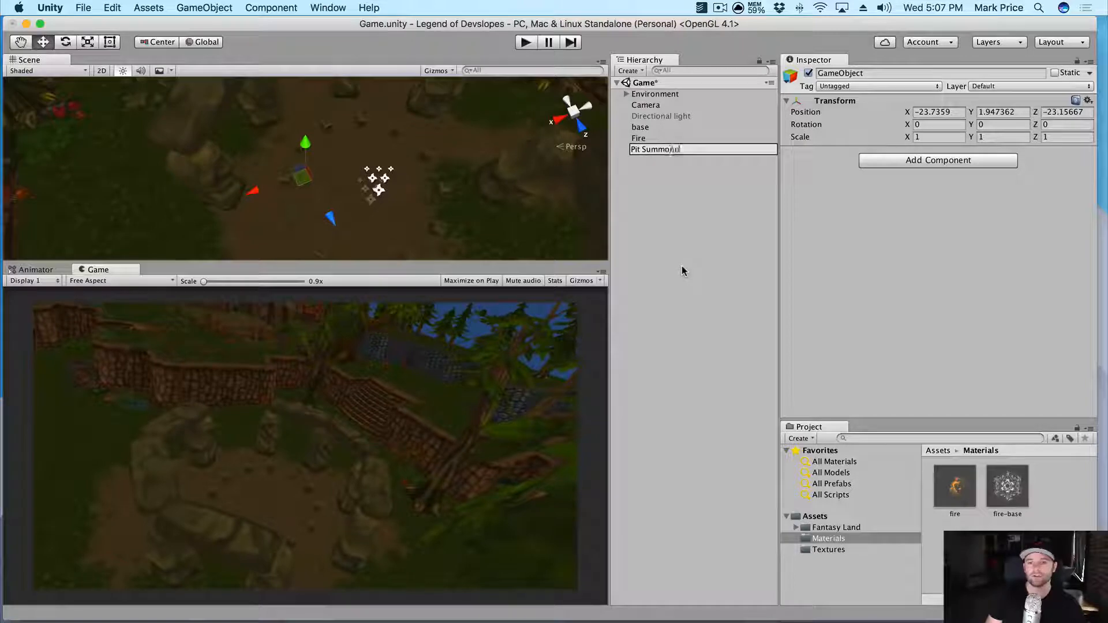
{"action": "key", "text": "Return"}
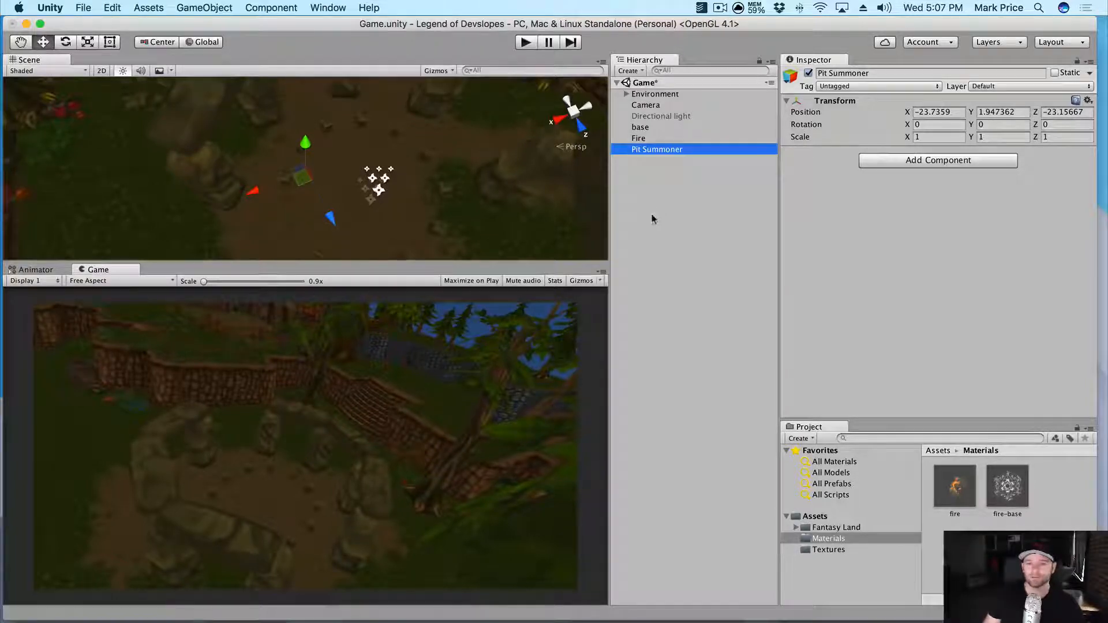
- Parent the base and Fire objects under Pit Summoner
{"action": "left_click", "coordinate": [641, 127]}
{"action": "left_click", "coordinate": [638, 138], "text": "shift"}
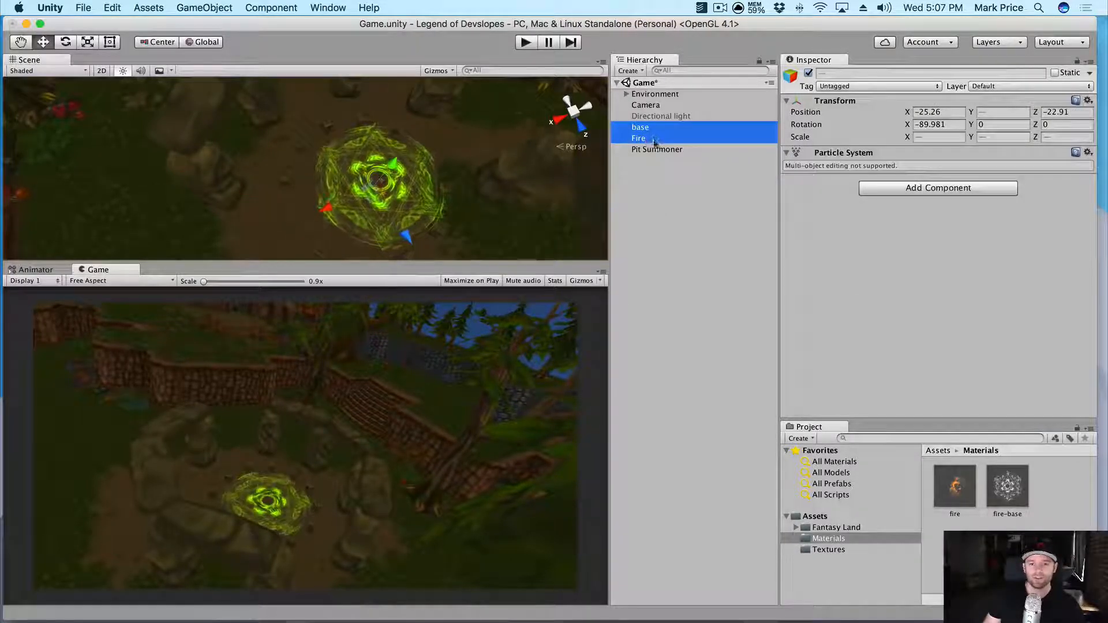
{"action": "left_click_drag", "start_coordinate": [638, 137], "coordinate": [651, 149]}
{"action": "left_click", "coordinate": [648, 149]}
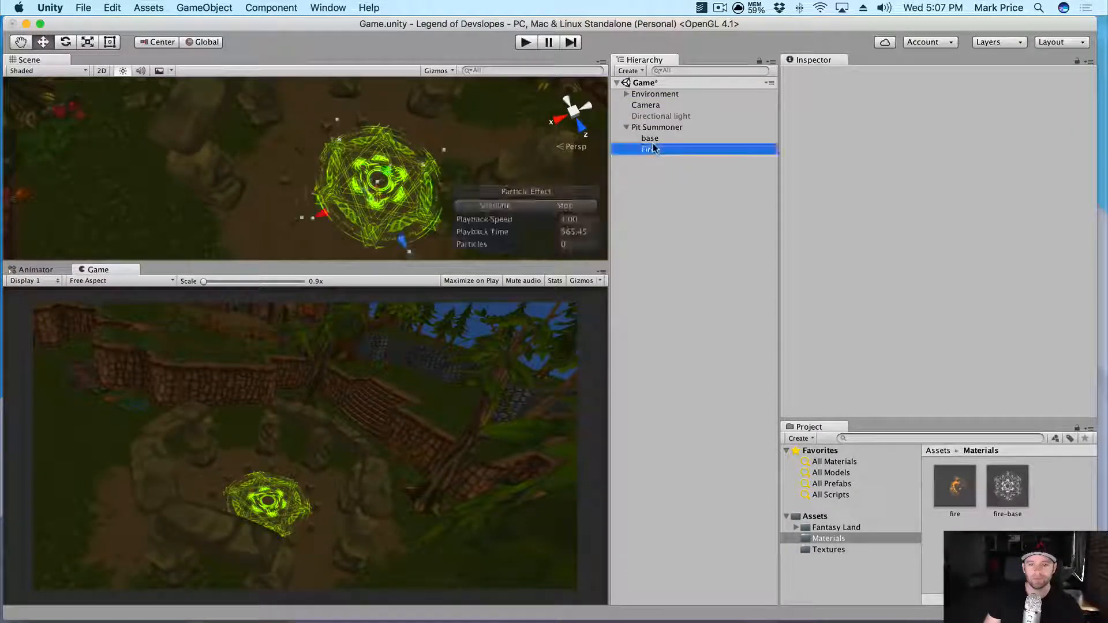
{"action": "left_click", "coordinate": [652, 128]}
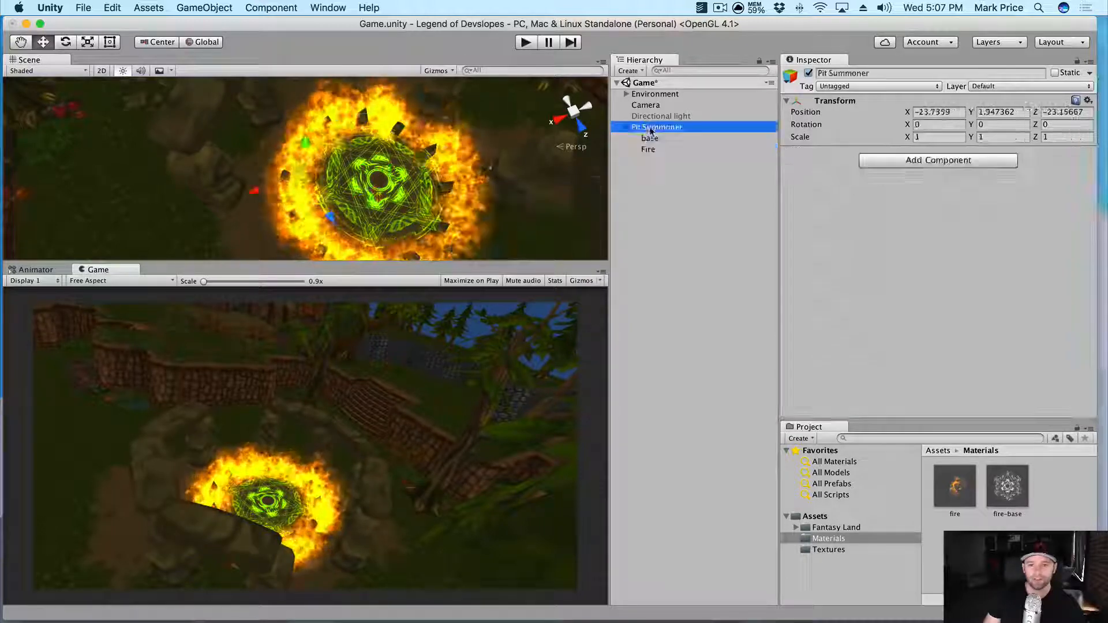
- Create a new folder named 'Prefabs' inside Assets
{"action": "left_click", "coordinate": [825, 518]}
{"action": "right_click", "coordinate": [824, 517]}
{"action": "mouse_move", "coordinate": [854, 373]}
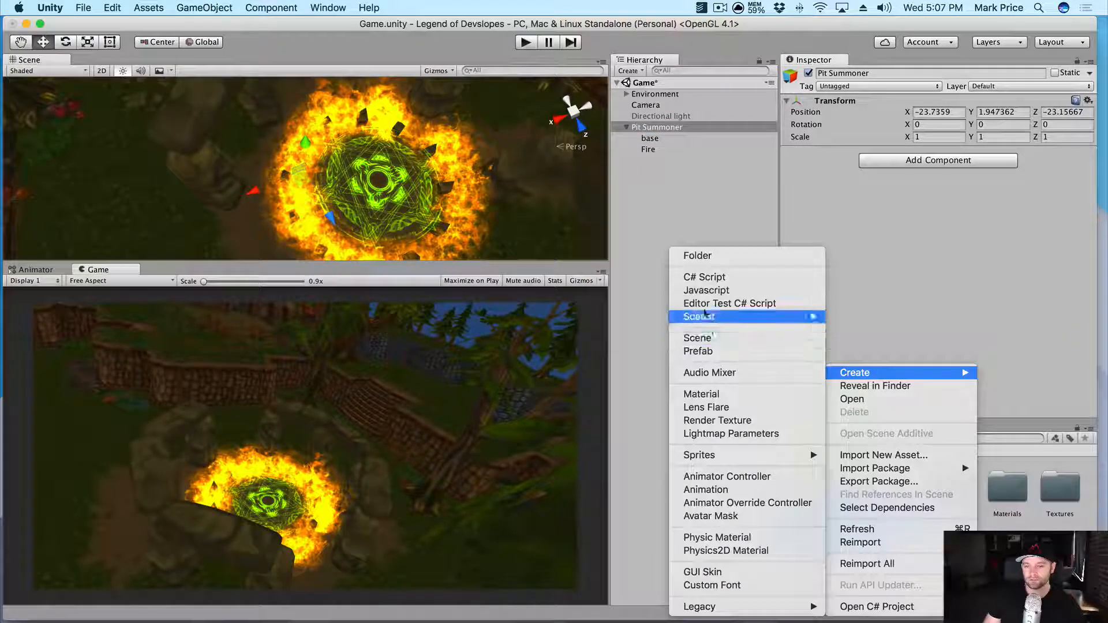
{"action": "left_click", "coordinate": [697, 256]}
{"action": "type", "text": "Prefabs"}
{"action": "key", "text": "Return"}
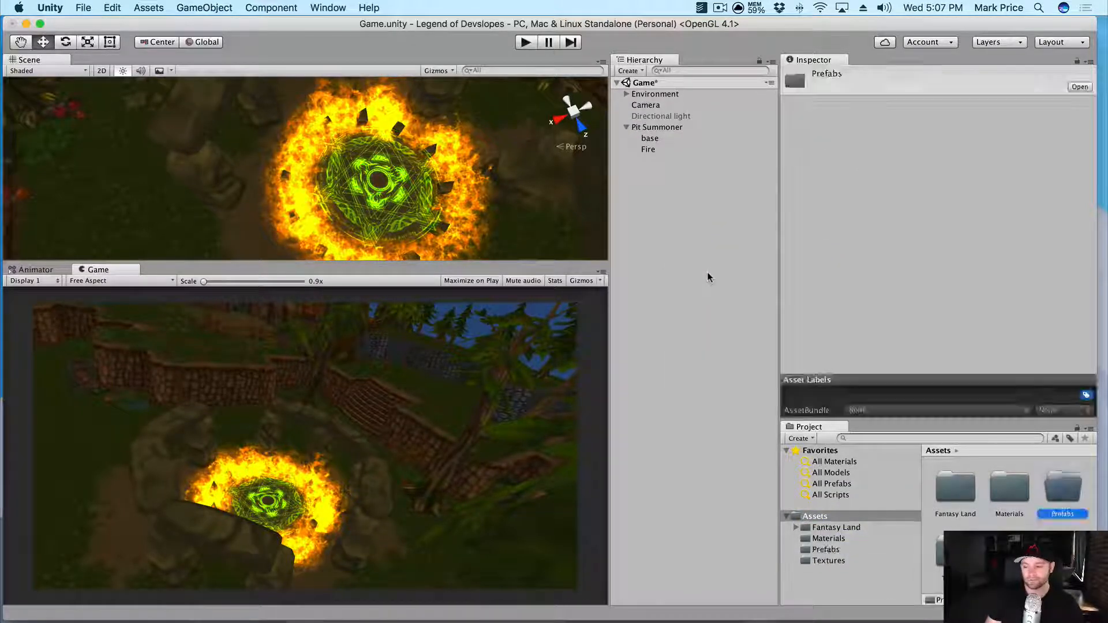
- Store Pit Summoner as a prefab in Prefabs, save the scene, and run the game
{"action": "double_click", "coordinate": [1073, 491]}
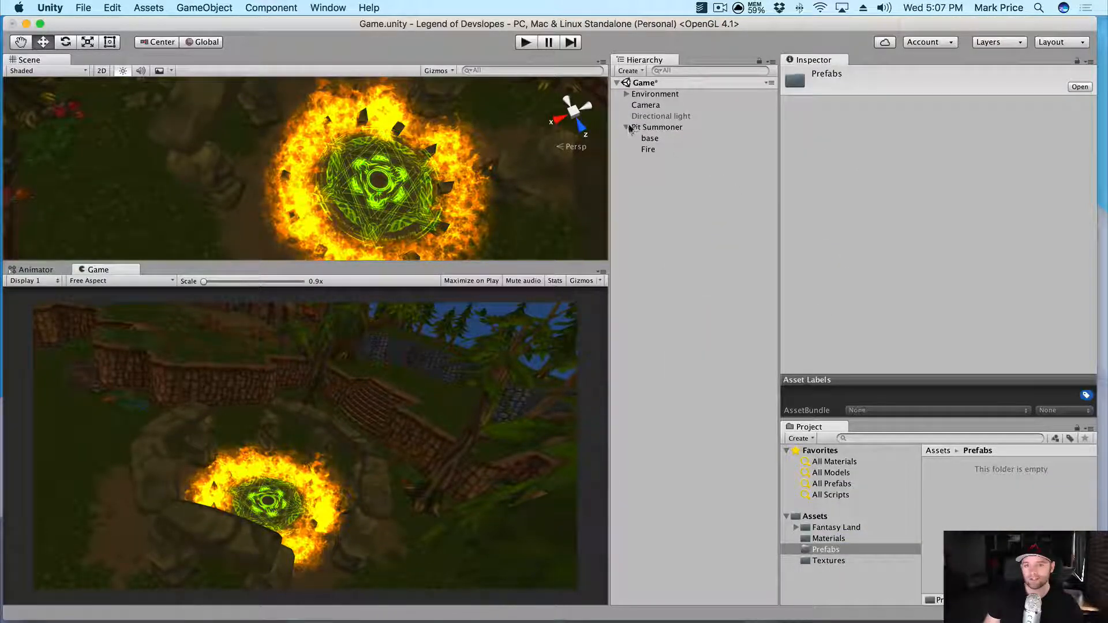
{"action": "left_click_drag", "start_coordinate": [1009, 521], "coordinate": [1011, 522]}
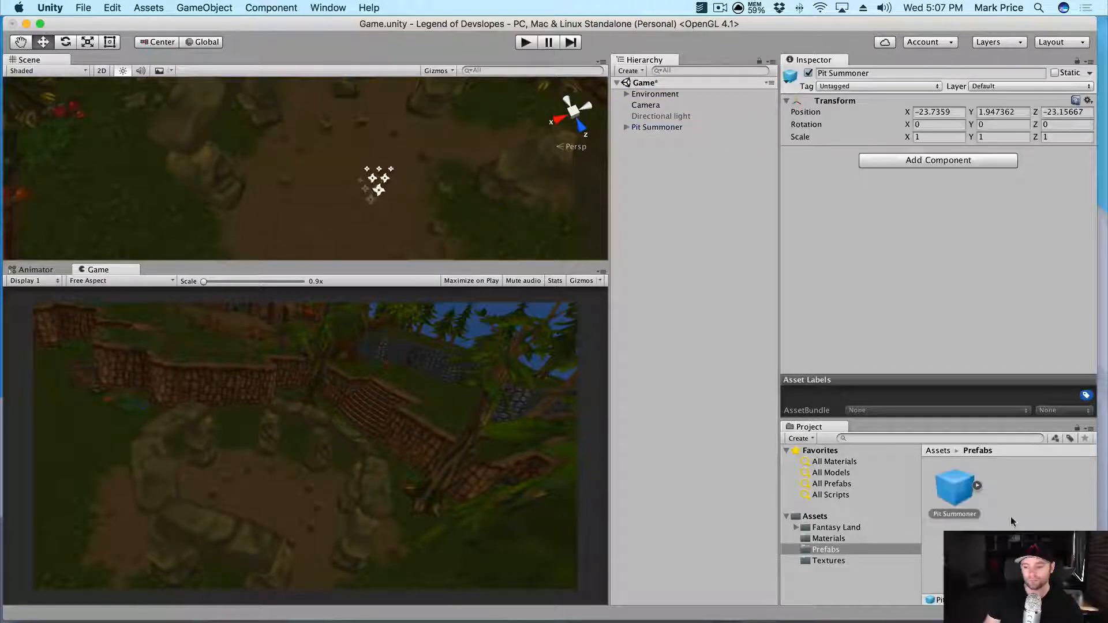
{"action": "key", "text": "super+s"}
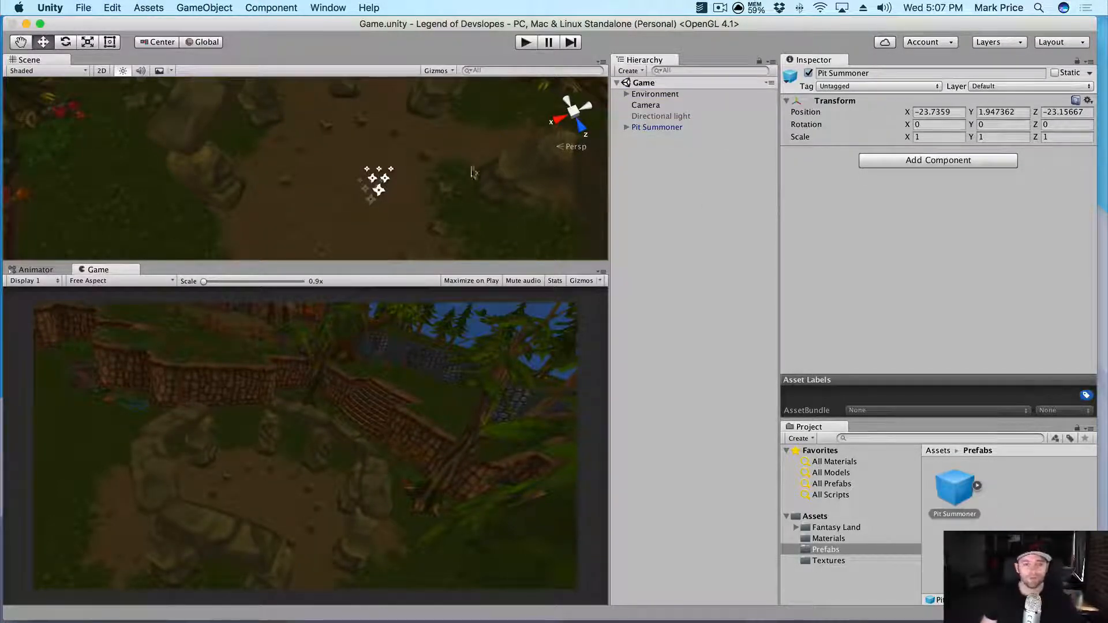
{"action": "left_click", "coordinate": [524, 41]}
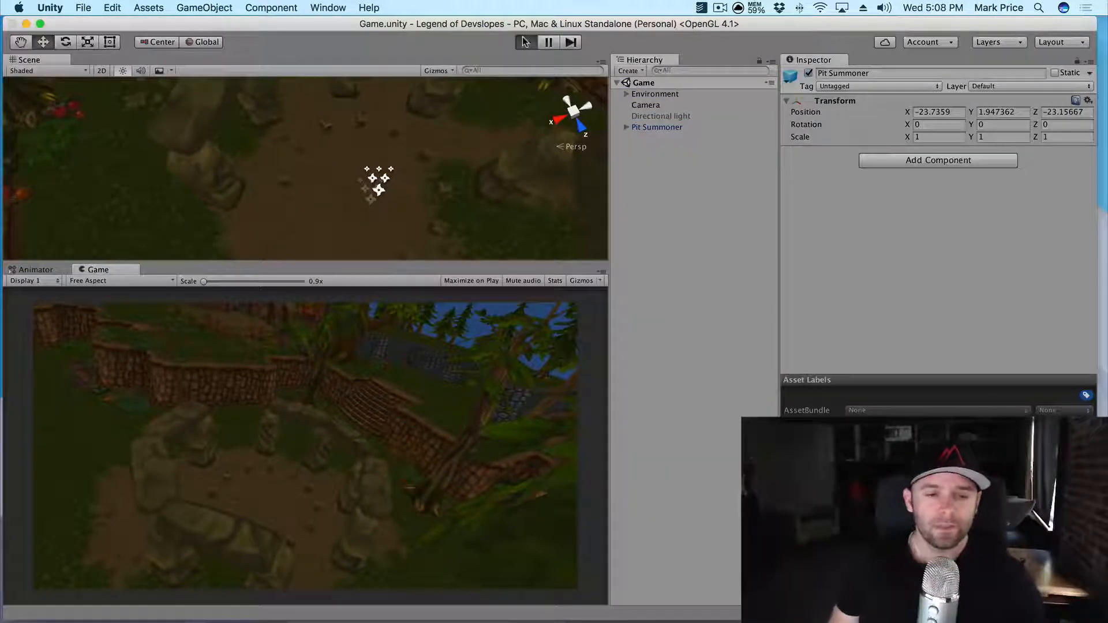